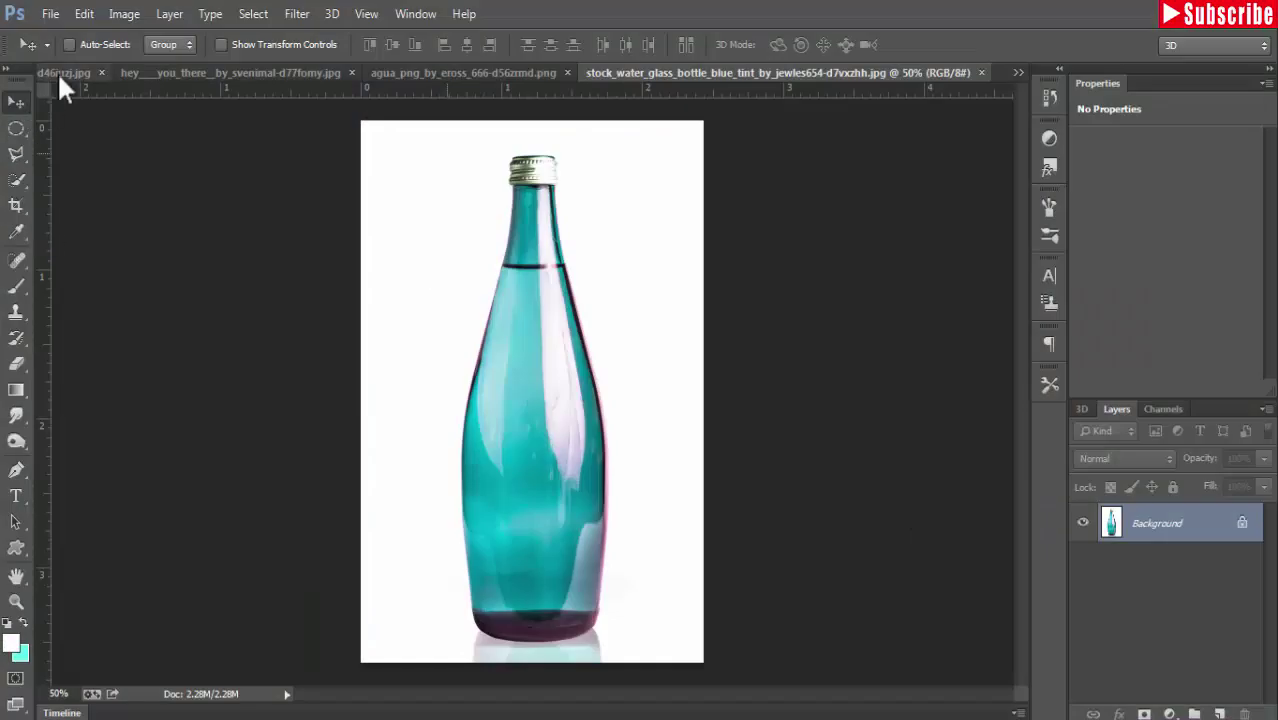
Create a new 560×720 px document
{"action": "left_click", "coordinate": [50, 13]}
{"action": "left_click", "coordinate": [38, 30]}
{"action": "double_click", "coordinate": [945, 300]}
{"action": "type", "text": "560"}
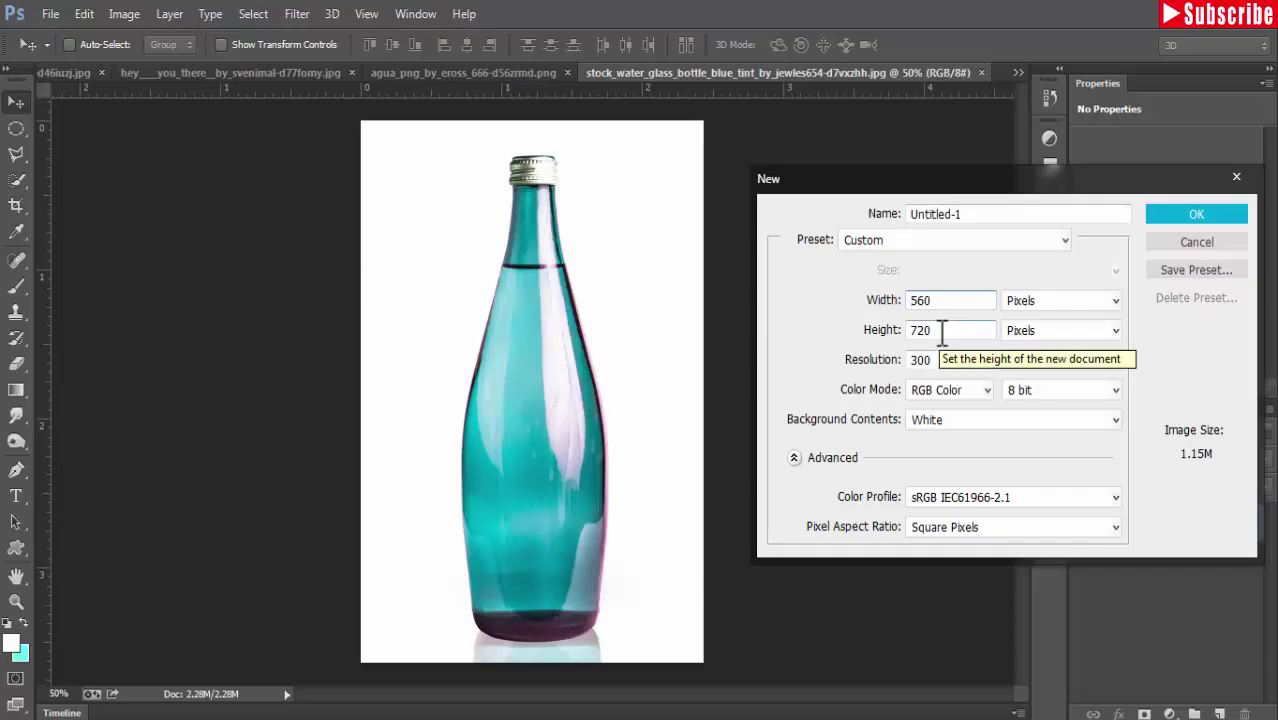
{"action": "left_click", "coordinate": [1197, 212]}
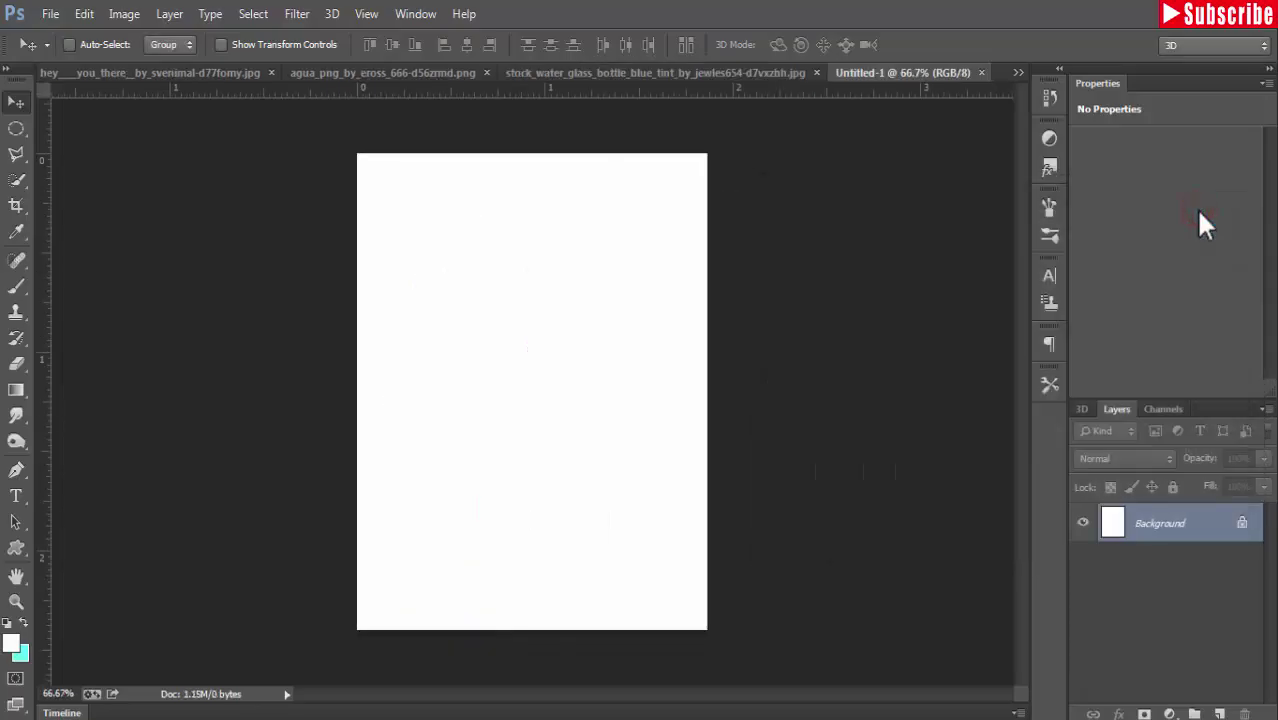
Add a deep green #047b01 Solid Color fill layer with an empty layer above it
{"action": "left_click", "coordinate": [1168, 714]}
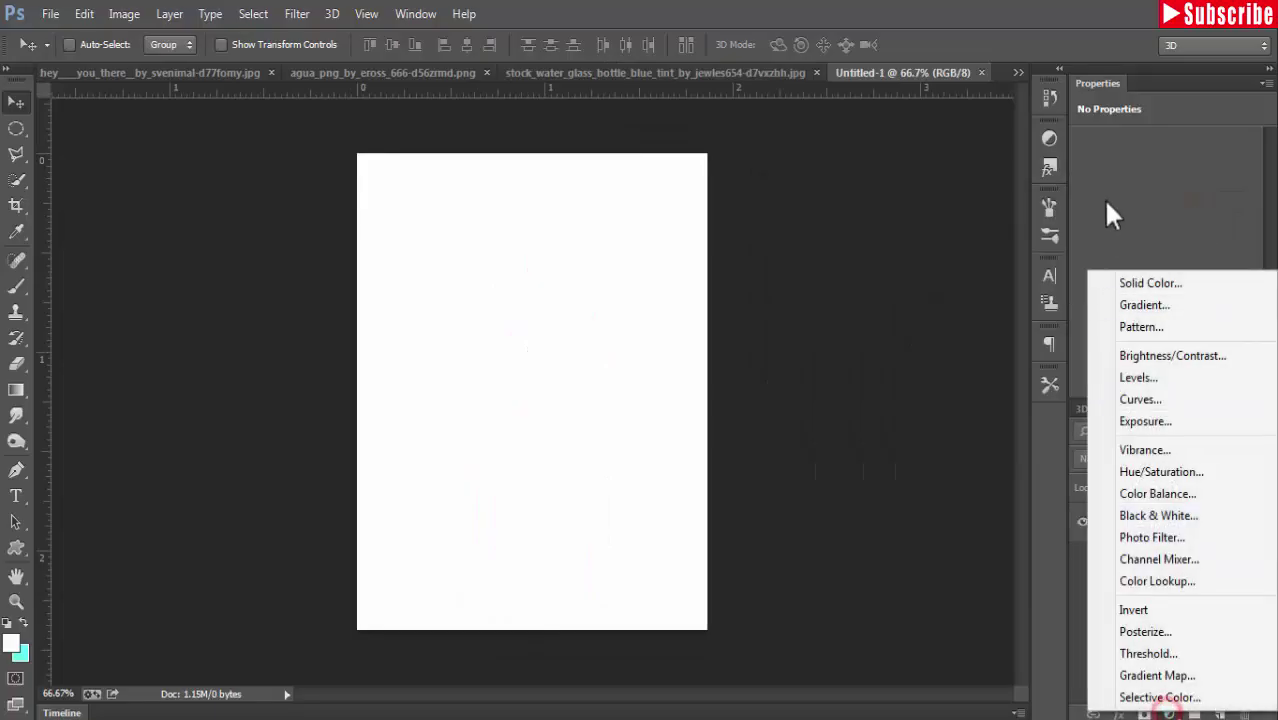
{"action": "left_click", "coordinate": [1230, 282]}
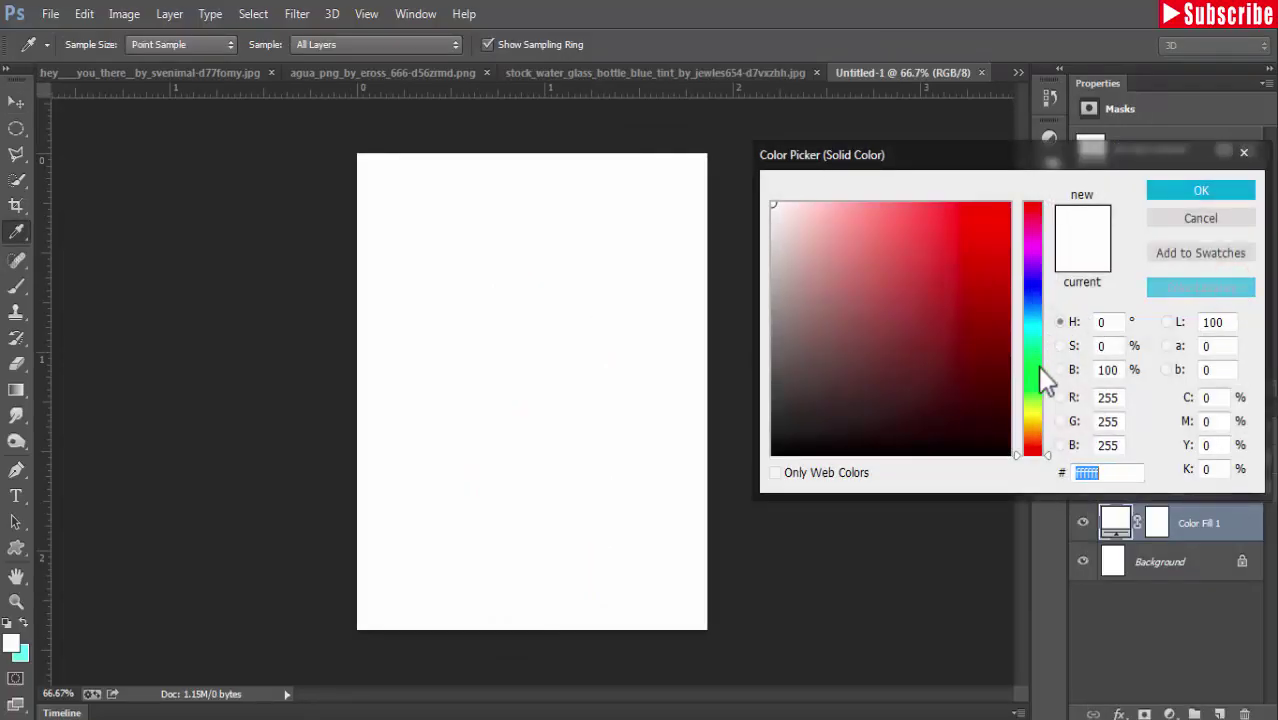
{"action": "left_click", "coordinate": [1036, 370]}
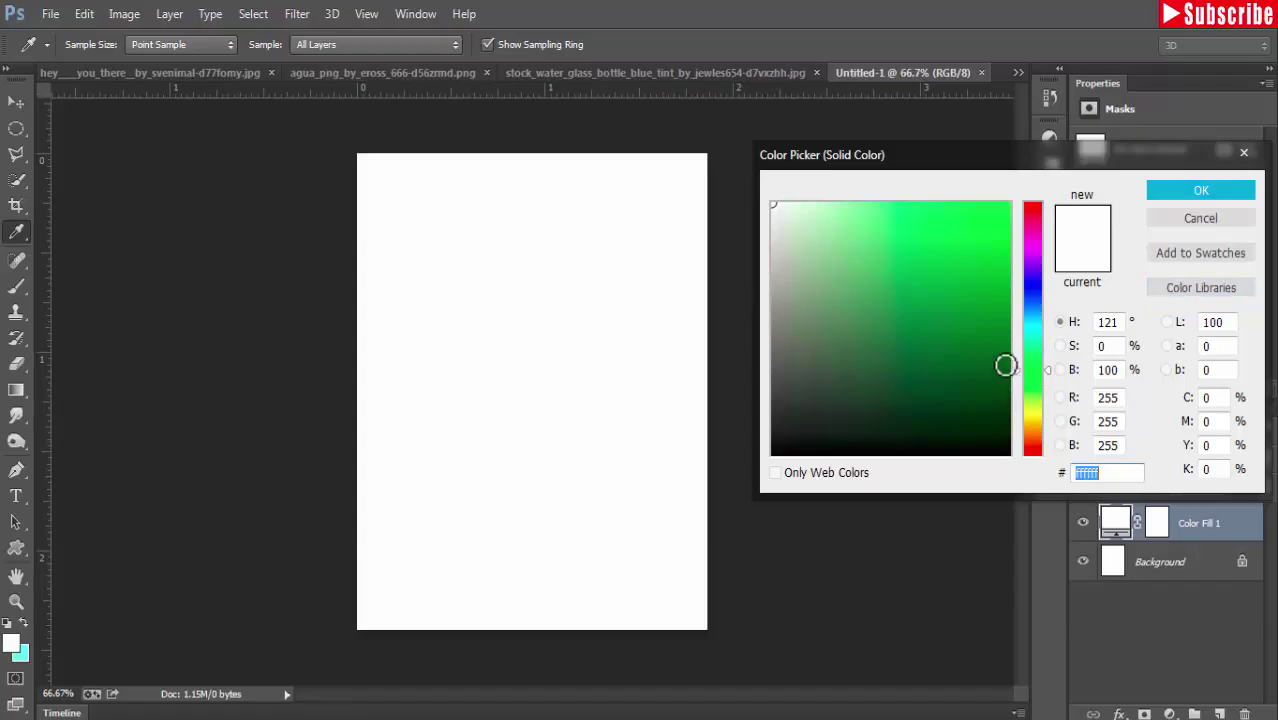
{"action": "left_click_drag", "start_coordinate": [1005, 366], "coordinate": [1007, 333]}
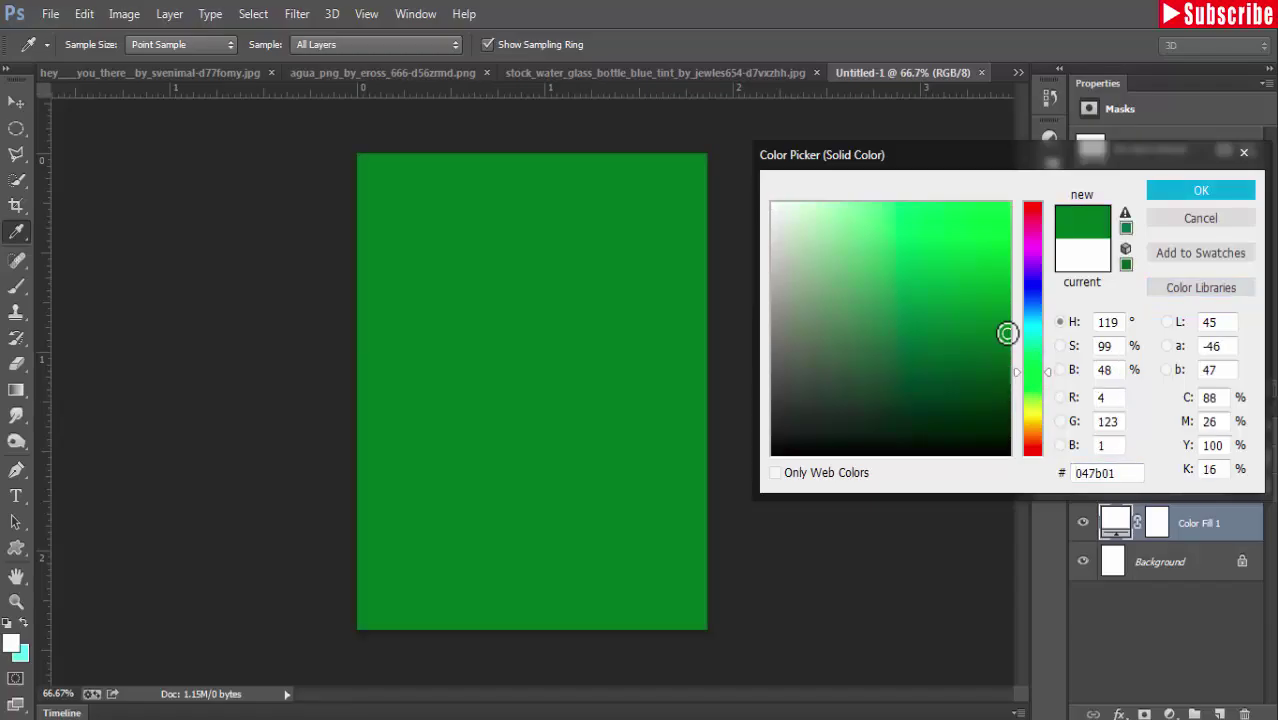
{"action": "left_click", "coordinate": [1158, 186]}
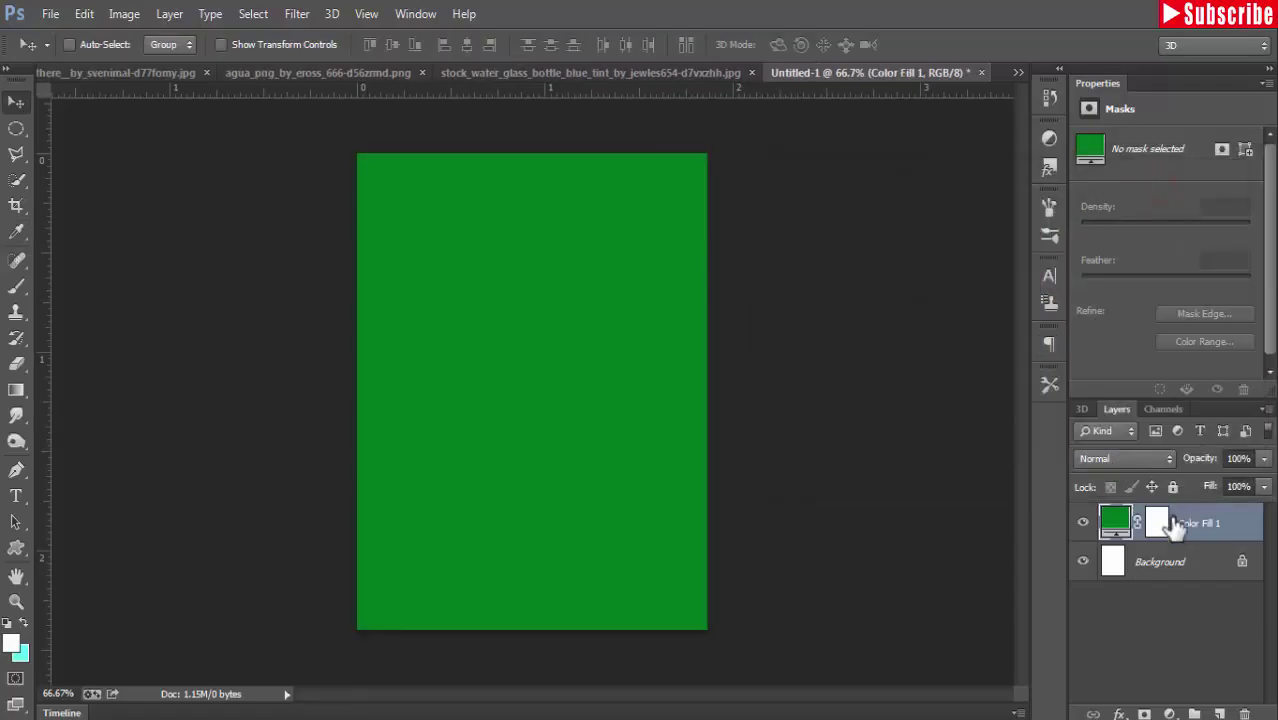
{"action": "left_click", "coordinate": [1221, 713]}
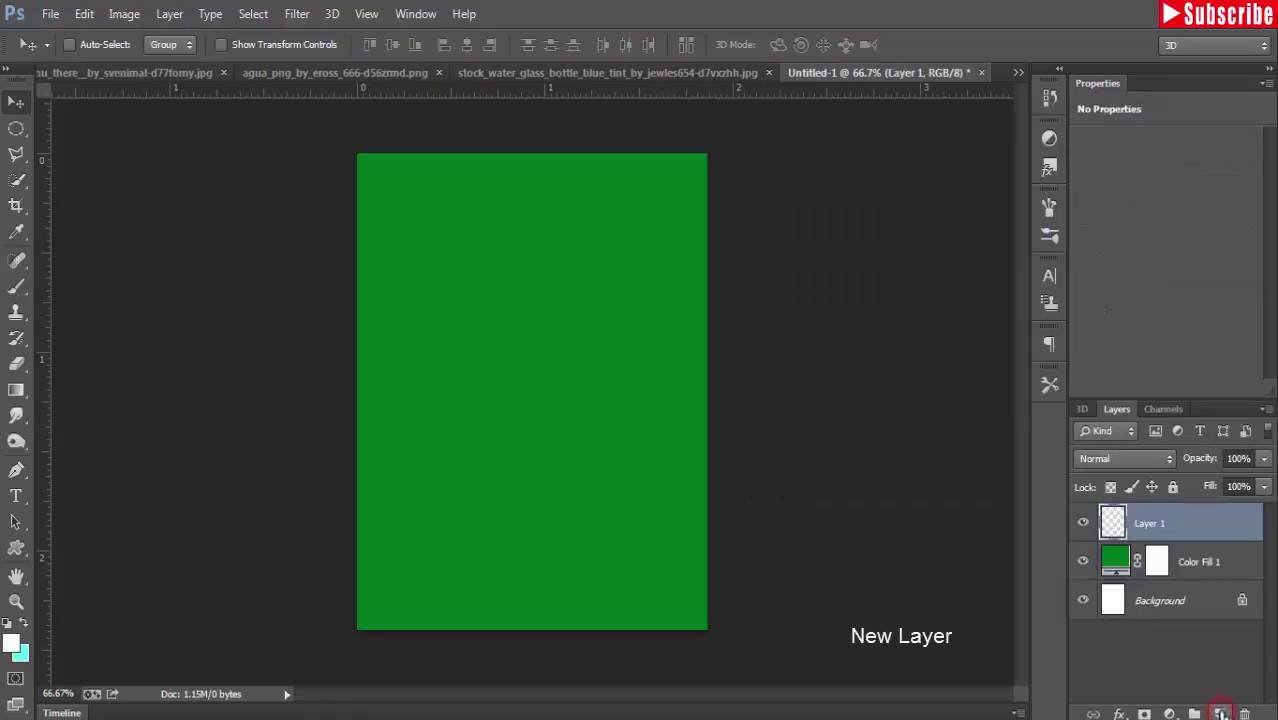
Paint a single 500 px soft round white dab at the centre of Layer 1
{"action": "left_click", "coordinate": [16, 286]}
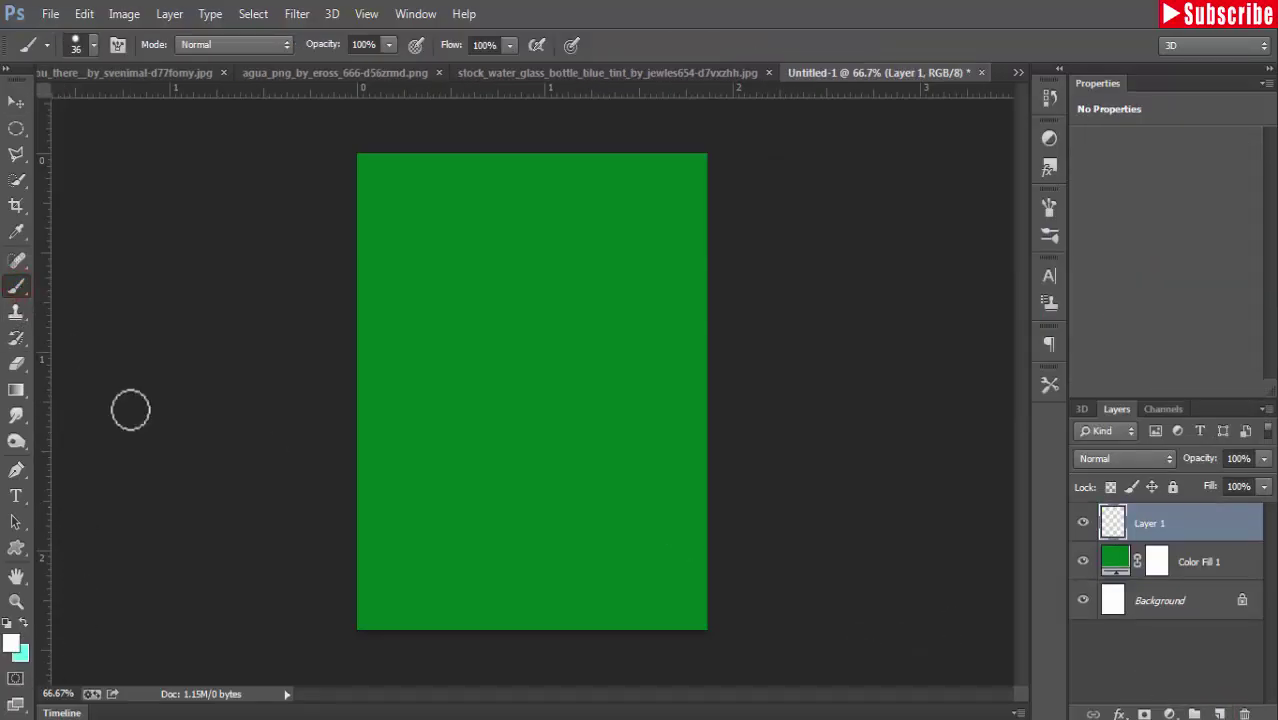
{"action": "left_click", "coordinate": [93, 45]}
{"action": "left_click", "coordinate": [397, 228]}
{"action": "left_click", "coordinate": [822, 25]}
{"action": "key", "text": "bracketright"}
{"action": "key", "text": "bracketright"}
{"action": "key", "text": "bracketright"}
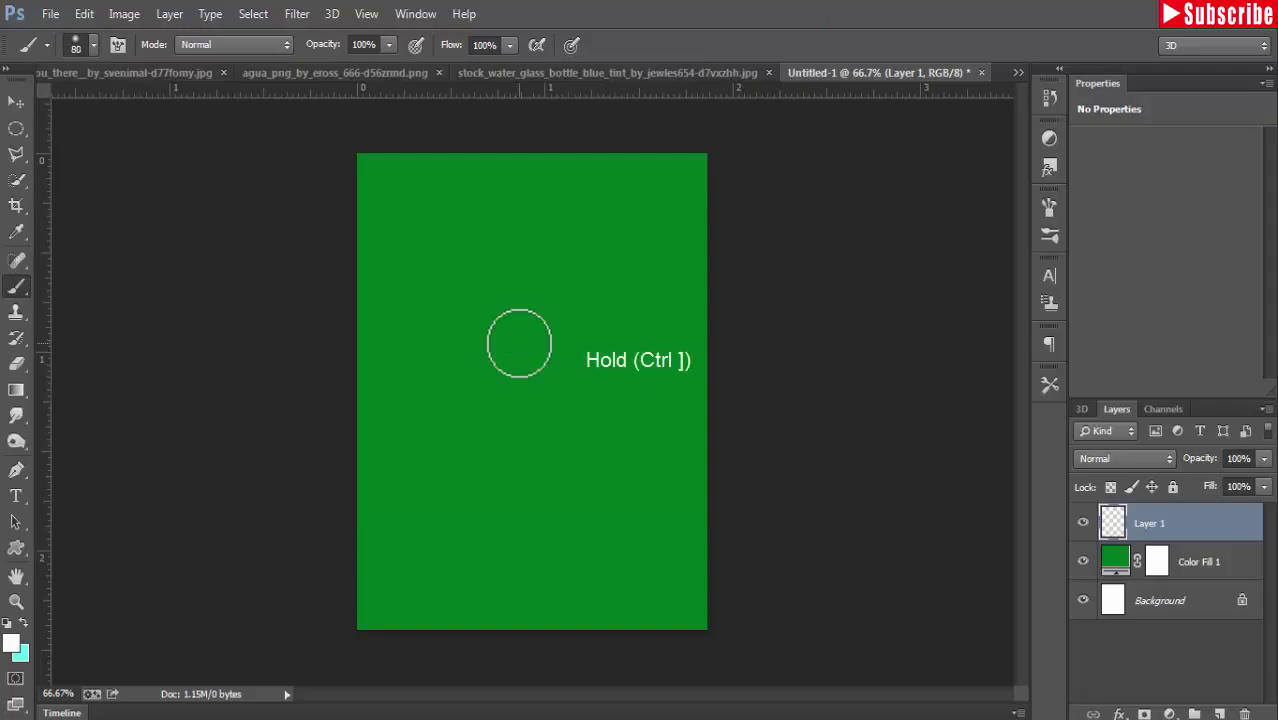
{"action": "key", "text": "bracketright"}
{"action": "key", "text": "bracketright"}
{"action": "key", "text": "bracketright"}
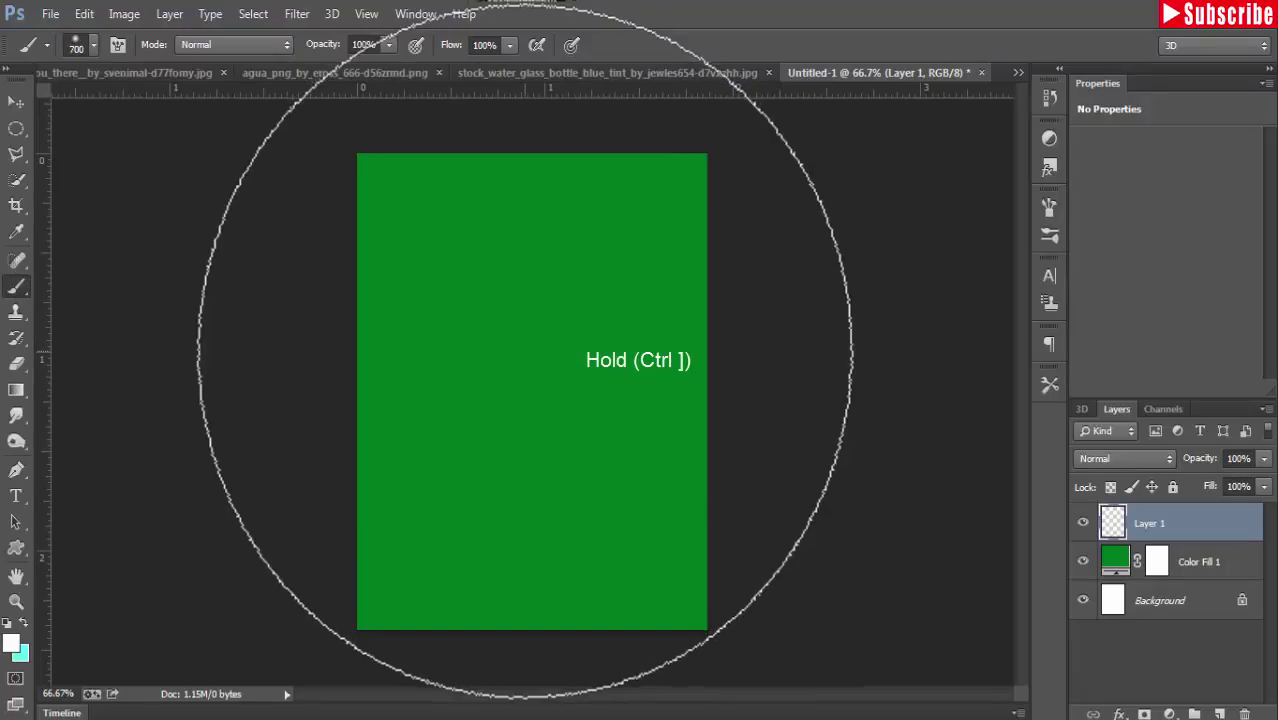
{"action": "key", "text": "bracketleft"}
{"action": "key", "text": "bracketleft"}
{"action": "key", "text": "bracketleft"}
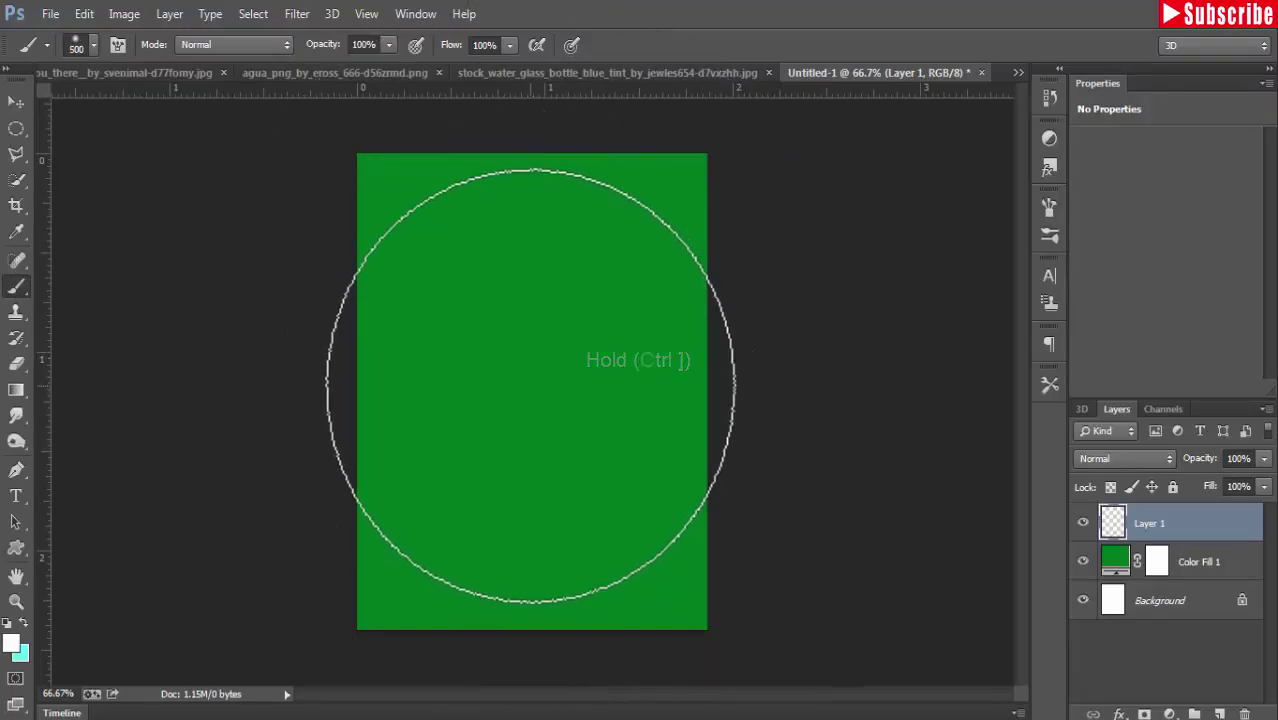
{"action": "left_click", "coordinate": [530, 386]}
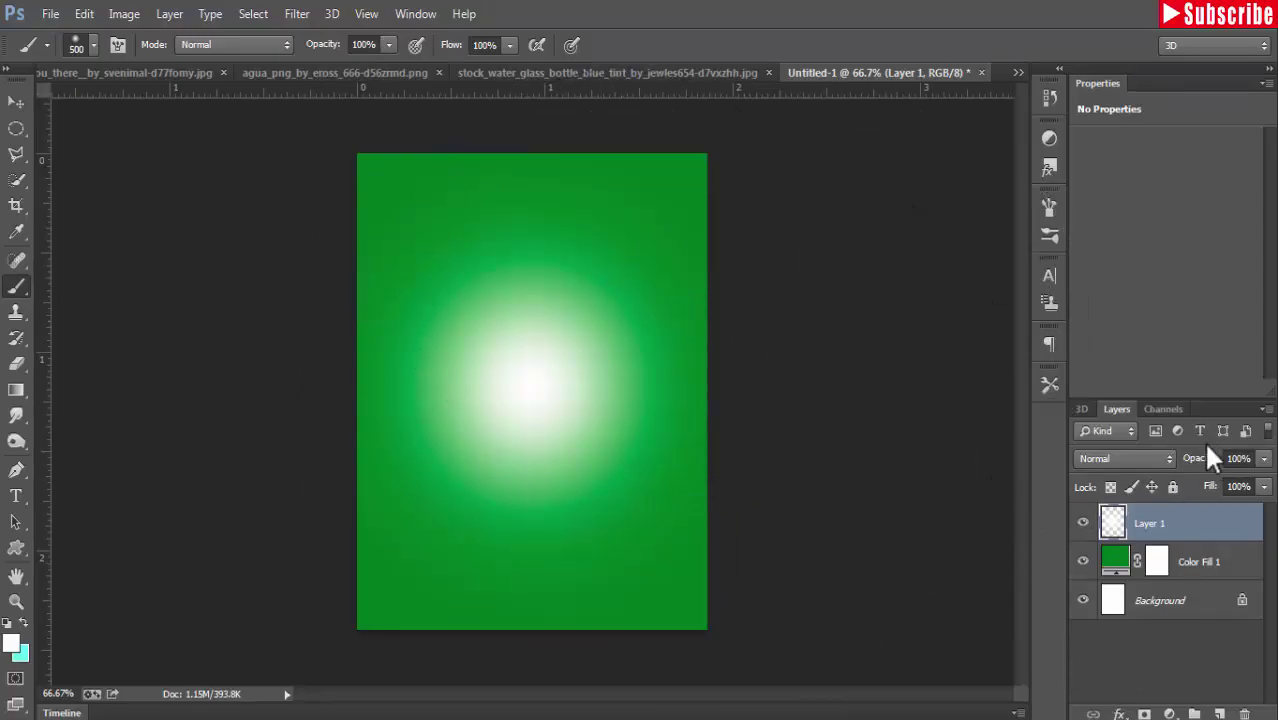
{"action": "left_click", "coordinate": [23, 104]}
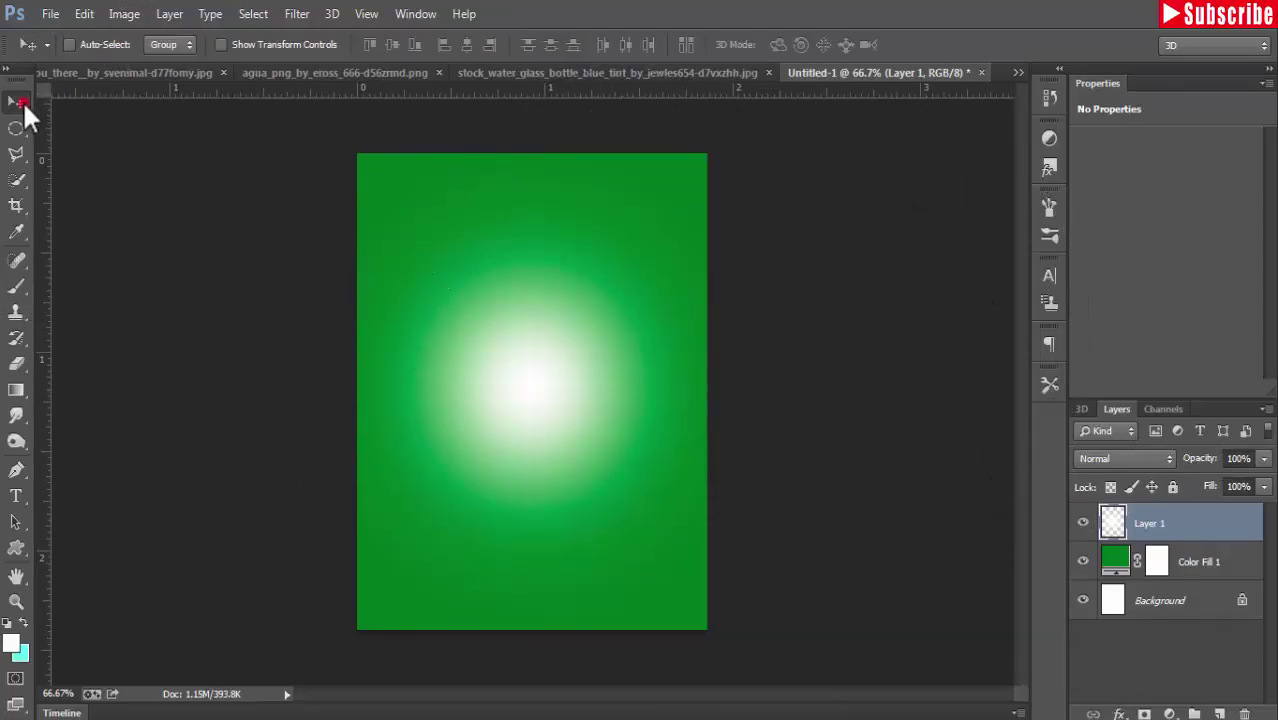
Blur the white glow with a 112 px Gaussian Blur
{"action": "left_click", "coordinate": [301, 15]}
{"action": "mouse_move", "coordinate": [306, 233]}
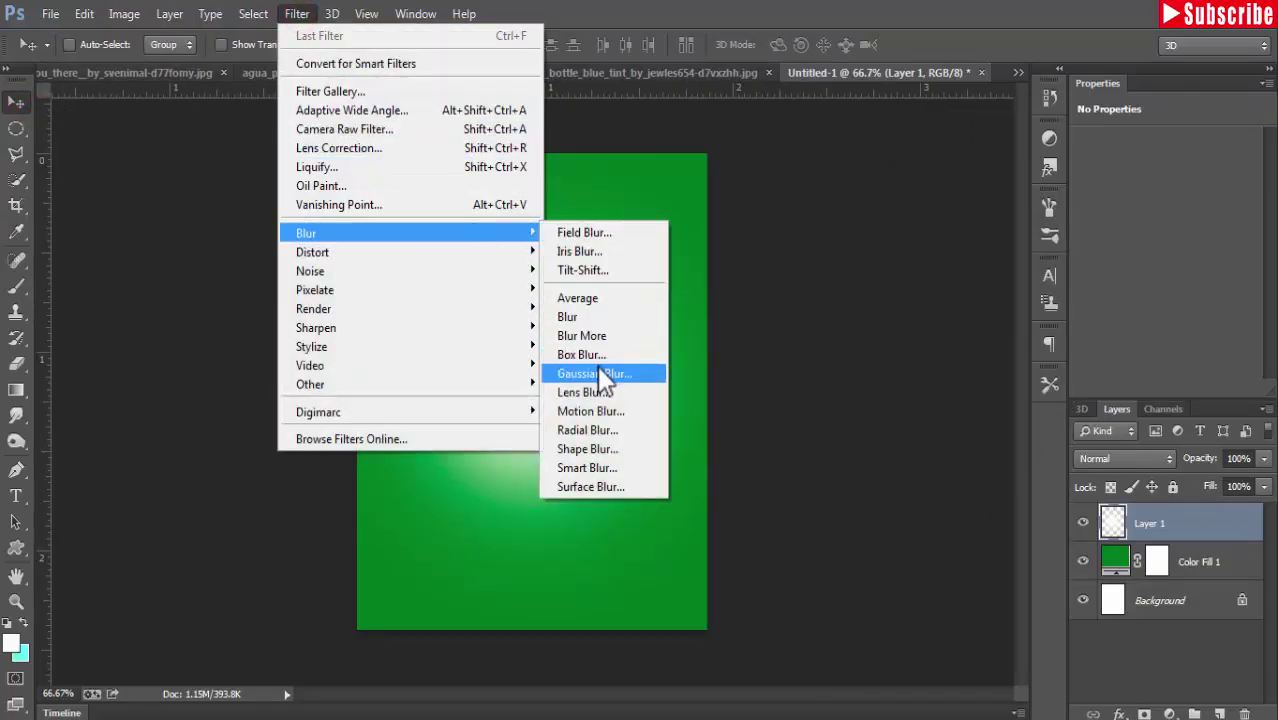
{"action": "left_click", "coordinate": [597, 373]}
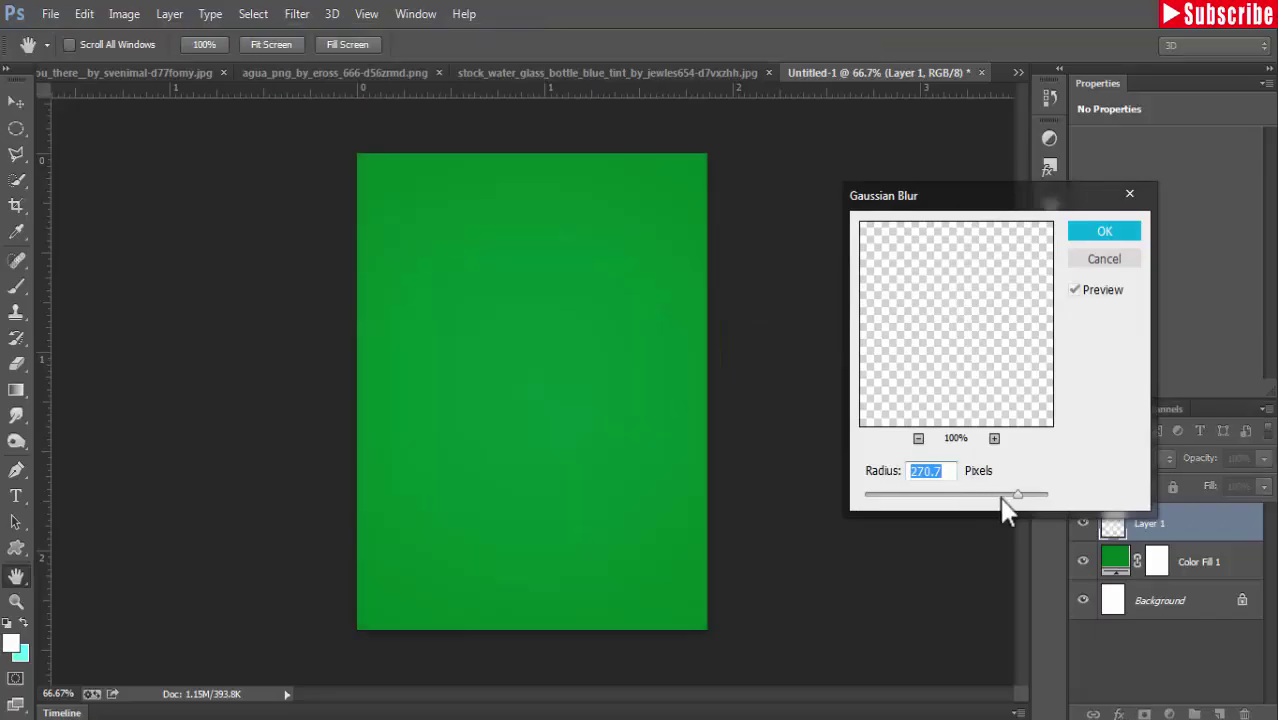
{"action": "mouse_move", "coordinate": [1018, 497]}
{"action": "left_mouse_down"}
{"action": "mouse_move", "coordinate": [926, 497]}
{"action": "mouse_move", "coordinate": [999, 495]}
{"action": "mouse_move", "coordinate": [986, 495]}
{"action": "left_mouse_up"}
{"action": "left_click", "coordinate": [1104, 231]}
Return to the teal bottle photo document
{"action": "key", "text": "v"}
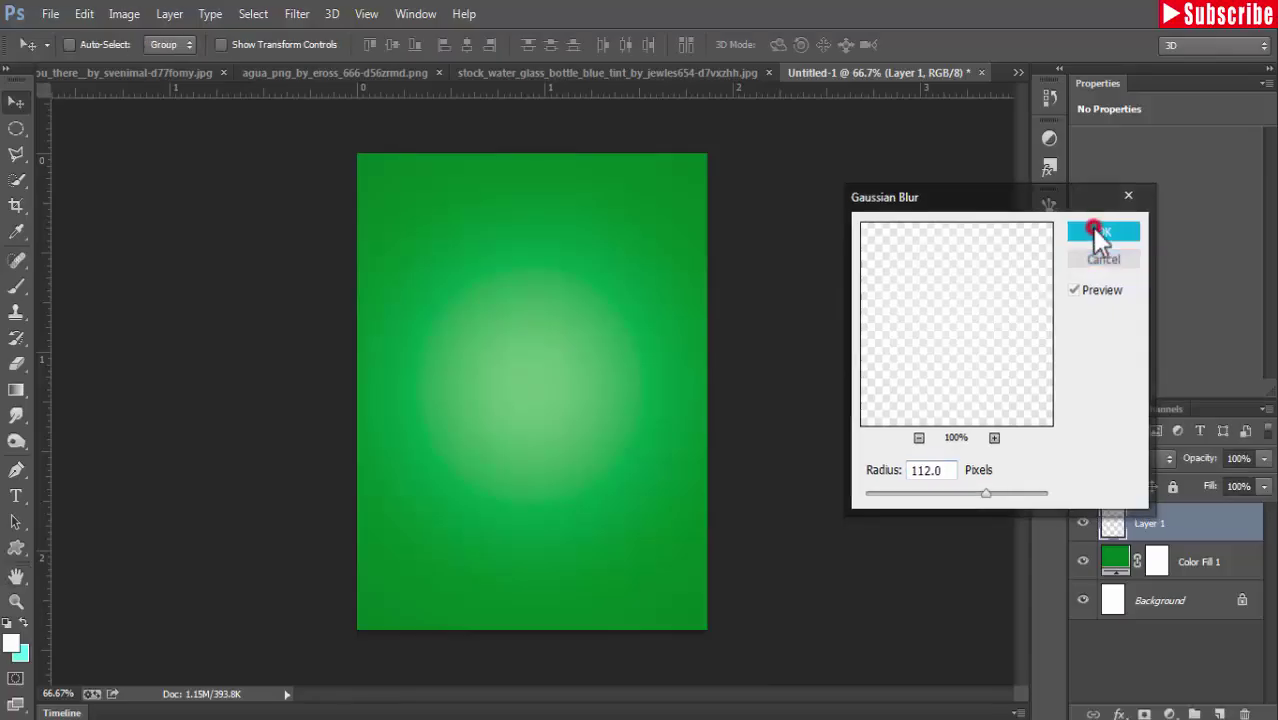
{"action": "left_click", "coordinate": [598, 73]}
{"action": "left_click", "coordinate": [18, 467]}
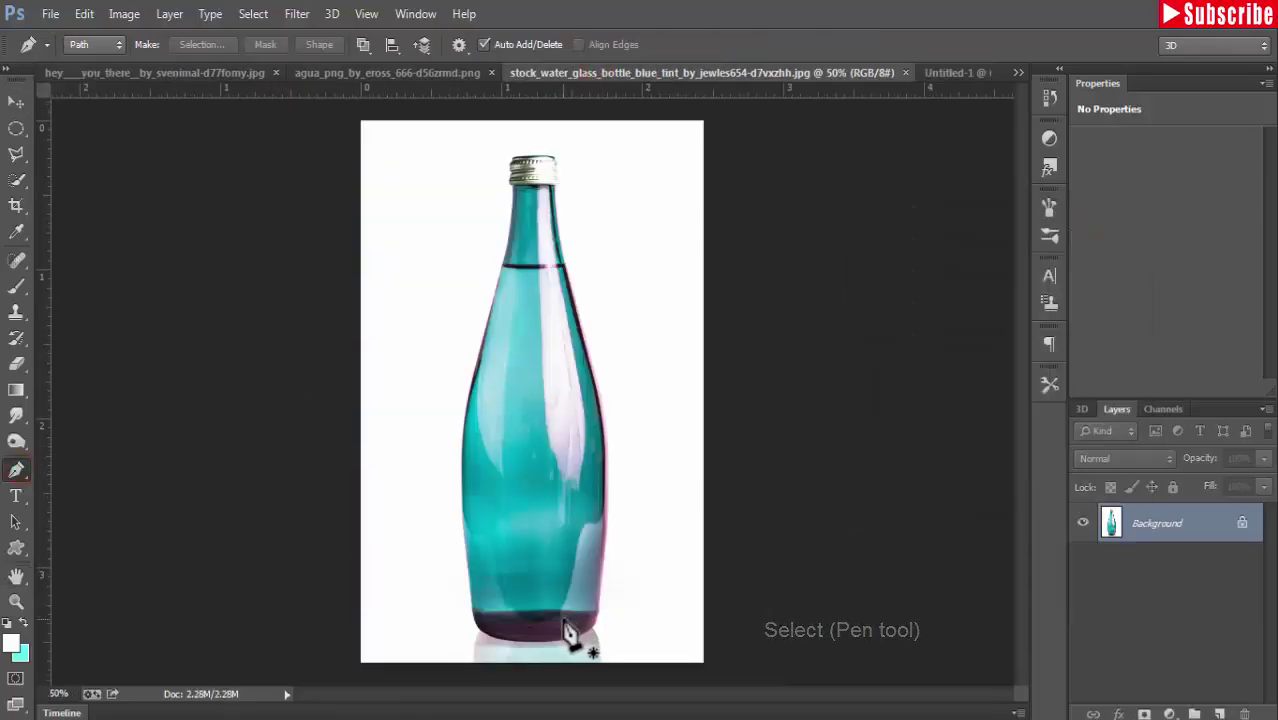
Zoom to 100% and start a pen path along the bottle's base and around the cap
{"action": "key", "text": "ctrl+plus"}
{"action": "key", "text": "ctrl+plus"}
{"action": "mouse_move", "coordinate": [610, 609]}
{"action": "left_mouse_down"}
{"action": "mouse_move", "coordinate": [599, 500]}
{"action": "mouse_move", "coordinate": [551, 323]}
{"action": "left_mouse_up"}
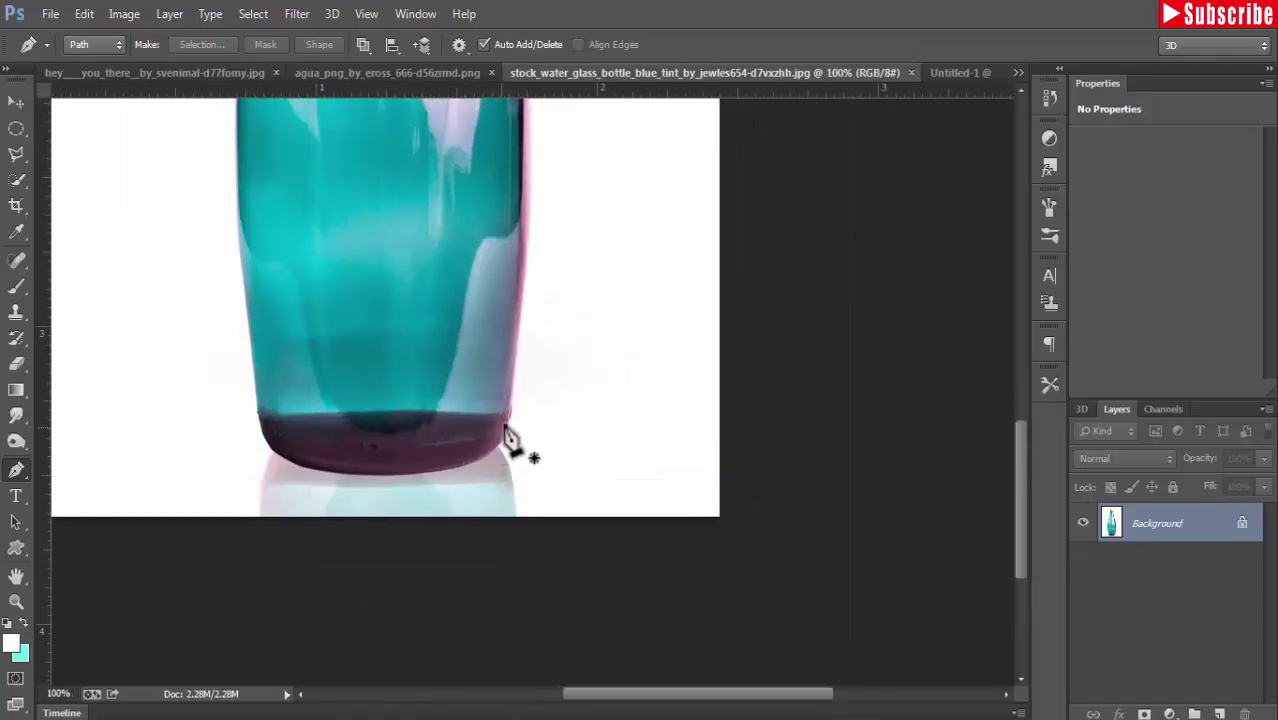
{"action": "left_click", "coordinate": [509, 410]}
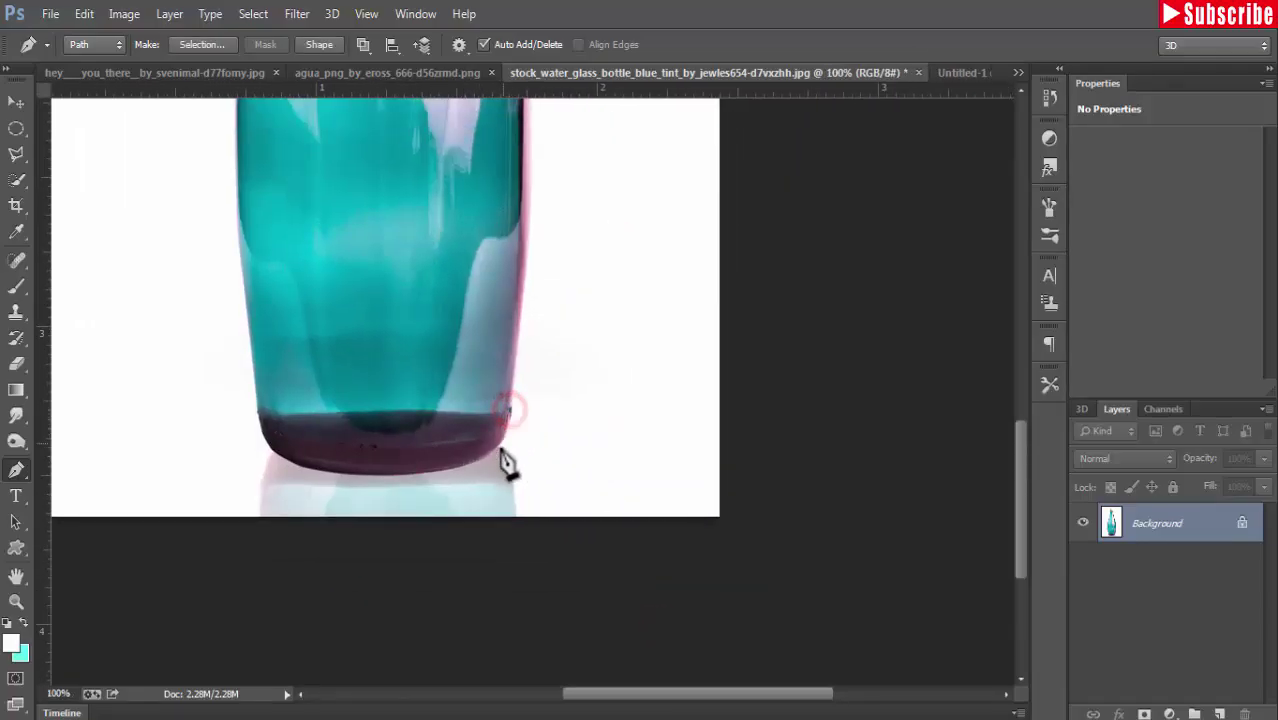
{"action": "left_click", "coordinate": [477, 459]}
{"action": "left_click", "coordinate": [320, 470]}
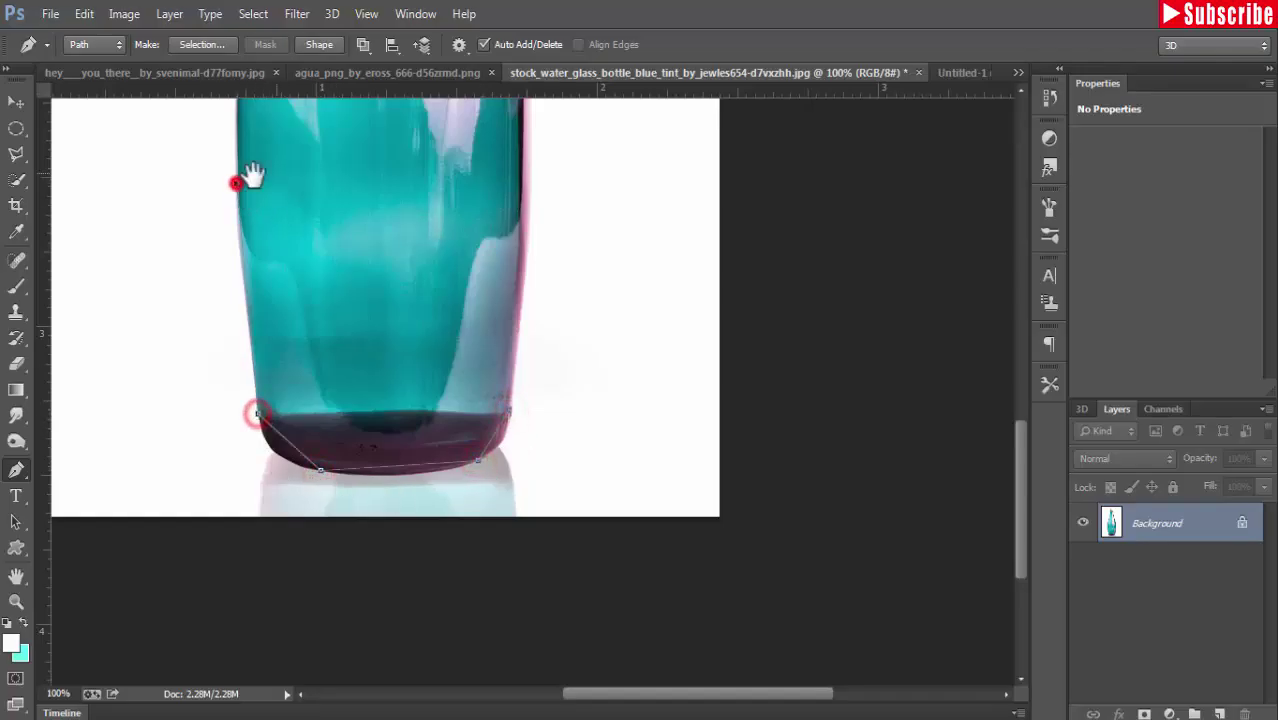
{"action": "scroll", "coordinate": [250, 300], "scroll_direction": "up", "scroll_amount": 10}
{"action": "left_click", "coordinate": [251, 271]}
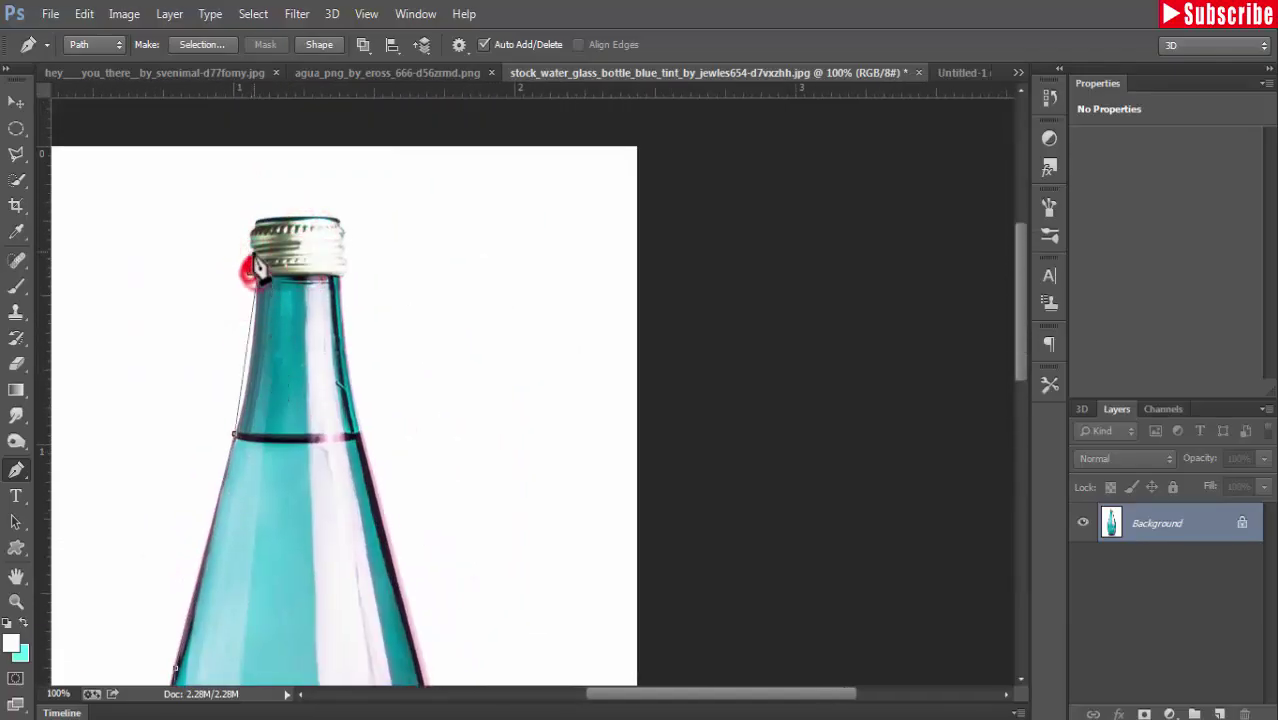
{"action": "left_click", "coordinate": [255, 224]}
{"action": "left_click_drag", "start_coordinate": [340, 222], "coordinate": [346, 262]}
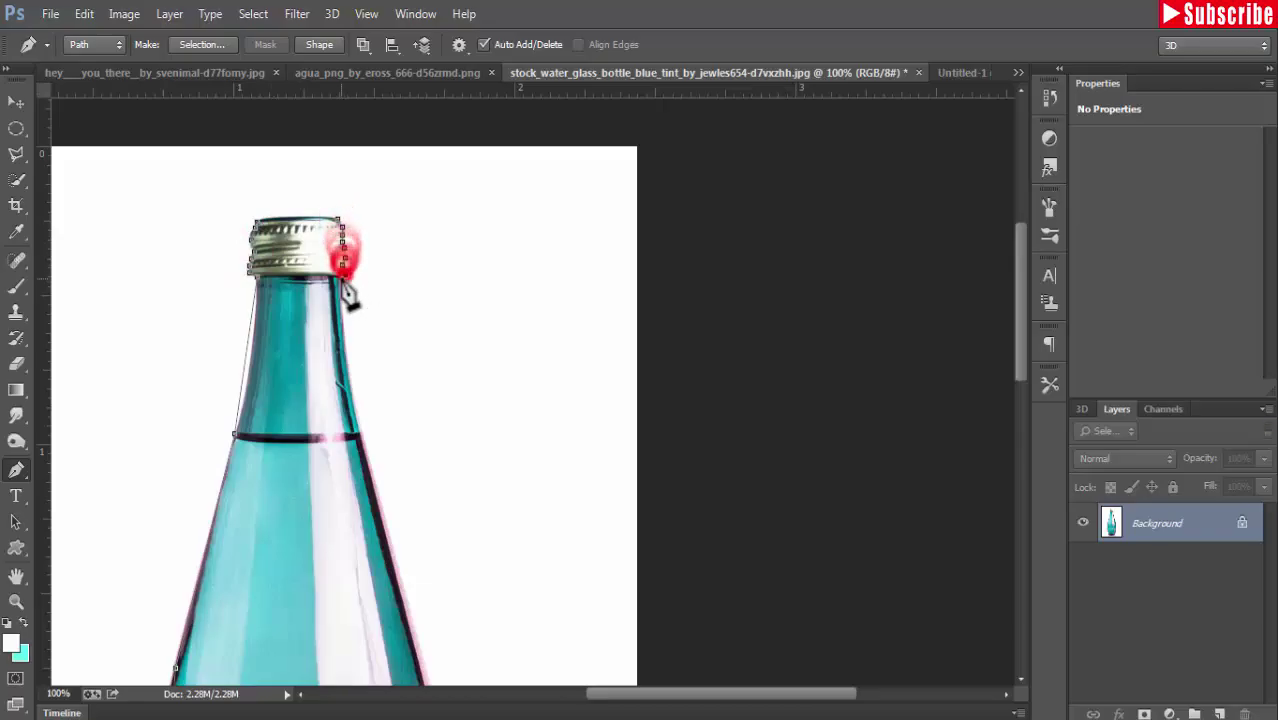
{"action": "left_click", "coordinate": [358, 438]}
{"action": "scroll", "coordinate": [354, 503], "scroll_direction": "down", "scroll_amount": 10}
Continue the path down the right edge, across the bottom and up the left side
{"action": "left_click", "coordinate": [384, 362]}
{"action": "scroll", "coordinate": [388, 380], "scroll_direction": "down", "scroll_amount": 5}
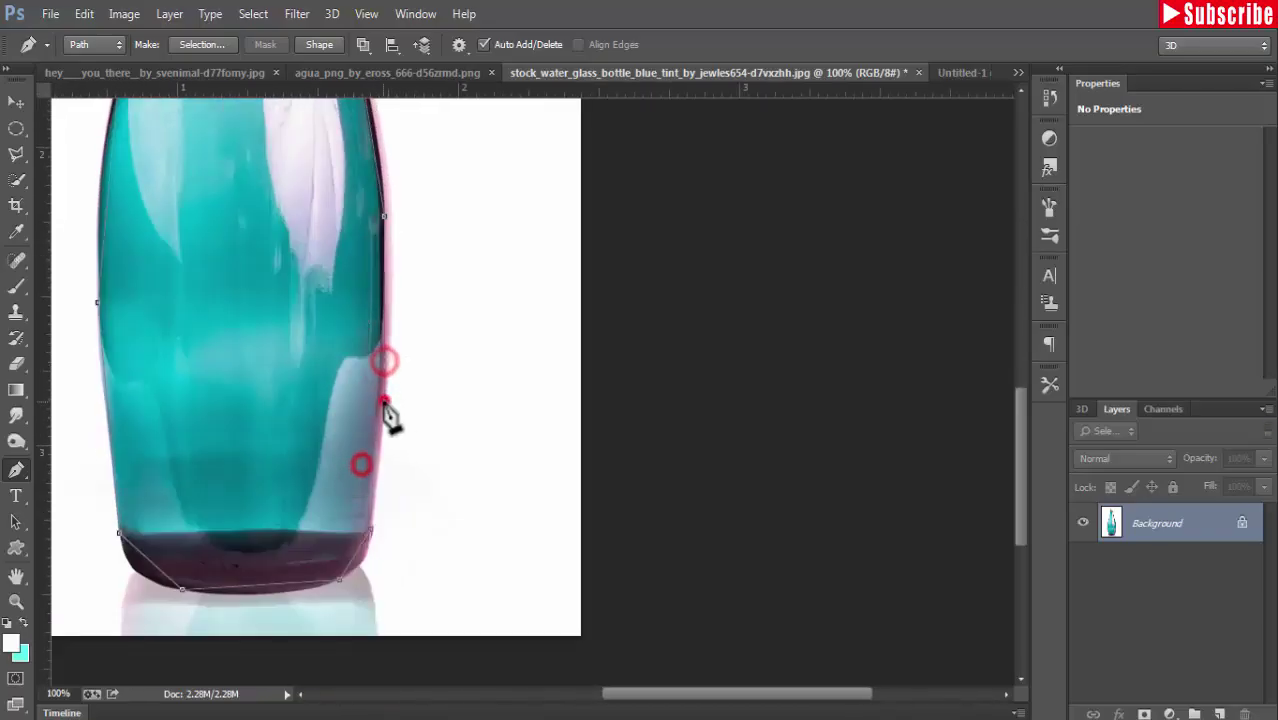
{"action": "scroll", "coordinate": [391, 414], "scroll_direction": "down", "scroll_amount": 2}
{"action": "left_click", "coordinate": [375, 503]}
{"action": "left_click", "coordinate": [267, 541]}
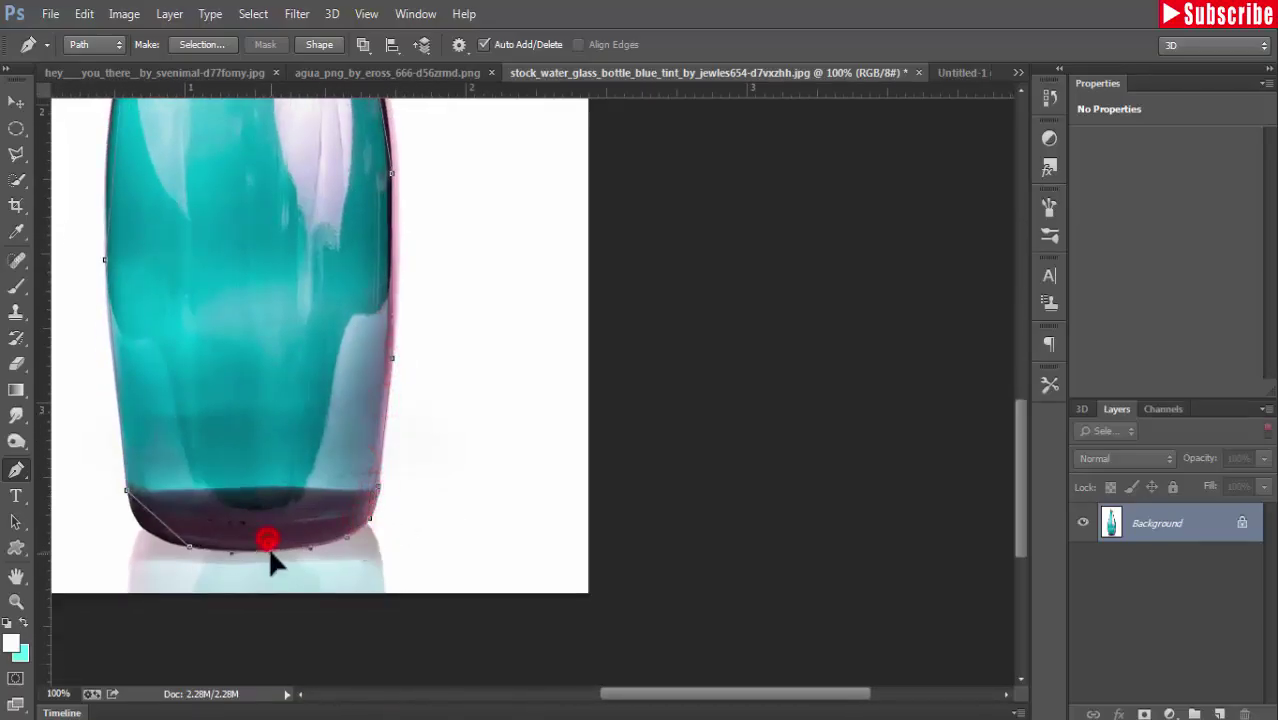
{"action": "left_click", "coordinate": [158, 526]}
{"action": "scroll", "coordinate": [168, 459], "scroll_direction": "up", "scroll_amount": 3}
{"action": "scroll", "coordinate": [168, 459], "scroll_direction": "left", "scroll_amount": 5}
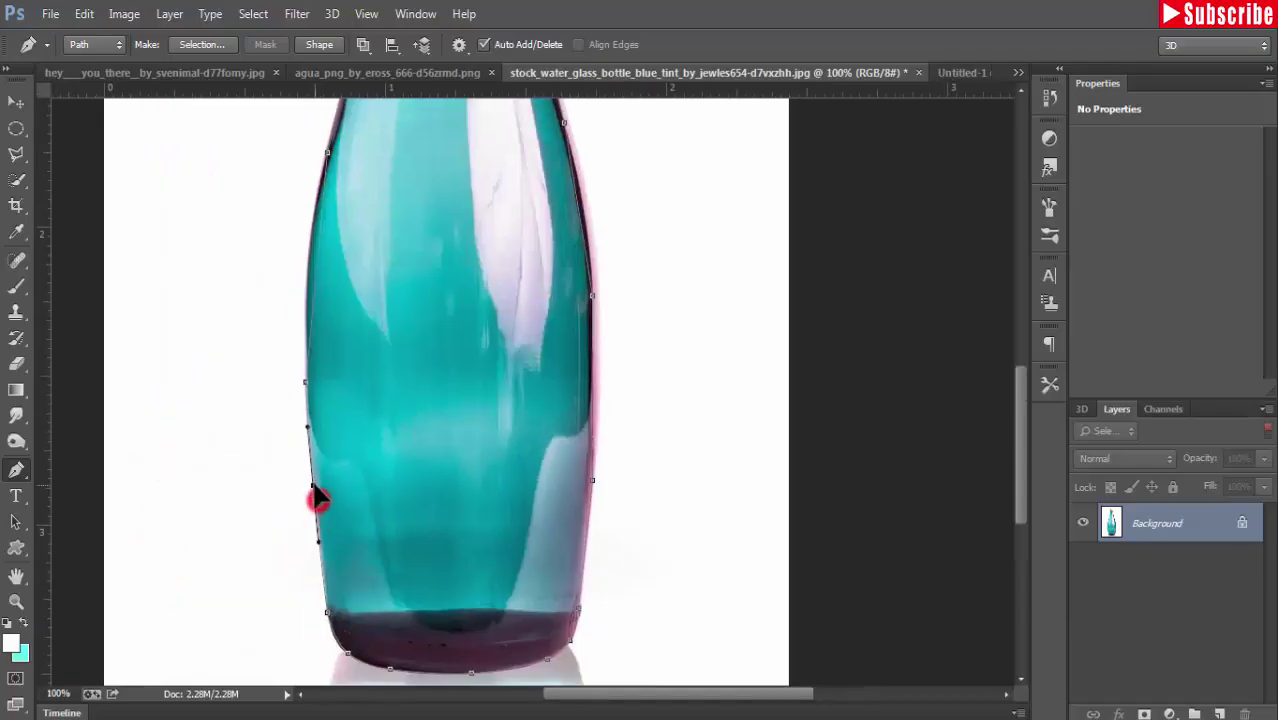
{"action": "left_click_drag", "start_coordinate": [314, 490], "coordinate": [322, 272]}
{"action": "scroll", "coordinate": [362, 285], "scroll_direction": "up", "scroll_amount": 10}
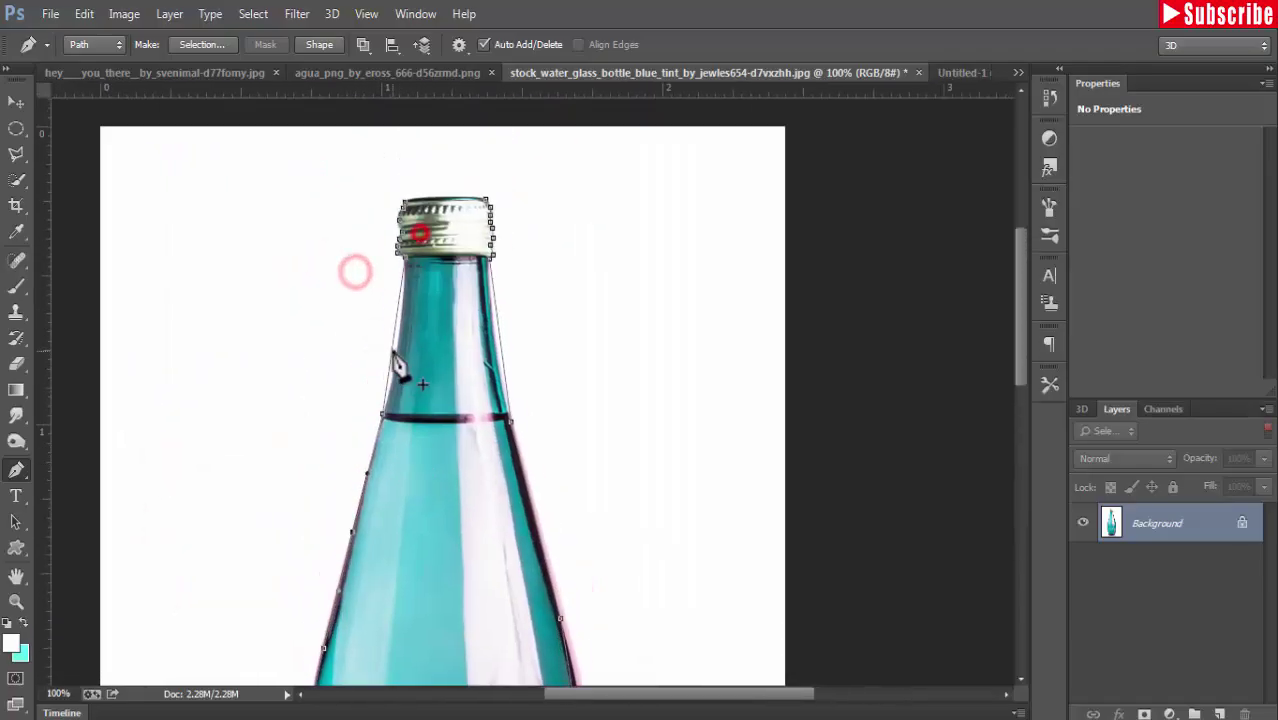
Finish the path around the neck, cap and right edge, closing it at the base
{"action": "left_click", "coordinate": [390, 350]}
{"action": "left_click", "coordinate": [497, 331]}
{"action": "left_click", "coordinate": [442, 198]}
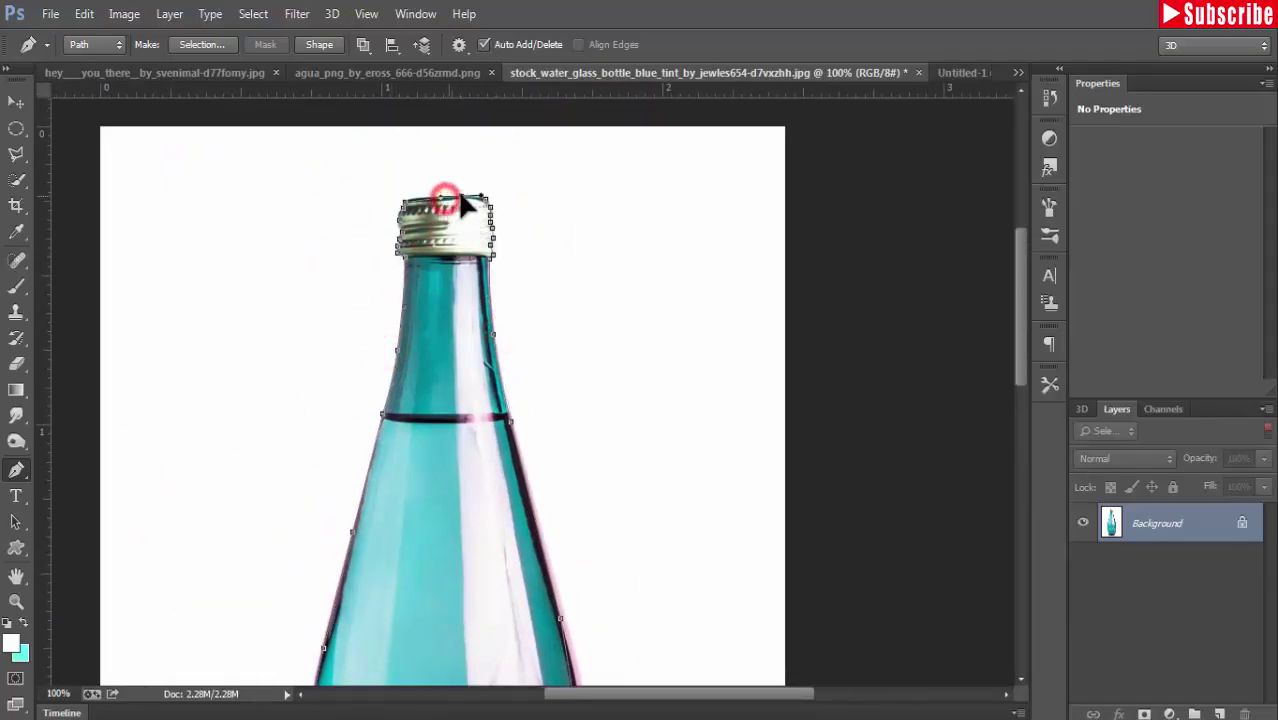
{"action": "scroll", "coordinate": [470, 330], "scroll_direction": "down", "scroll_amount": 6}
{"action": "left_click", "coordinate": [499, 408]}
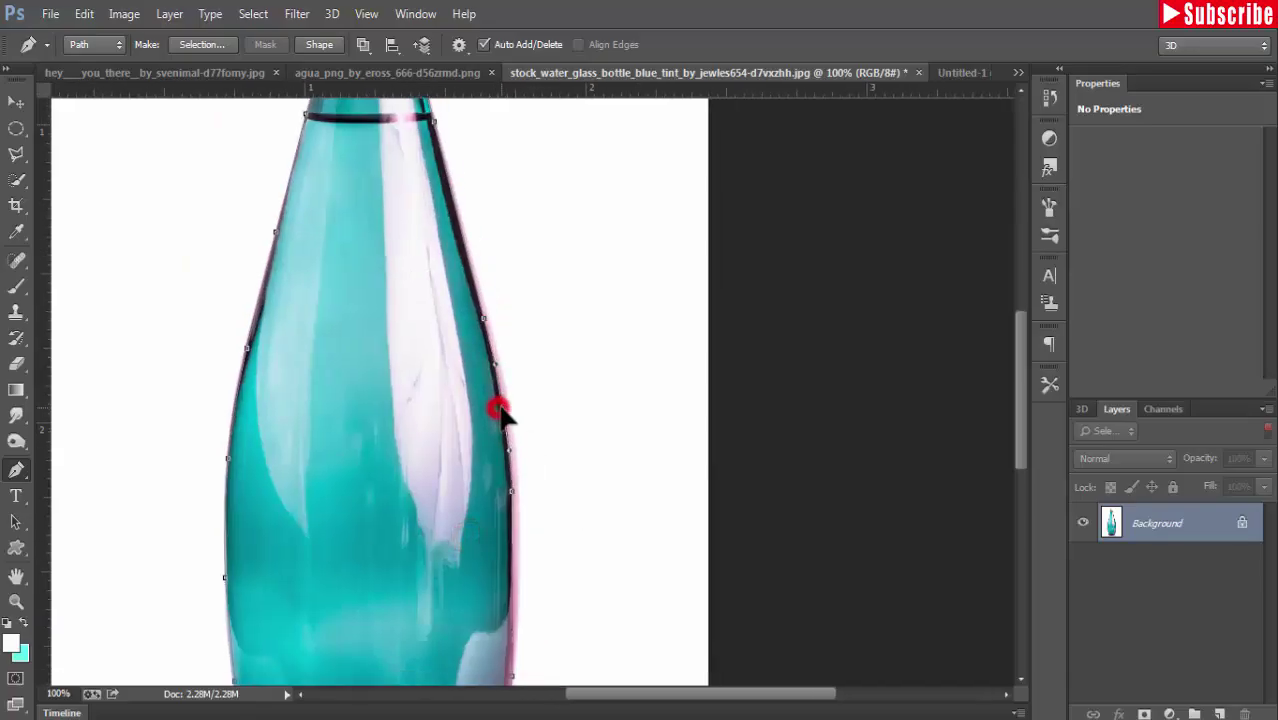
{"action": "scroll", "coordinate": [460, 370], "scroll_direction": "down", "scroll_amount": 2}
{"action": "left_click", "coordinate": [501, 400]}
{"action": "left_click", "coordinate": [496, 540]}
{"action": "left_click", "coordinate": [493, 577]}
{"action": "left_click", "coordinate": [490, 604]}
Convert the bottle outline path into an active selection with Make Selection
{"action": "right_click", "coordinate": [530, 597]}
{"action": "key", "text": "ctrl+minus"}
{"action": "key", "text": "ctrl+minus"}
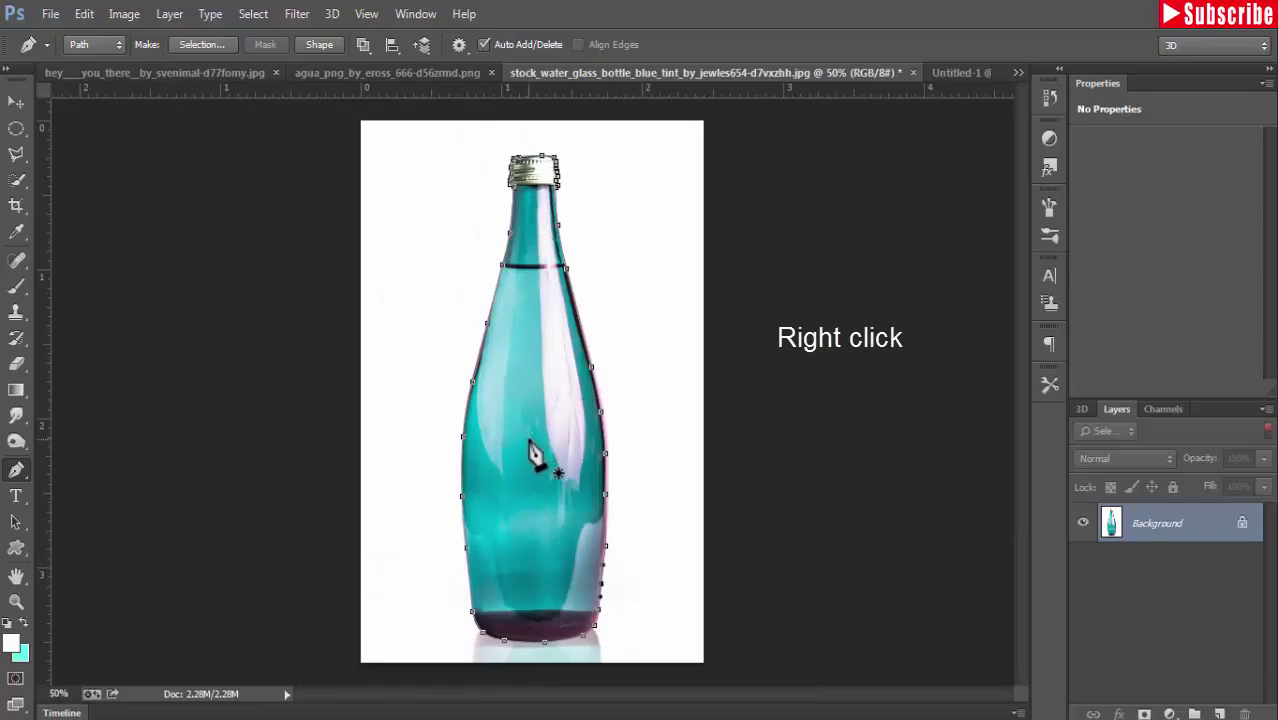
{"action": "right_click", "coordinate": [527, 441]}
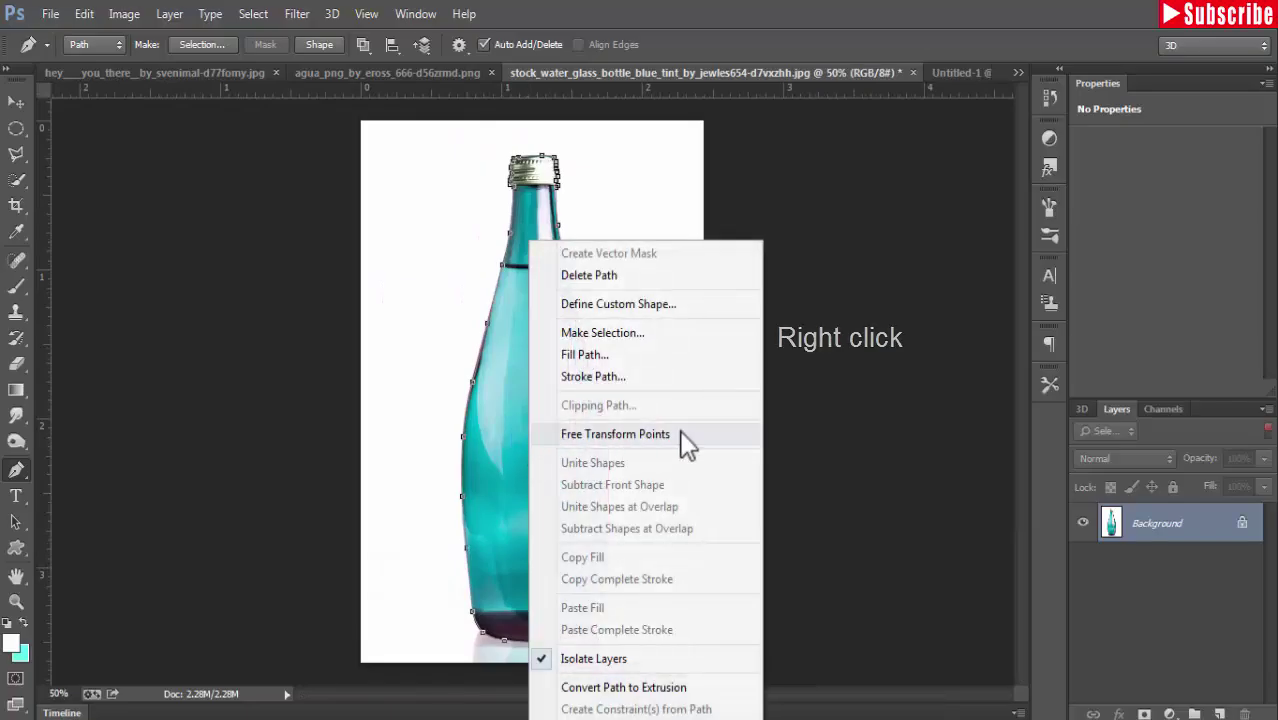
{"action": "left_click", "coordinate": [728, 340]}
{"action": "left_click", "coordinate": [726, 210]}
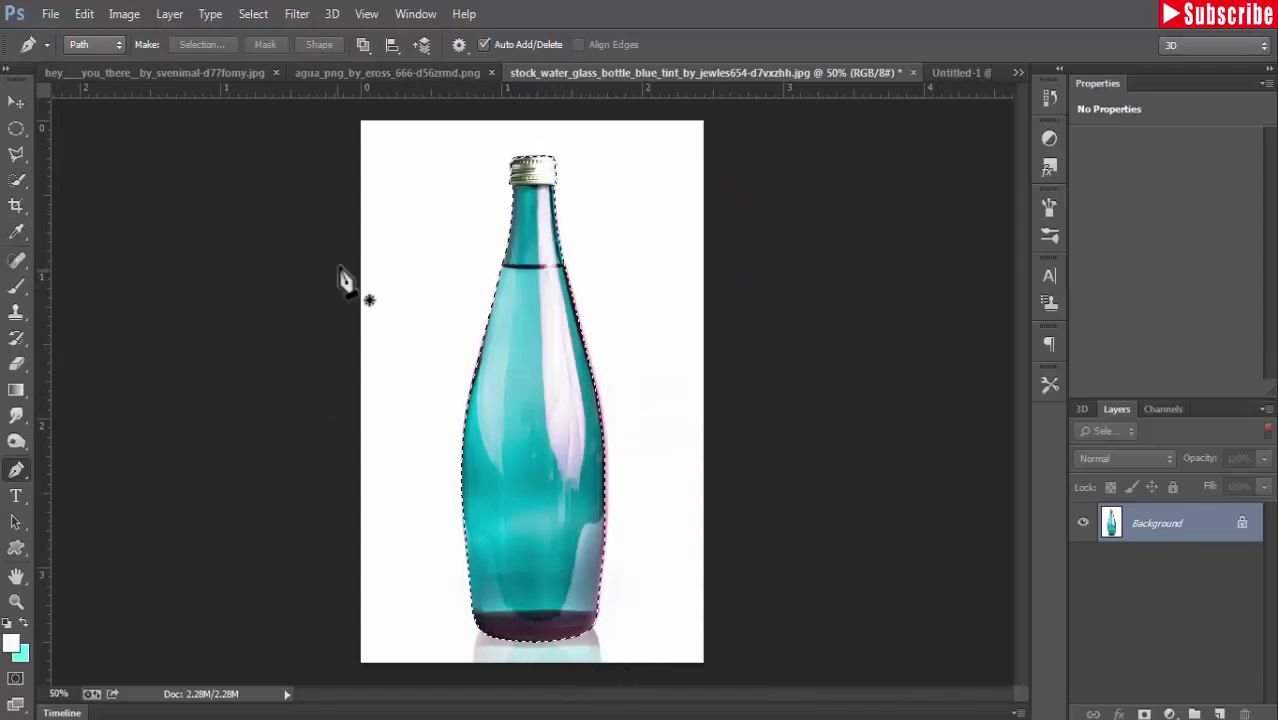
Copy the selected bottle and paste it into Untitled-1 as a new layer
{"action": "left_click", "coordinate": [83, 14]}
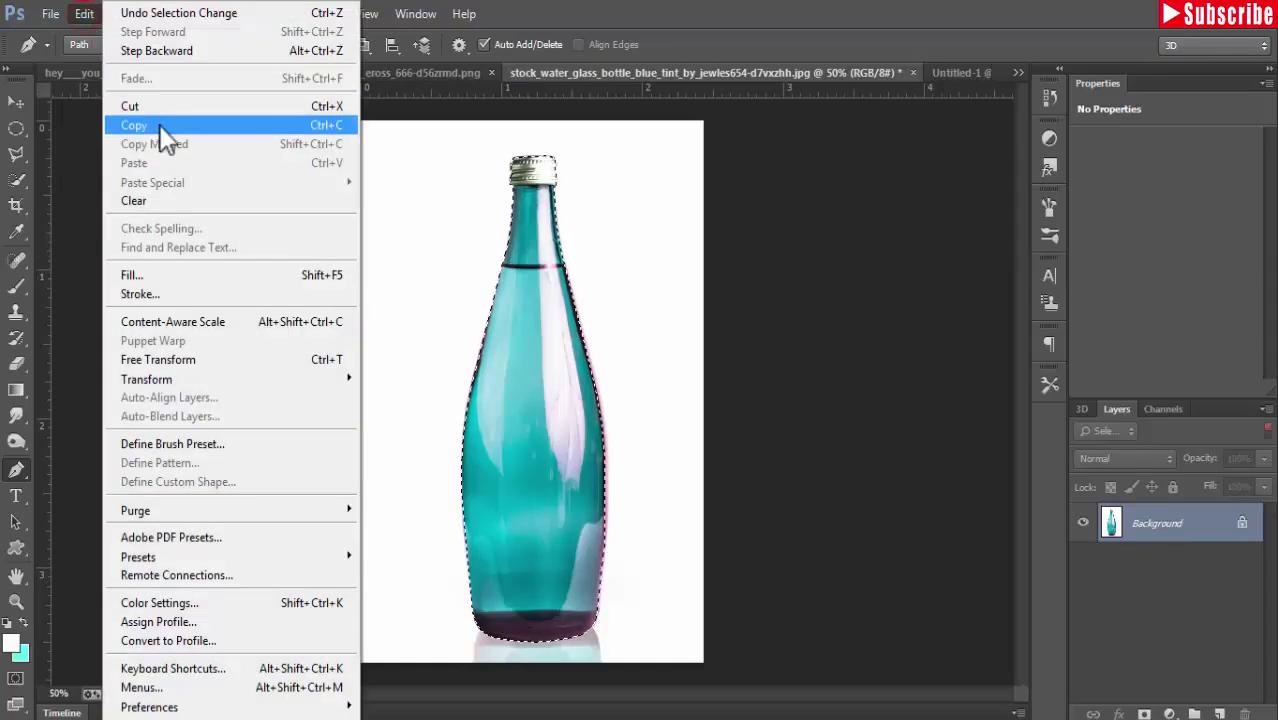
{"action": "left_click", "coordinate": [214, 127]}
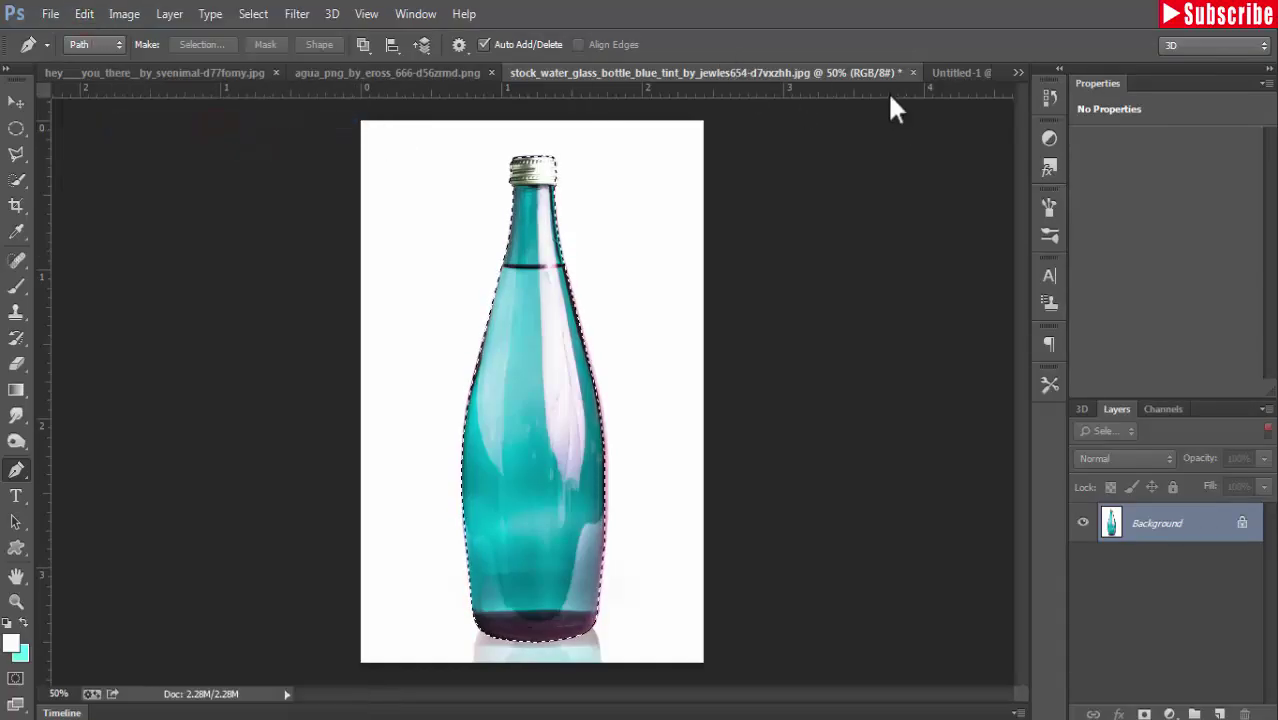
{"action": "left_click", "coordinate": [944, 73]}
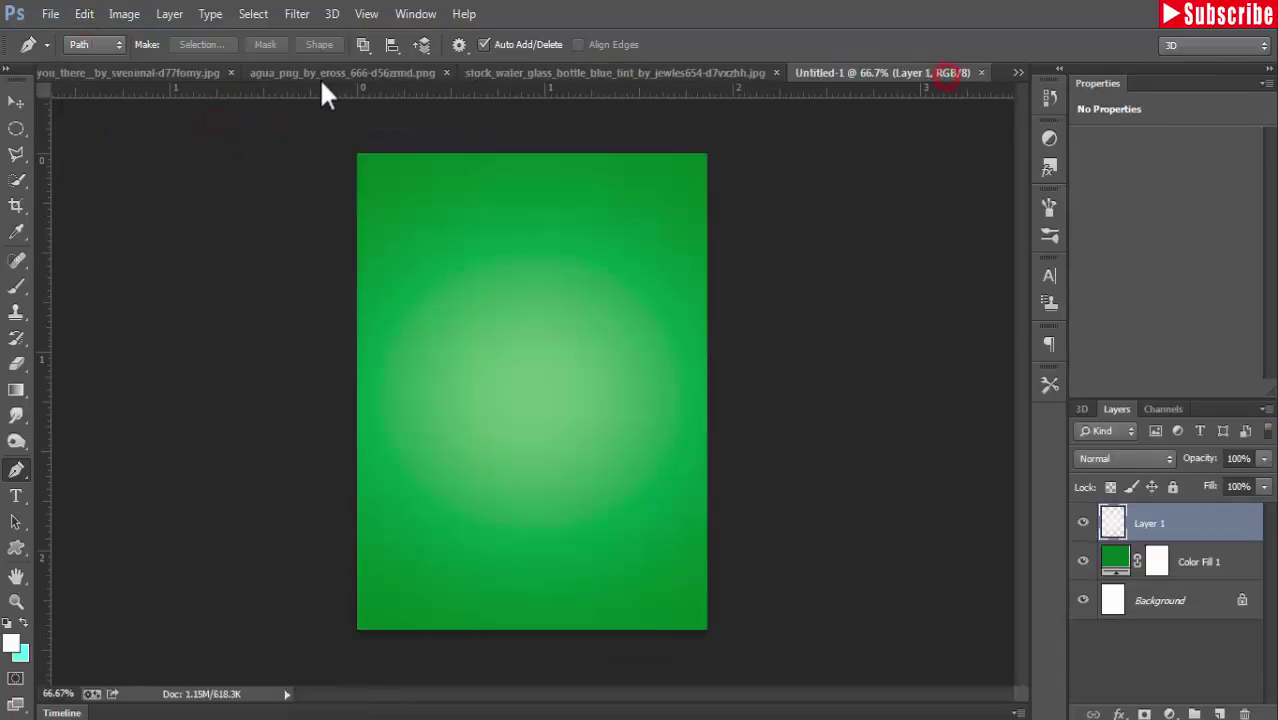
{"action": "left_click", "coordinate": [84, 18]}
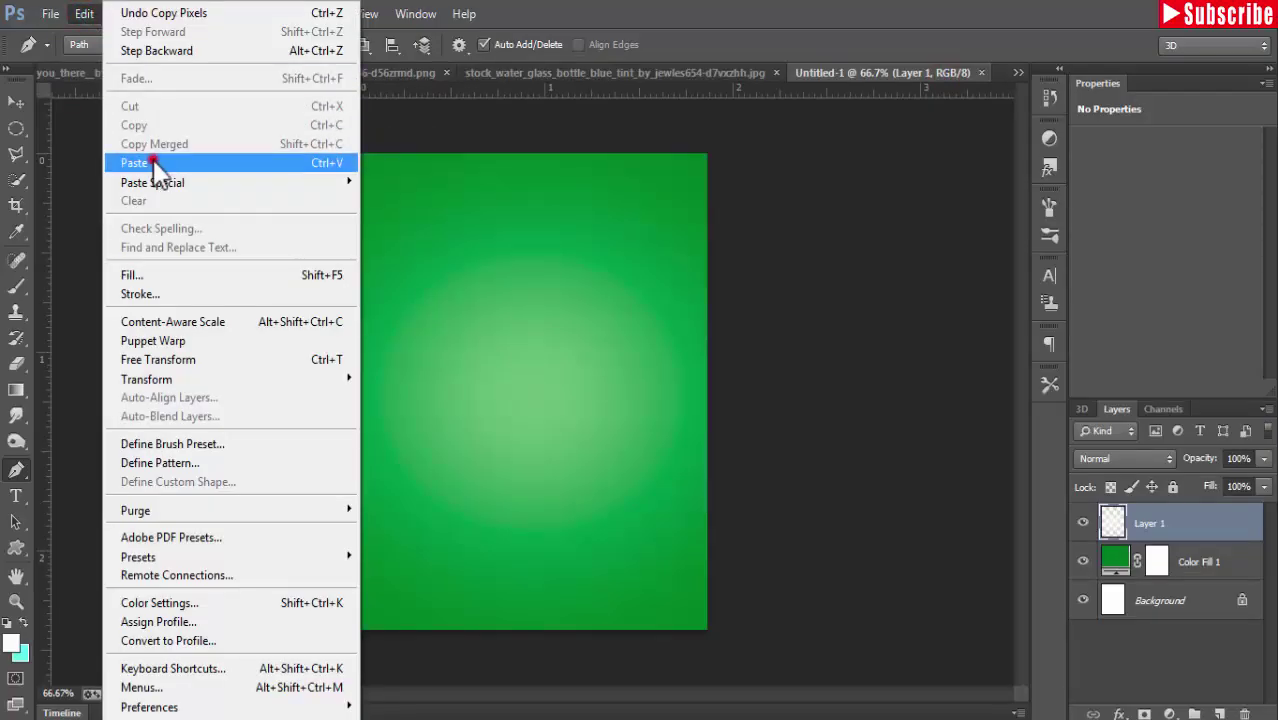
{"action": "left_click", "coordinate": [152, 162]}
Scale the bottle down to fit over the green glow, then bring up the water-drop image
{"action": "left_click", "coordinate": [17, 102]}
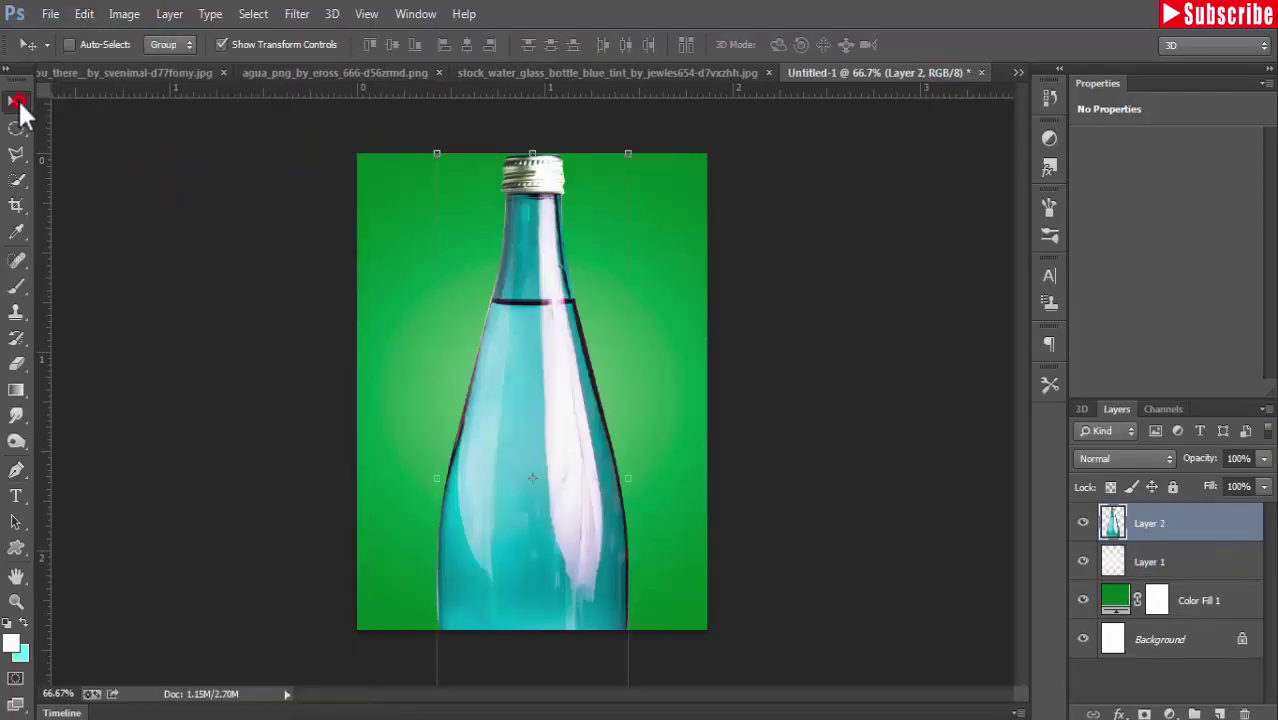
{"action": "mouse_move", "coordinate": [627, 149]}
{"action": "left_mouse_down"}
{"action": "mouse_move", "coordinate": [608, 423]}
{"action": "mouse_move", "coordinate": [613, 235]}
{"action": "mouse_move", "coordinate": [598, 255]}
{"action": "left_mouse_up"}
{"action": "left_click", "coordinate": [16, 104]}
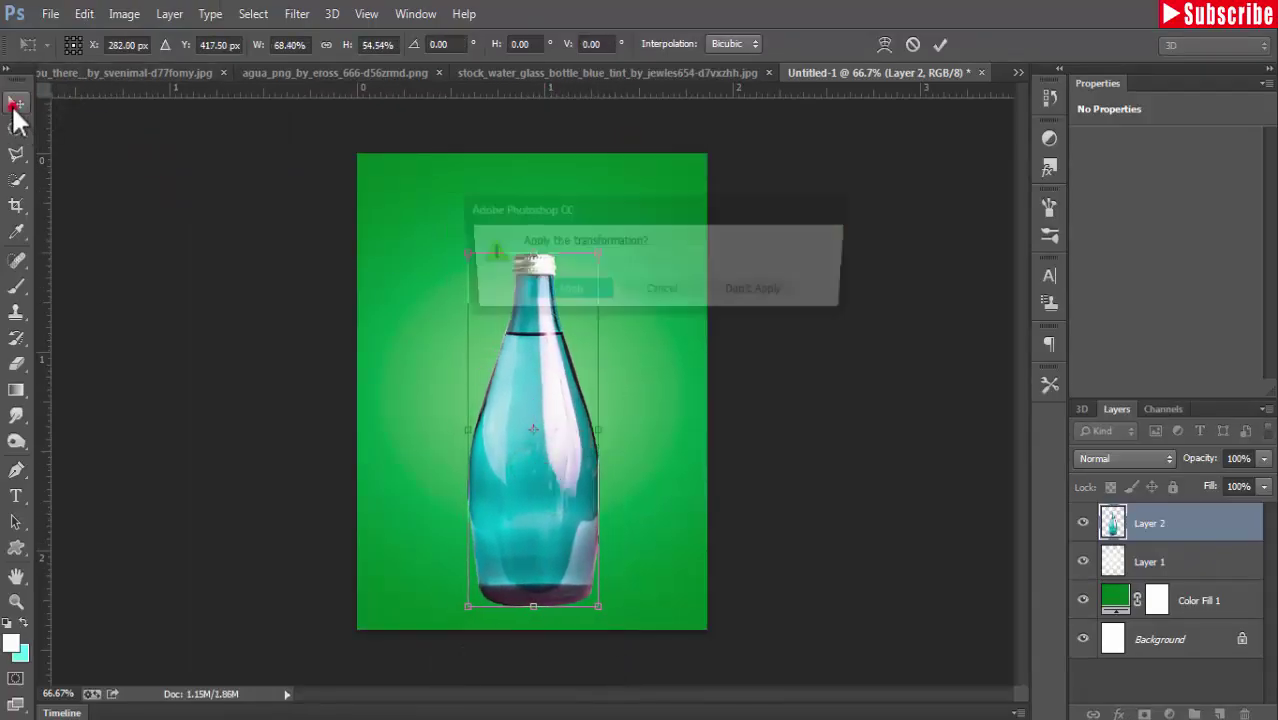
{"action": "left_click", "coordinate": [537, 293]}
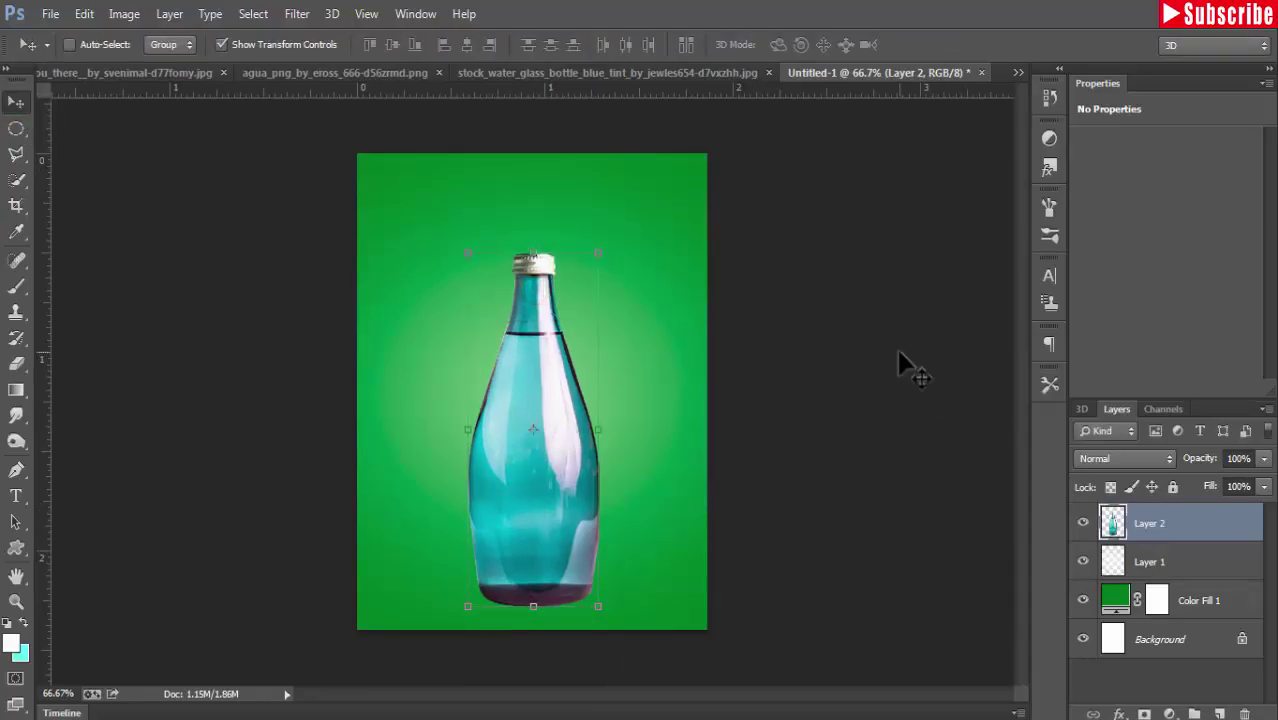
{"action": "left_click", "coordinate": [1017, 73]}
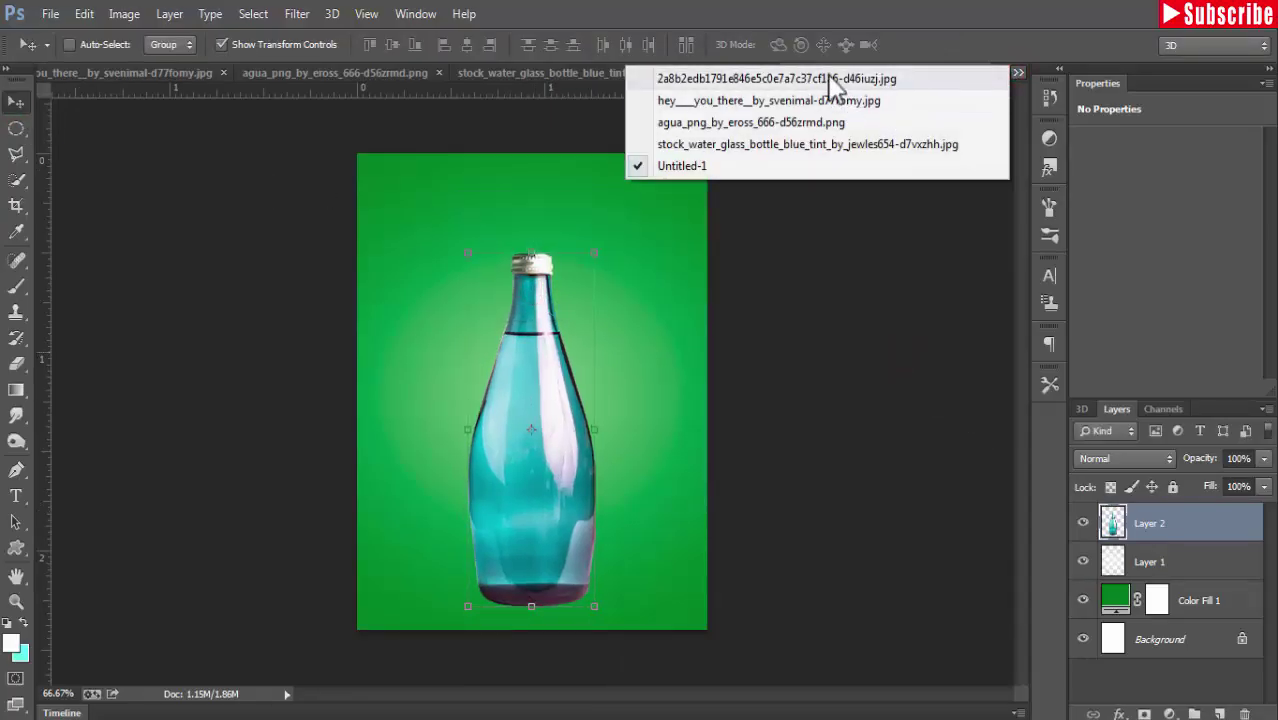
{"action": "left_click", "coordinate": [830, 77]}
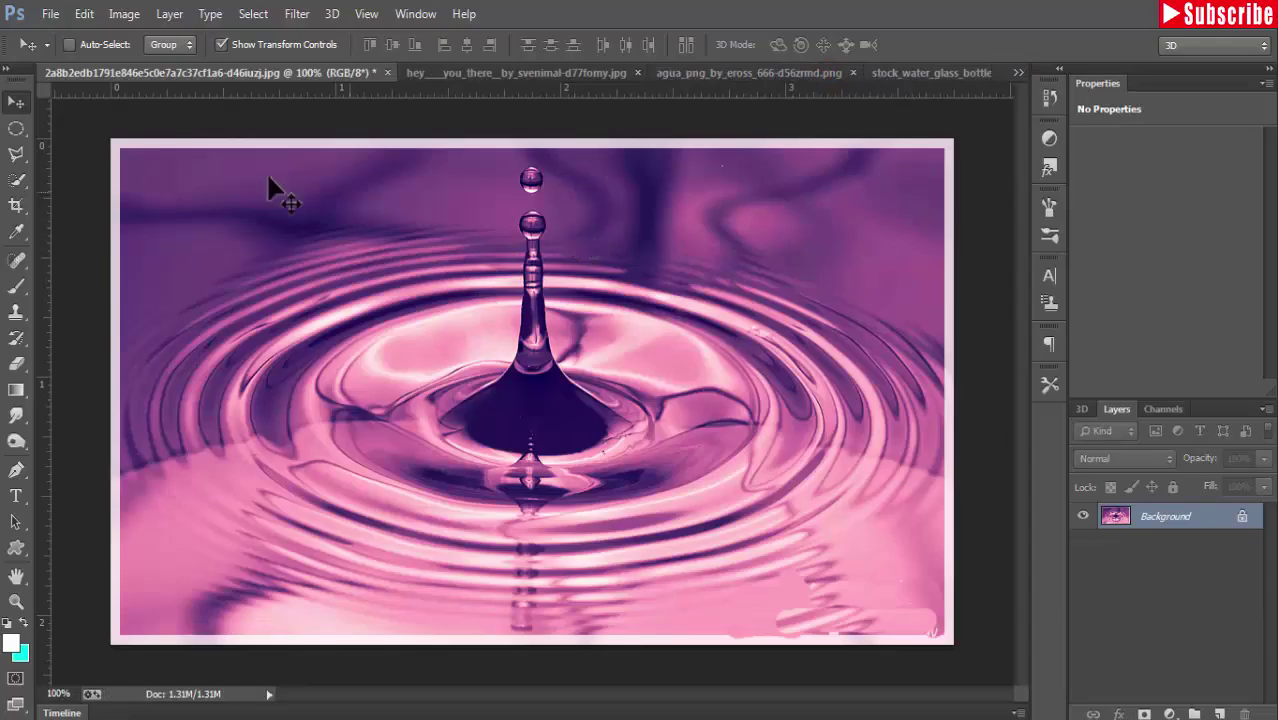
Draw an elliptical marquee around the ripple rings
{"action": "left_click", "coordinate": [26, 131]}
{"action": "left_click", "coordinate": [69, 140]}
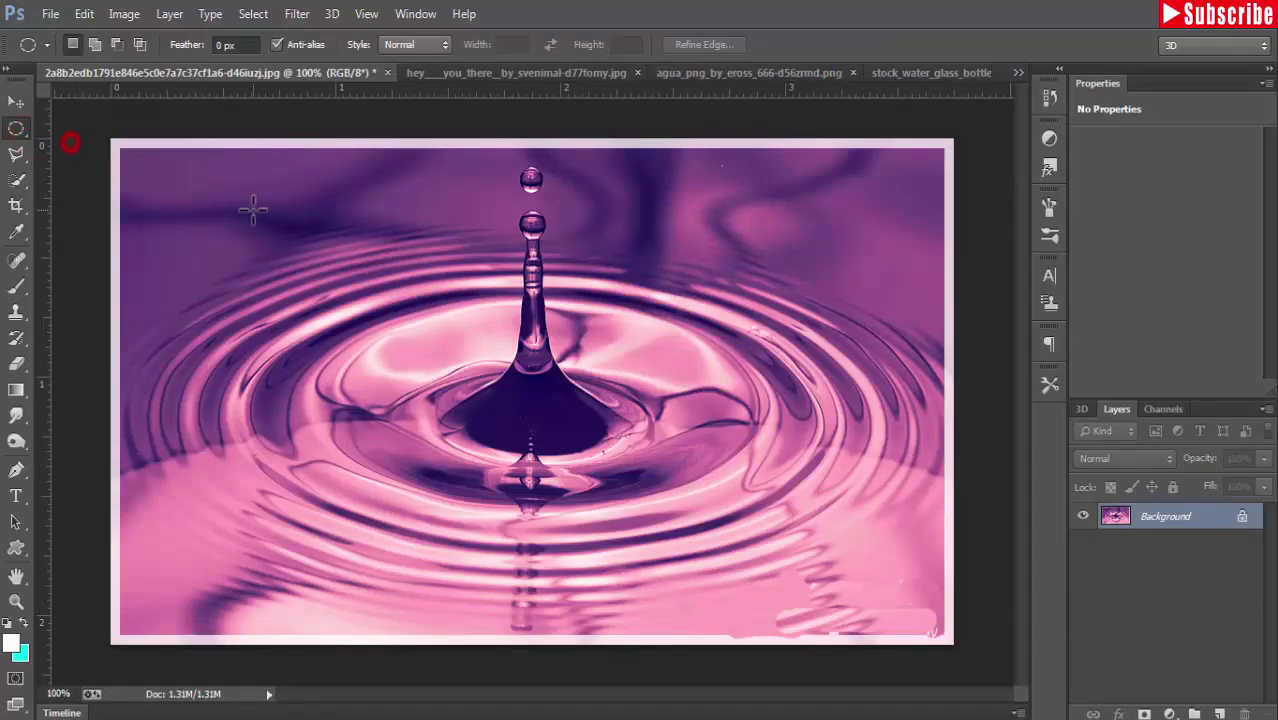
{"action": "mouse_move", "coordinate": [230, 272]}
{"action": "left_mouse_down"}
{"action": "mouse_move", "coordinate": [909, 571]}
{"action": "mouse_move", "coordinate": [930, 604]}
{"action": "left_mouse_up"}
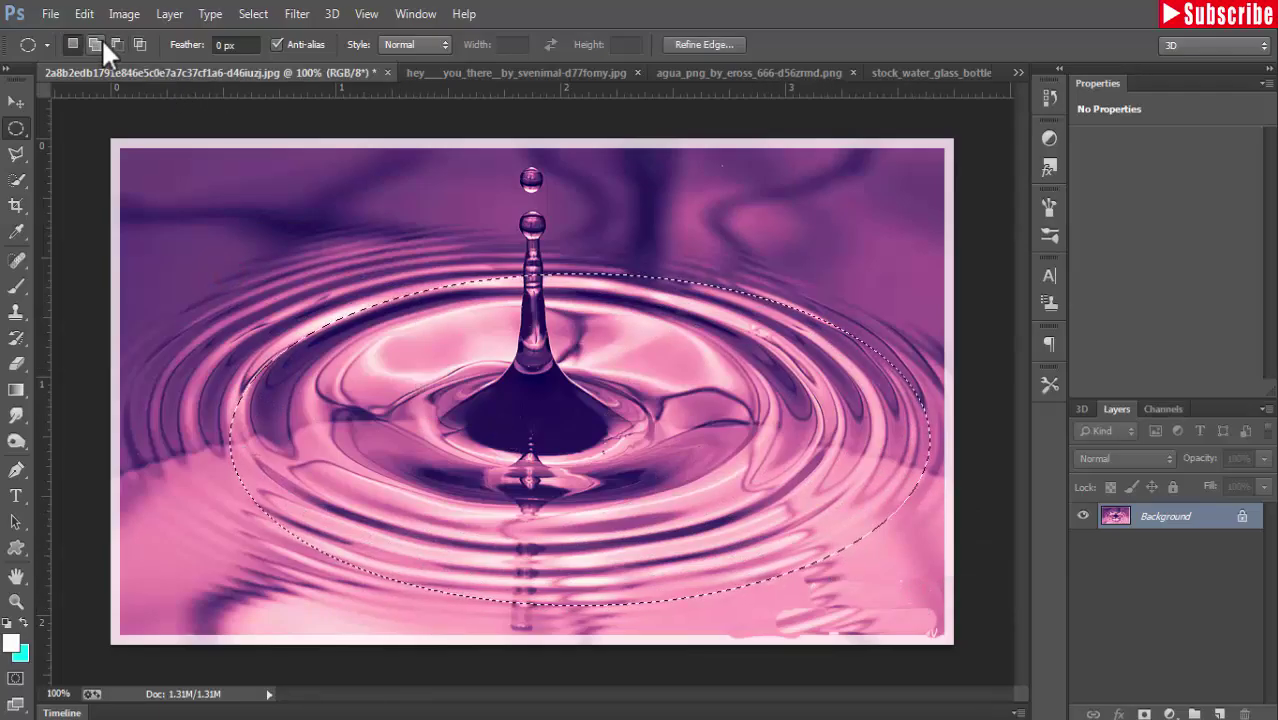
Stretch the oval selection to about 3.6 × 1.6 in with Transform Selection
{"action": "left_click", "coordinate": [258, 13]}
{"action": "left_click", "coordinate": [340, 326]}
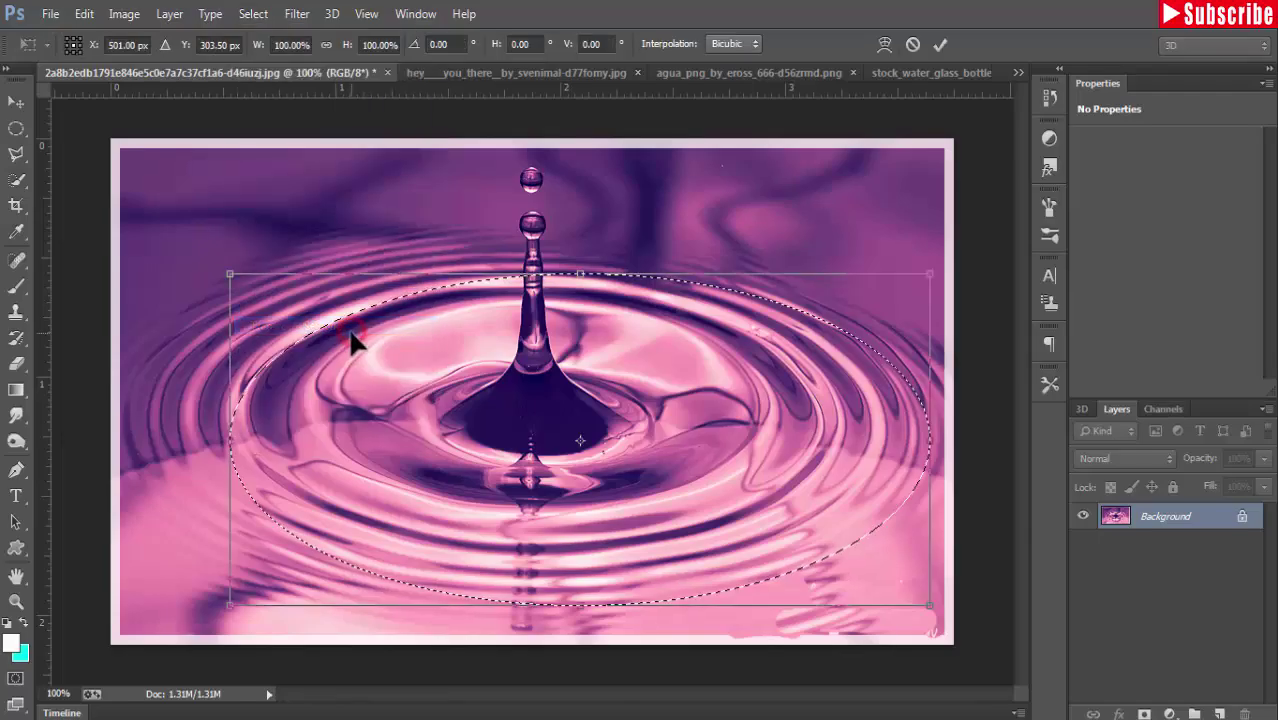
{"action": "left_click_drag", "start_coordinate": [231, 437], "coordinate": [146, 420]}
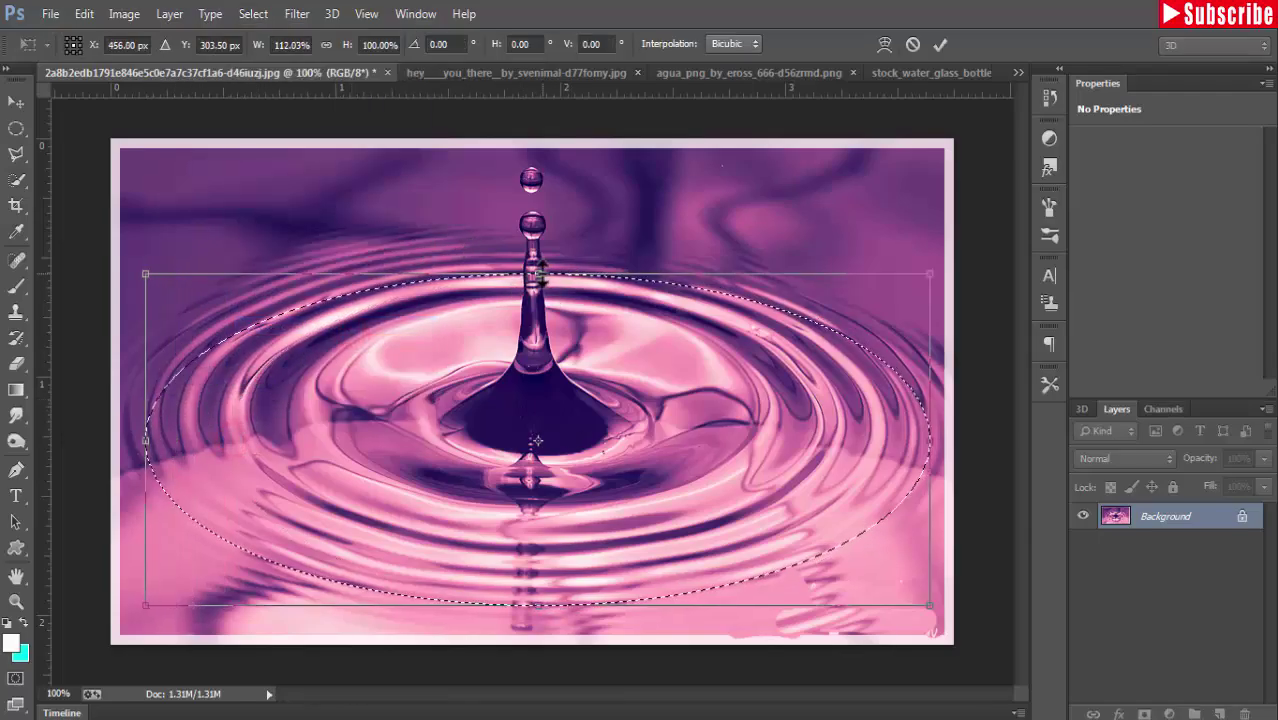
{"action": "left_click_drag", "start_coordinate": [533, 273], "coordinate": [535, 229]}
{"action": "left_click_drag", "start_coordinate": [146, 229], "coordinate": [127, 222]}
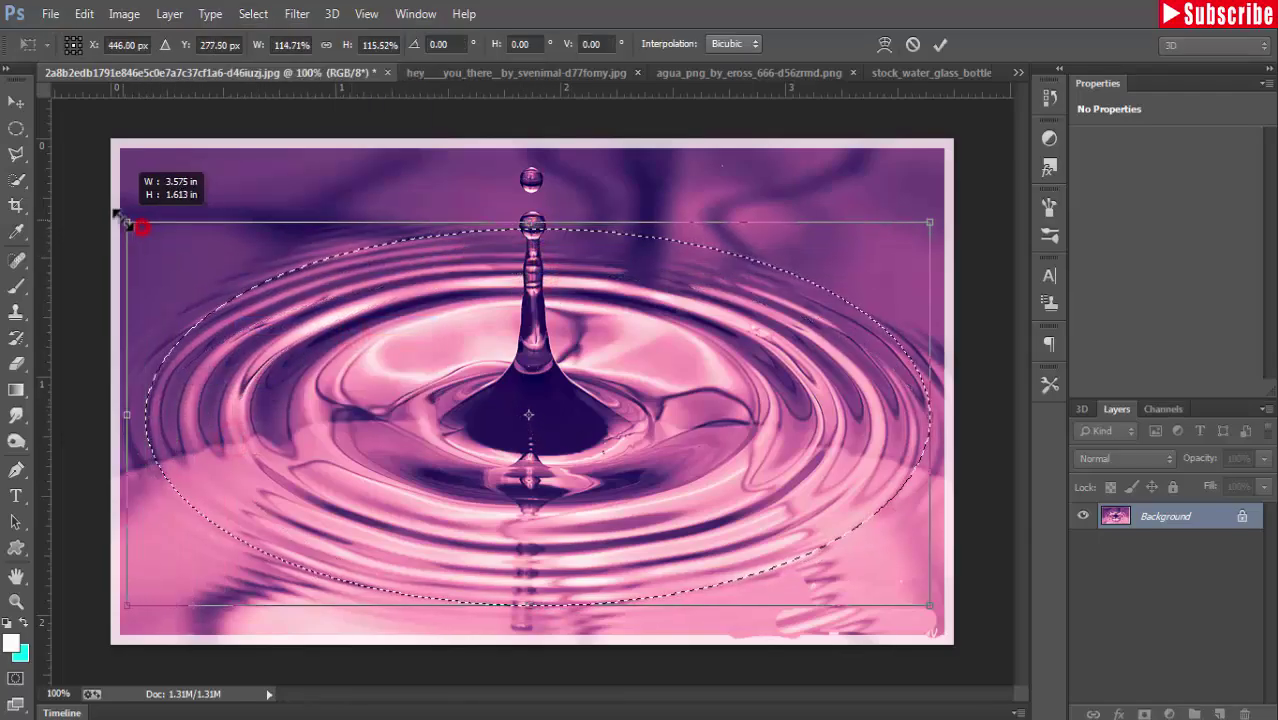
{"action": "left_click", "coordinate": [16, 101]}
{"action": "left_click", "coordinate": [576, 298]}
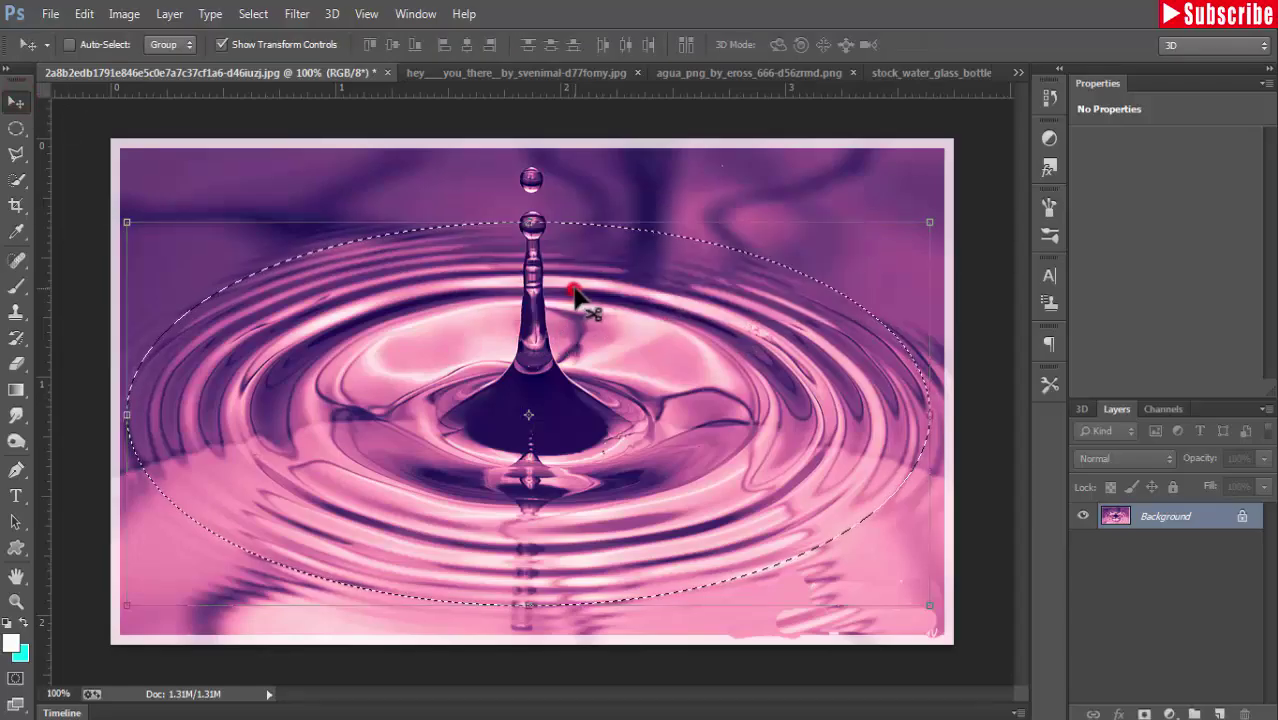
Copy the selected ripple area
{"action": "left_click", "coordinate": [84, 14]}
{"action": "left_click", "coordinate": [110, 114]}
{"action": "left_click", "coordinate": [1018, 72]}
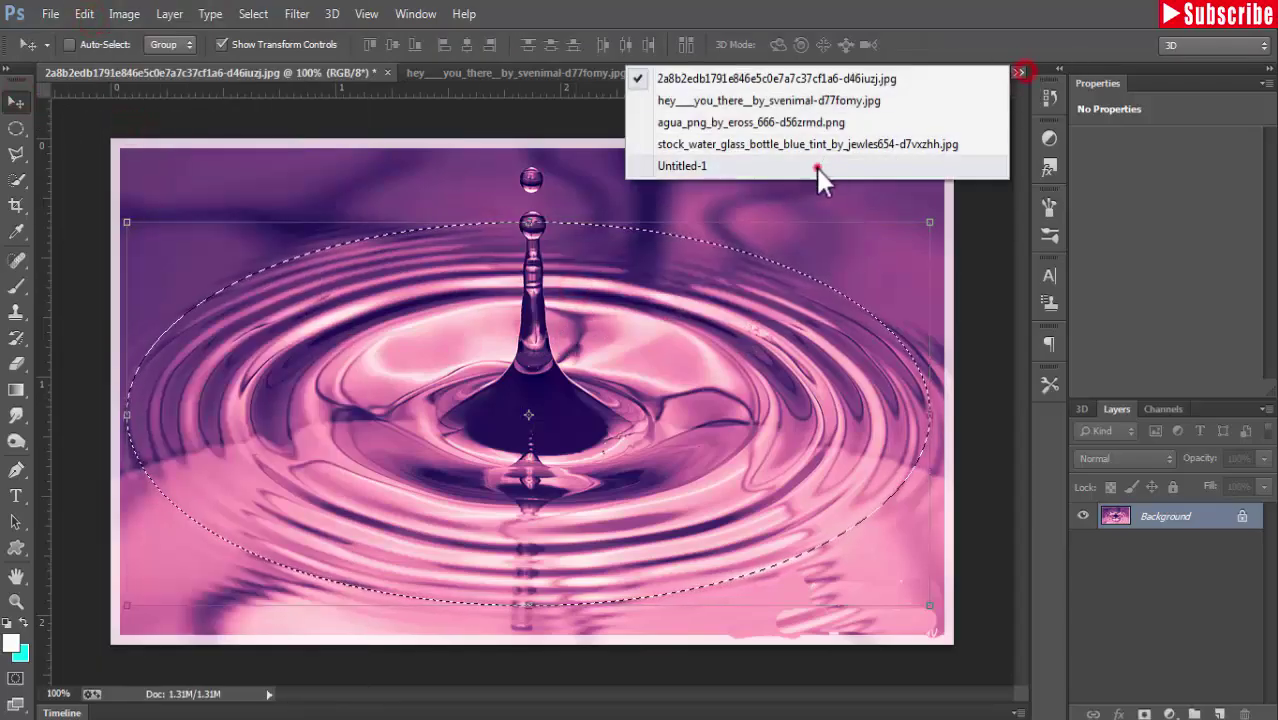
Paste the ripples into Untitled-1 as Layer 3 at 66% opacity
{"action": "left_click", "coordinate": [815, 165]}
{"action": "left_click", "coordinate": [84, 14]}
{"action": "left_click", "coordinate": [108, 163]}
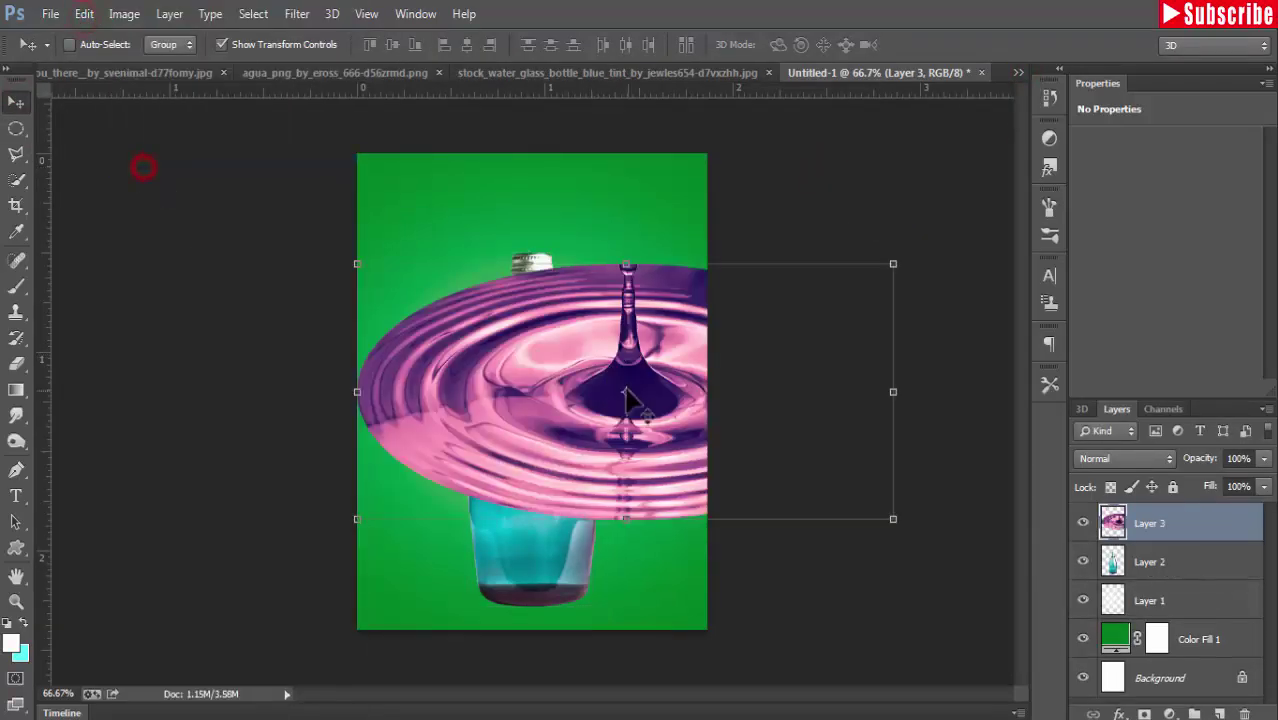
{"action": "left_click_drag", "start_coordinate": [638, 405], "coordinate": [560, 580]}
{"action": "left_click", "coordinate": [1264, 458]}
{"action": "left_click_drag", "start_coordinate": [1266, 491], "coordinate": [1232, 491]}
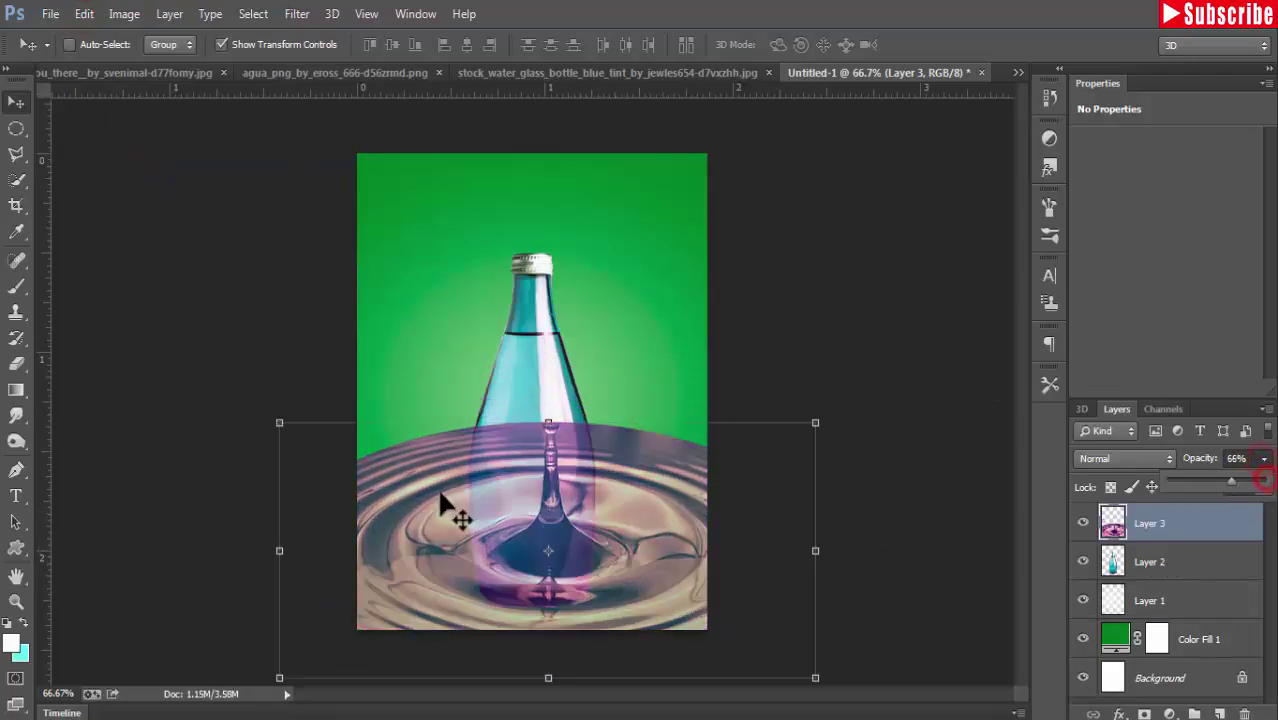
Scale the ripples down and move them to the bottom of the canvas
{"action": "left_click_drag", "start_coordinate": [280, 423], "coordinate": [325, 464]}
{"action": "left_click_drag", "start_coordinate": [815, 677], "coordinate": [741, 630]}
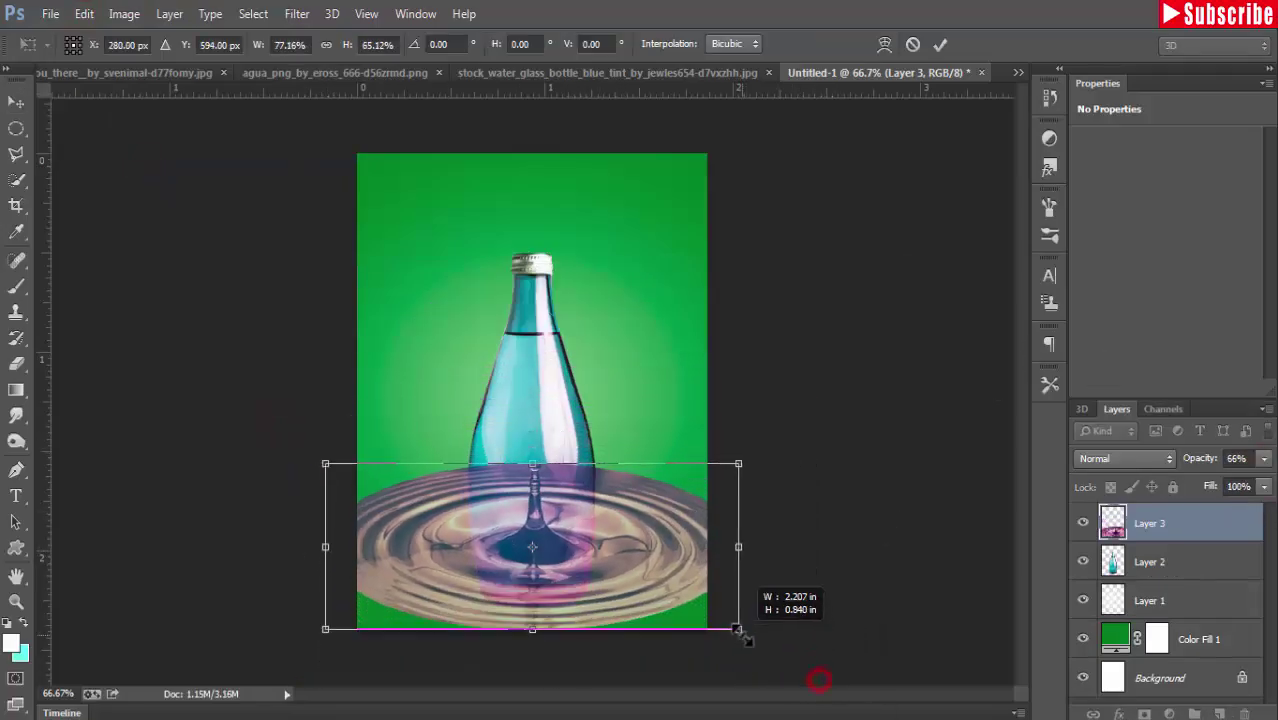
{"action": "left_click_drag", "start_coordinate": [574, 532], "coordinate": [574, 561]}
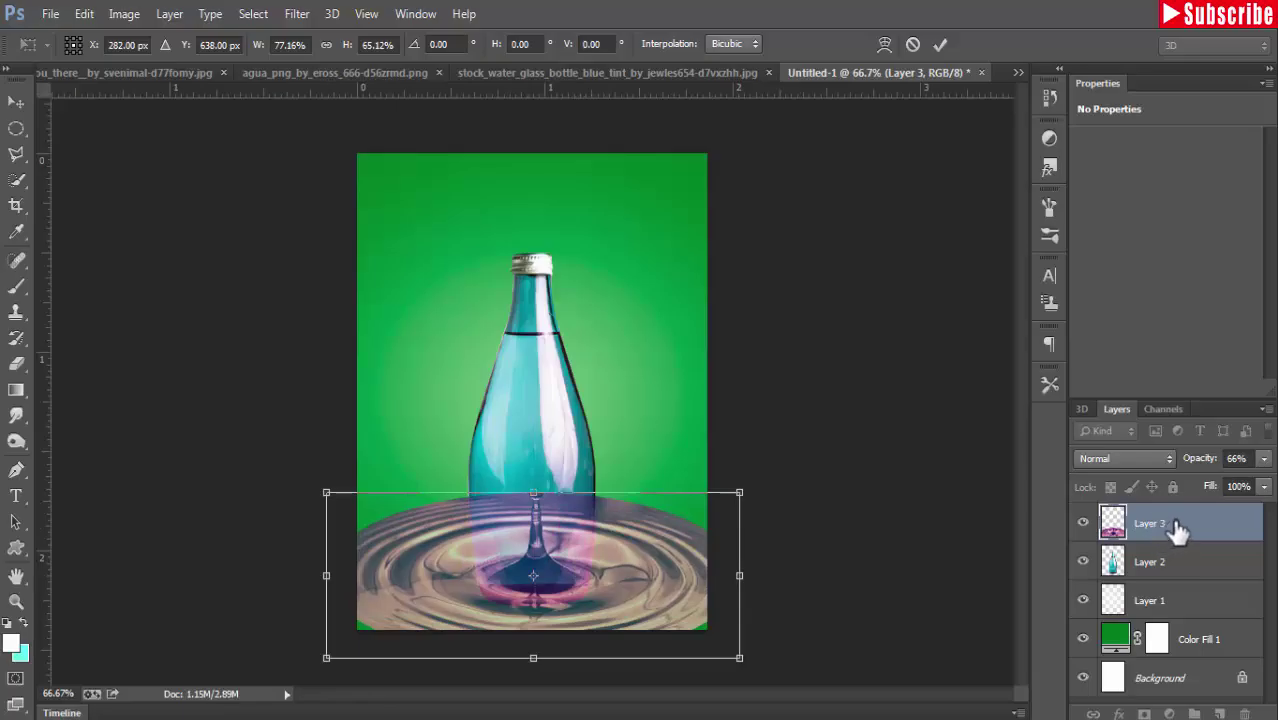
{"action": "left_click", "coordinate": [17, 103]}
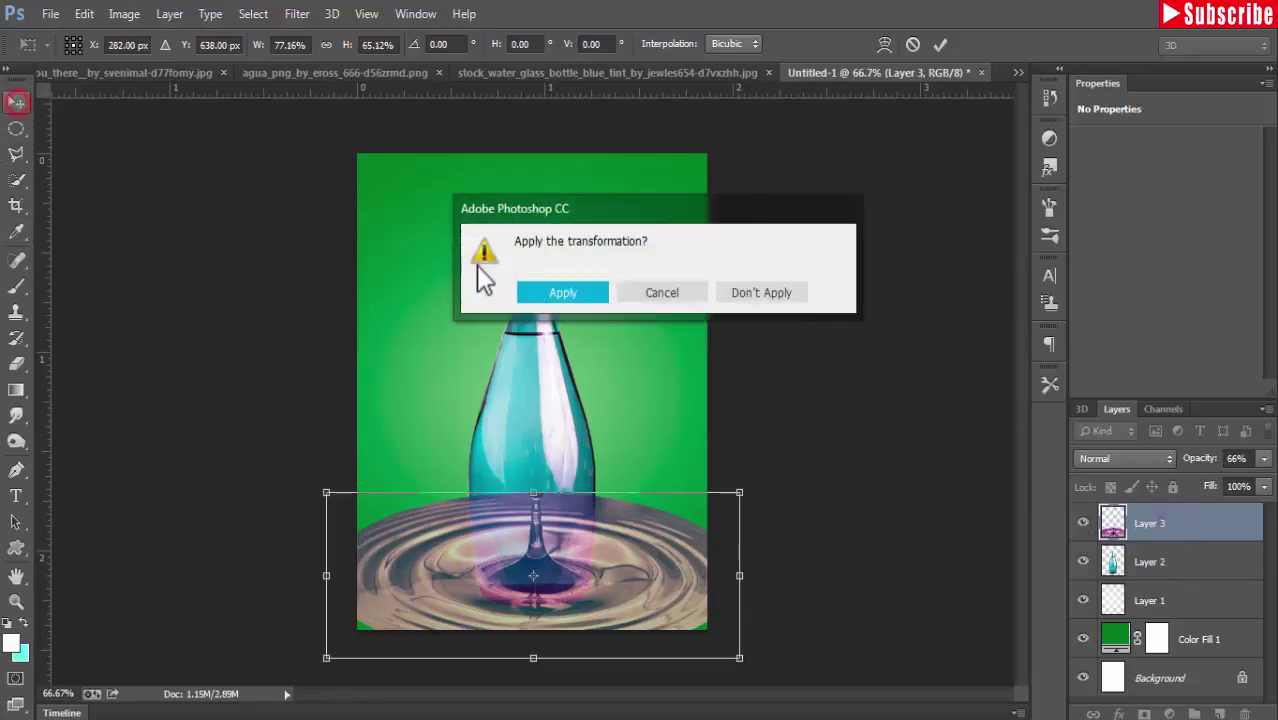
{"action": "left_click", "coordinate": [564, 296]}
Move Layer 3 beneath the bottle layer and fit the flattened ripples to the canvas width
{"action": "mouse_move", "coordinate": [1182, 524]}
{"action": "left_mouse_down"}
{"action": "mouse_move", "coordinate": [1190, 604]}
{"action": "mouse_move", "coordinate": [1200, 575]}
{"action": "left_mouse_up"}
{"action": "left_click_drag", "start_coordinate": [739, 492], "coordinate": [706, 522]}
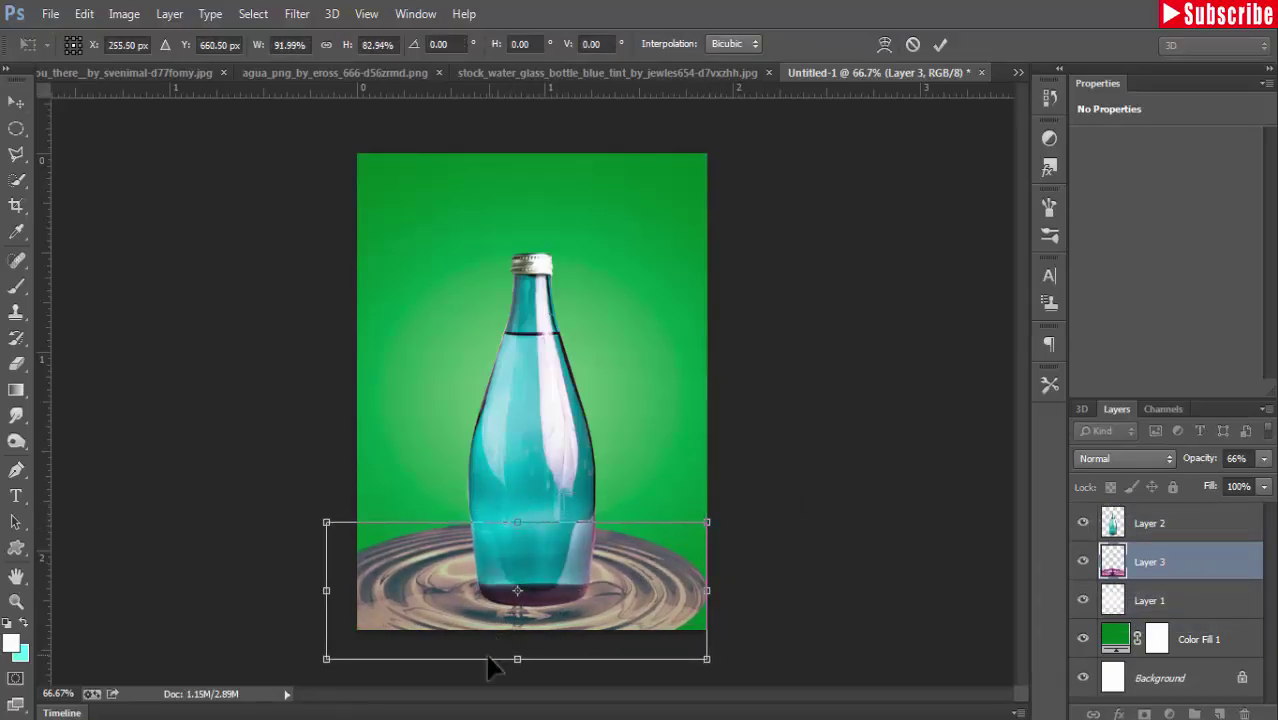
{"action": "left_click_drag", "start_coordinate": [326, 660], "coordinate": [357, 651]}
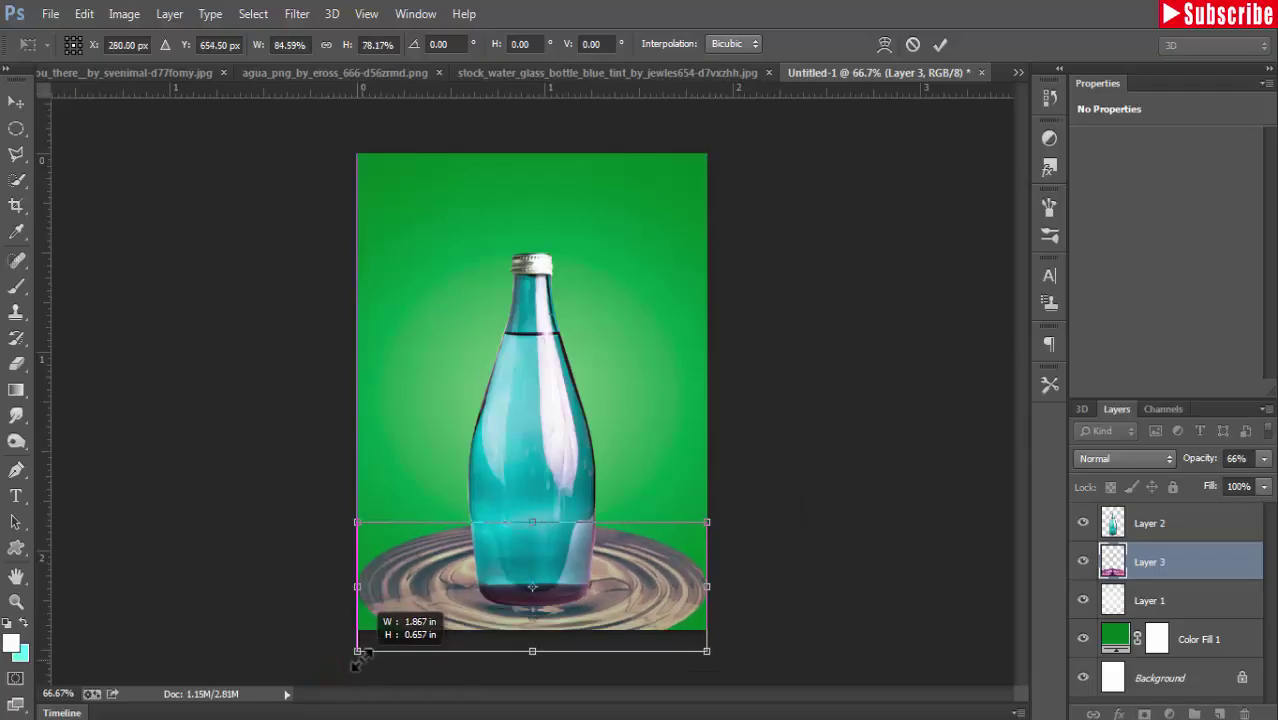
{"action": "left_click_drag", "start_coordinate": [706, 520], "coordinate": [697, 529]}
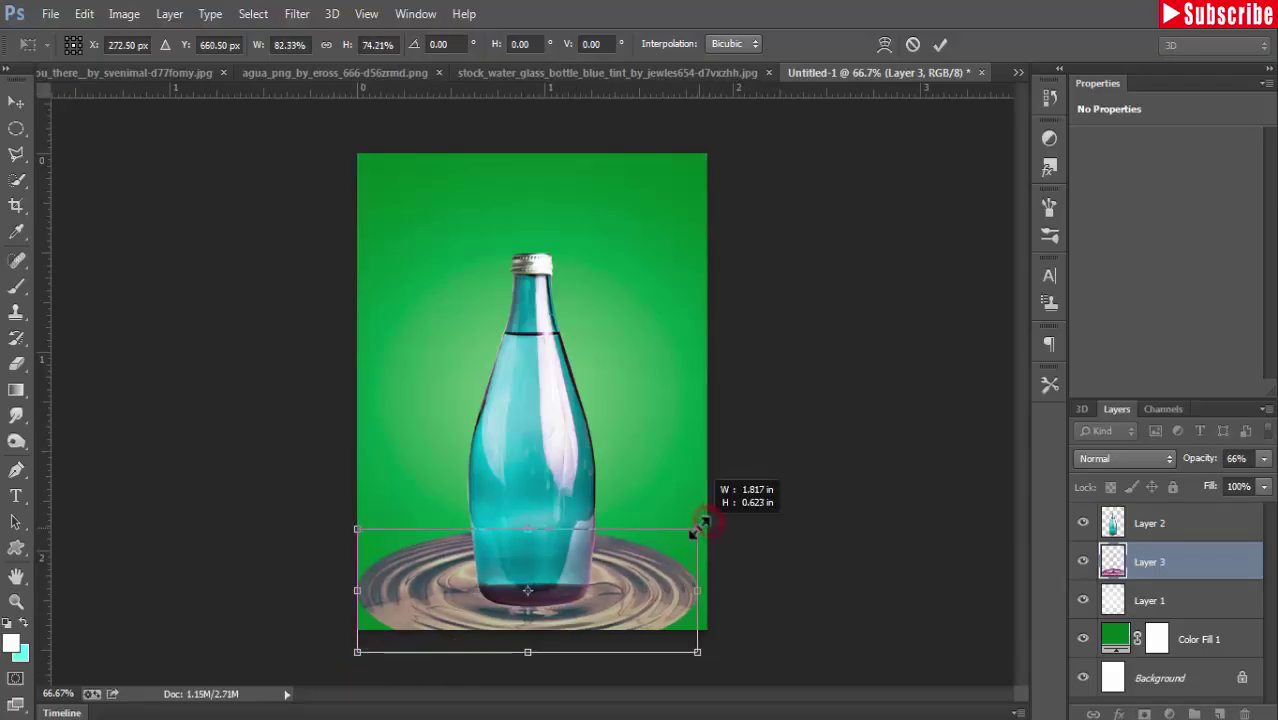
{"action": "left_click_drag", "start_coordinate": [524, 652], "coordinate": [529, 645]}
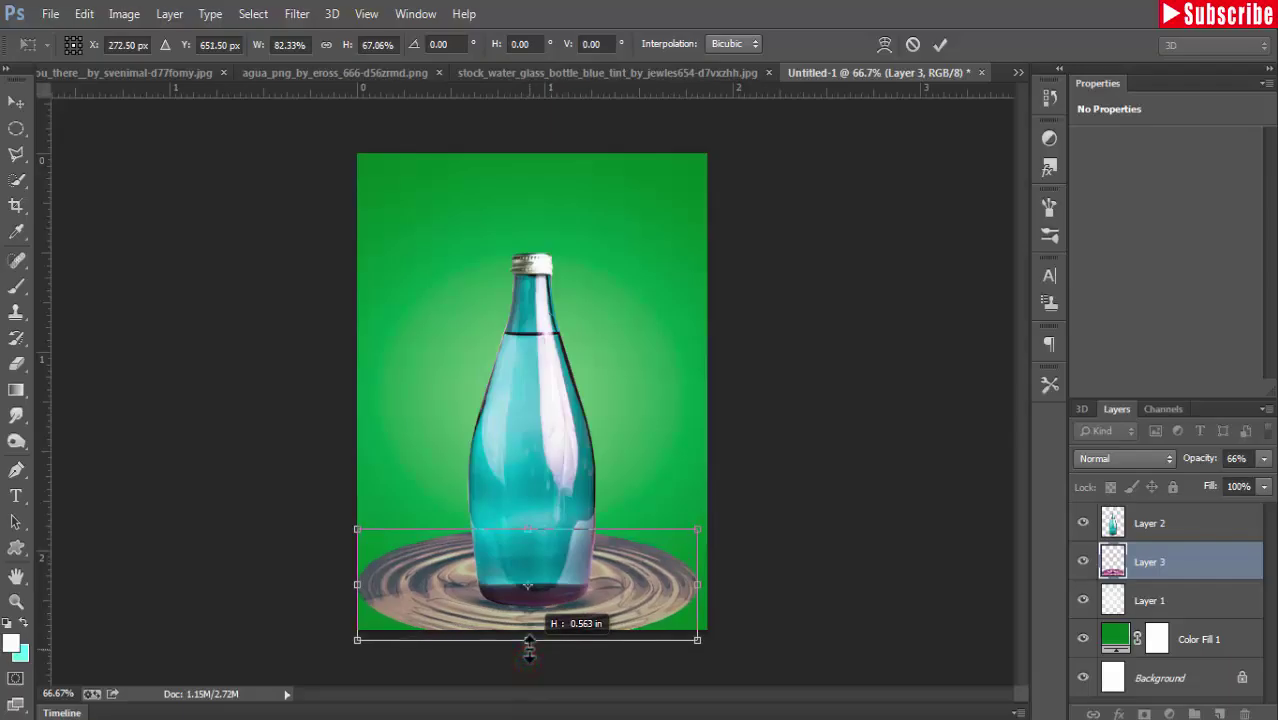
{"action": "left_click_drag", "start_coordinate": [598, 577], "coordinate": [598, 585]}
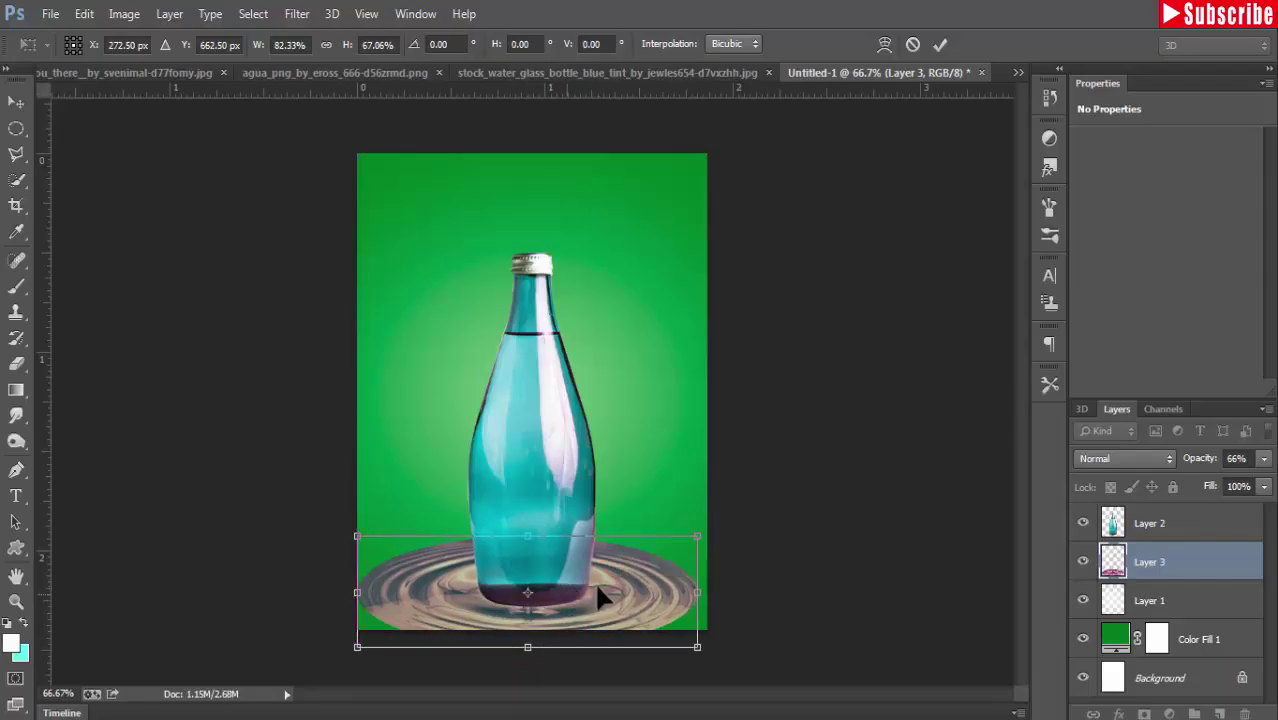
{"action": "left_click_drag", "start_coordinate": [471, 603], "coordinate": [477, 601]}
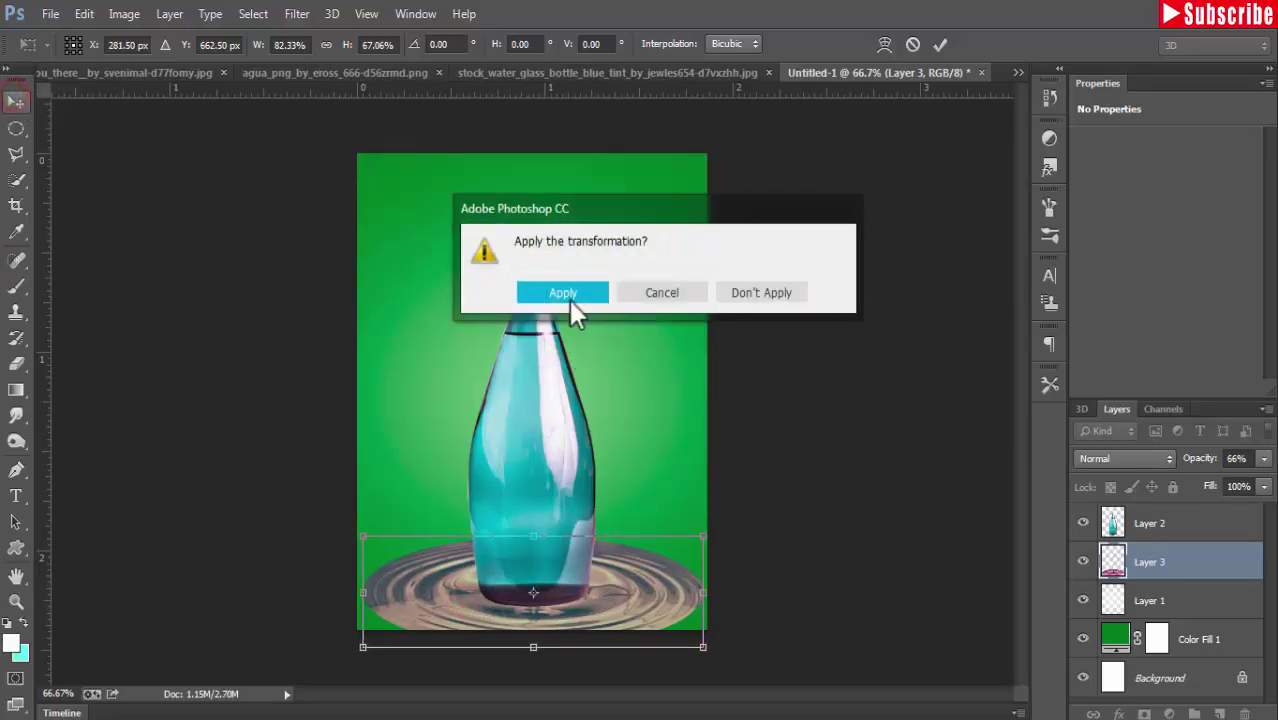
{"action": "left_click", "coordinate": [567, 295]}
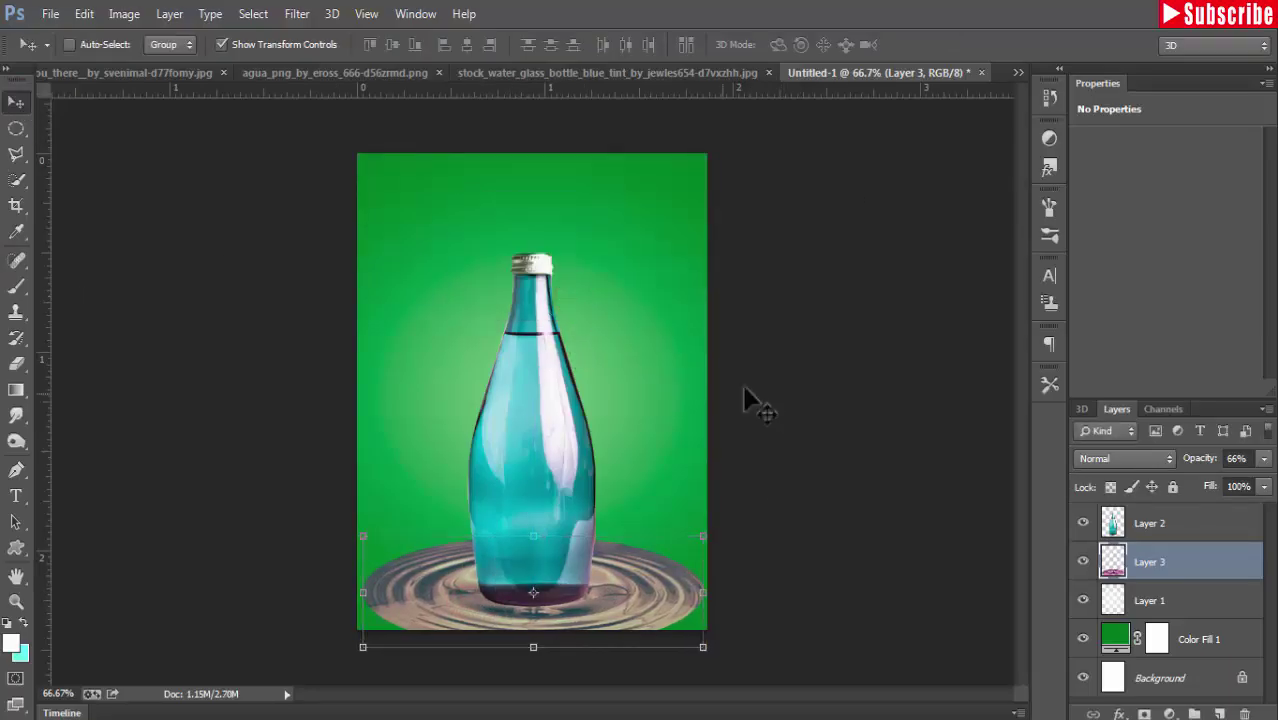
{"action": "left_click", "coordinate": [1165, 458]}
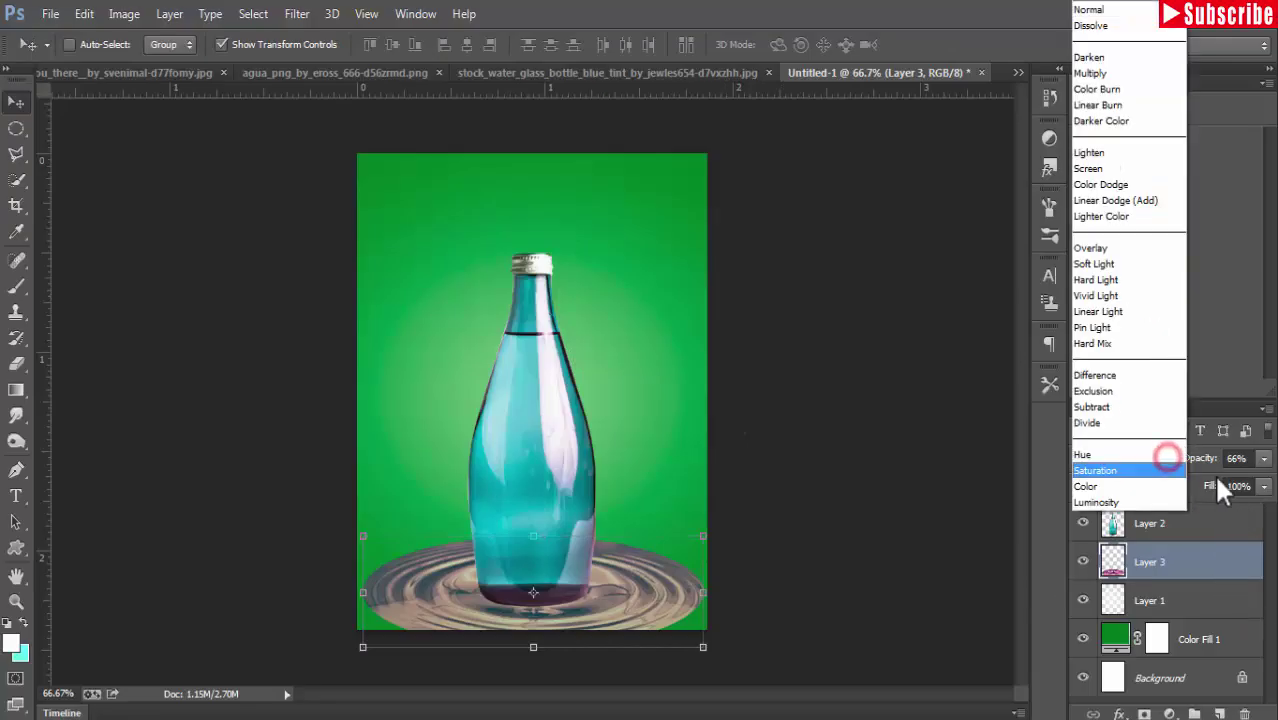
Set Layer 3 to Multiply, add a layer mask, and choose a soft 14 px brush
{"action": "left_click", "coordinate": [1118, 73]}
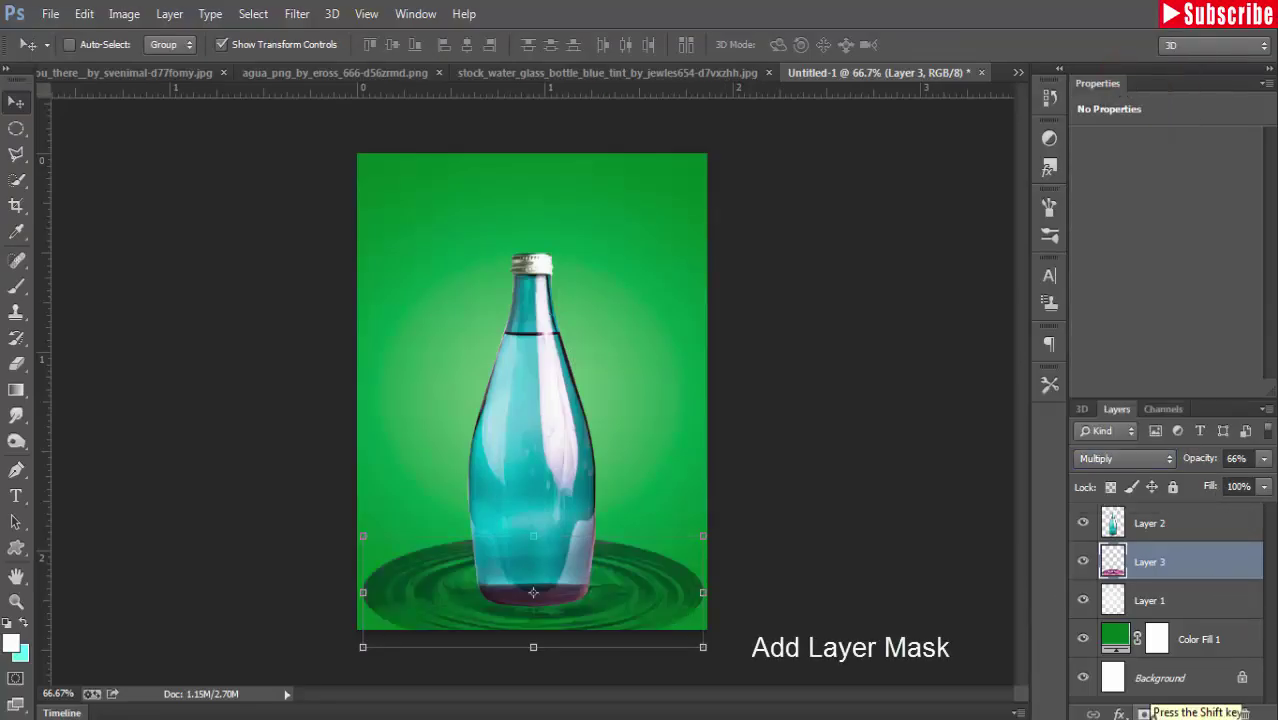
{"action": "left_click", "coordinate": [1145, 714]}
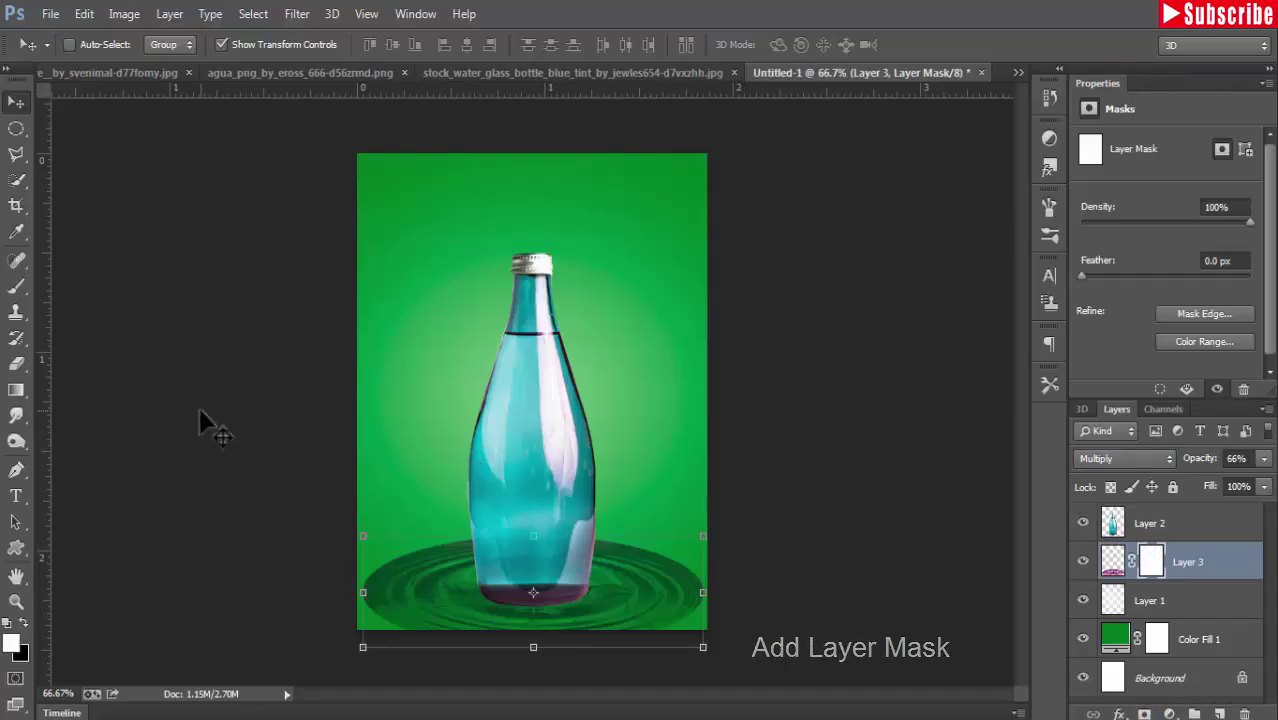
{"action": "left_click", "coordinate": [27, 291]}
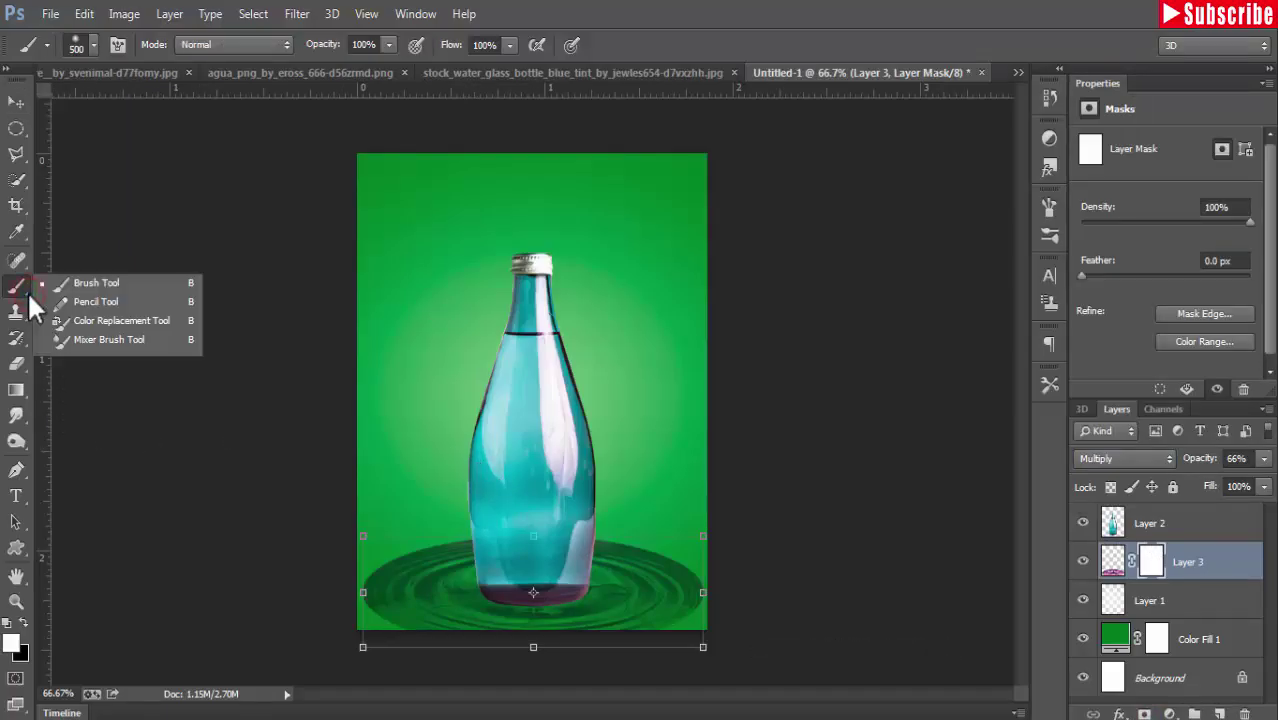
{"action": "left_click", "coordinate": [80, 288]}
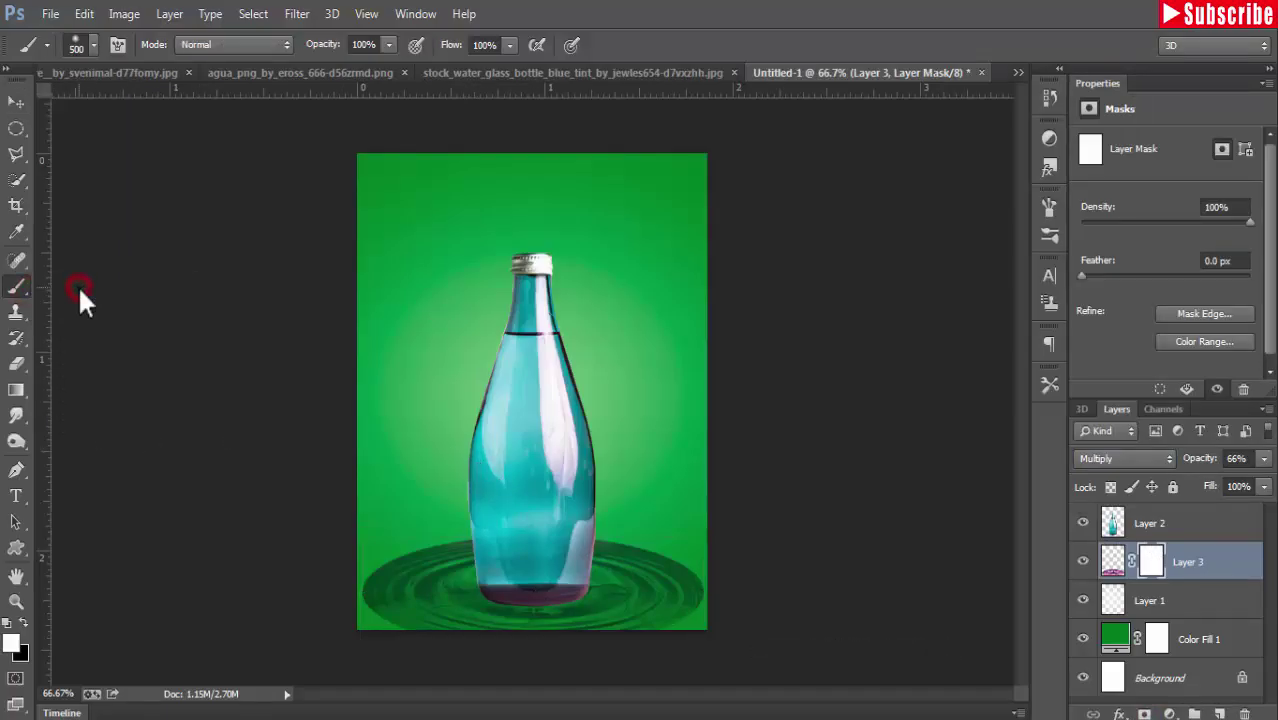
{"action": "left_click", "coordinate": [94, 45]}
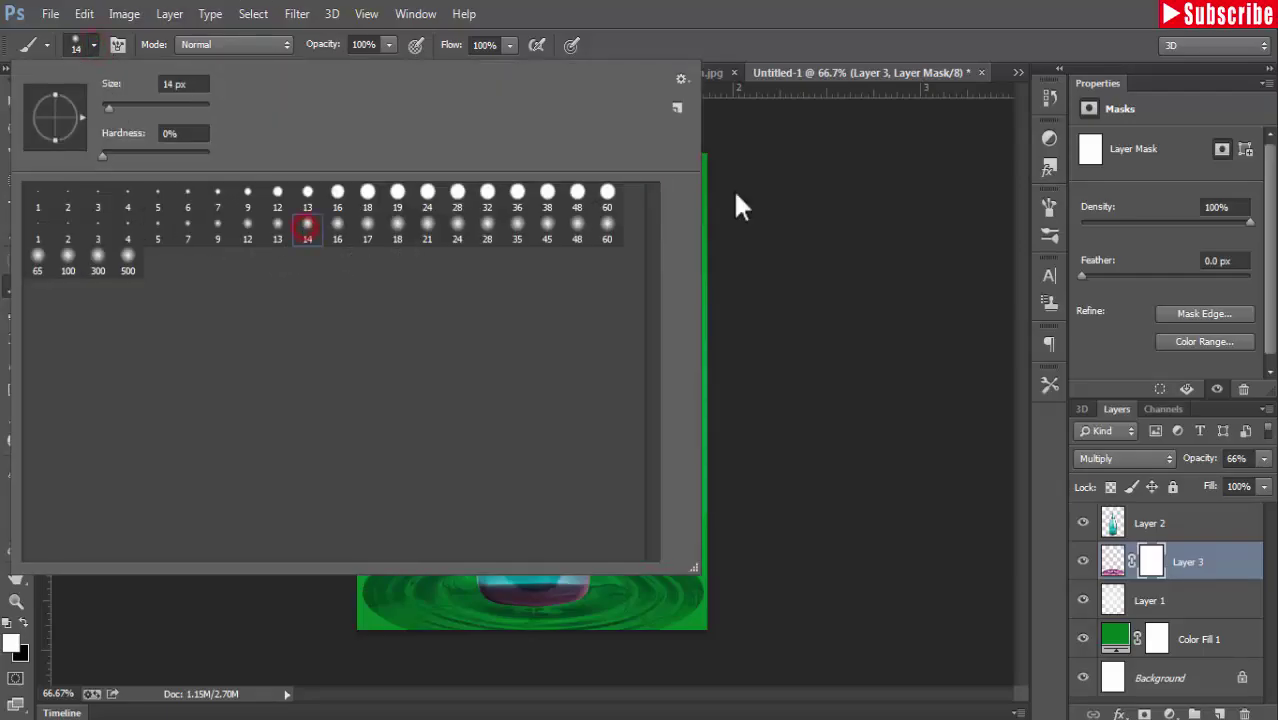
{"action": "left_click", "coordinate": [841, 11]}
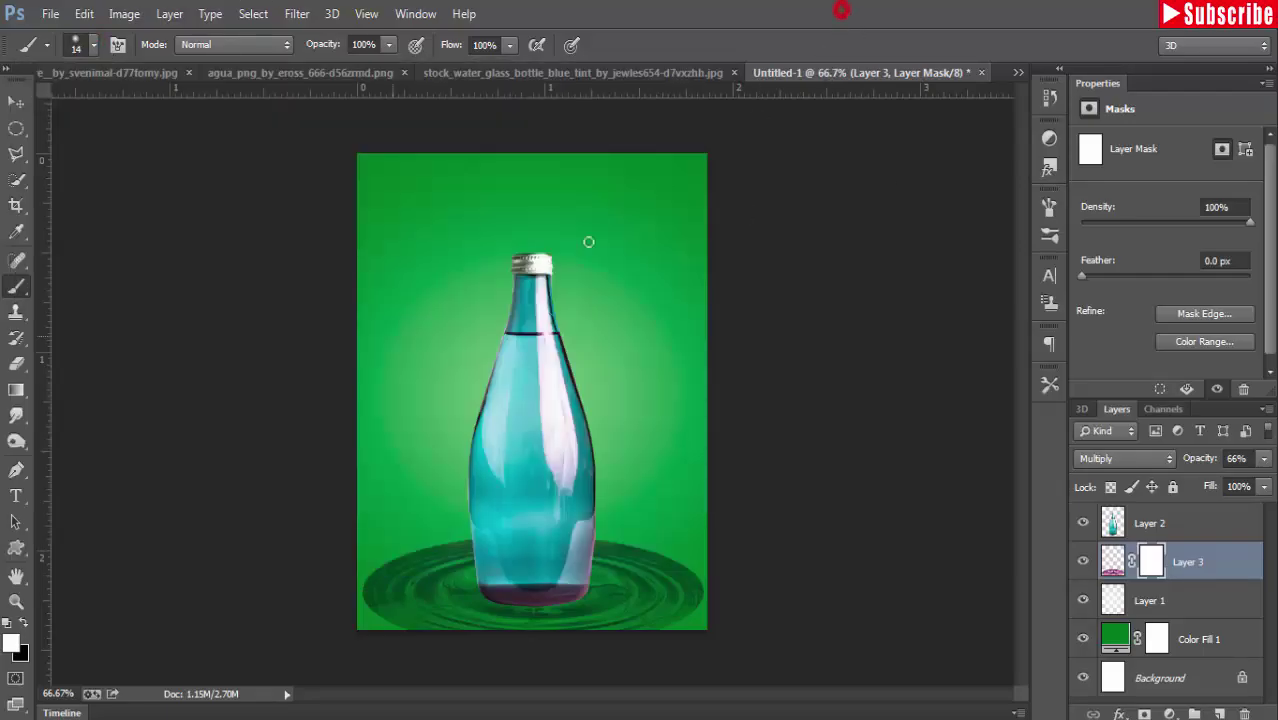
Paint black on the mask to hide the ripple edges
{"action": "left_click", "coordinate": [23, 621]}
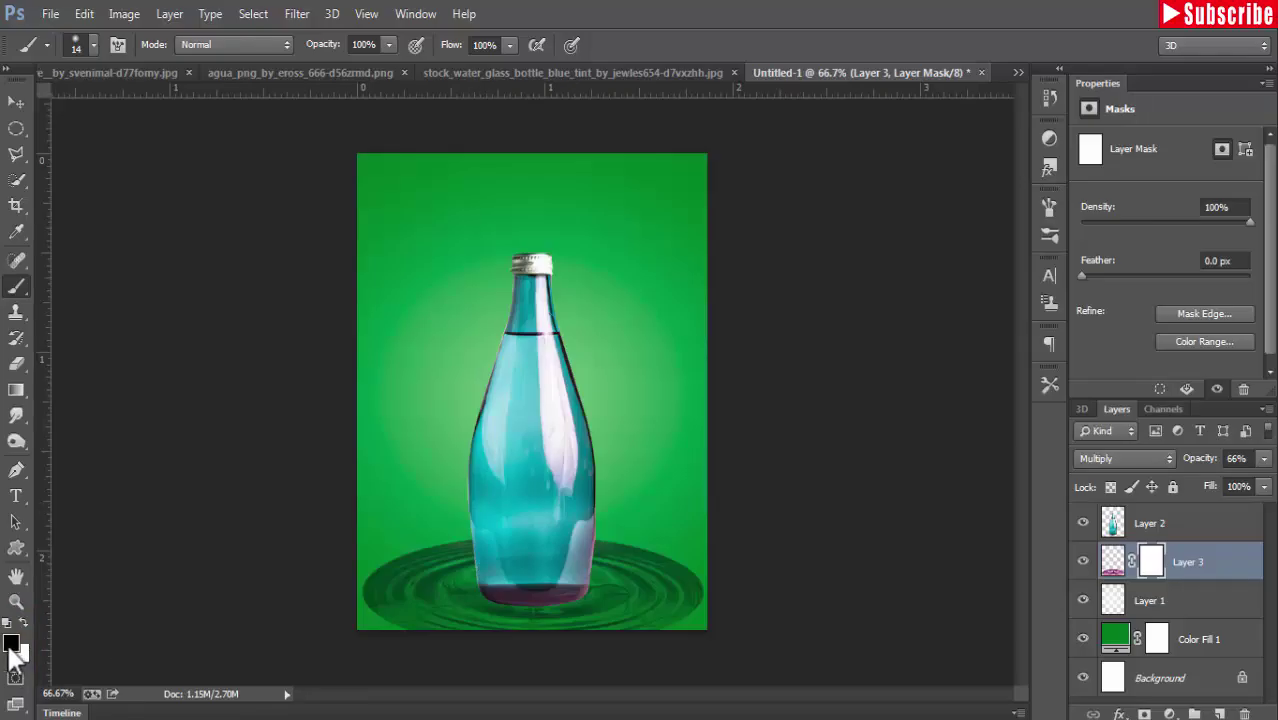
{"action": "key", "text": "bracketright"}
{"action": "key", "text": "bracketright"}
{"action": "key", "text": "bracketright"}
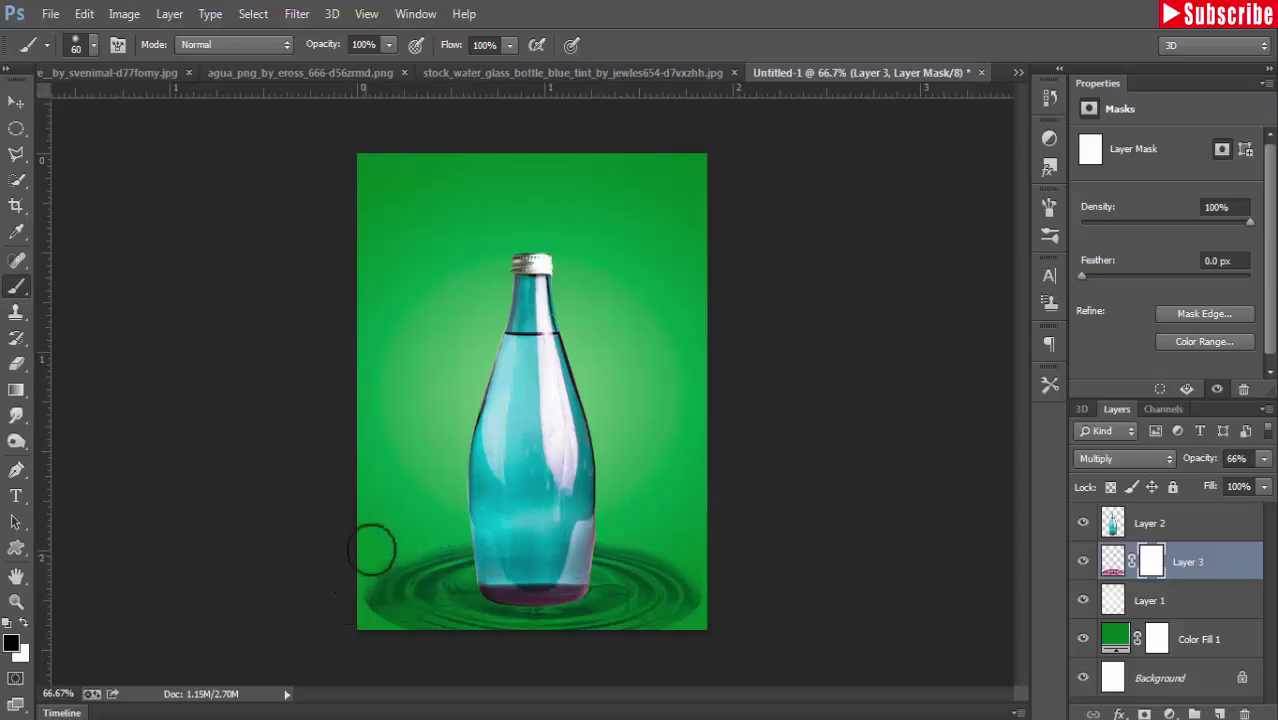
{"action": "left_click_drag", "start_coordinate": [668, 543], "coordinate": [647, 530]}
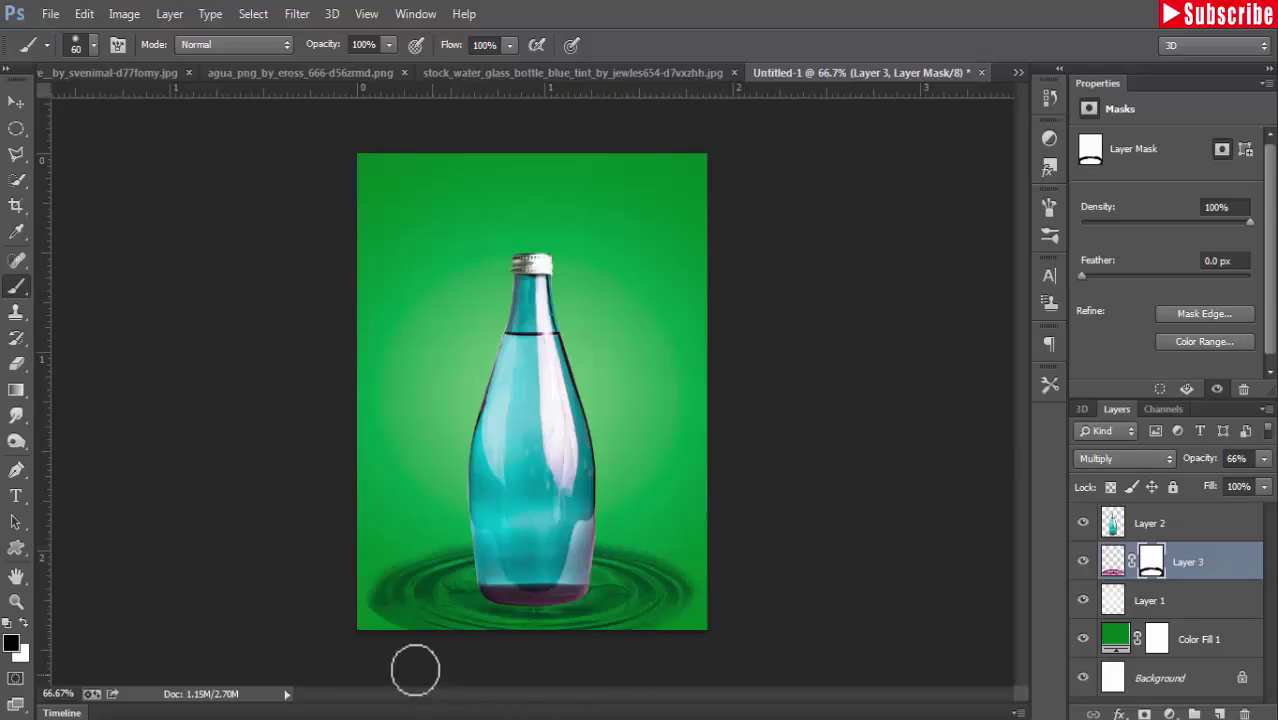
{"action": "left_click", "coordinate": [358, 612]}
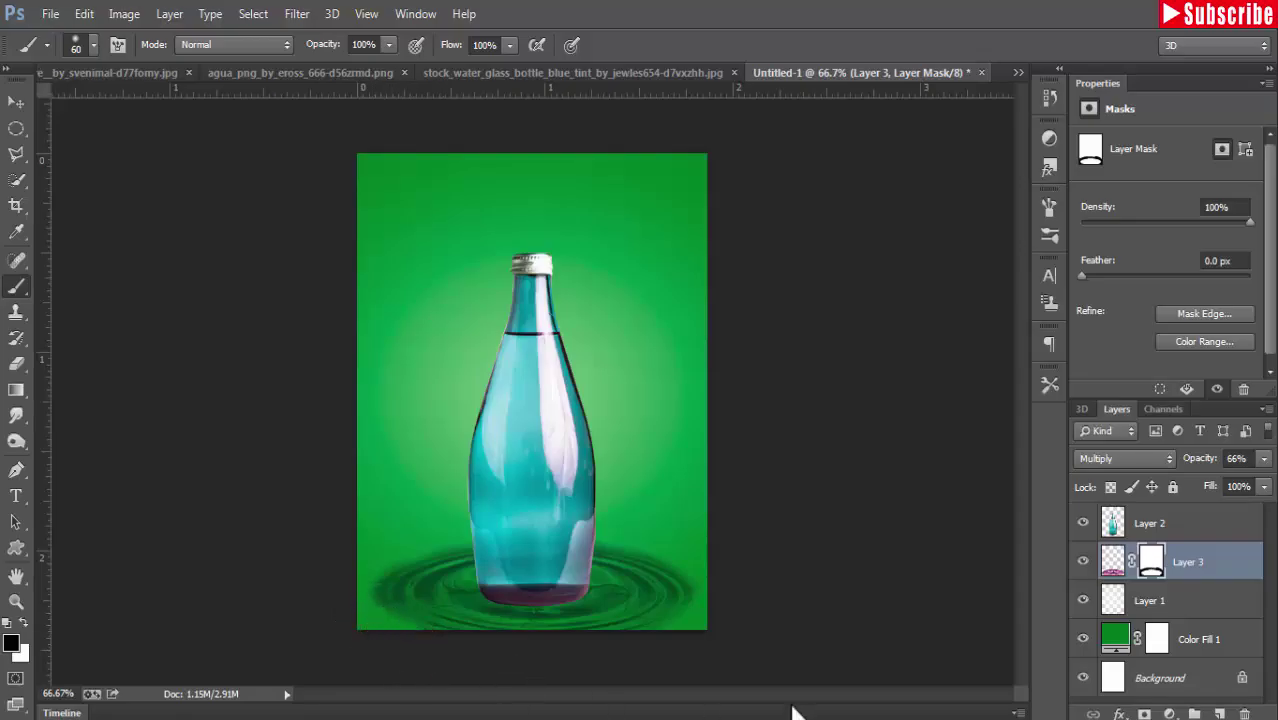
Raise Layer 3's opacity to 100%
{"action": "key", "text": "v"}
{"action": "left_click", "coordinate": [1113, 561]}
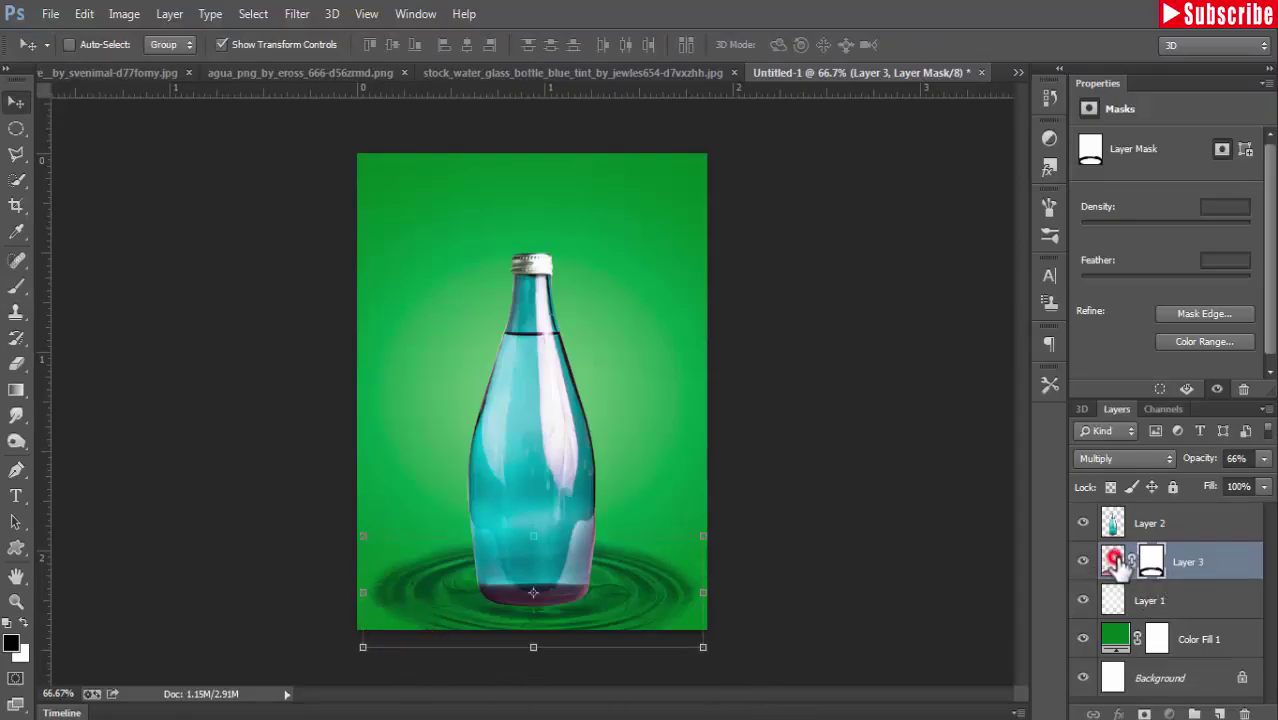
{"action": "left_click", "coordinate": [1264, 459]}
{"action": "mouse_move", "coordinate": [1237, 490]}
{"action": "left_mouse_down"}
{"action": "mouse_move", "coordinate": [1272, 497]}
{"action": "mouse_move", "coordinate": [1225, 492]}
{"action": "left_mouse_up"}
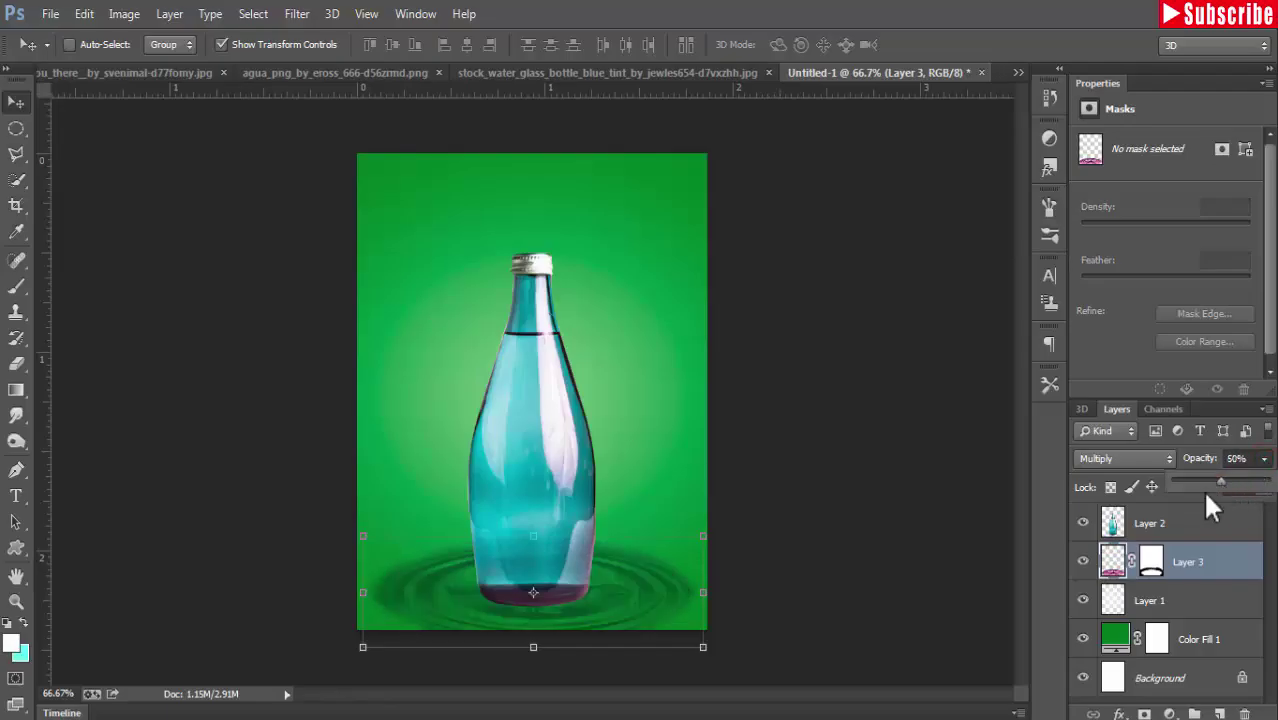
{"action": "left_click", "coordinate": [871, 491]}
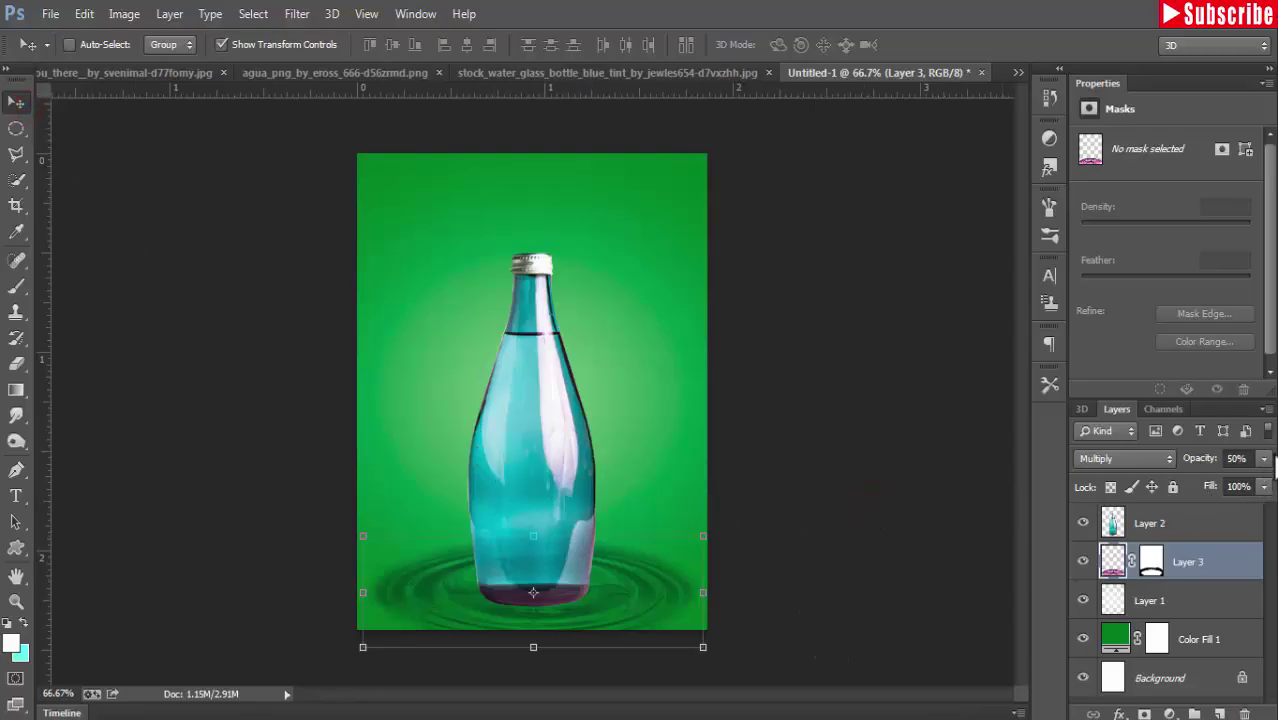
{"action": "left_click", "coordinate": [1264, 458]}
{"action": "left_click_drag", "start_coordinate": [1226, 481], "coordinate": [1266, 482]}
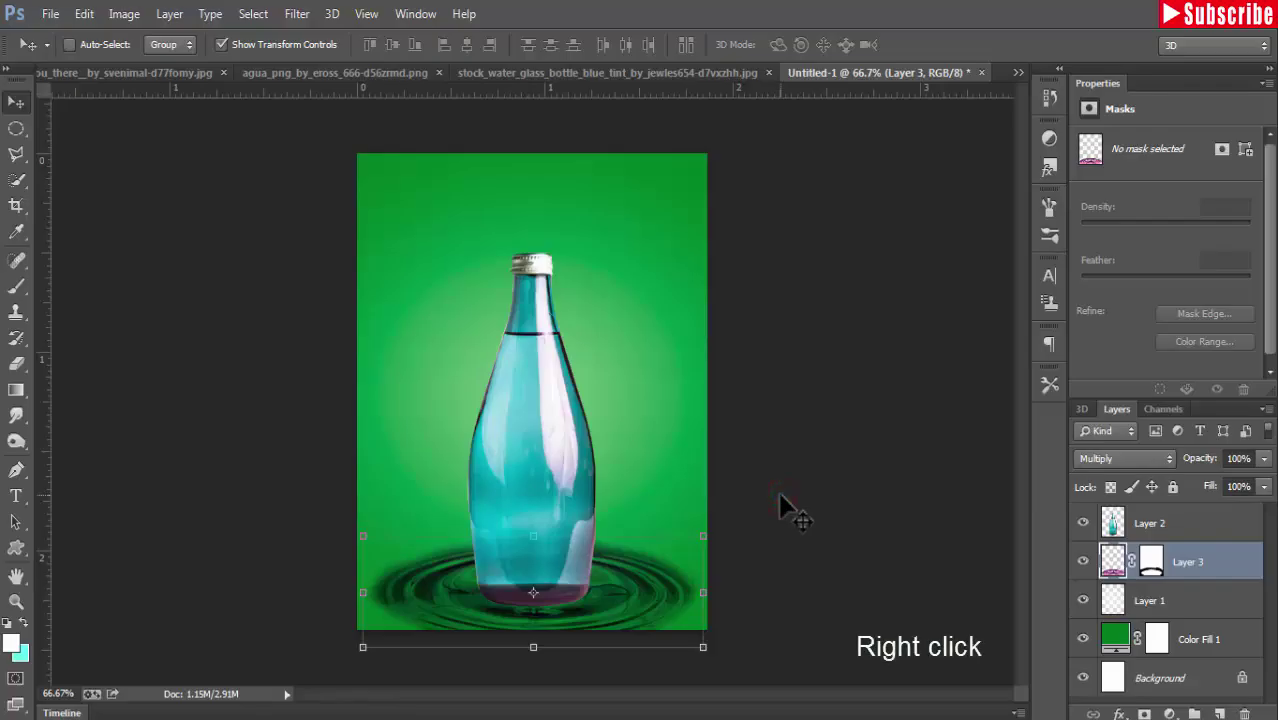
{"action": "left_click", "coordinate": [1150, 524]}
{"action": "right_click", "coordinate": [1157, 530]}
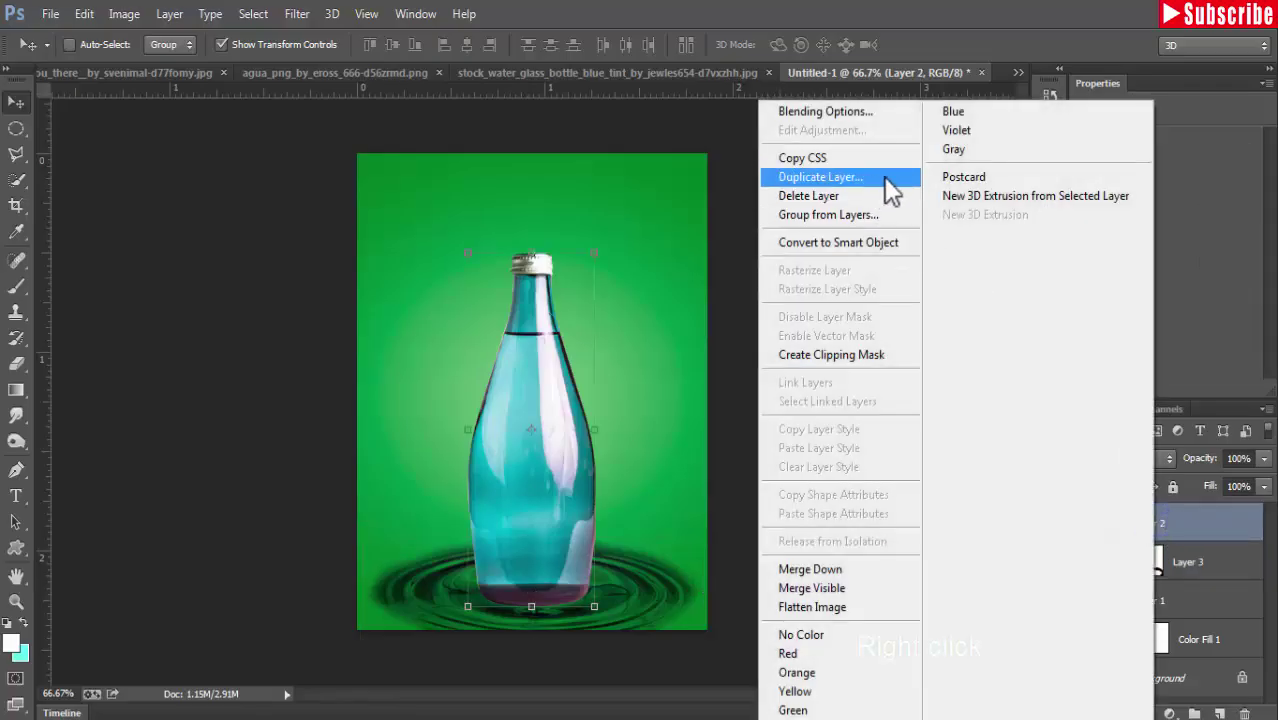
Duplicate Layer 2 and rotate the copy 90° twice so it stands upside down
{"action": "left_click", "coordinate": [886, 176]}
{"action": "left_click", "coordinate": [1222, 150]}
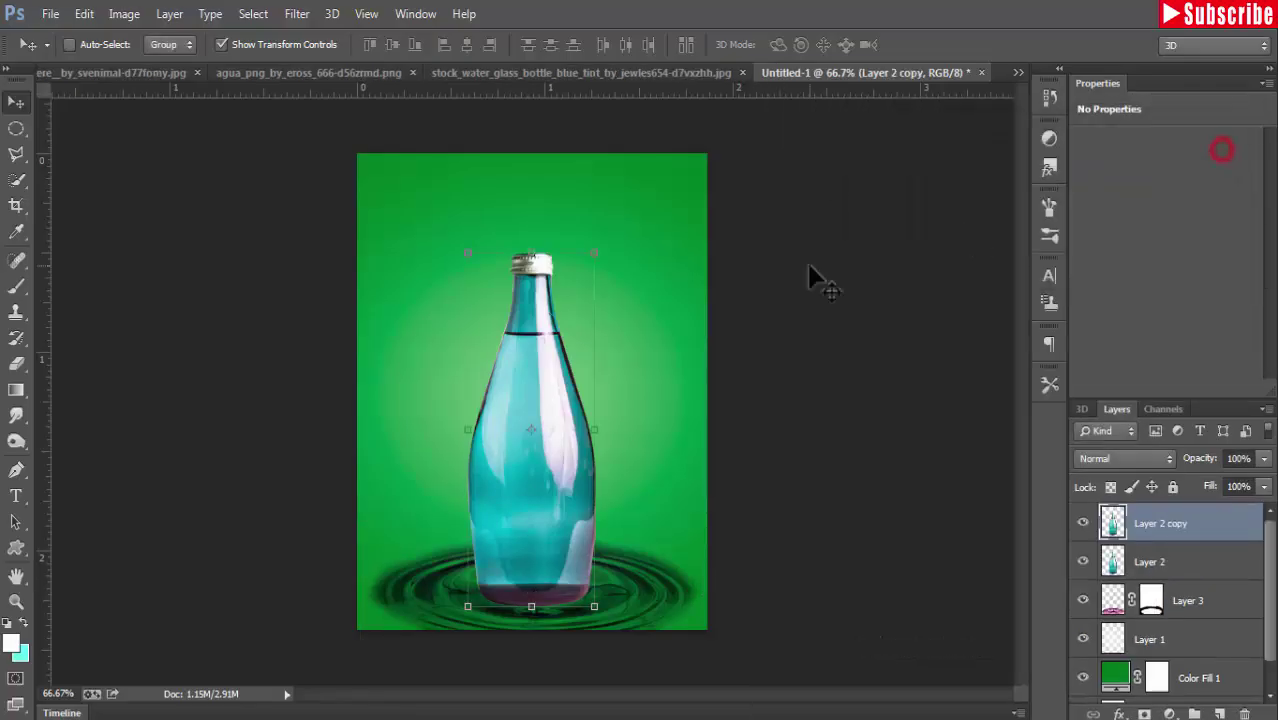
{"action": "left_click", "coordinate": [84, 13]}
{"action": "mouse_move", "coordinate": [147, 379]}
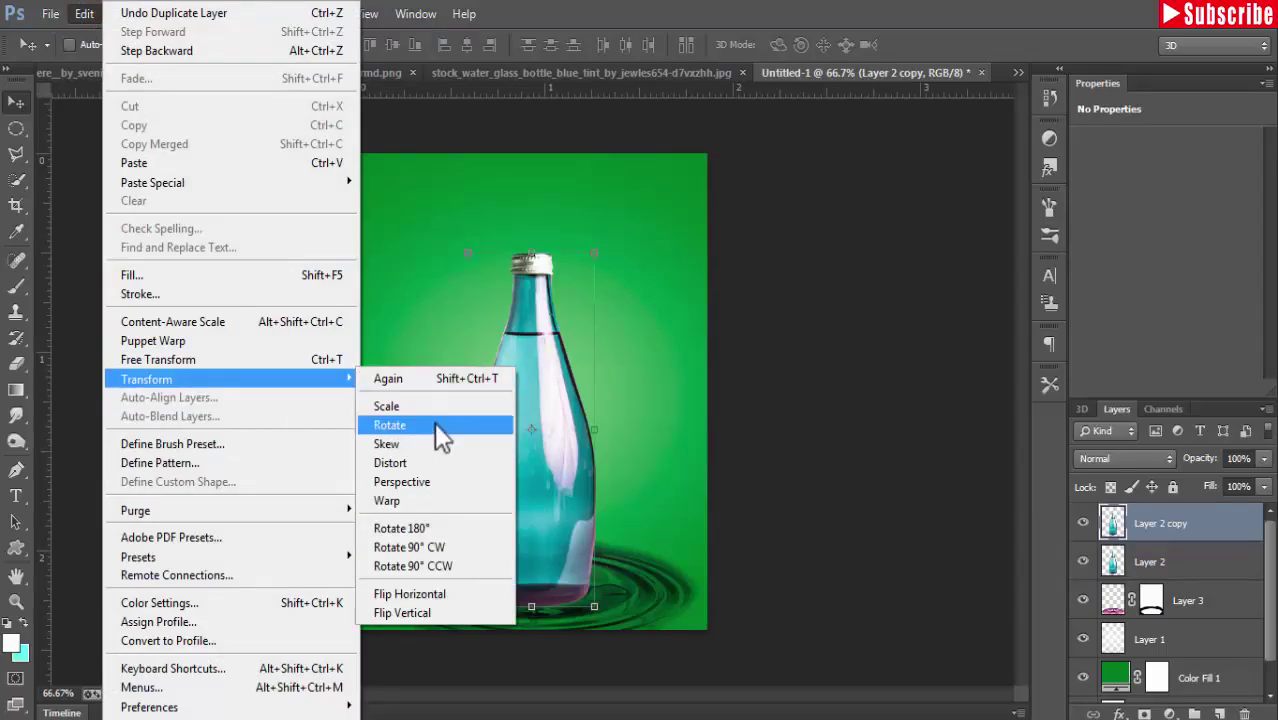
{"action": "left_click", "coordinate": [428, 567]}
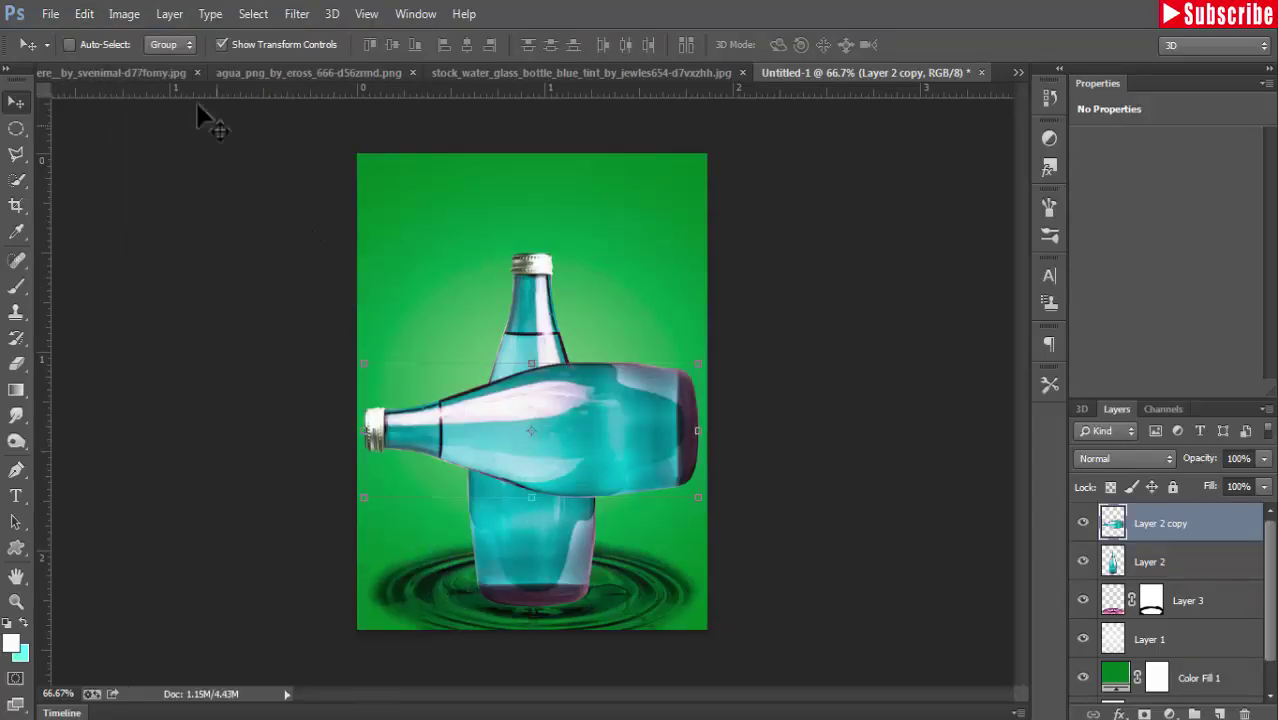
{"action": "left_click", "coordinate": [85, 15]}
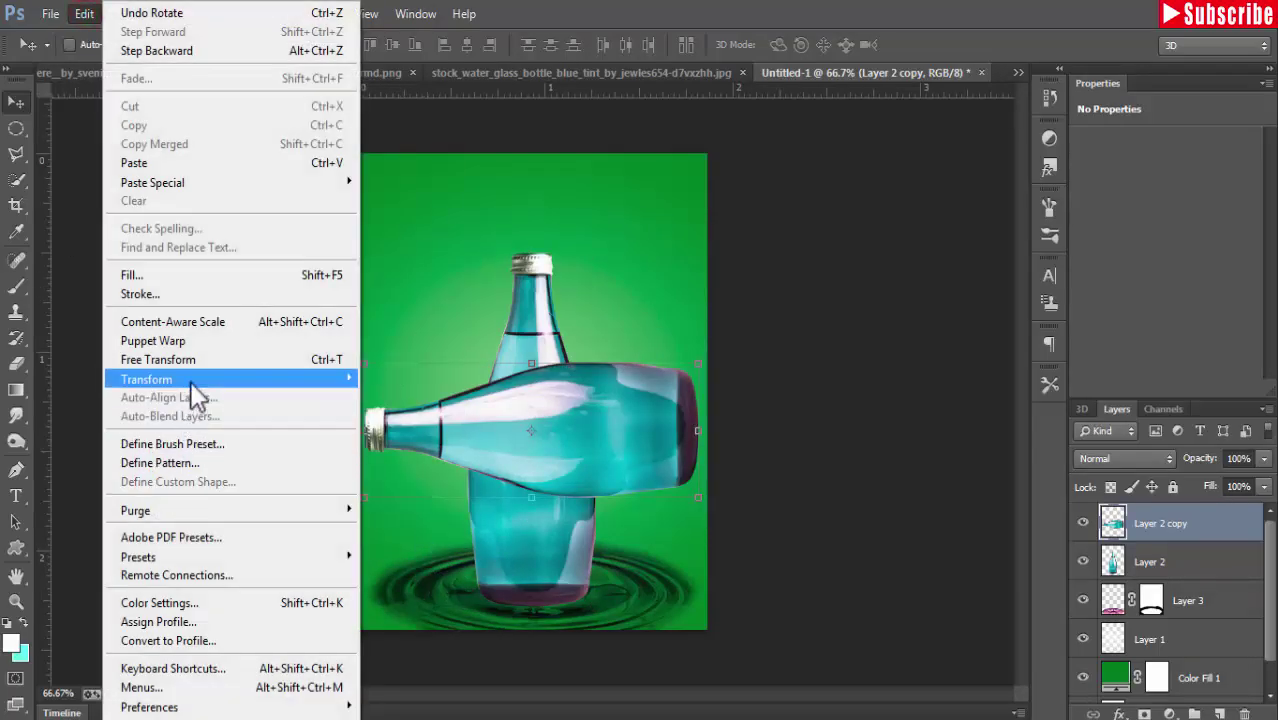
{"action": "left_click", "coordinate": [411, 566]}
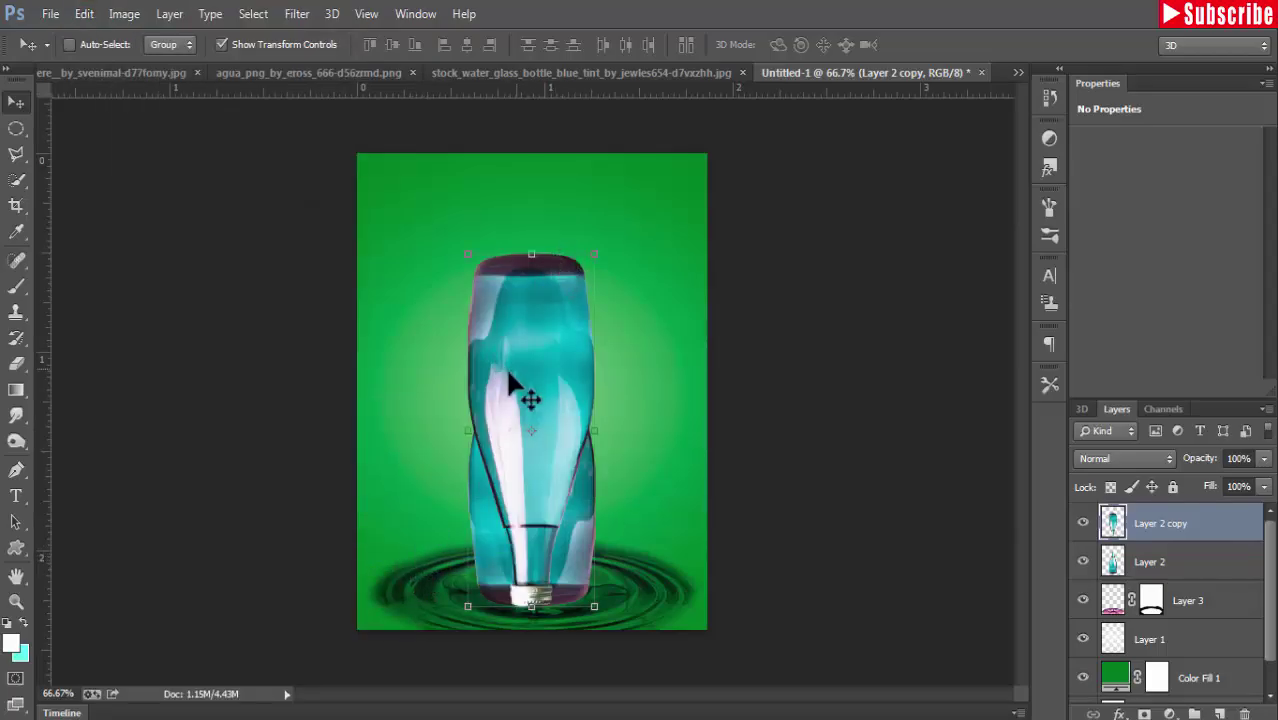
Move the inverted copy just below the bottle's base, fade its opacity and nudge it lower
{"action": "left_click_drag", "start_coordinate": [510, 380], "coordinate": [545, 703]}
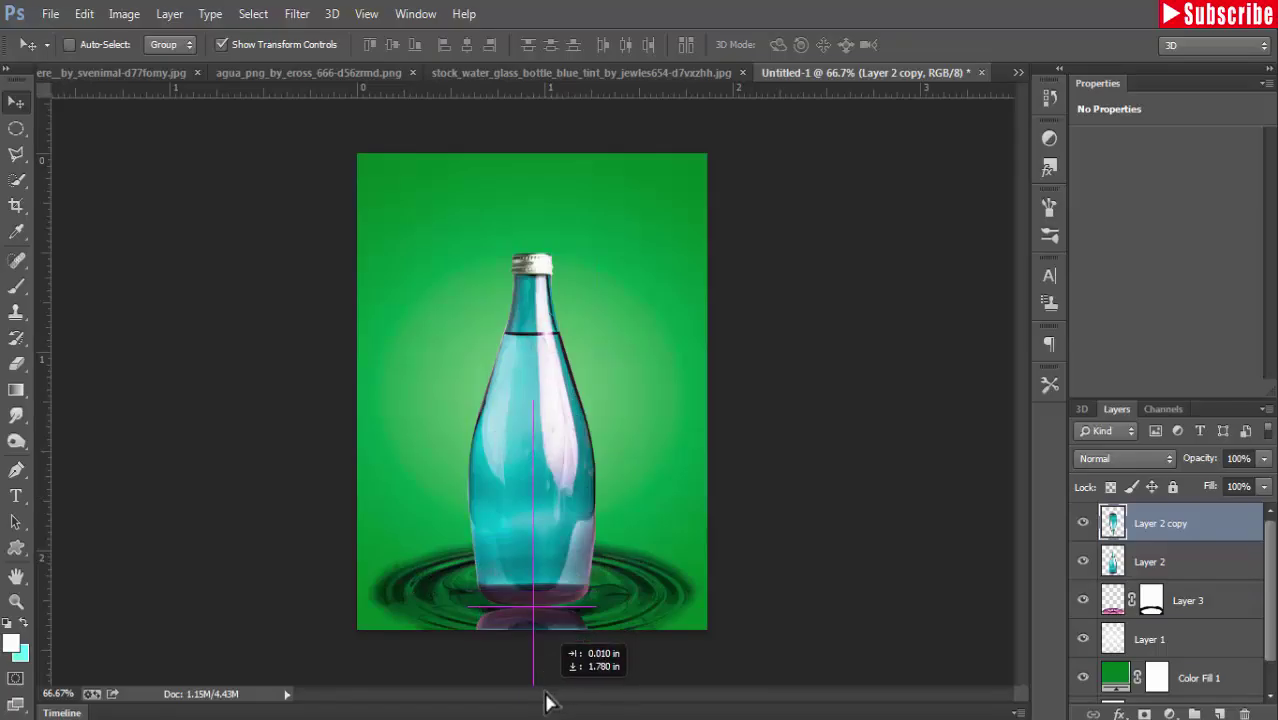
{"action": "left_click_drag", "start_coordinate": [545, 703], "coordinate": [545, 703]}
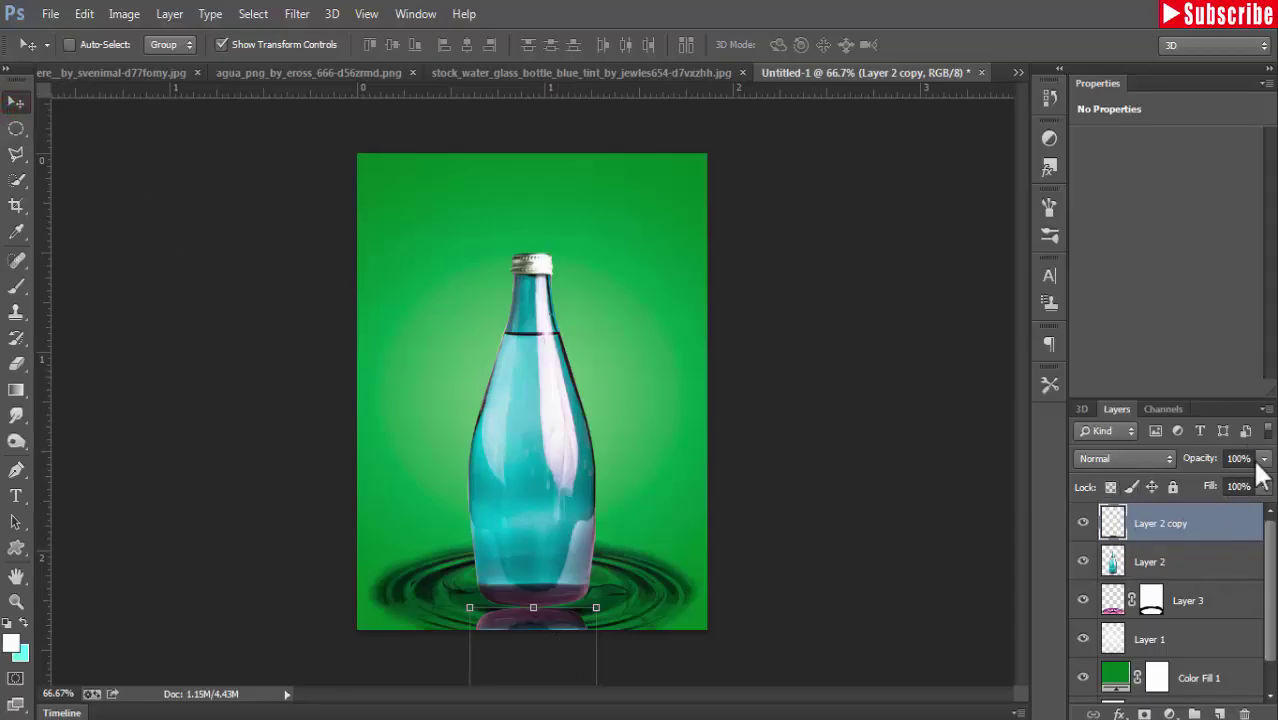
{"action": "left_click", "coordinate": [1262, 459]}
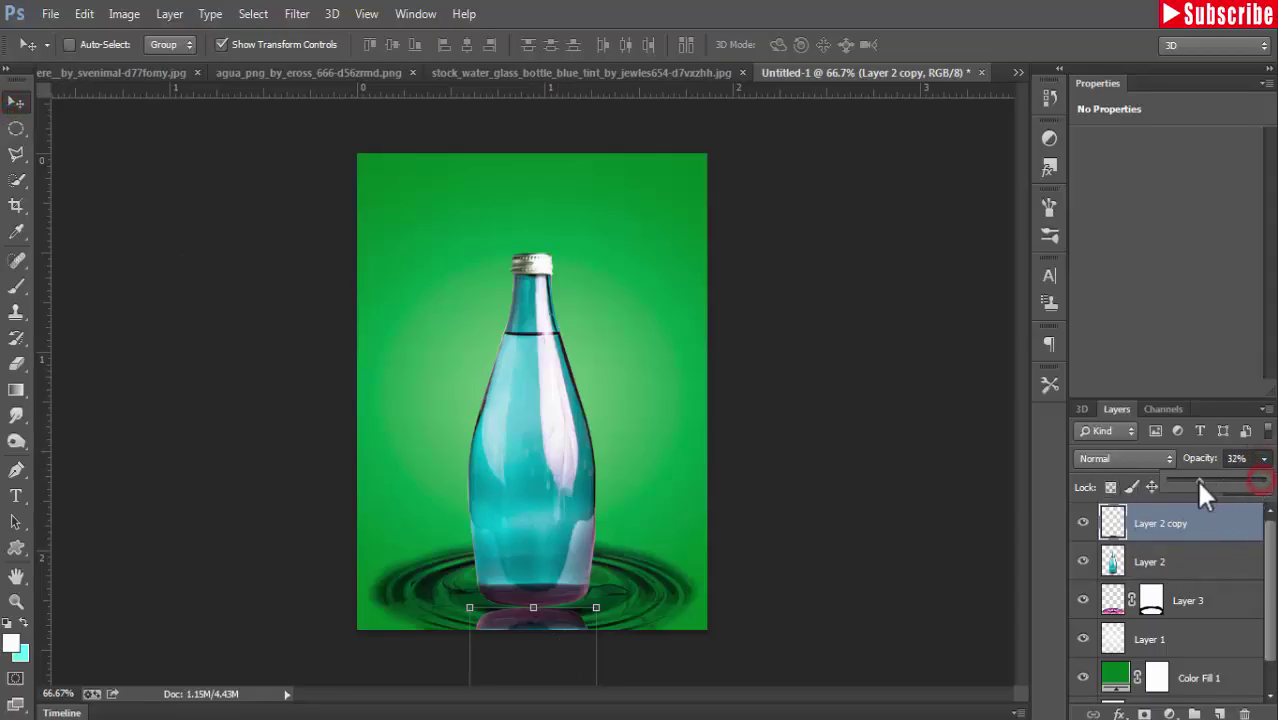
{"action": "left_click_drag", "start_coordinate": [1199, 481], "coordinate": [1181, 481]}
{"action": "left_click", "coordinate": [221, 44]}
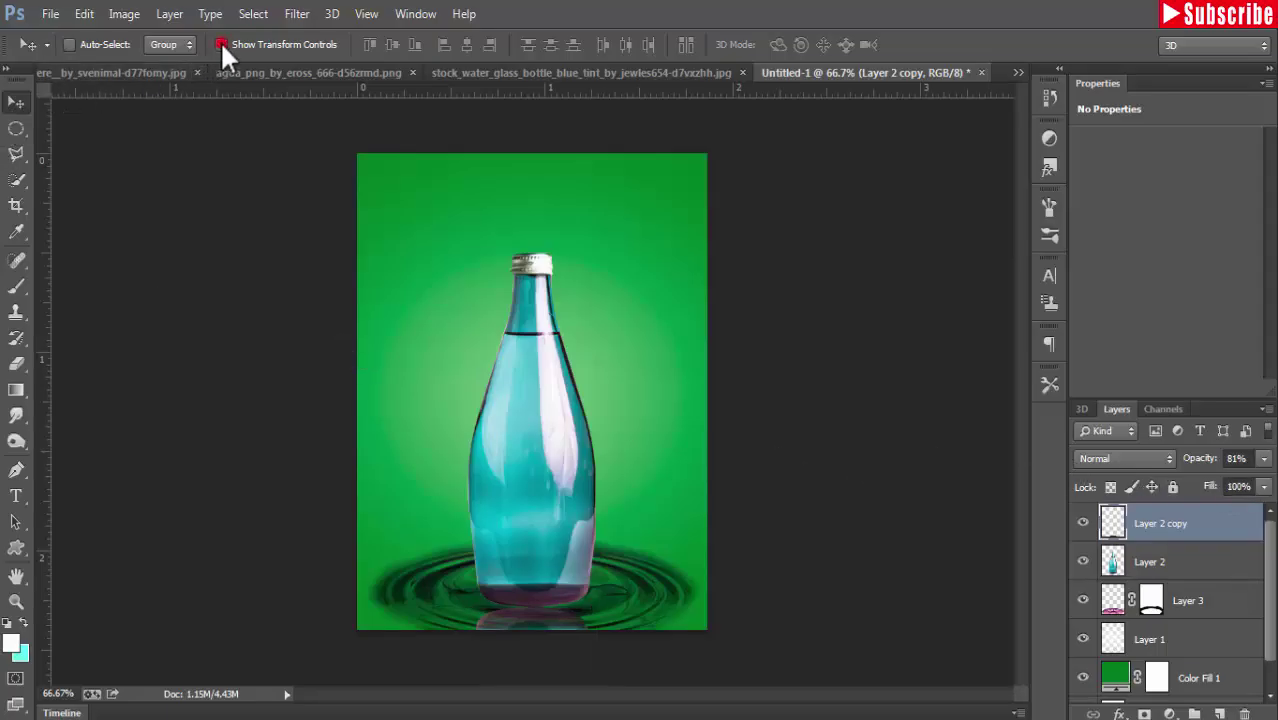
{"action": "left_click", "coordinate": [845, 335]}
{"action": "key", "text": "Down"}
{"action": "key", "text": "Down"}
{"action": "key", "text": "Down"}
{"action": "key", "text": "Down"}
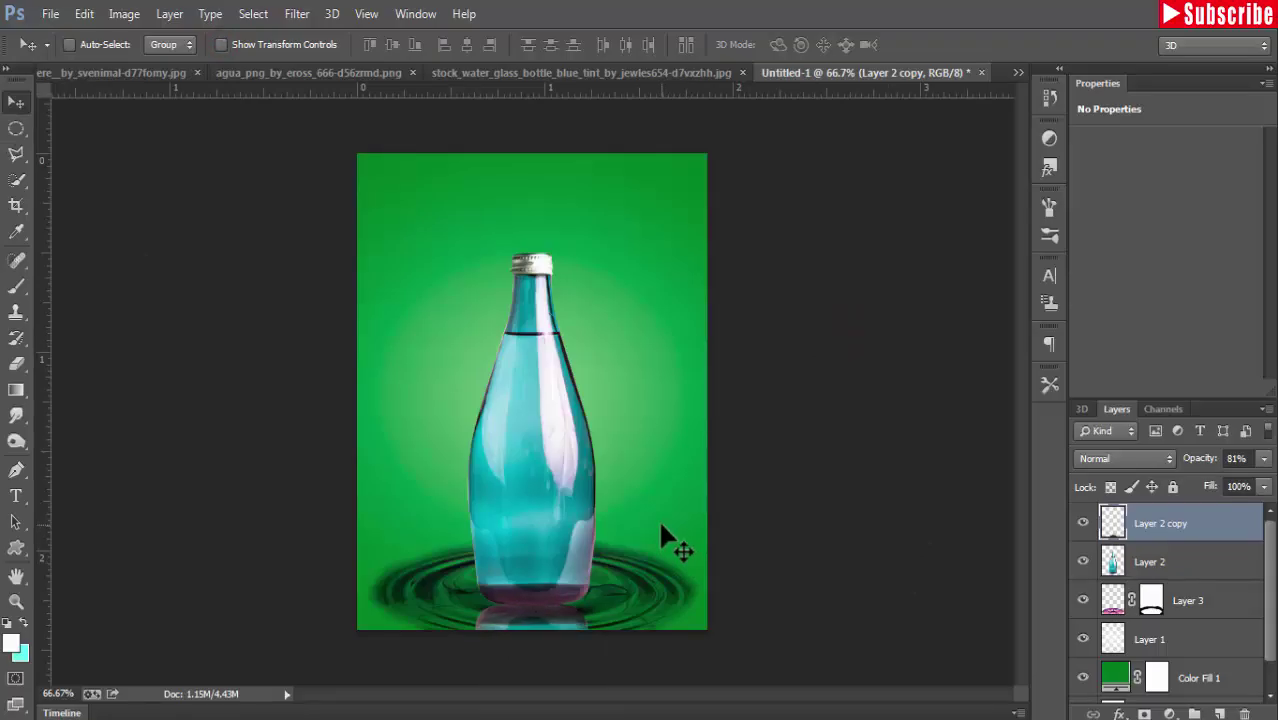
{"action": "key", "text": "Down"}
{"action": "key", "text": "Down"}
{"action": "key", "text": "Down"}
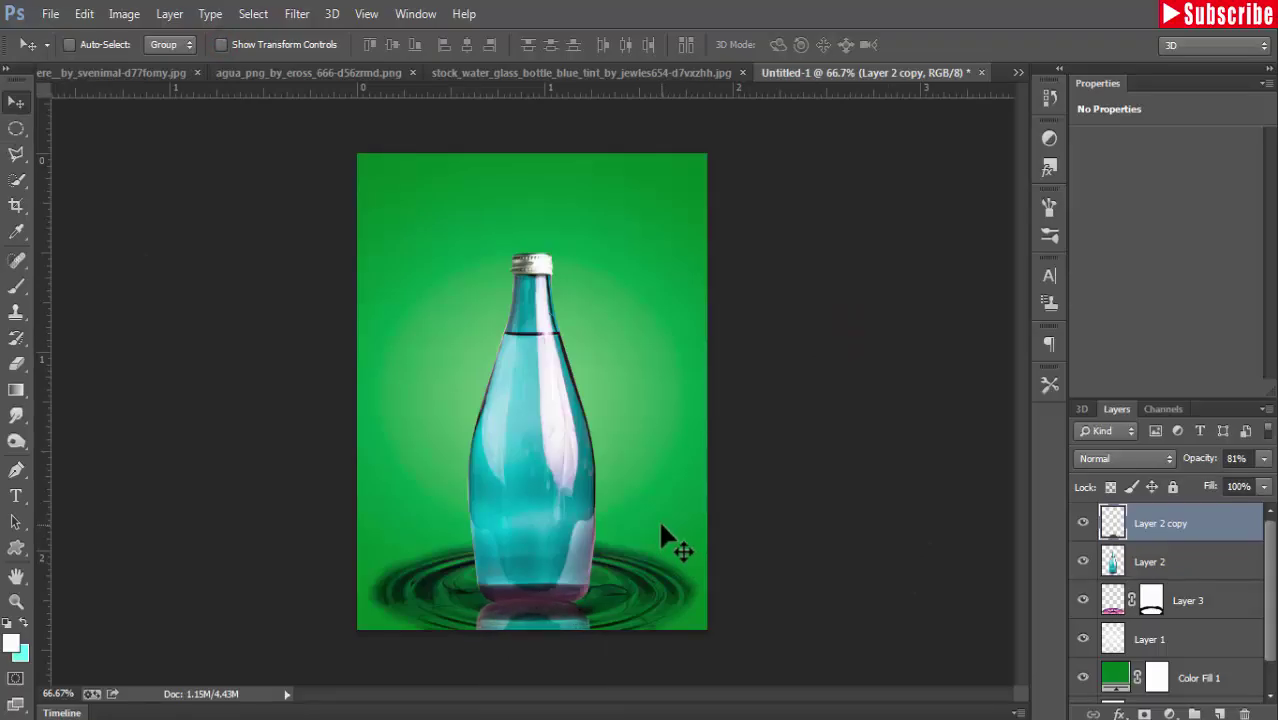
{"action": "key", "text": "Down"}
Place Layer 2 copy beneath Layer 2 and set its opacity to 45%
{"action": "left_click_drag", "start_coordinate": [1141, 510], "coordinate": [1150, 580]}
{"action": "left_click", "coordinate": [1264, 458]}
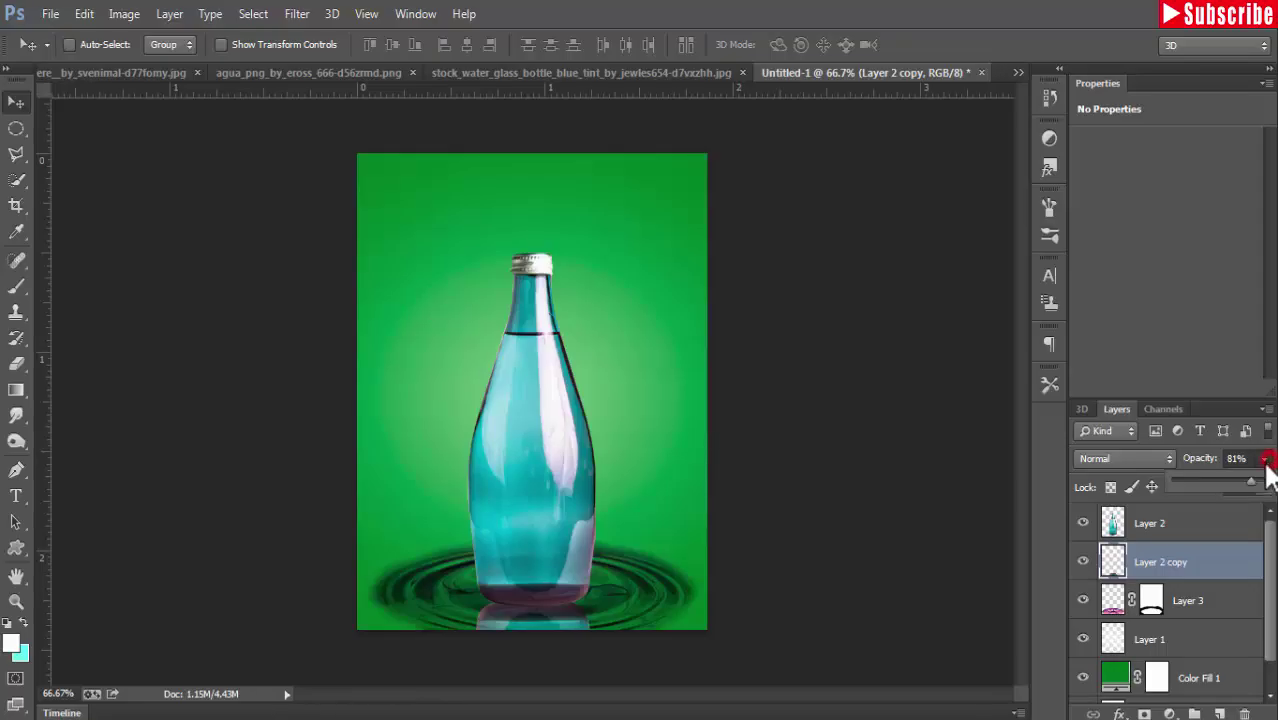
{"action": "left_click_drag", "start_coordinate": [1256, 492], "coordinate": [1214, 496]}
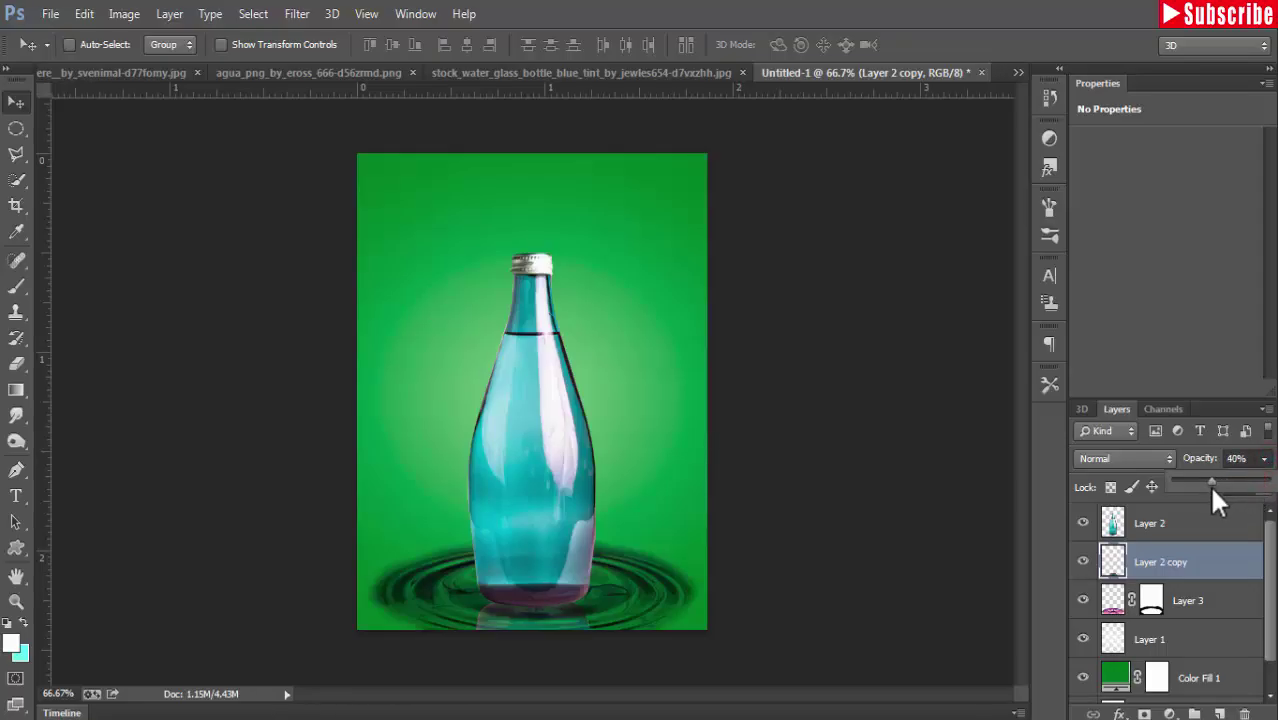
{"action": "left_click", "coordinate": [767, 503]}
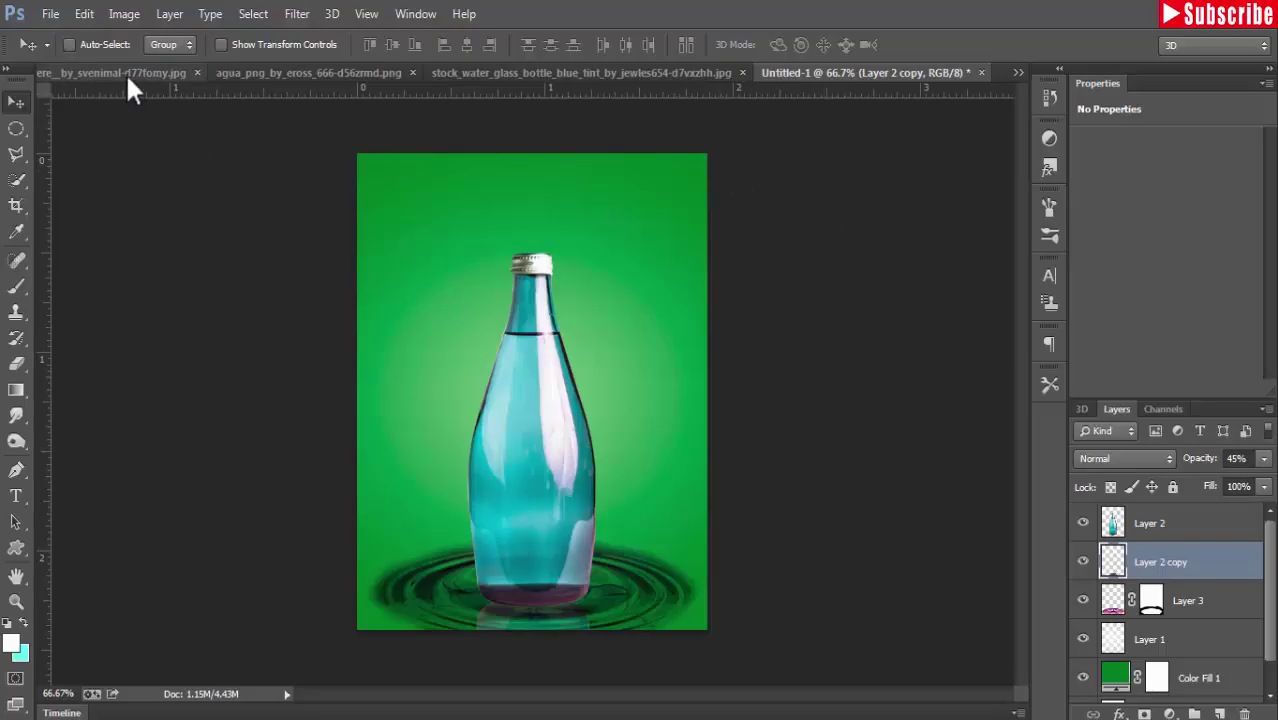
Bring up the elephant photo, pick the Freeform Pen and zoom in on the elephant
{"action": "left_click", "coordinate": [277, 74]}
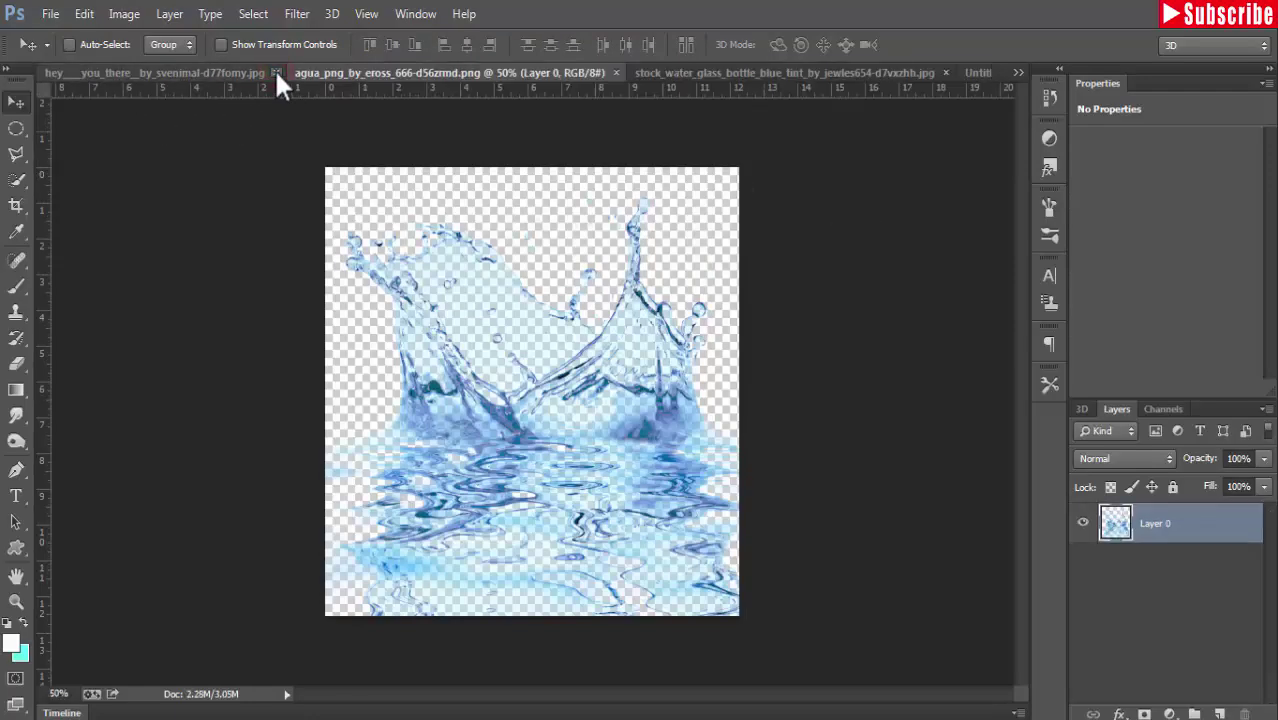
{"action": "left_click", "coordinate": [119, 75]}
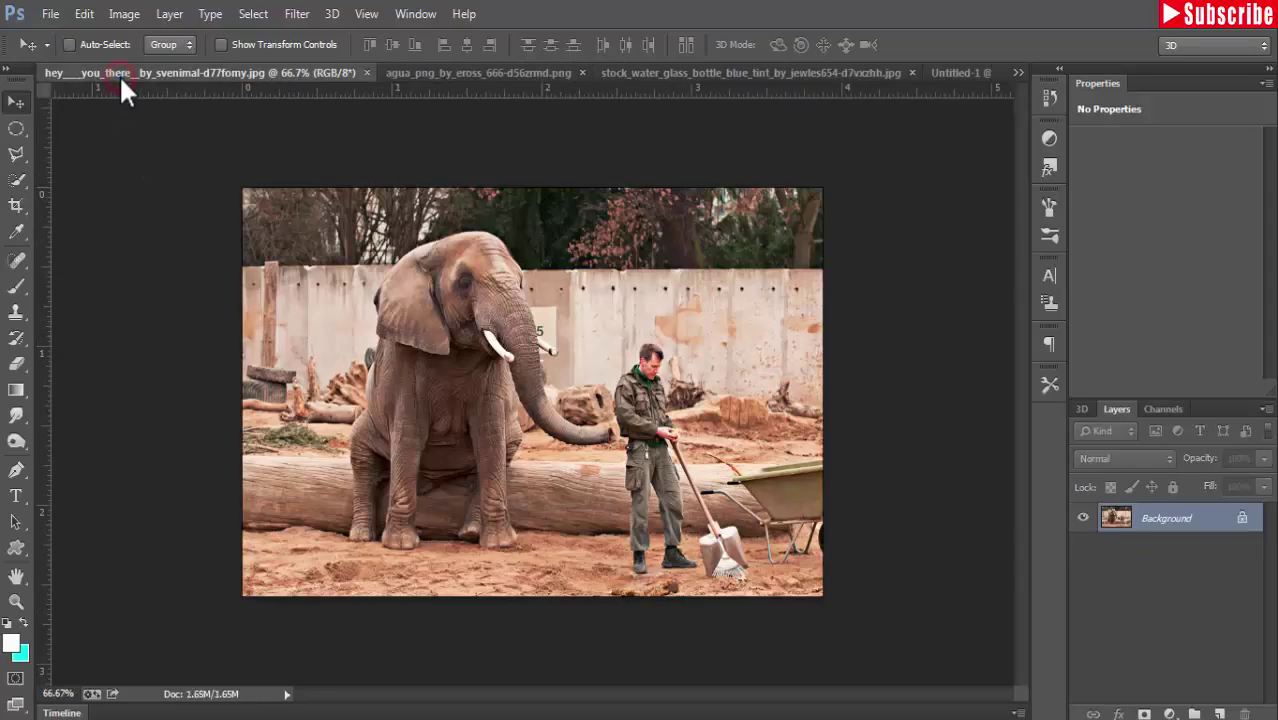
{"action": "left_click", "coordinate": [17, 469]}
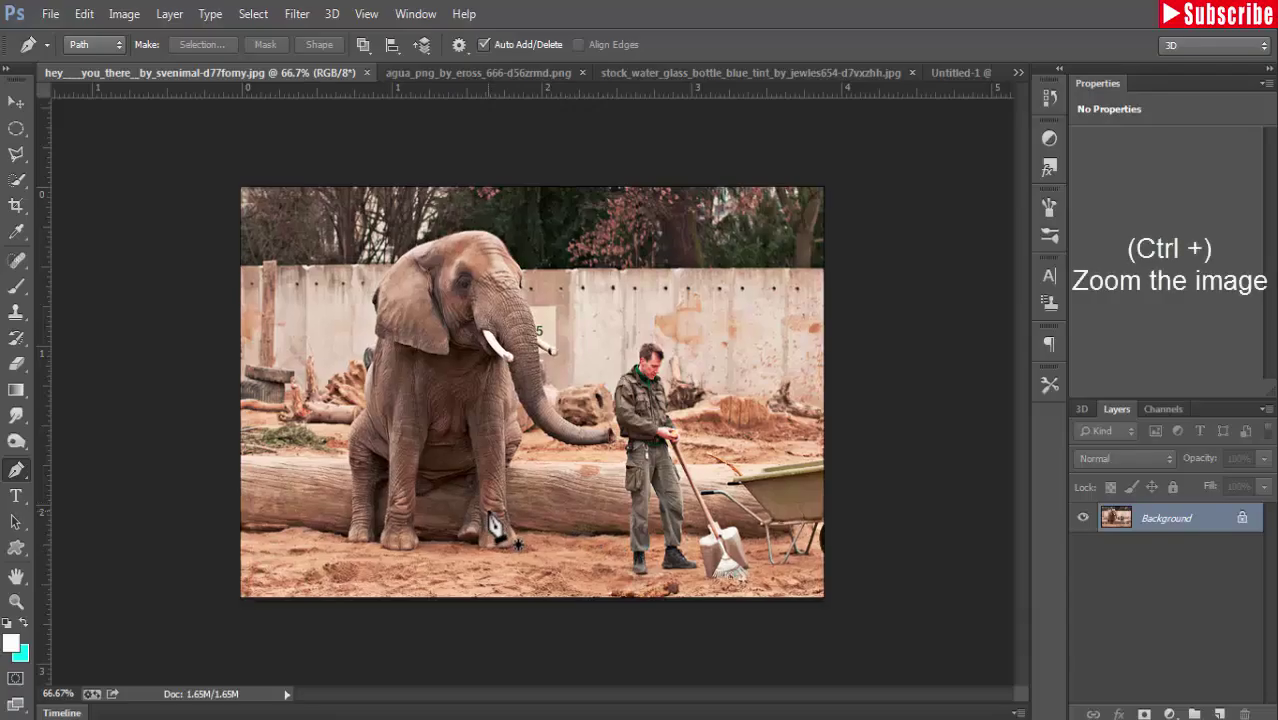
{"action": "key", "text": "ctrl+plus"}
{"action": "key", "text": "ctrl+plus"}
{"action": "key", "text": "ctrl+plus"}
{"action": "key", "text": "ctrl+plus"}
{"action": "key", "text": "ctrl+plus"}
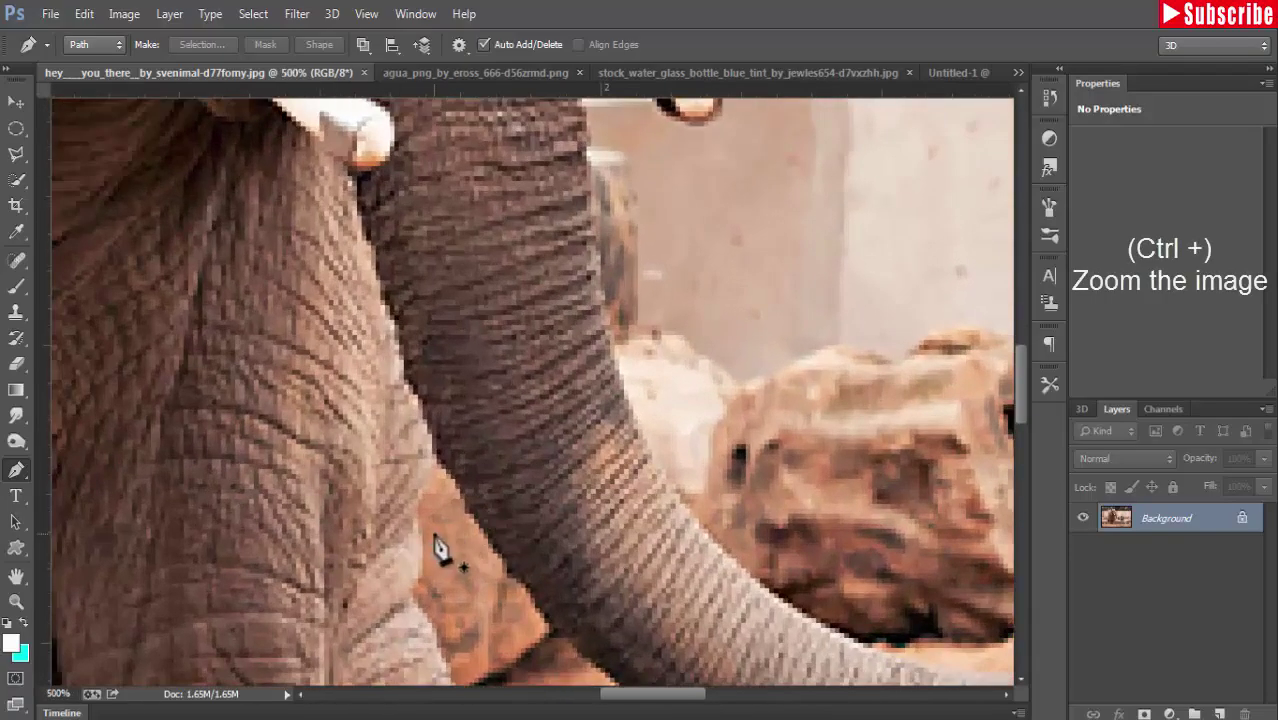
{"action": "left_click_drag", "start_coordinate": [422, 514], "coordinate": [422, 677]}
{"action": "mouse_move", "coordinate": [571, 505]}
{"action": "left_mouse_down"}
{"action": "mouse_move", "coordinate": [613, 423]}
{"action": "mouse_move", "coordinate": [434, 320]}
{"action": "left_mouse_up"}
{"action": "left_click_drag", "start_coordinate": [471, 499], "coordinate": [491, 245]}
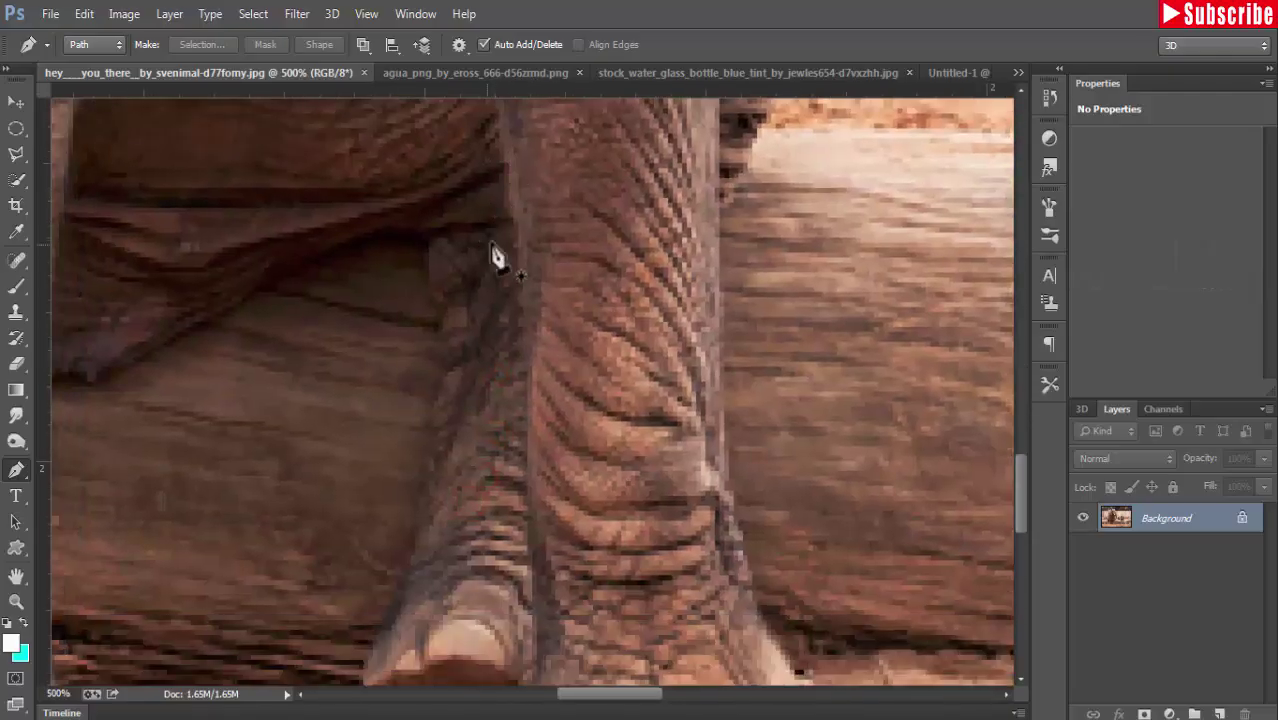
Trace the path around the elephant's feet, legs, head and trunk
{"action": "left_click", "coordinate": [378, 233]}
{"action": "mouse_move", "coordinate": [378, 233]}
{"action": "left_mouse_down"}
{"action": "mouse_move", "coordinate": [445, 322]}
{"action": "mouse_move", "coordinate": [414, 571]}
{"action": "mouse_move", "coordinate": [362, 685]}
{"action": "left_mouse_up"}
{"action": "scroll", "coordinate": [388, 503], "scroll_direction": "down", "scroll_amount": 3}
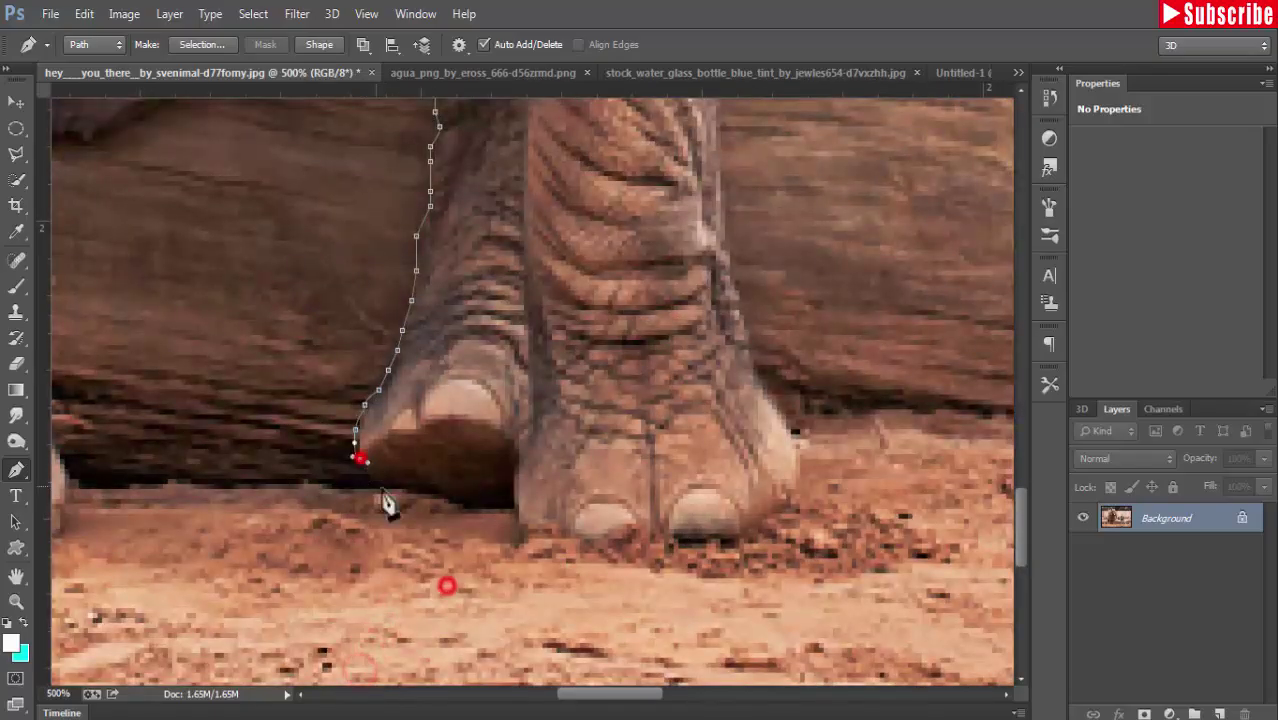
{"action": "mouse_move", "coordinate": [383, 495]}
{"action": "left_mouse_down"}
{"action": "mouse_move", "coordinate": [645, 551]}
{"action": "mouse_move", "coordinate": [796, 434]}
{"action": "mouse_move", "coordinate": [719, 142]}
{"action": "mouse_move", "coordinate": [613, 408]}
{"action": "mouse_move", "coordinate": [736, 120]}
{"action": "mouse_move", "coordinate": [565, 311]}
{"action": "mouse_move", "coordinate": [624, 312]}
{"action": "mouse_move", "coordinate": [747, 462]}
{"action": "mouse_move", "coordinate": [827, 513]}
{"action": "mouse_move", "coordinate": [964, 565]}
{"action": "mouse_move", "coordinate": [583, 390]}
{"action": "mouse_move", "coordinate": [779, 386]}
{"action": "mouse_move", "coordinate": [884, 314]}
{"action": "mouse_move", "coordinate": [571, 243]}
{"action": "mouse_move", "coordinate": [508, 586]}
{"action": "mouse_move", "coordinate": [414, 434]}
{"action": "mouse_move", "coordinate": [343, 220]}
{"action": "mouse_move", "coordinate": [300, 528]}
{"action": "mouse_move", "coordinate": [300, 400]}
{"action": "mouse_move", "coordinate": [417, 442]}
{"action": "mouse_move", "coordinate": [395, 368]}
{"action": "mouse_move", "coordinate": [285, 280]}
{"action": "mouse_move", "coordinate": [251, 271]}
{"action": "mouse_move", "coordinate": [243, 420]}
{"action": "mouse_move", "coordinate": [222, 252]}
{"action": "mouse_move", "coordinate": [63, 260]}
{"action": "left_mouse_up"}
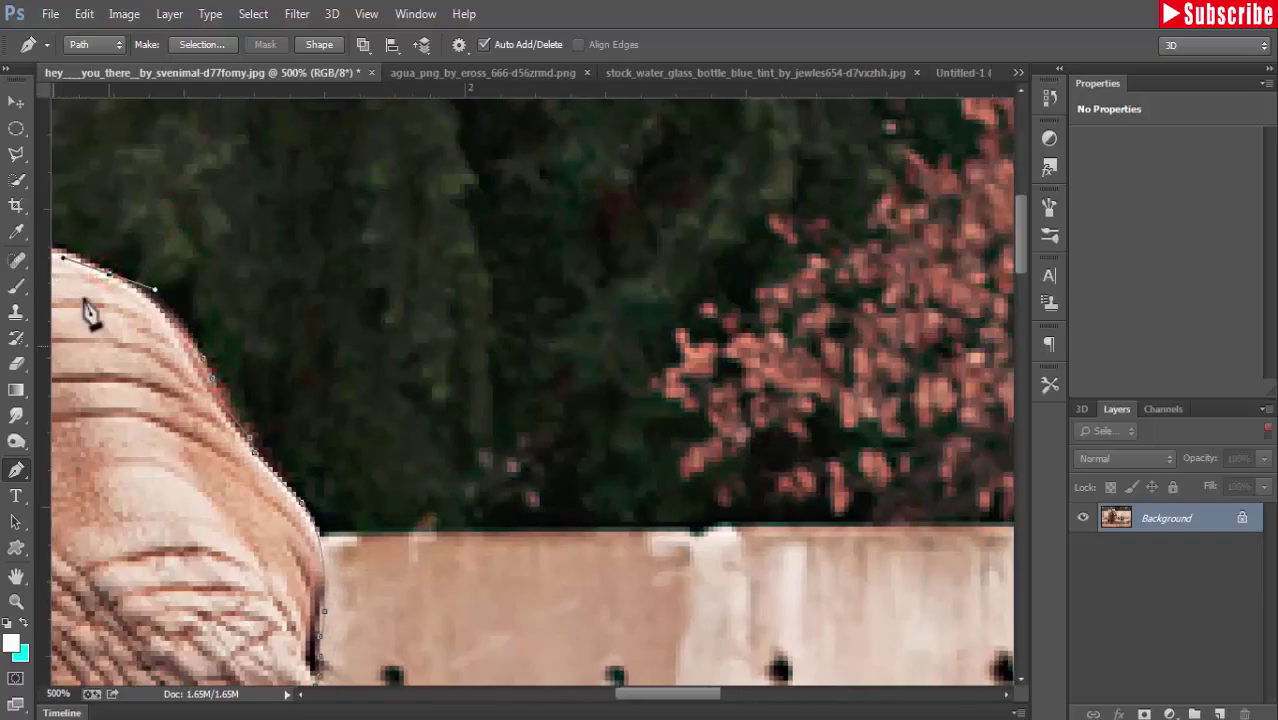
{"action": "mouse_move", "coordinate": [88, 312]}
{"action": "left_mouse_down"}
{"action": "mouse_move", "coordinate": [200, 400]}
{"action": "mouse_move", "coordinate": [157, 414]}
{"action": "mouse_move", "coordinate": [342, 422]}
{"action": "mouse_move", "coordinate": [555, 362]}
{"action": "left_mouse_up"}
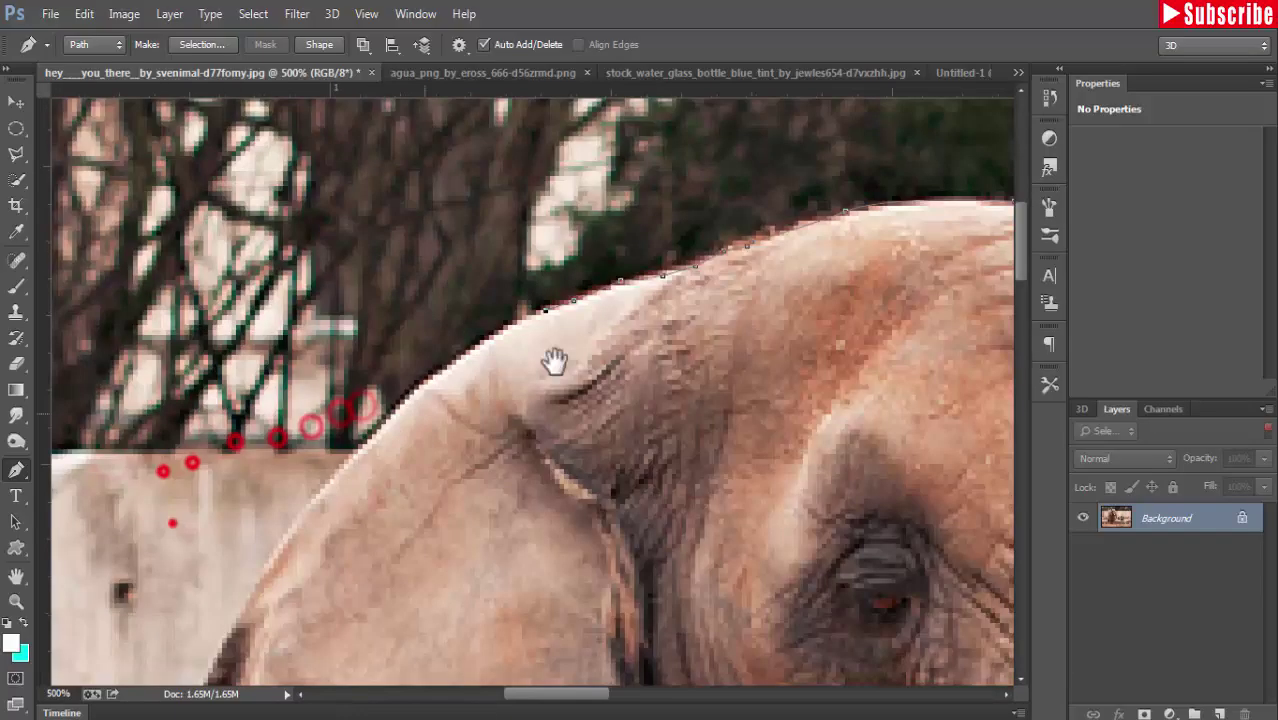
{"action": "mouse_move", "coordinate": [385, 422]}
{"action": "left_mouse_down"}
{"action": "mouse_move", "coordinate": [322, 479]}
{"action": "mouse_move", "coordinate": [265, 585]}
{"action": "mouse_move", "coordinate": [491, 357]}
{"action": "mouse_move", "coordinate": [523, 508]}
{"action": "mouse_move", "coordinate": [522, 628]}
{"action": "mouse_move", "coordinate": [599, 485]}
{"action": "mouse_move", "coordinate": [611, 414]}
{"action": "mouse_move", "coordinate": [590, 548]}
{"action": "mouse_move", "coordinate": [608, 663]}
{"action": "mouse_move", "coordinate": [499, 320]}
{"action": "mouse_move", "coordinate": [414, 442]}
{"action": "mouse_move", "coordinate": [410, 650]}
{"action": "mouse_move", "coordinate": [465, 397]}
{"action": "mouse_move", "coordinate": [479, 608]}
{"action": "mouse_move", "coordinate": [496, 322]}
{"action": "mouse_move", "coordinate": [465, 559]}
{"action": "mouse_move", "coordinate": [562, 590]}
{"action": "mouse_move", "coordinate": [665, 533]}
{"action": "mouse_move", "coordinate": [695, 205]}
{"action": "mouse_move", "coordinate": [765, 222]}
{"action": "mouse_move", "coordinate": [730, 491]}
{"action": "mouse_move", "coordinate": [740, 645]}
{"action": "mouse_move", "coordinate": [979, 633]}
{"action": "mouse_move", "coordinate": [953, 322]}
{"action": "mouse_move", "coordinate": [735, 380]}
{"action": "mouse_move", "coordinate": [961, 263]}
{"action": "left_mouse_up"}
Close the elephant outline and turn the path into a selection with feather 0
{"action": "right_click", "coordinate": [736, 297]}
{"action": "key", "text": "ctrl+1"}
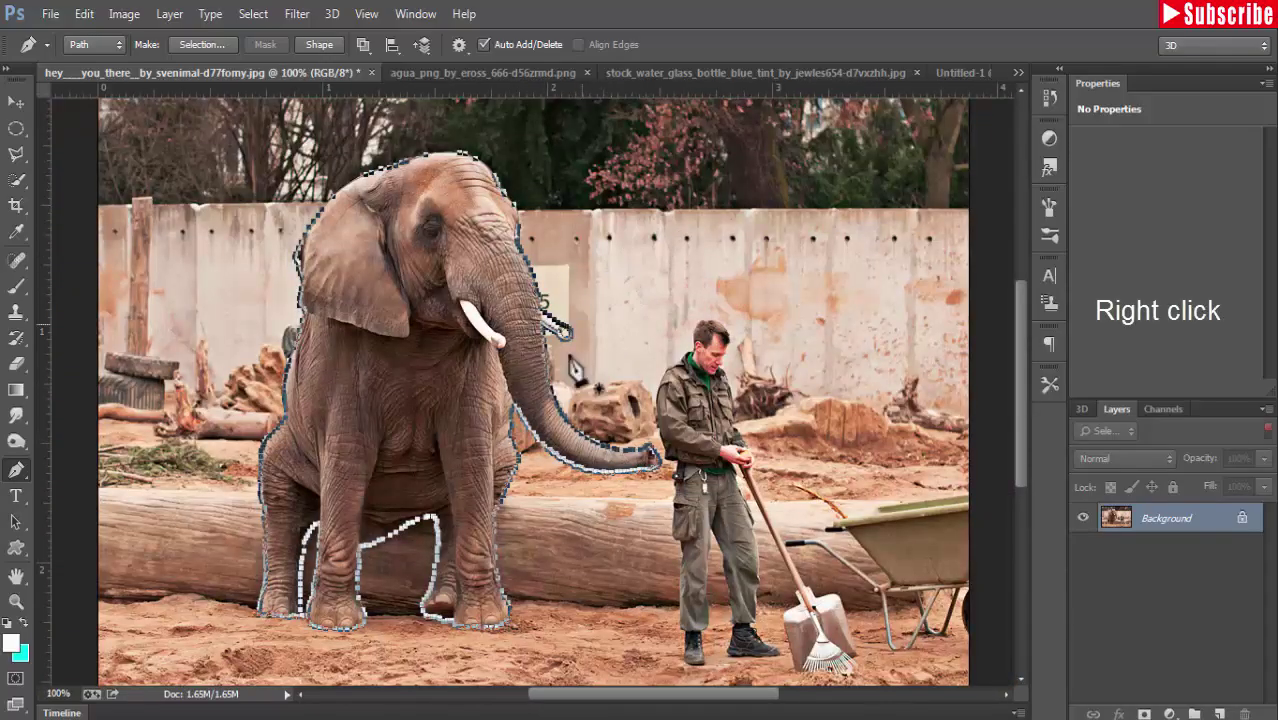
{"action": "right_click", "coordinate": [395, 357]}
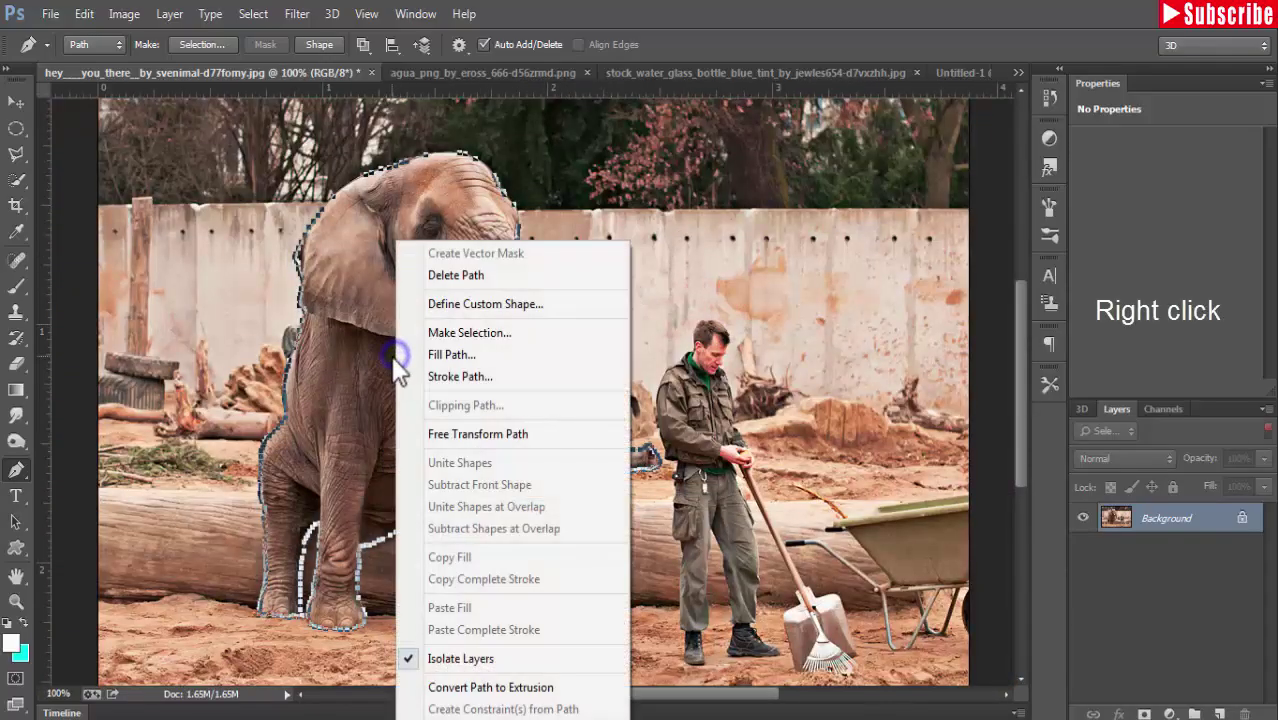
{"action": "left_click", "coordinate": [509, 334]}
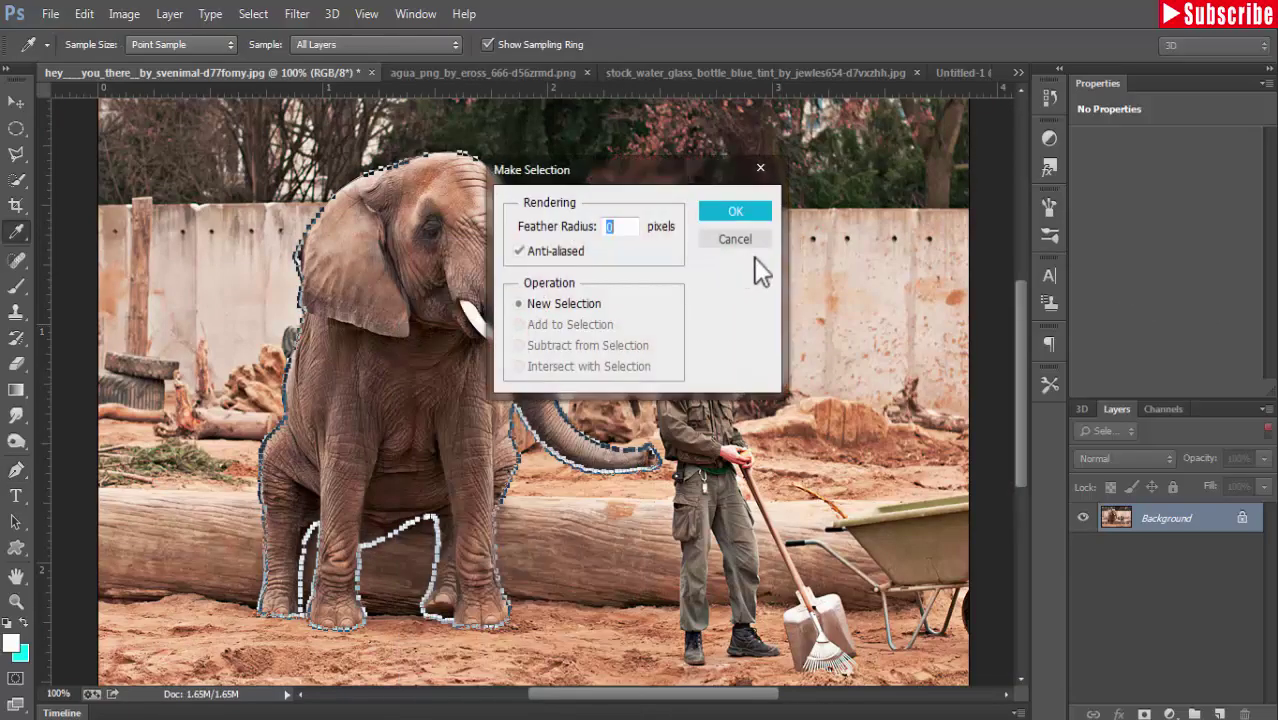
{"action": "left_click", "coordinate": [740, 212]}
Copy the selected elephant for pasting into Untitled-1
{"action": "left_click", "coordinate": [88, 14]}
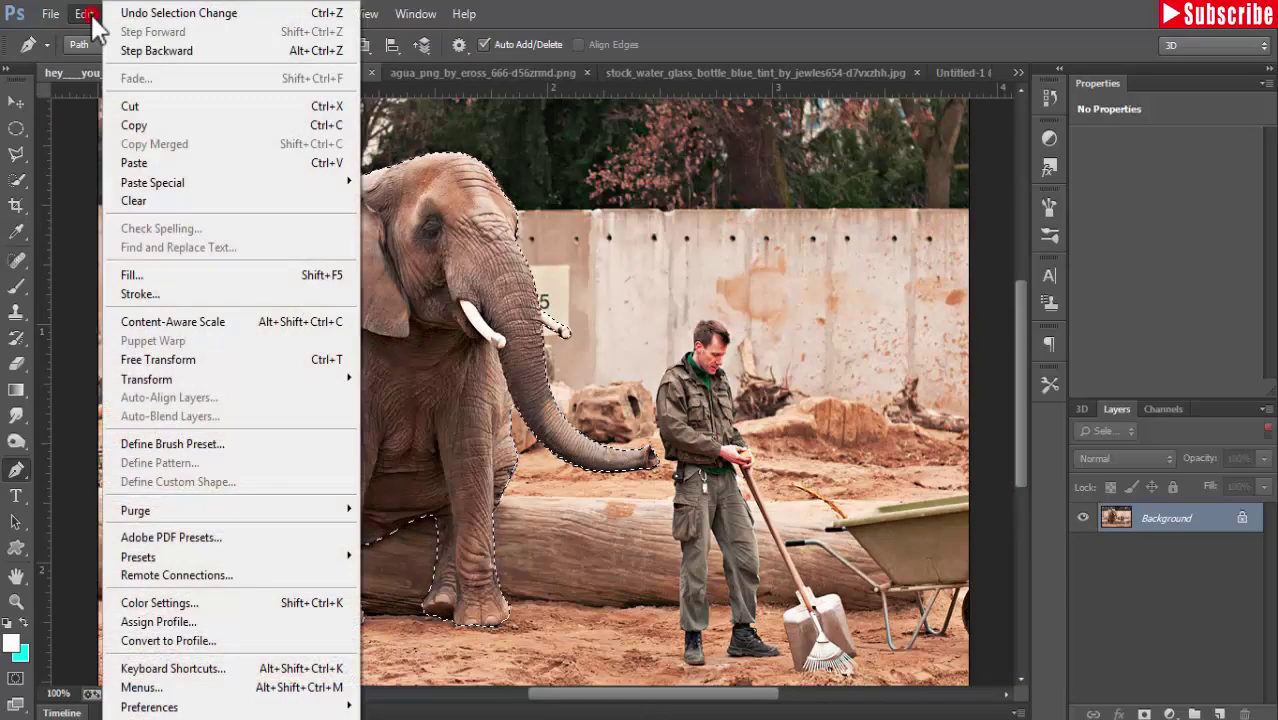
{"action": "left_click", "coordinate": [236, 125]}
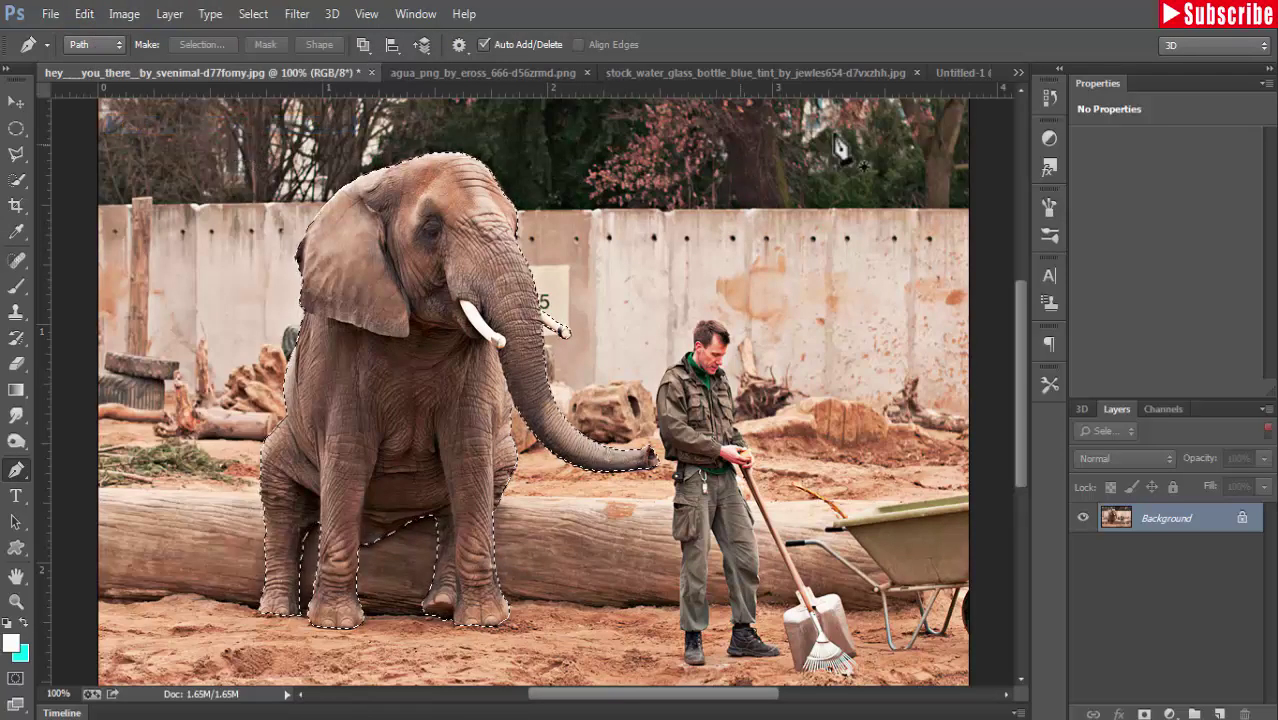
{"action": "left_click", "coordinate": [84, 14]}
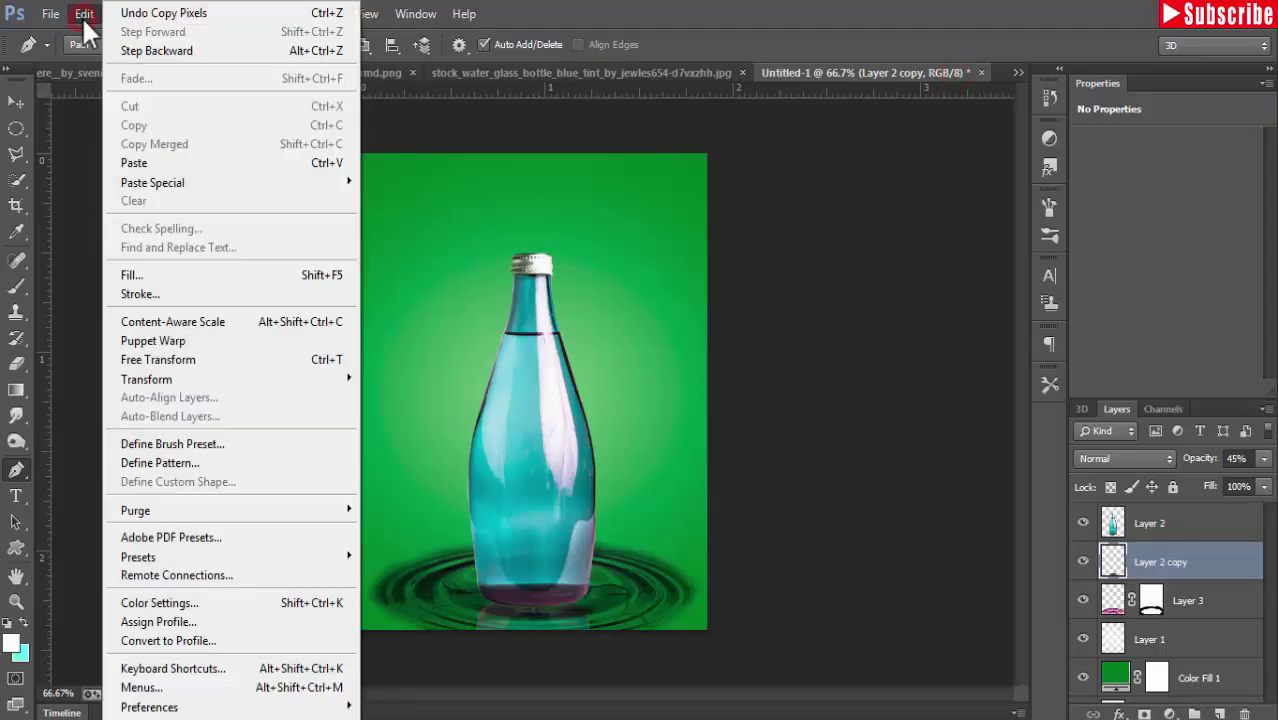
Paste the elephant as Layer 4 above Layer 2 and move it over the bottle
{"action": "left_click", "coordinate": [240, 166]}
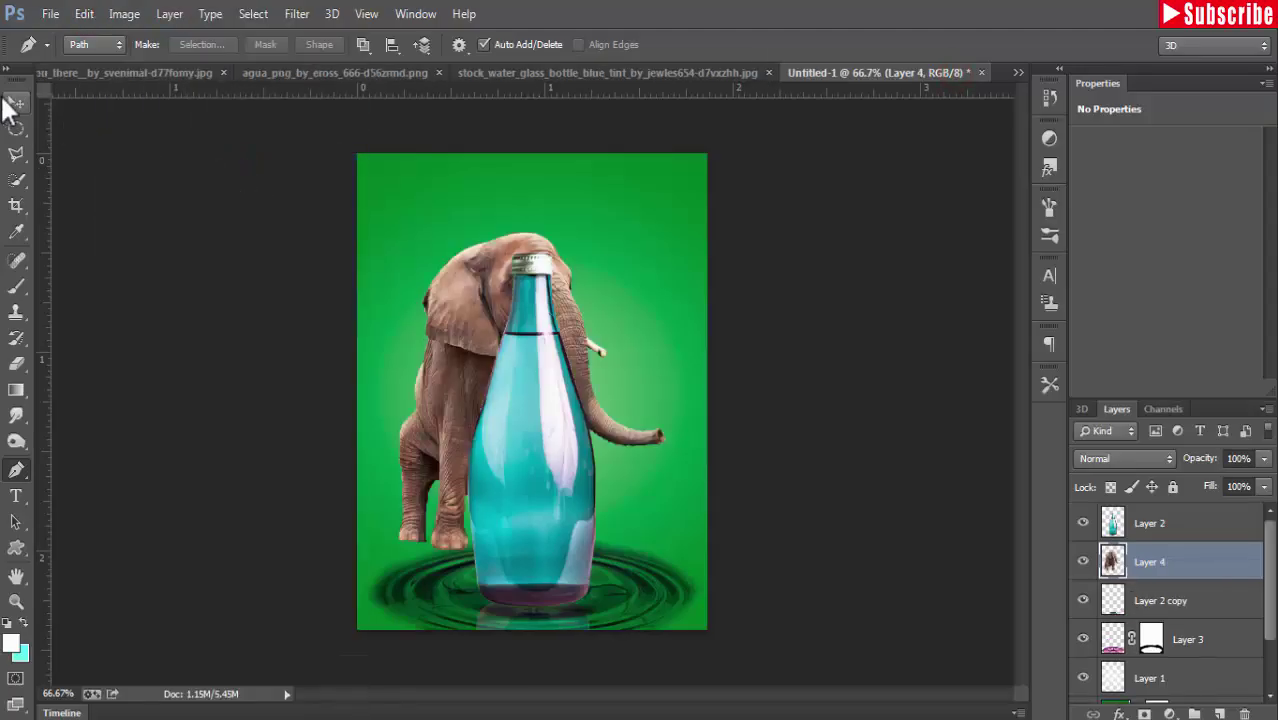
{"action": "left_click", "coordinate": [12, 104]}
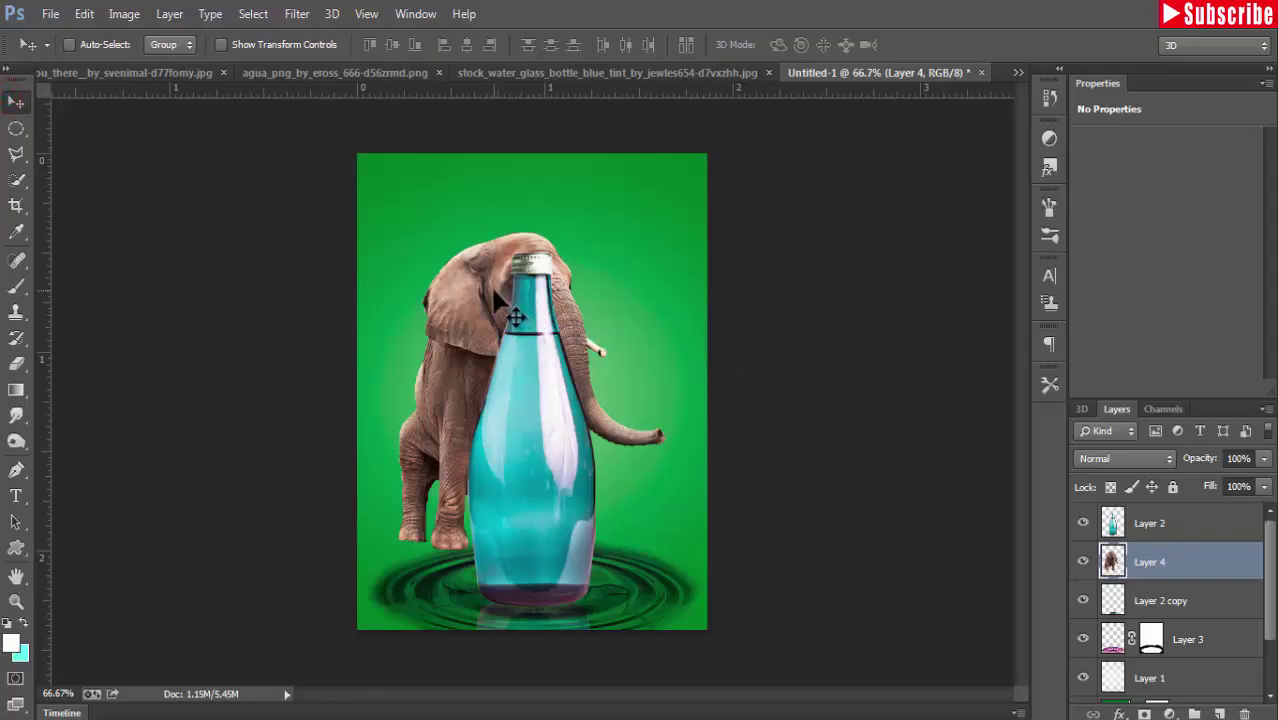
{"action": "left_click_drag", "start_coordinate": [491, 290], "coordinate": [664, 258]}
{"action": "key", "text": "ctrl+plus"}
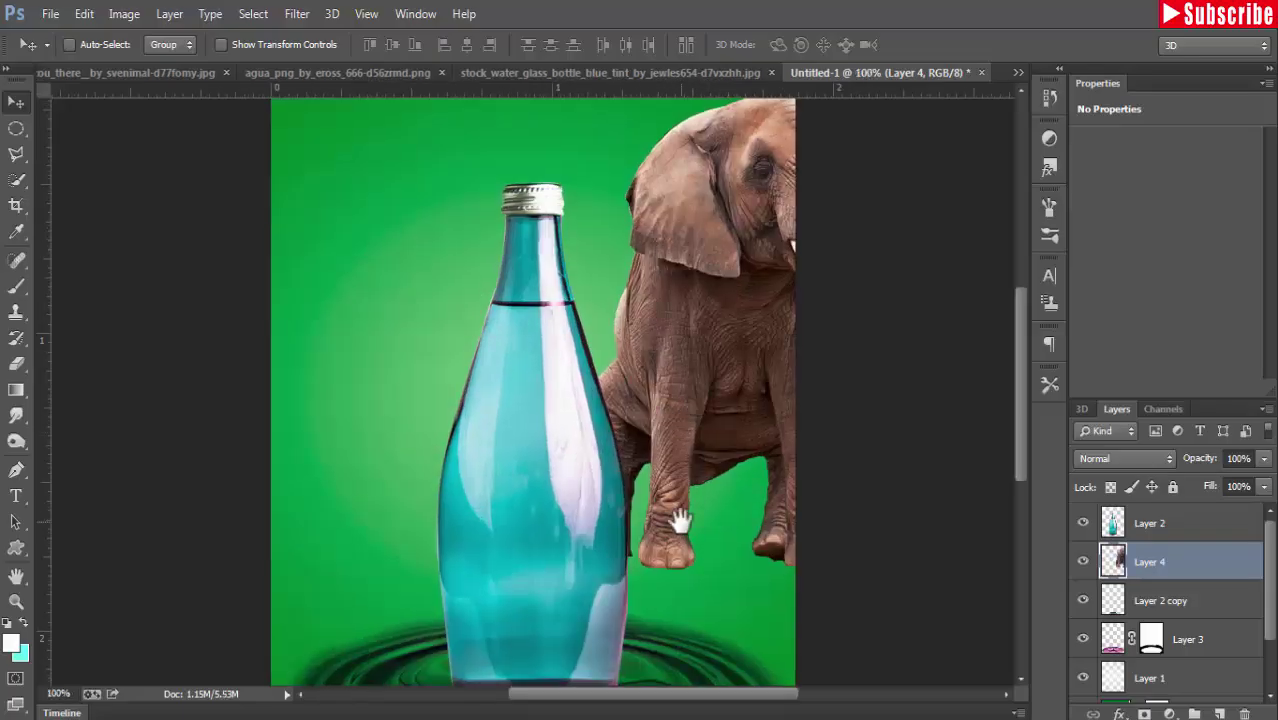
{"action": "left_click_drag", "start_coordinate": [1150, 562], "coordinate": [1150, 518]}
{"action": "mouse_move", "coordinate": [727, 285]}
{"action": "left_mouse_down"}
{"action": "mouse_move", "coordinate": [570, 440]}
{"action": "mouse_move", "coordinate": [570, 474]}
{"action": "left_mouse_up"}
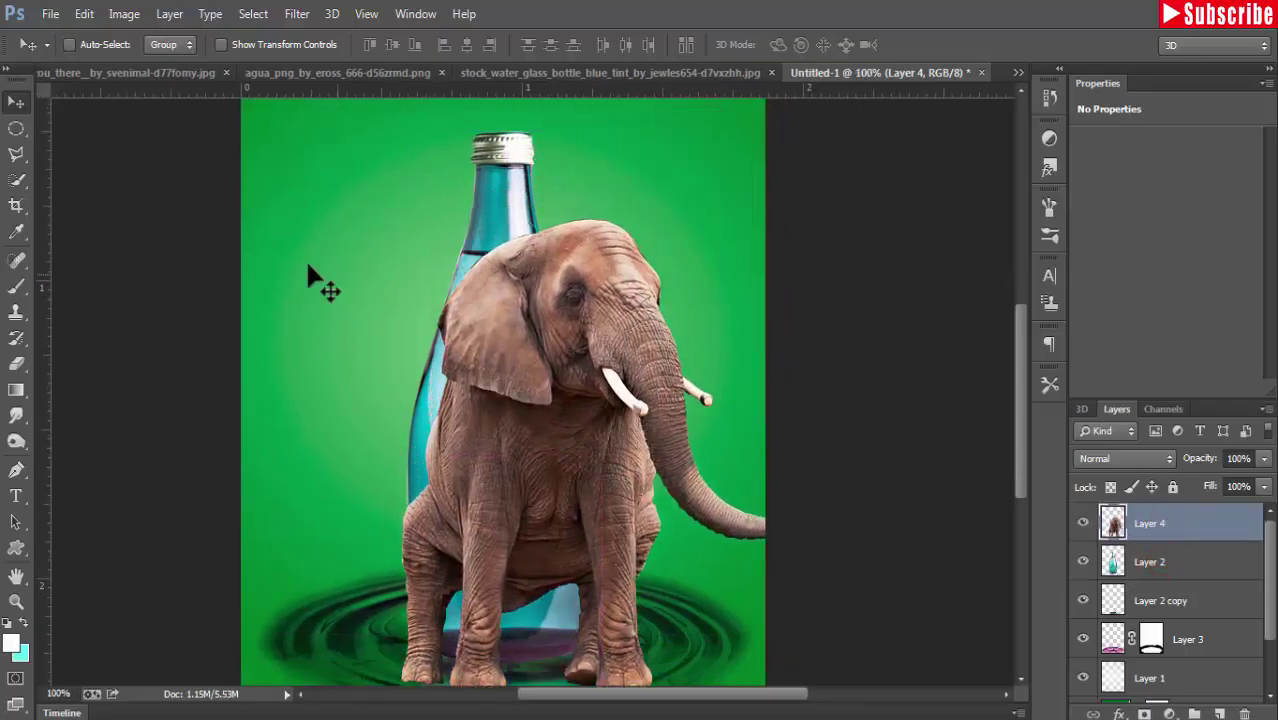
Lower Layer 4's opacity to 74%
{"action": "left_click", "coordinate": [75, 17]}
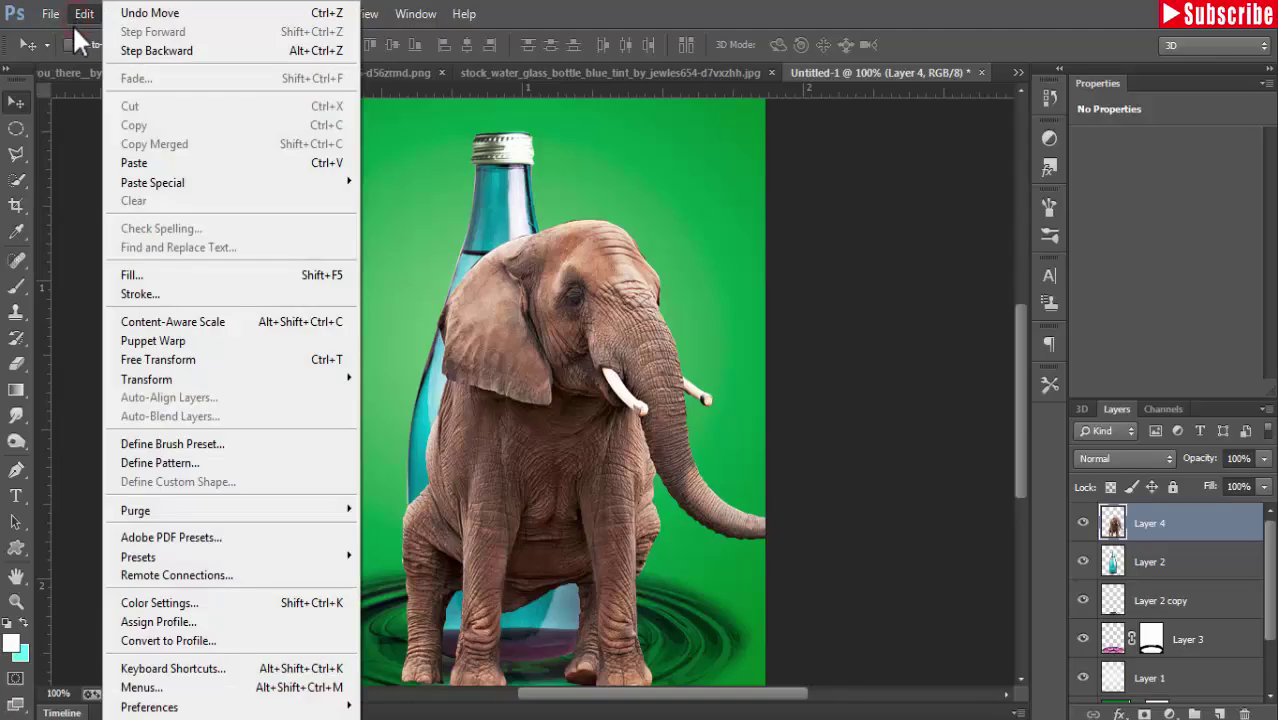
{"action": "left_click", "coordinate": [884, 150]}
{"action": "left_click", "coordinate": [1264, 458]}
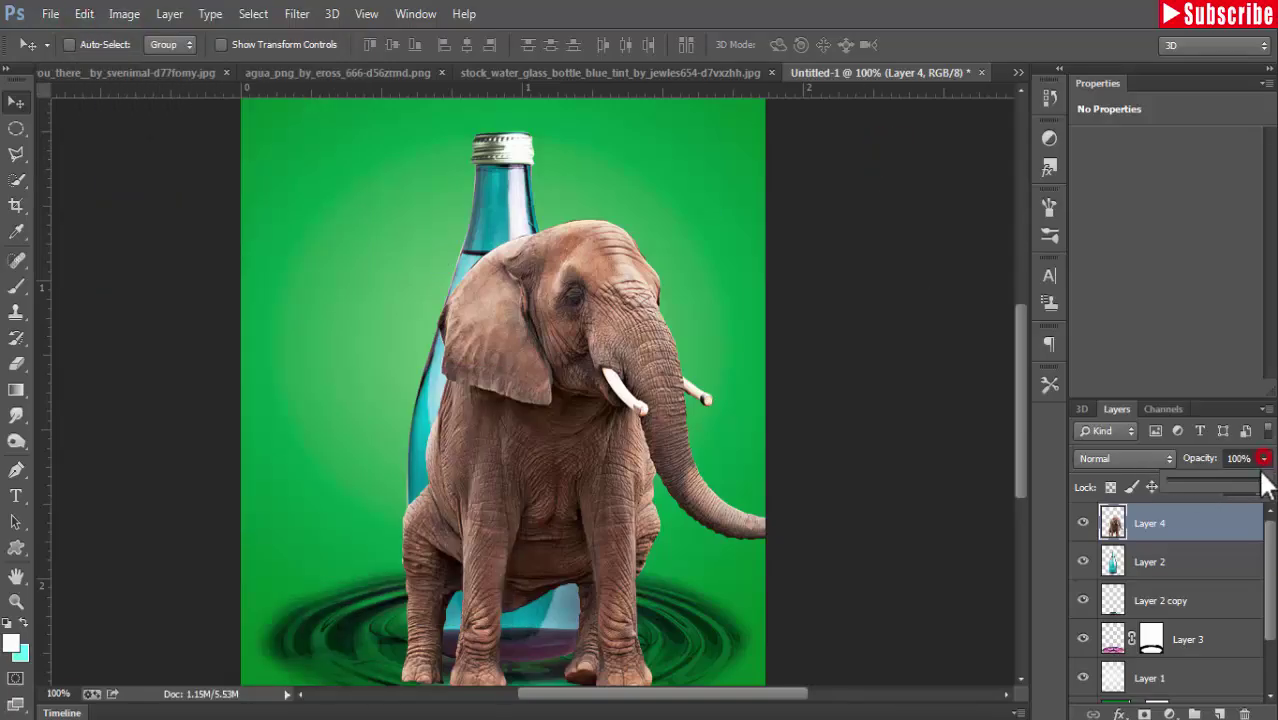
{"action": "left_click_drag", "start_coordinate": [1264, 482], "coordinate": [1250, 483]}
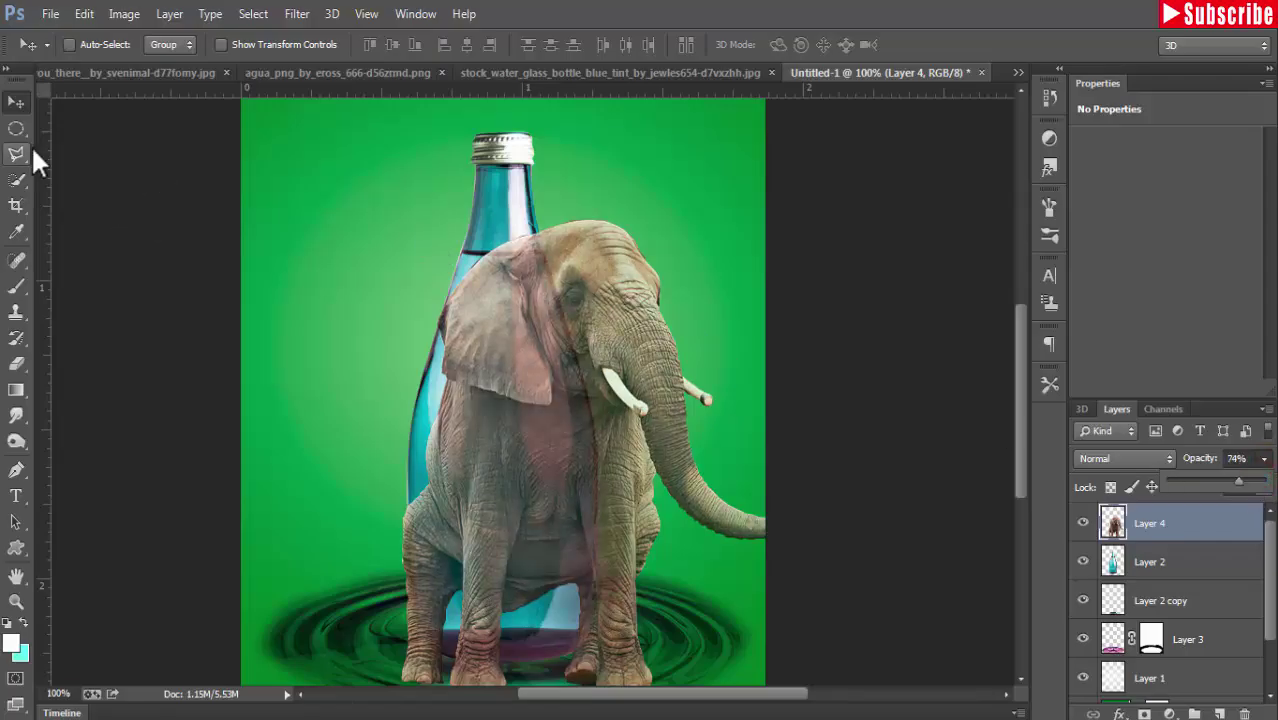
Warp the elephant layer, squeezing its top inward and shifting the upper body left into the bottle
{"action": "left_click", "coordinate": [84, 14]}
{"action": "mouse_move", "coordinate": [146, 379]}
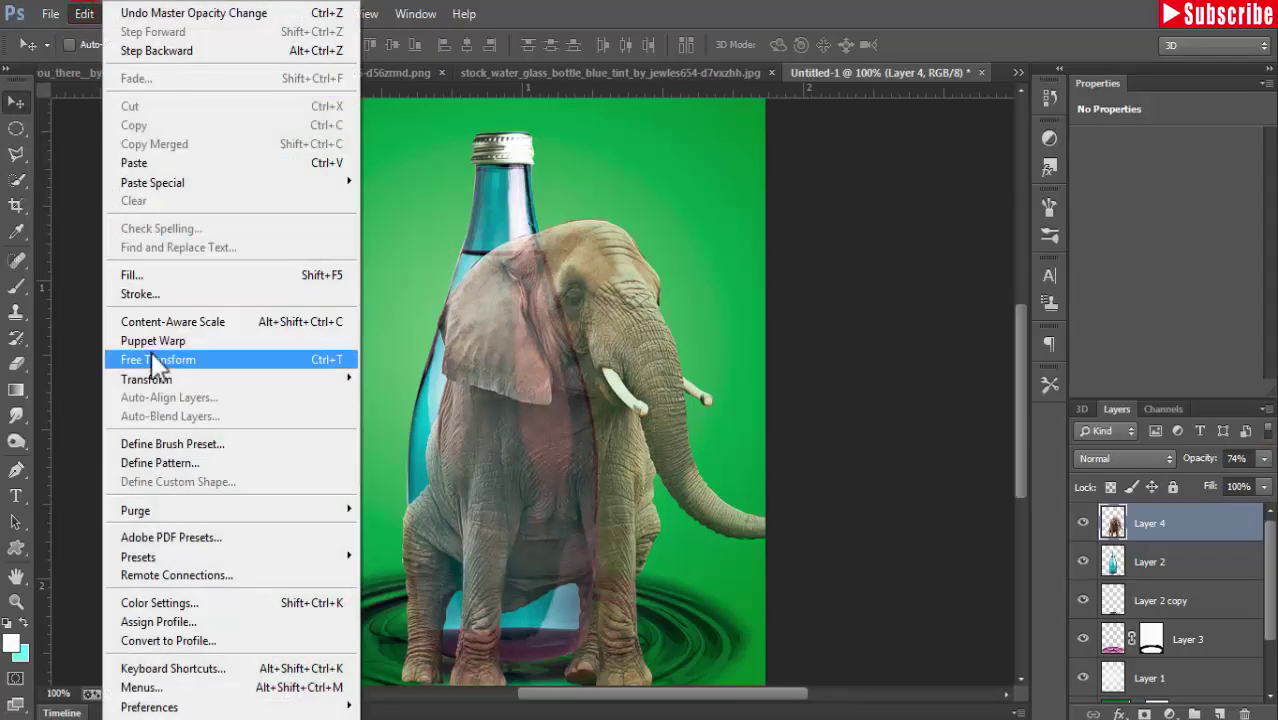
{"action": "left_click", "coordinate": [498, 502]}
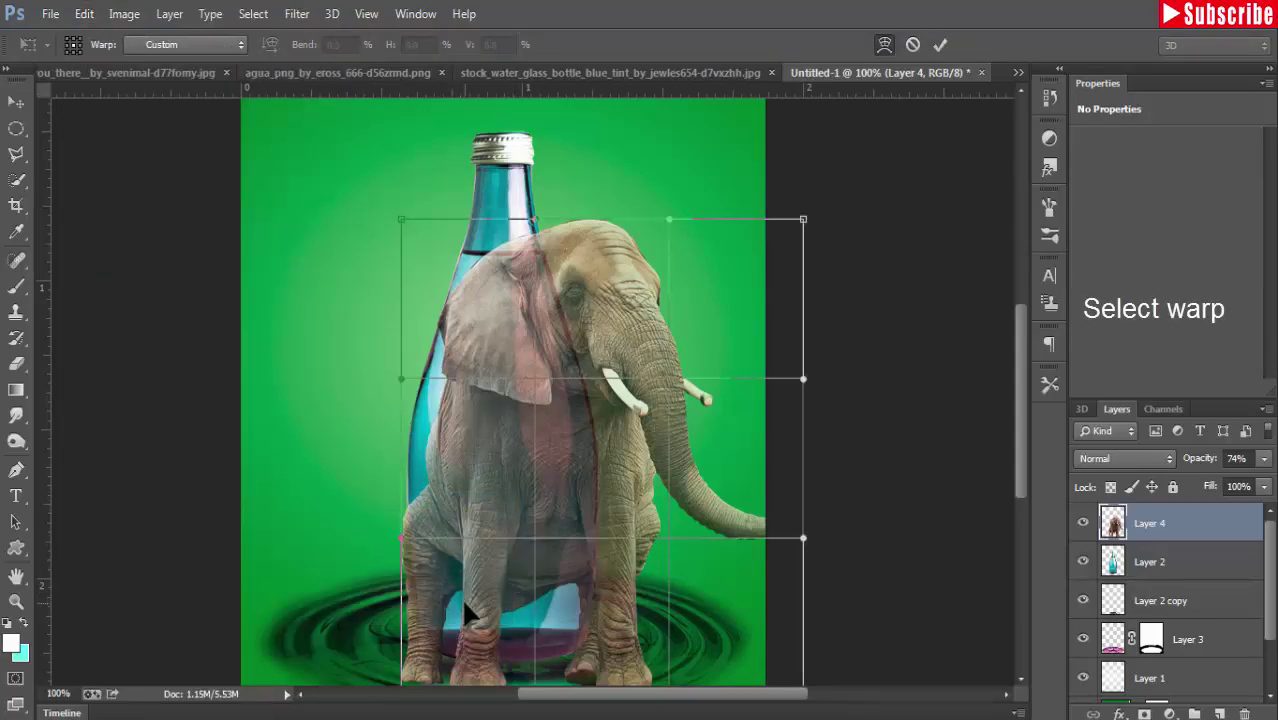
{"action": "left_click_drag", "start_coordinate": [473, 602], "coordinate": [471, 593]}
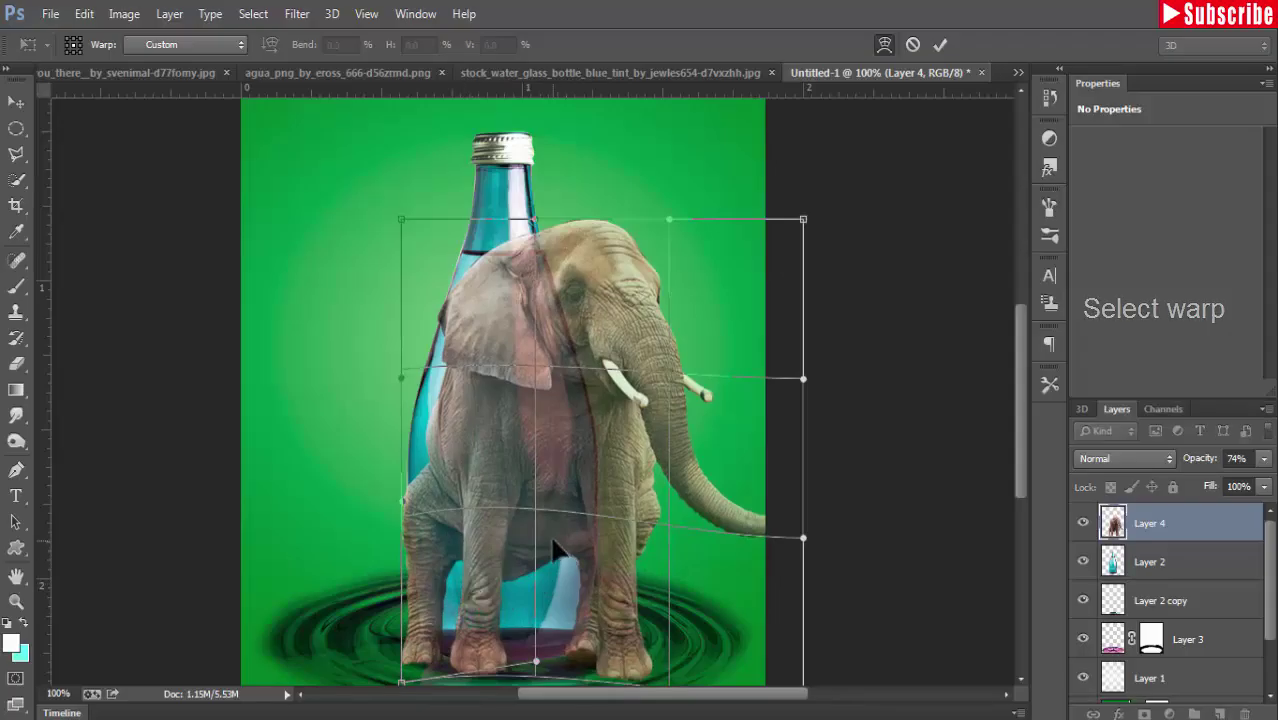
{"action": "mouse_move", "coordinate": [516, 556]}
{"action": "left_mouse_down"}
{"action": "mouse_move", "coordinate": [519, 579]}
{"action": "mouse_move", "coordinate": [728, 555]}
{"action": "mouse_move", "coordinate": [632, 517]}
{"action": "left_mouse_up"}
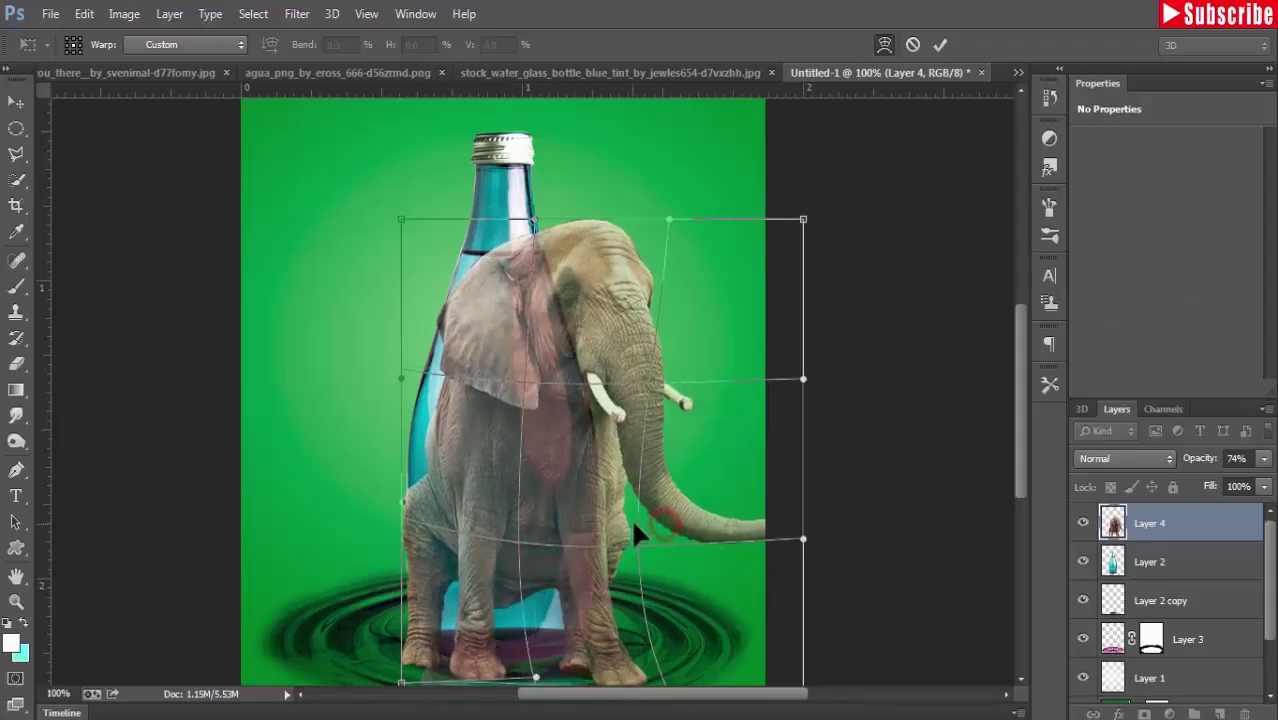
{"action": "left_click_drag", "start_coordinate": [605, 285], "coordinate": [576, 290]}
{"action": "left_click_drag", "start_coordinate": [513, 220], "coordinate": [490, 251]}
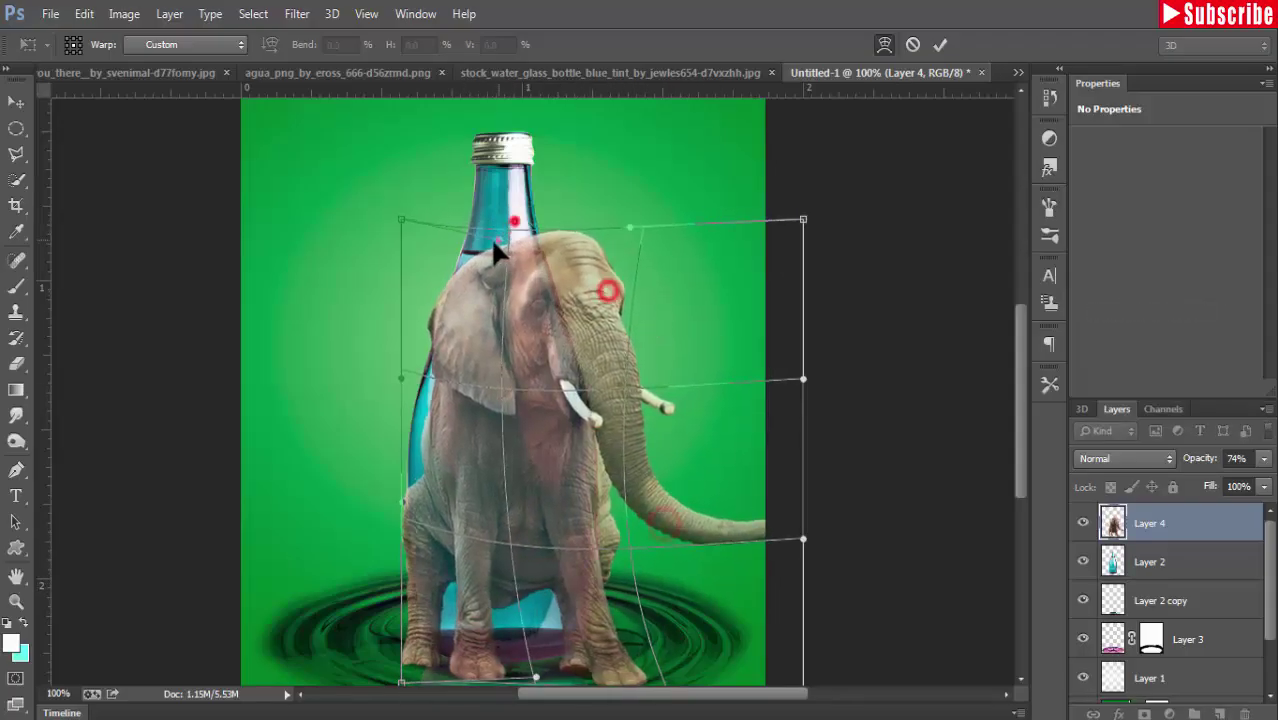
{"action": "left_click_drag", "start_coordinate": [400, 219], "coordinate": [422, 248]}
{"action": "left_click_drag", "start_coordinate": [805, 219], "coordinate": [563, 313]}
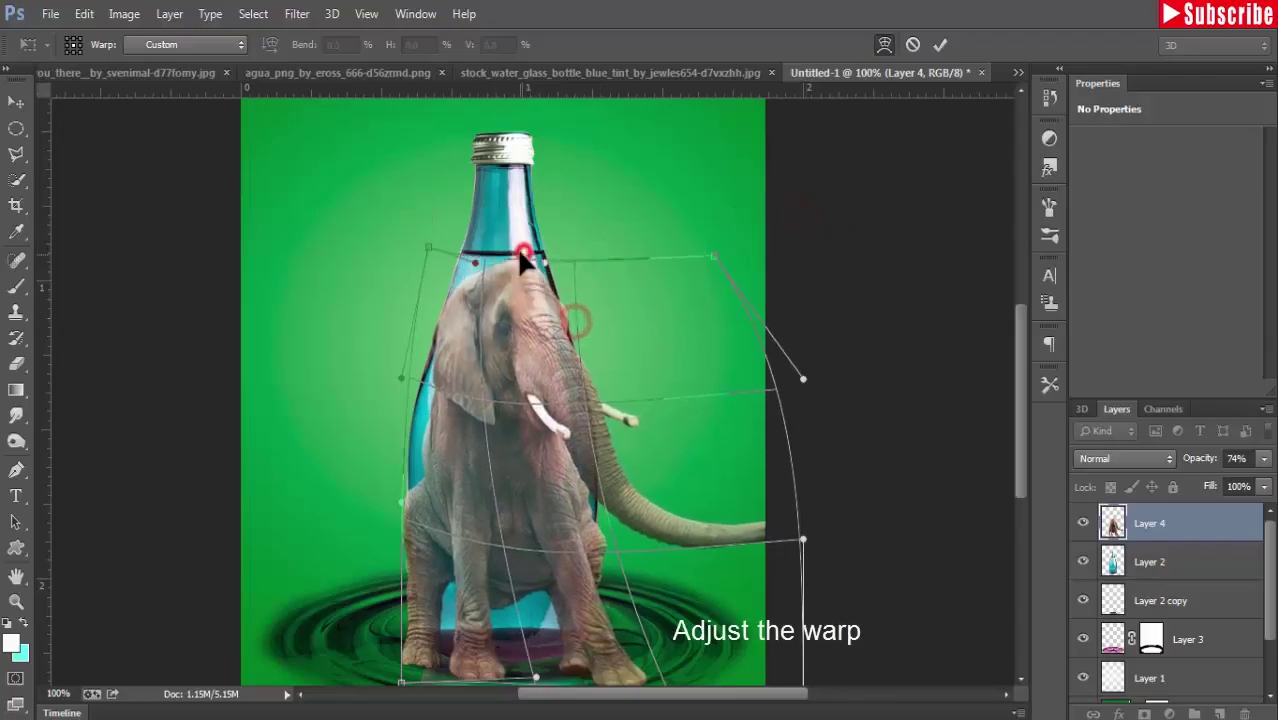
{"action": "left_click_drag", "start_coordinate": [531, 257], "coordinate": [475, 272]}
{"action": "mouse_move", "coordinate": [627, 677]}
{"action": "left_mouse_down"}
{"action": "mouse_move", "coordinate": [403, 688]}
{"action": "mouse_move", "coordinate": [440, 600]}
{"action": "mouse_move", "coordinate": [427, 648]}
{"action": "left_mouse_up"}
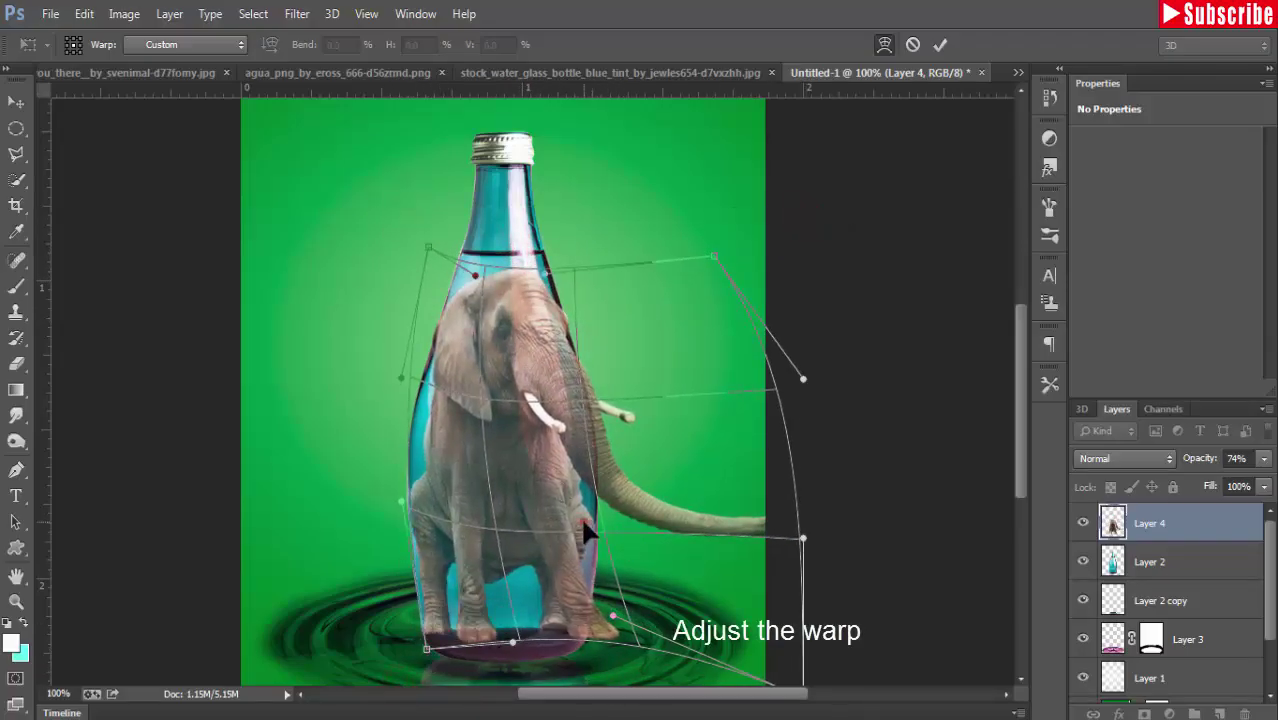
Fit the elephant's head under the bottle shoulder and legs to the floor, then apply the warp
{"action": "left_click_drag", "start_coordinate": [552, 492], "coordinate": [568, 520]}
{"action": "left_click_drag", "start_coordinate": [603, 386], "coordinate": [597, 400]}
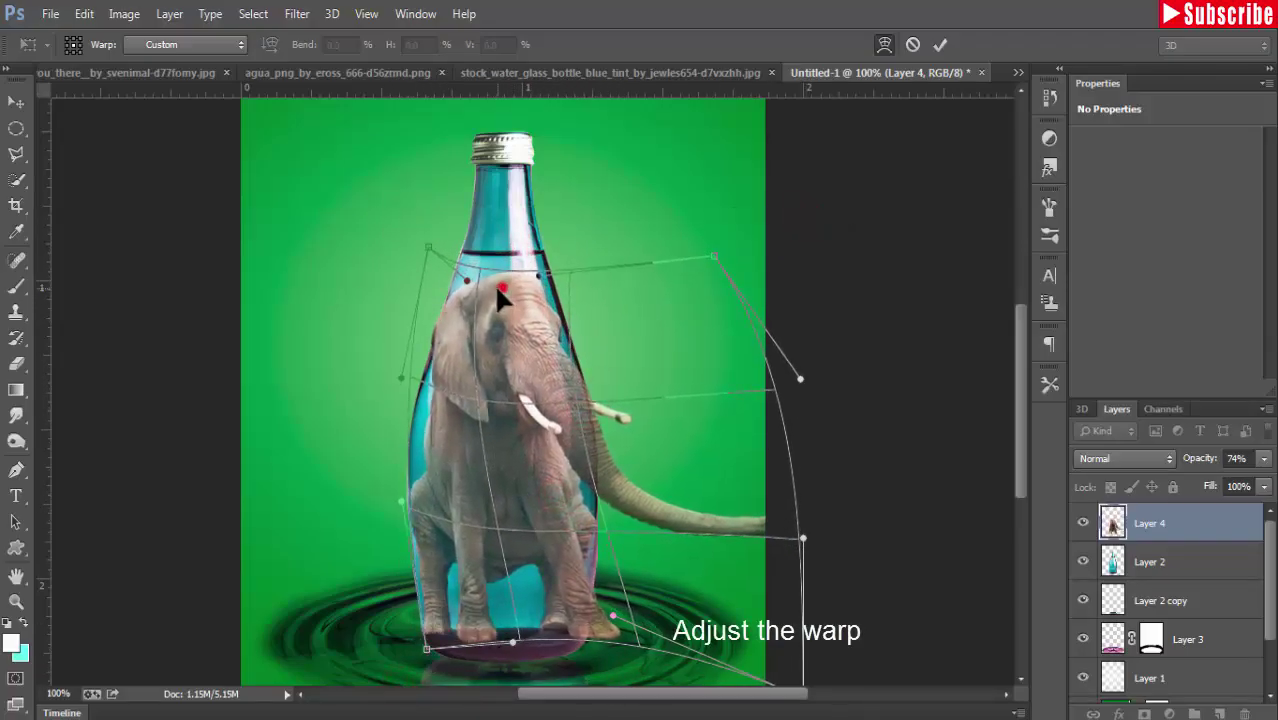
{"action": "left_click_drag", "start_coordinate": [427, 245], "coordinate": [423, 270]}
{"action": "left_click_drag", "start_coordinate": [540, 275], "coordinate": [546, 313]}
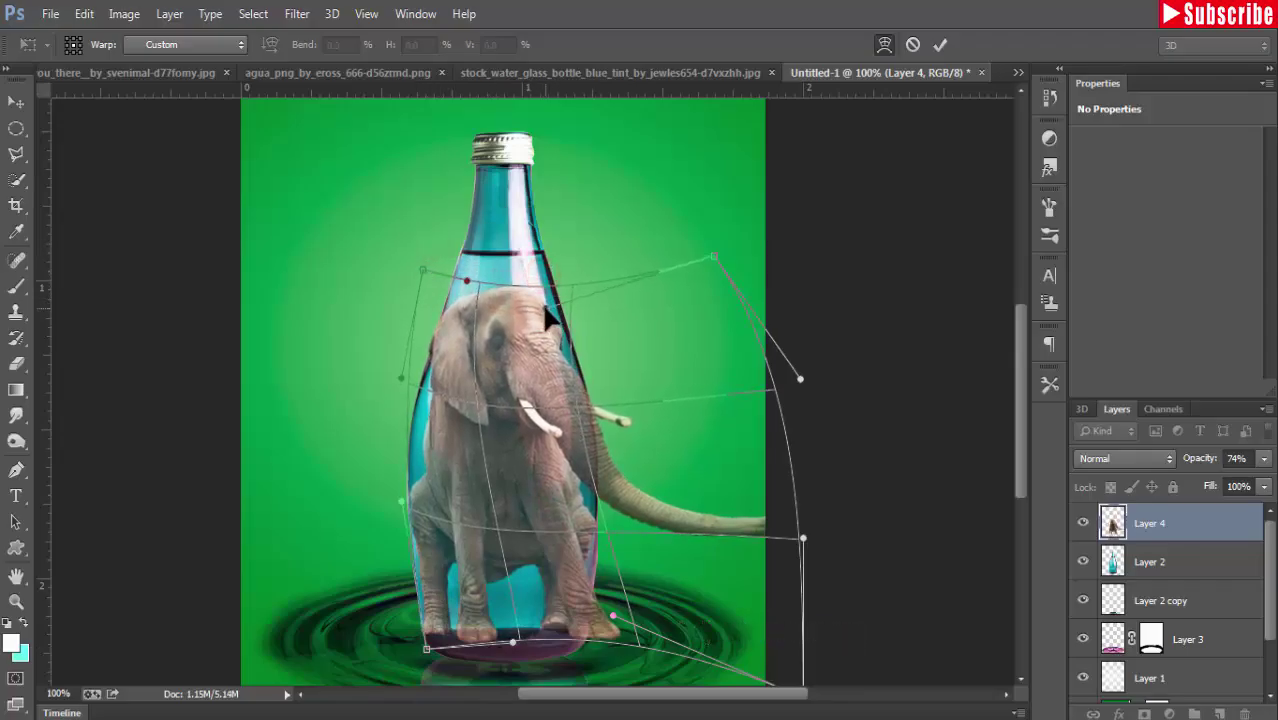
{"action": "mouse_move", "coordinate": [800, 688]}
{"action": "left_mouse_down"}
{"action": "mouse_move", "coordinate": [821, 571]}
{"action": "mouse_move", "coordinate": [590, 608]}
{"action": "left_mouse_up"}
{"action": "left_click_drag", "start_coordinate": [579, 398], "coordinate": [541, 341]}
{"action": "left_click_drag", "start_coordinate": [448, 212], "coordinate": [500, 415]}
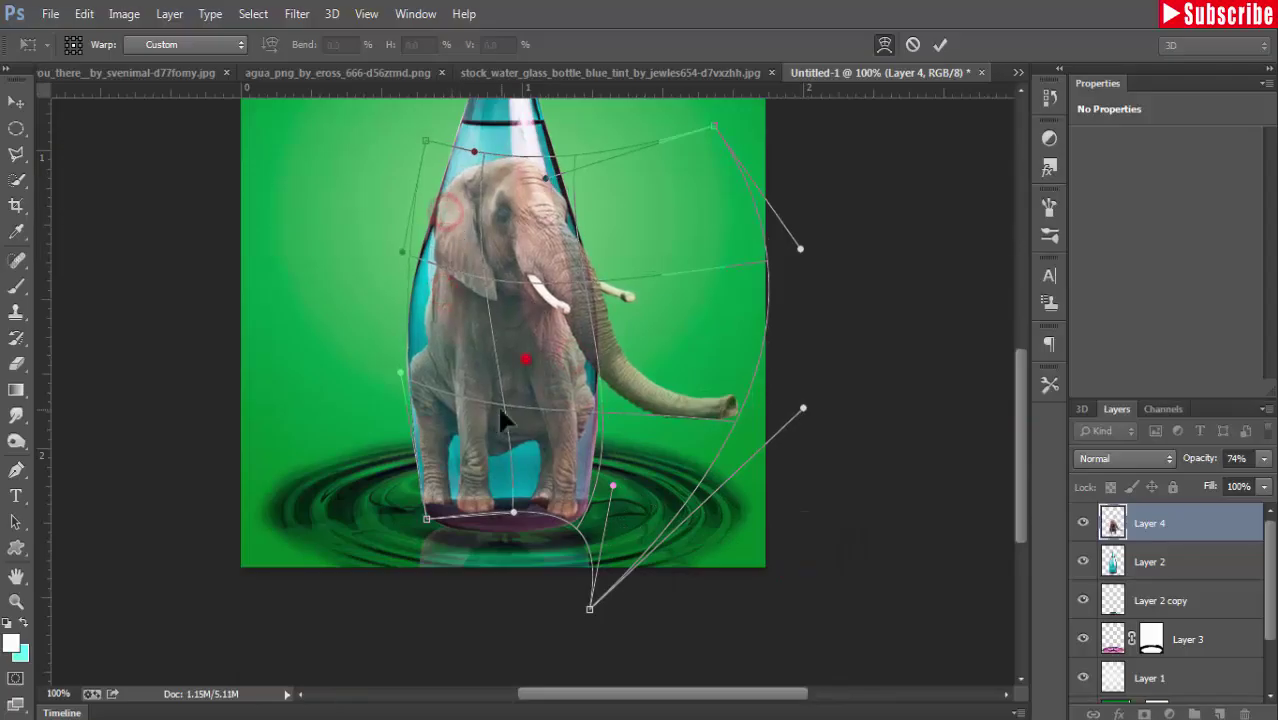
{"action": "mouse_move", "coordinate": [580, 410]}
{"action": "left_mouse_down"}
{"action": "mouse_move", "coordinate": [508, 434]}
{"action": "mouse_move", "coordinate": [510, 445]}
{"action": "mouse_move", "coordinate": [570, 425]}
{"action": "left_mouse_up"}
{"action": "left_click_drag", "start_coordinate": [487, 403], "coordinate": [422, 371]}
{"action": "left_click_drag", "start_coordinate": [427, 531], "coordinate": [428, 517]}
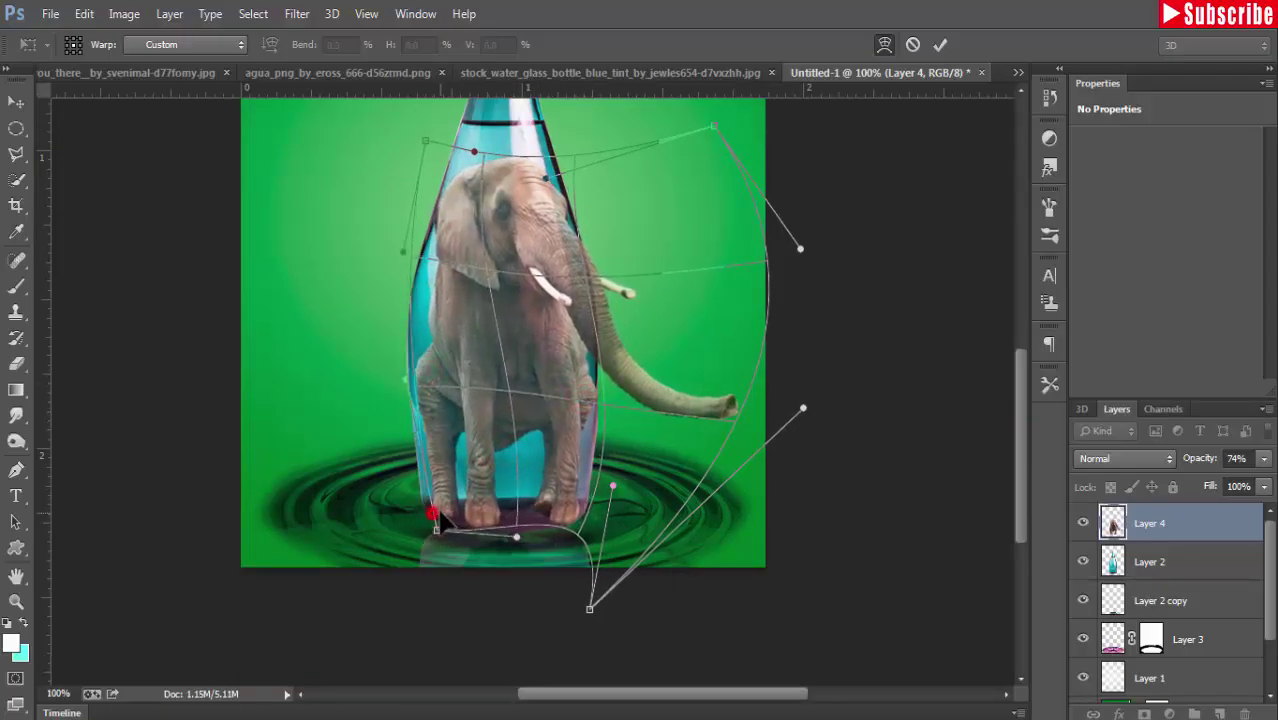
{"action": "left_click", "coordinate": [17, 104]}
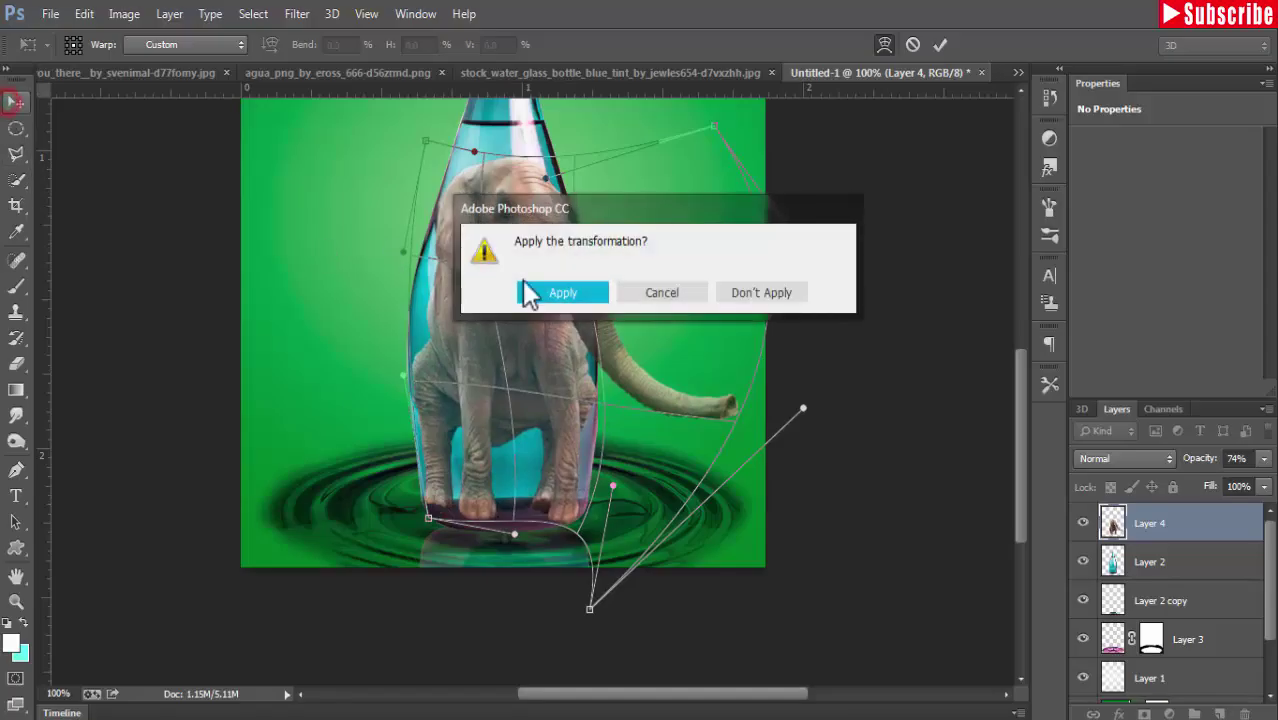
{"action": "left_click", "coordinate": [552, 291]}
{"action": "scroll", "coordinate": [696, 289], "scroll_direction": "up", "scroll_amount": 3}
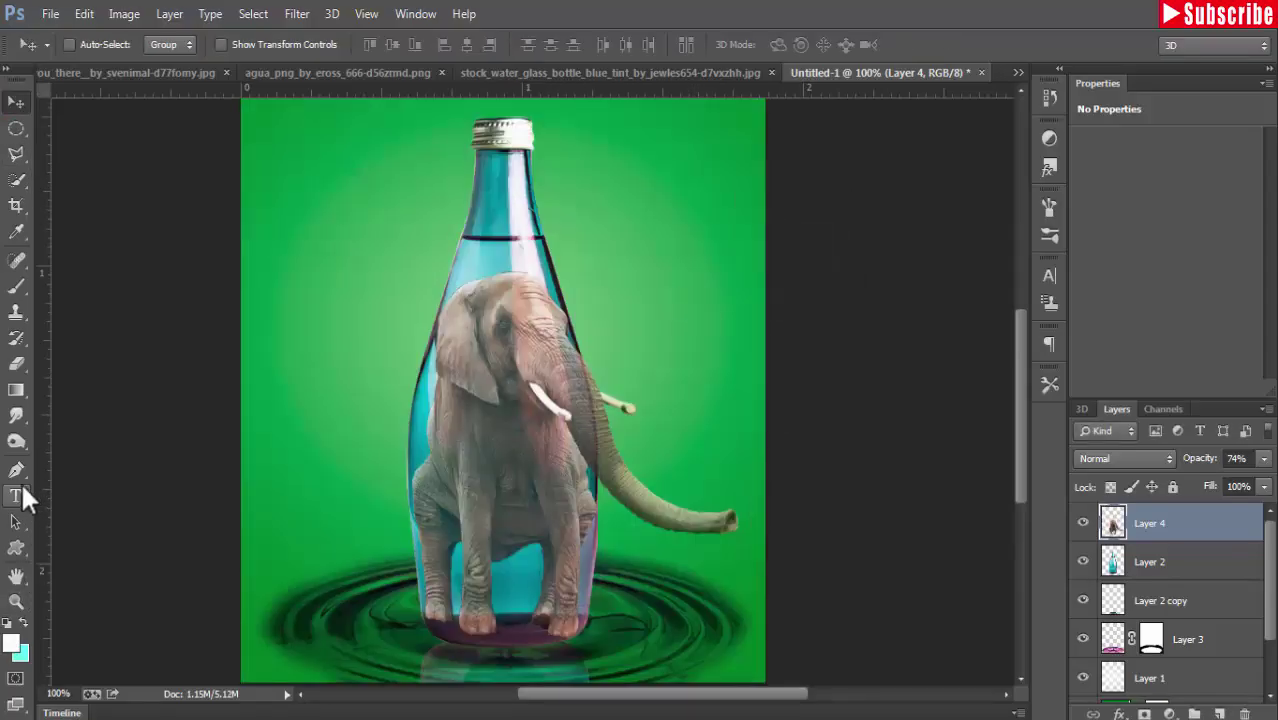
{"action": "left_click", "coordinate": [16, 472]}
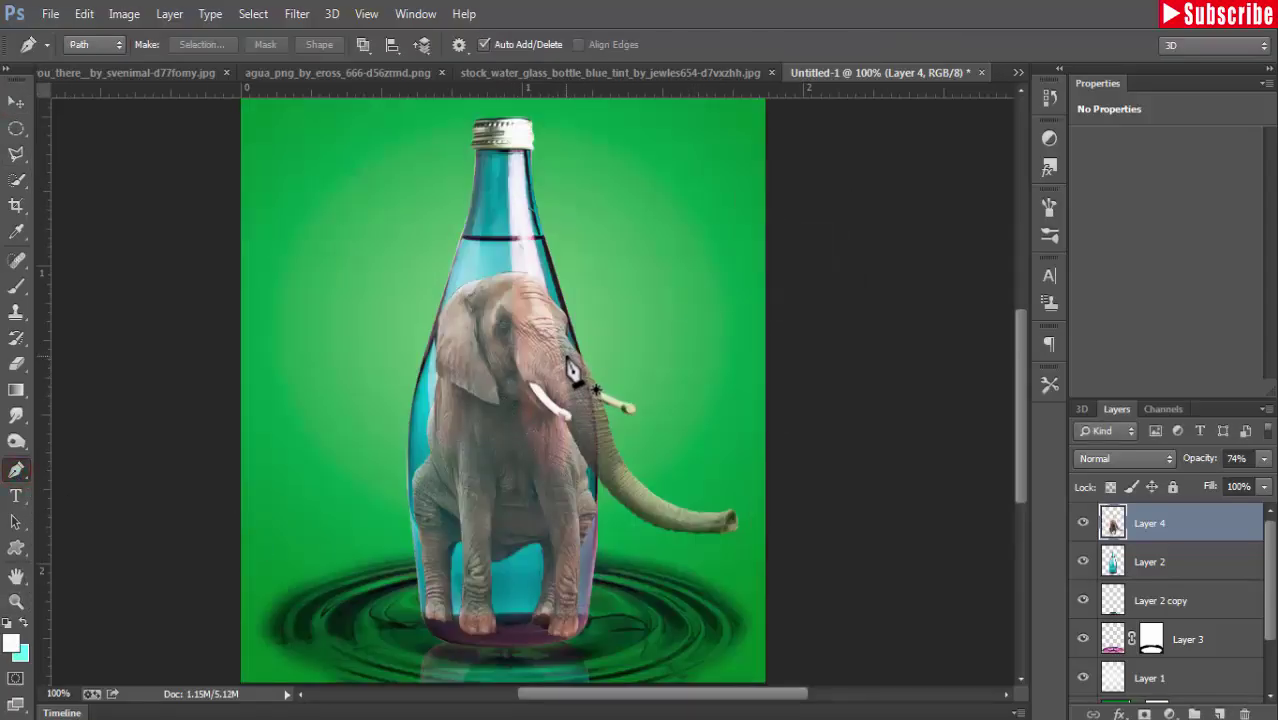
Trace a closed path around the elephant's trunk and convert it to a selection
{"action": "scroll", "coordinate": [567, 370], "scroll_direction": "up", "scroll_amount": 1}
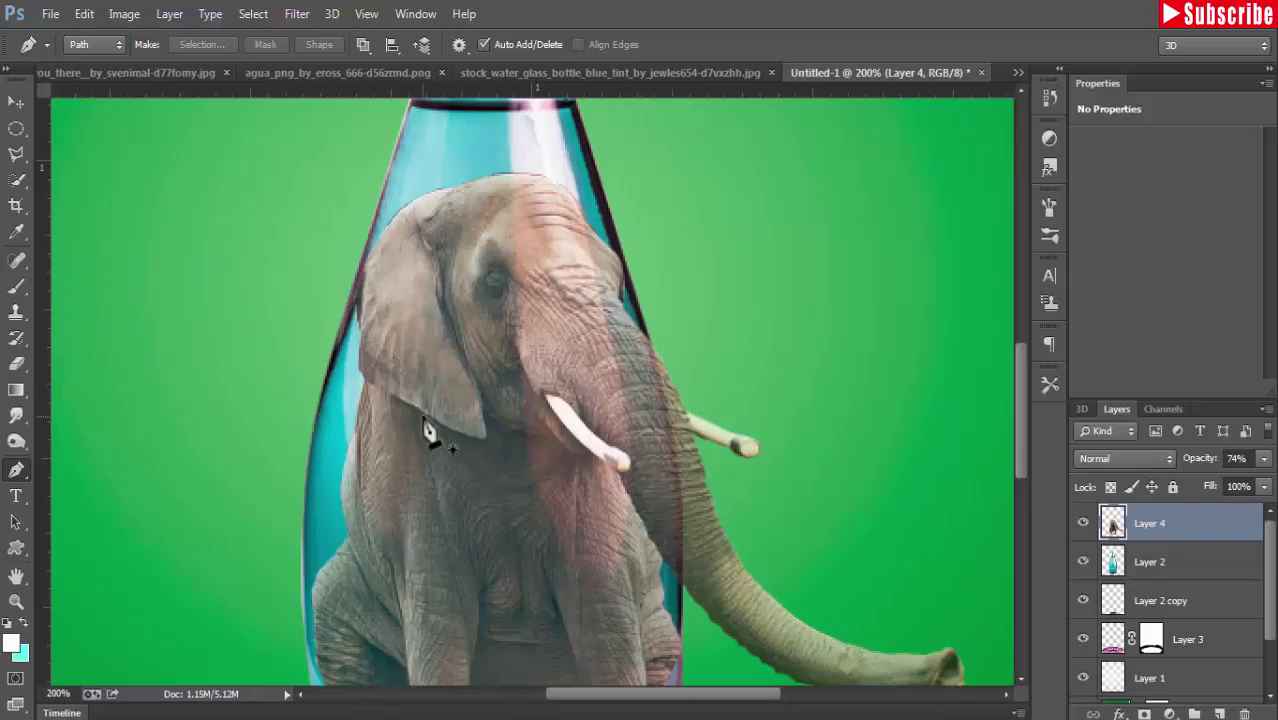
{"action": "left_click", "coordinate": [619, 478]}
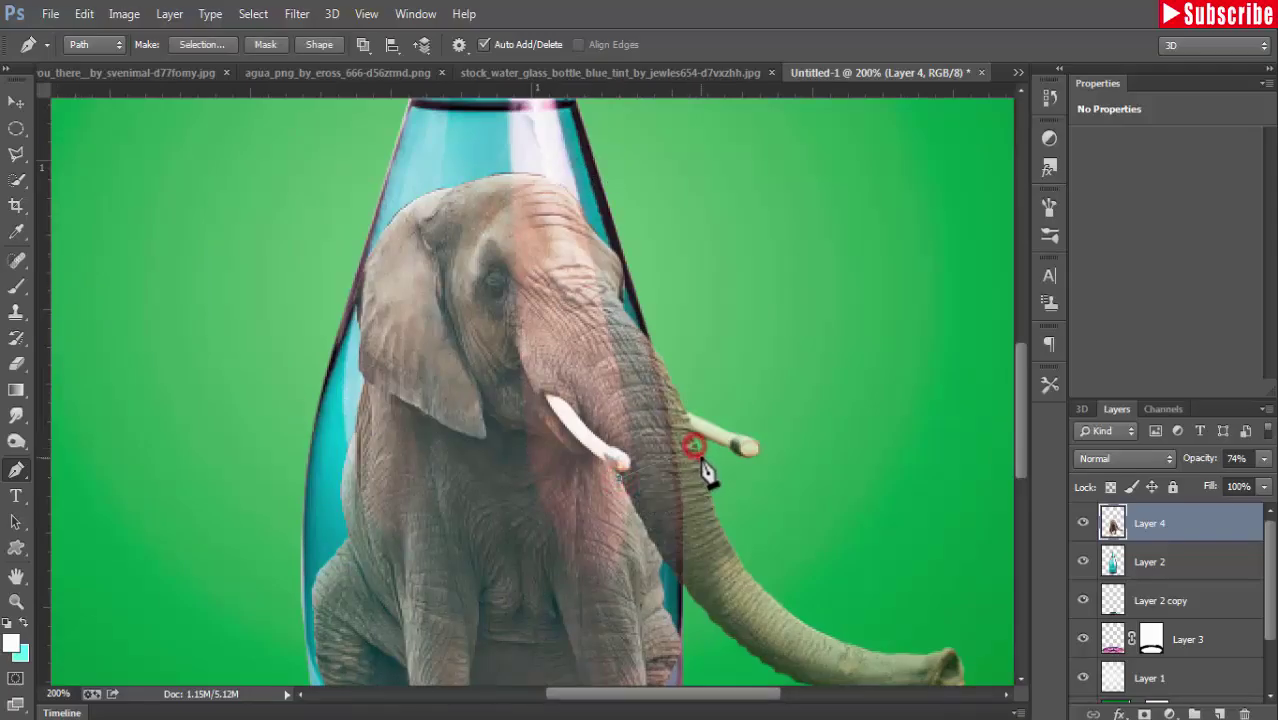
{"action": "key", "text": "ctrl+plus"}
{"action": "left_click_drag", "start_coordinate": [708, 520], "coordinate": [460, 240]}
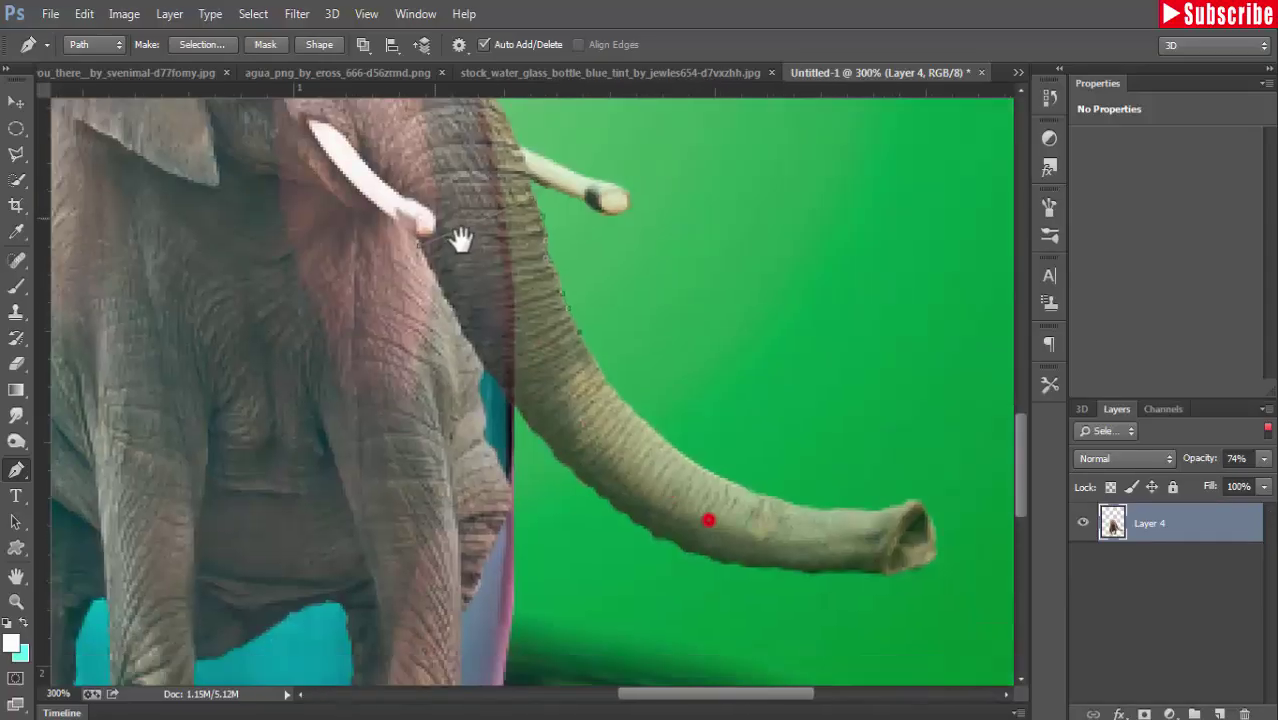
{"action": "mouse_move", "coordinate": [585, 345]}
{"action": "left_mouse_down"}
{"action": "mouse_move", "coordinate": [676, 460]}
{"action": "mouse_move", "coordinate": [747, 502]}
{"action": "mouse_move", "coordinate": [927, 522]}
{"action": "mouse_move", "coordinate": [921, 579]}
{"action": "mouse_move", "coordinate": [733, 578]}
{"action": "mouse_move", "coordinate": [588, 491]}
{"action": "mouse_move", "coordinate": [527, 437]}
{"action": "mouse_move", "coordinate": [451, 309]}
{"action": "mouse_move", "coordinate": [464, 263]}
{"action": "left_mouse_up"}
{"action": "right_click", "coordinate": [464, 263]}
{"action": "left_click", "coordinate": [641, 339]}
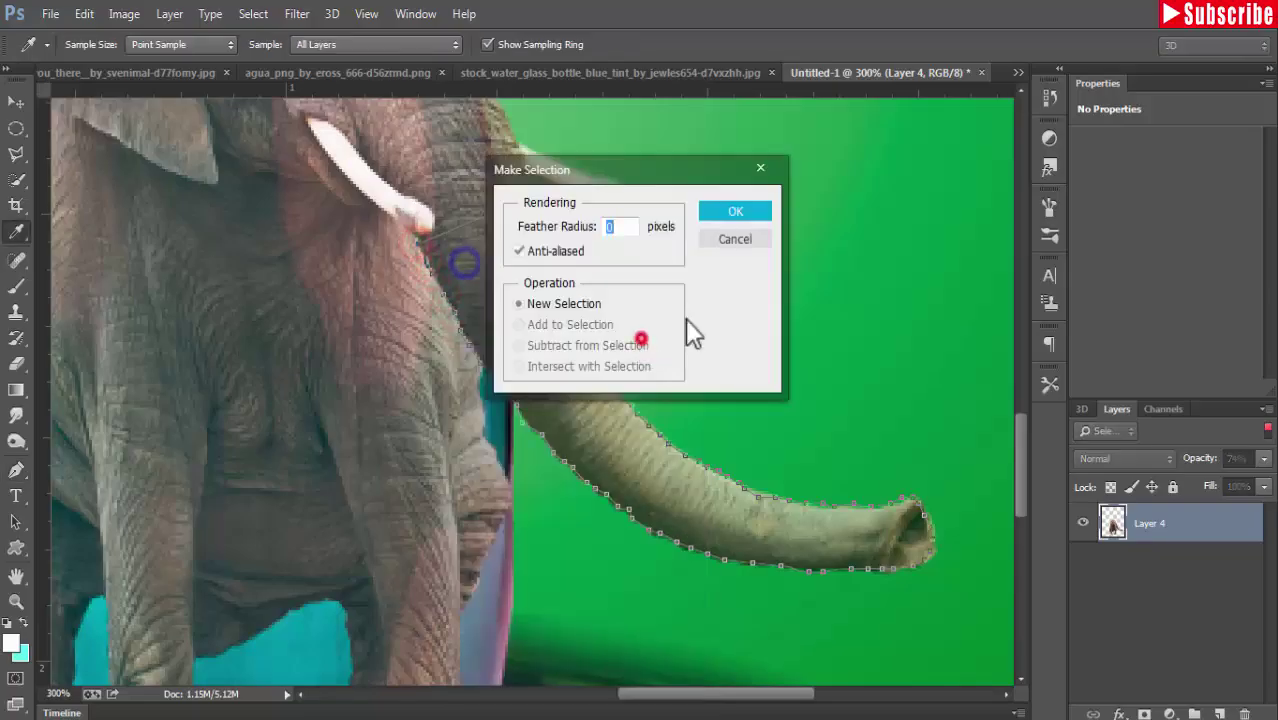
{"action": "key", "text": "Return"}
Fit the whole image on screen and copy the selected trunk
{"action": "key", "text": "ctrl+minus"}
{"action": "key", "text": "ctrl+minus"}
{"action": "key", "text": "ctrl+minus"}
{"action": "key", "text": "ctrl+minus"}
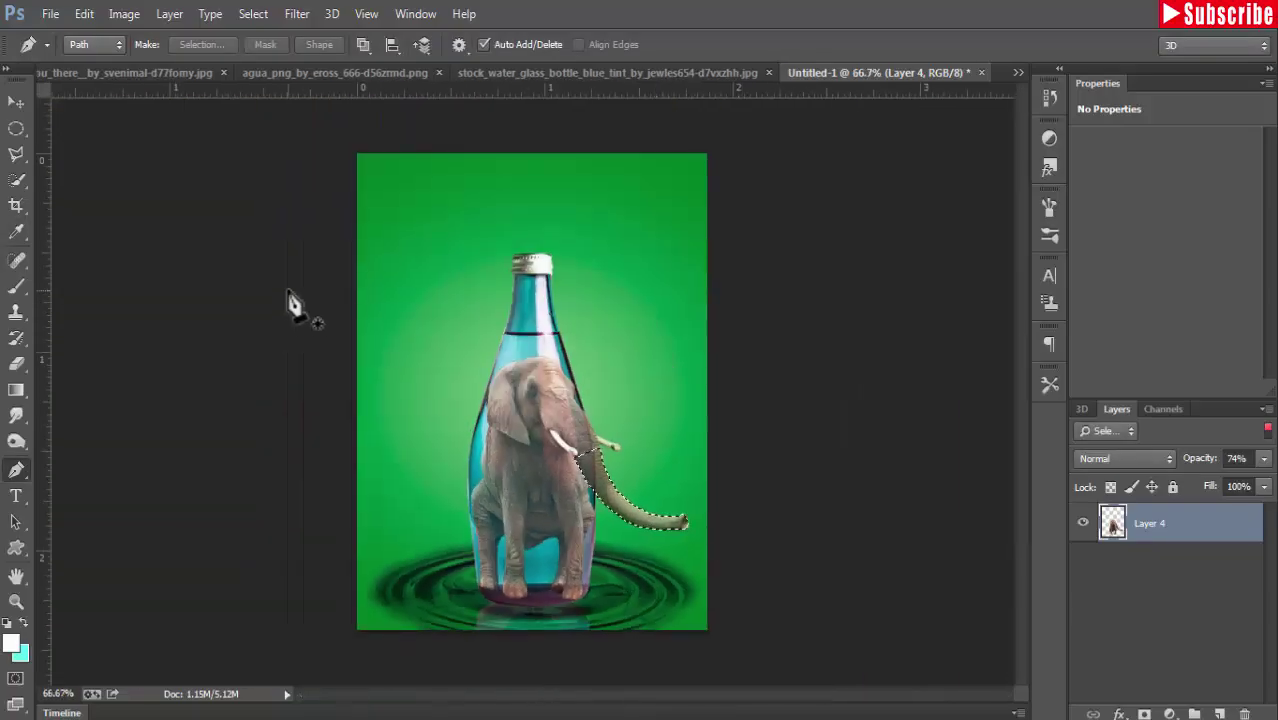
{"action": "key", "text": "ctrl+0"}
{"action": "left_click", "coordinate": [84, 13]}
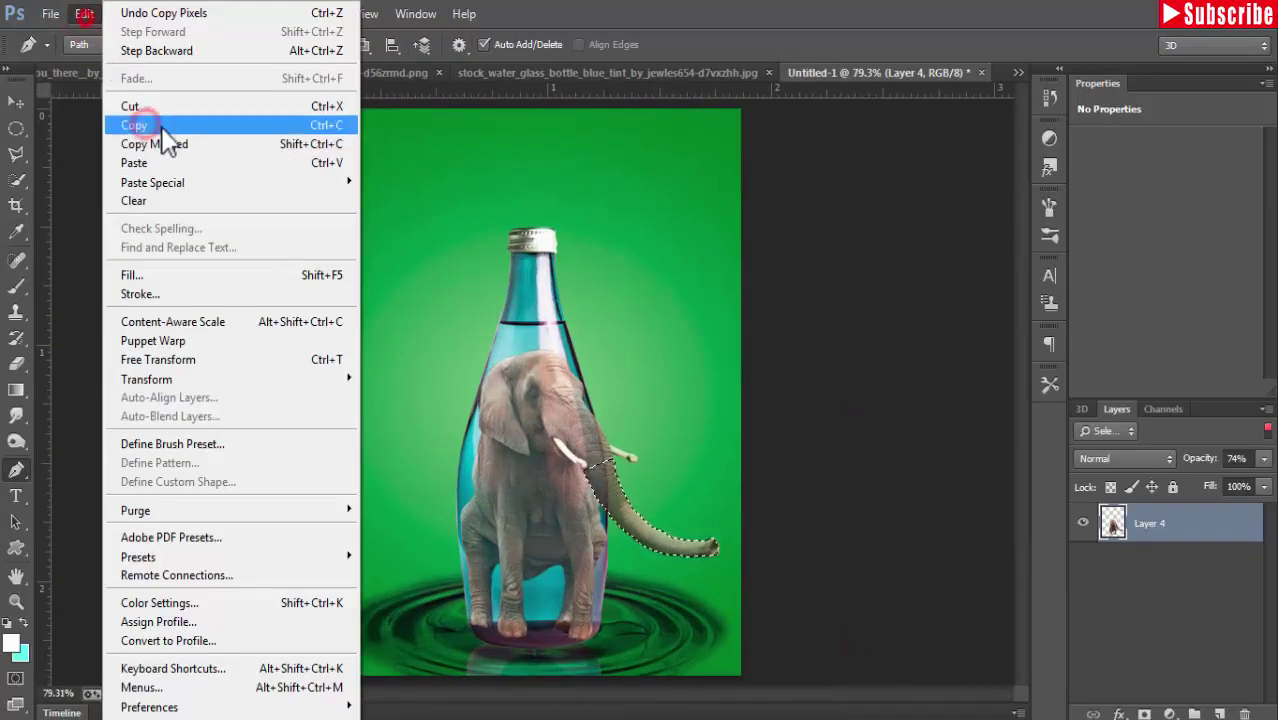
{"action": "left_click", "coordinate": [162, 127]}
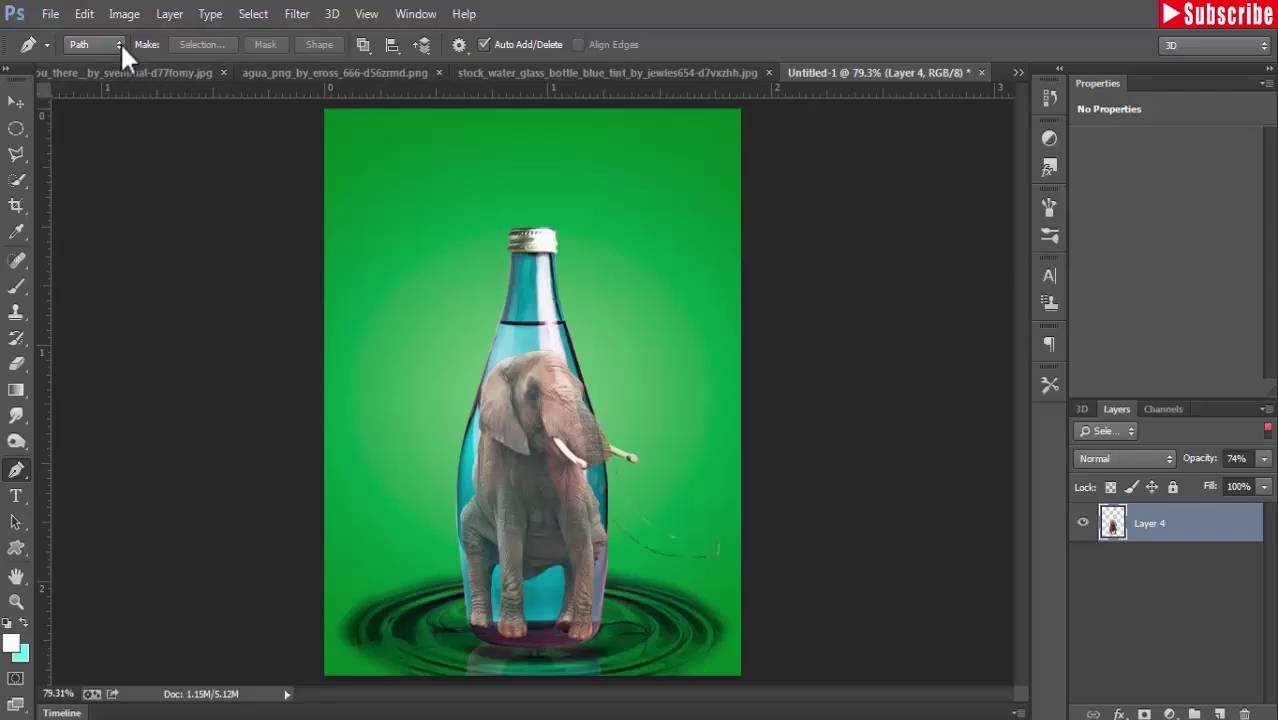
{"action": "left_click", "coordinate": [84, 14]}
Paste the trunk as Layer 5 and rotate it upward from the face through the bottle neck
{"action": "left_click", "coordinate": [200, 160]}
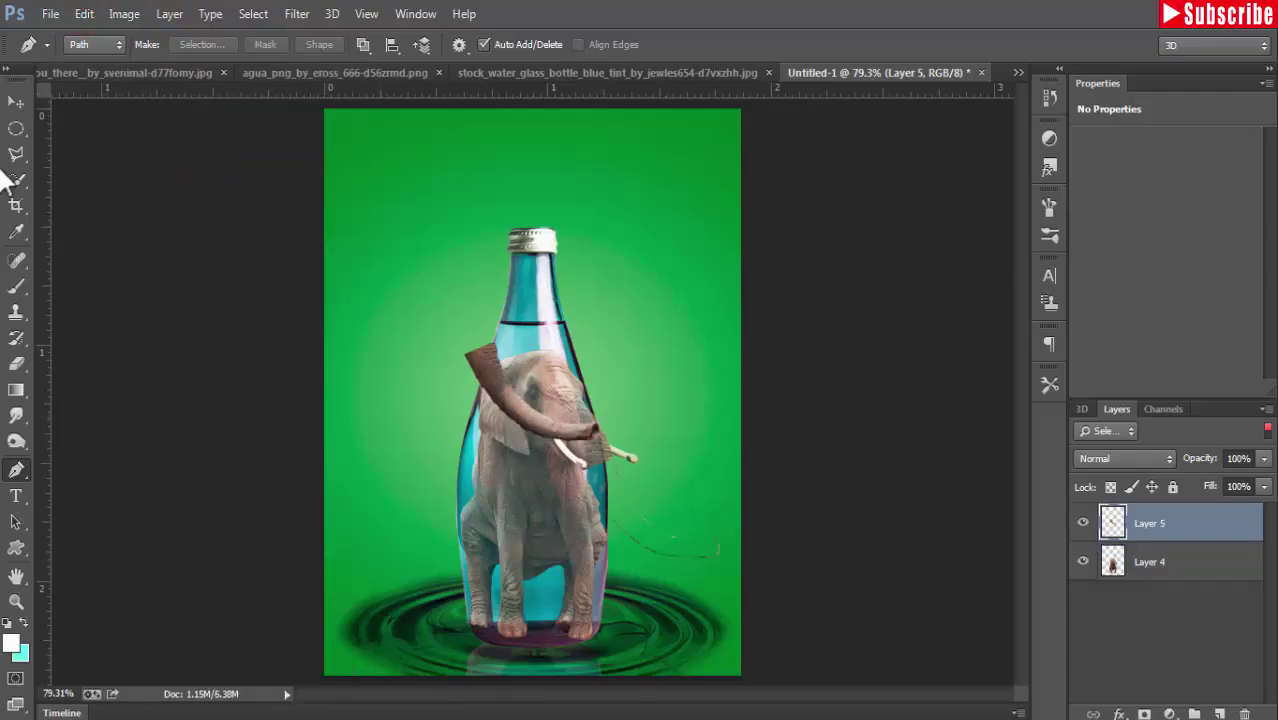
{"action": "left_click", "coordinate": [16, 106]}
{"action": "left_click_drag", "start_coordinate": [490, 384], "coordinate": [588, 460]}
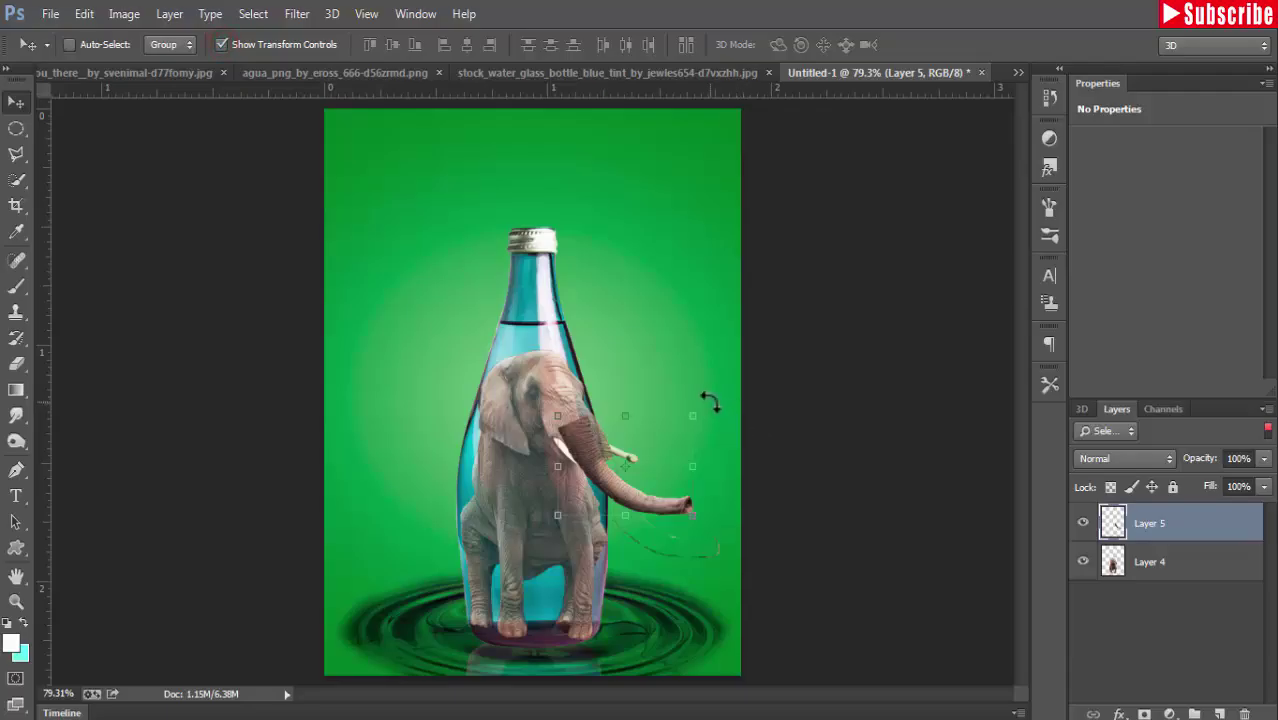
{"action": "key", "text": "ctrl+t"}
{"action": "mouse_move", "coordinate": [705, 322]}
{"action": "left_mouse_down"}
{"action": "mouse_move", "coordinate": [445, 259]}
{"action": "mouse_move", "coordinate": [399, 271]}
{"action": "left_mouse_up"}
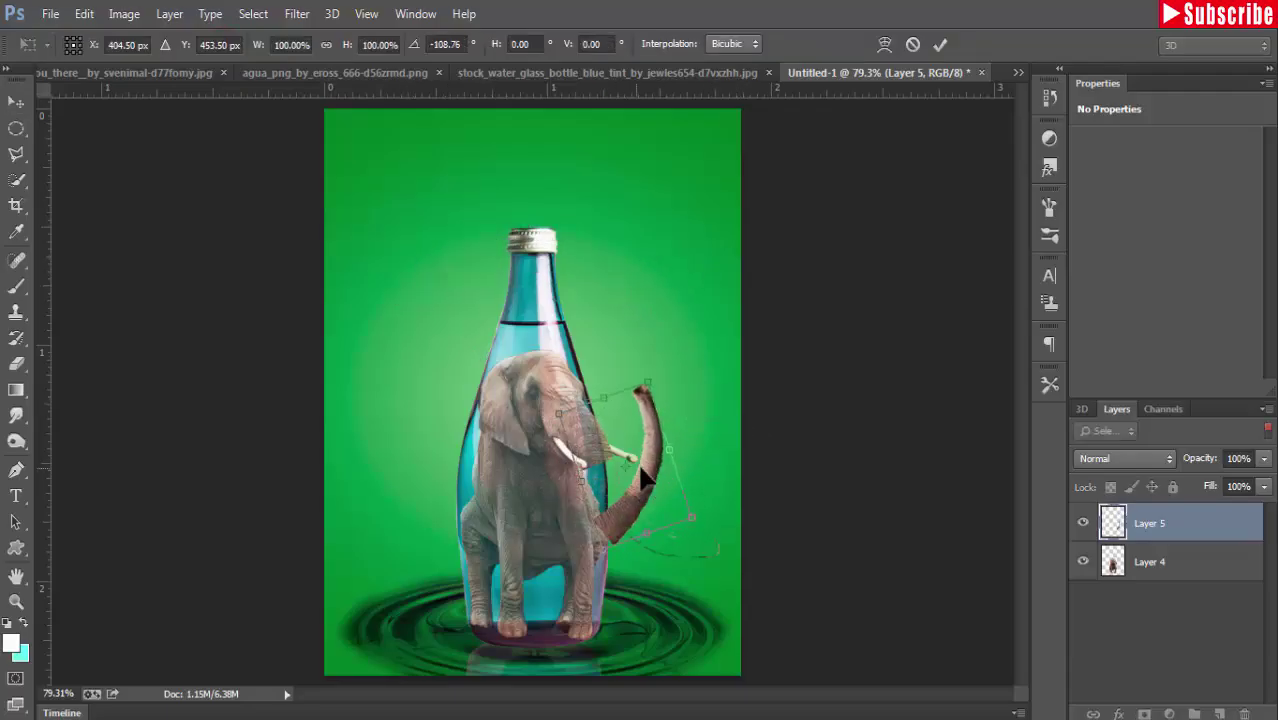
{"action": "left_click_drag", "start_coordinate": [656, 481], "coordinate": [630, 400]}
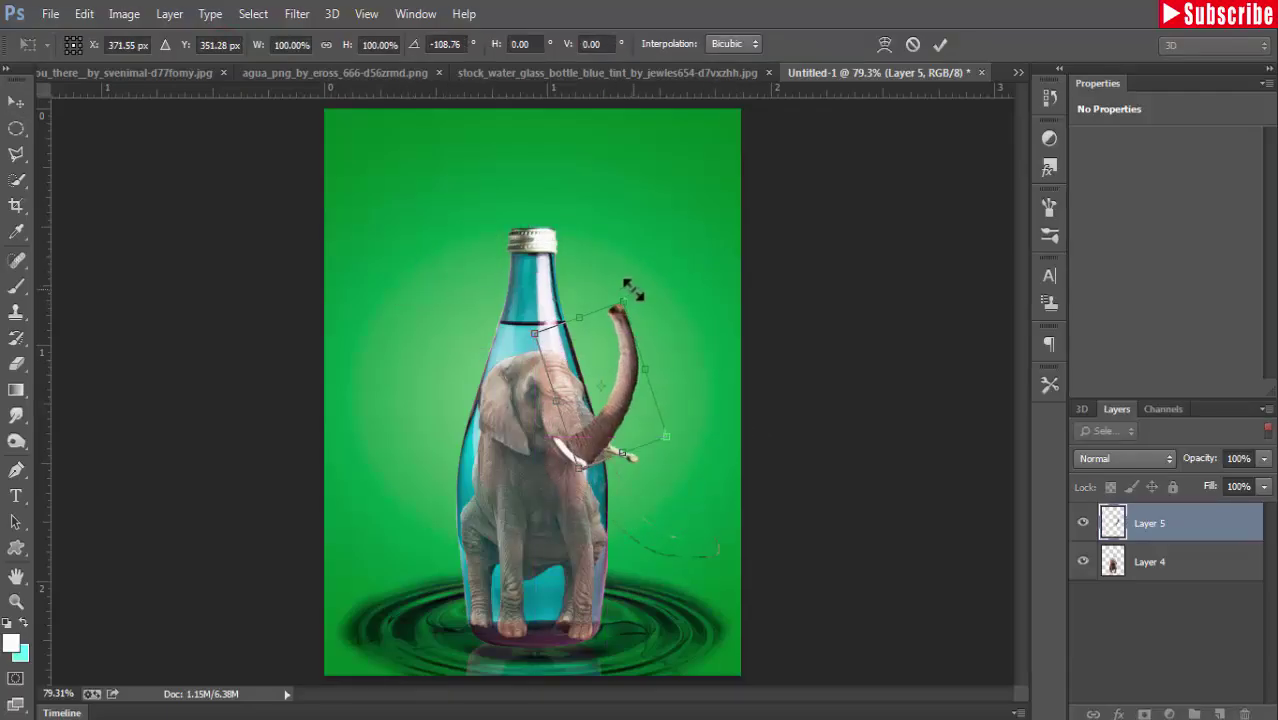
{"action": "left_click_drag", "start_coordinate": [634, 289], "coordinate": [575, 285]}
{"action": "mouse_move", "coordinate": [629, 467]}
{"action": "left_mouse_down"}
{"action": "mouse_move", "coordinate": [549, 347]}
{"action": "mouse_move", "coordinate": [534, 385]}
{"action": "left_mouse_up"}
Stretch the trunk longer, skew and widen its base, then apply the free transform
{"action": "left_click_drag", "start_coordinate": [402, 320], "coordinate": [405, 283]}
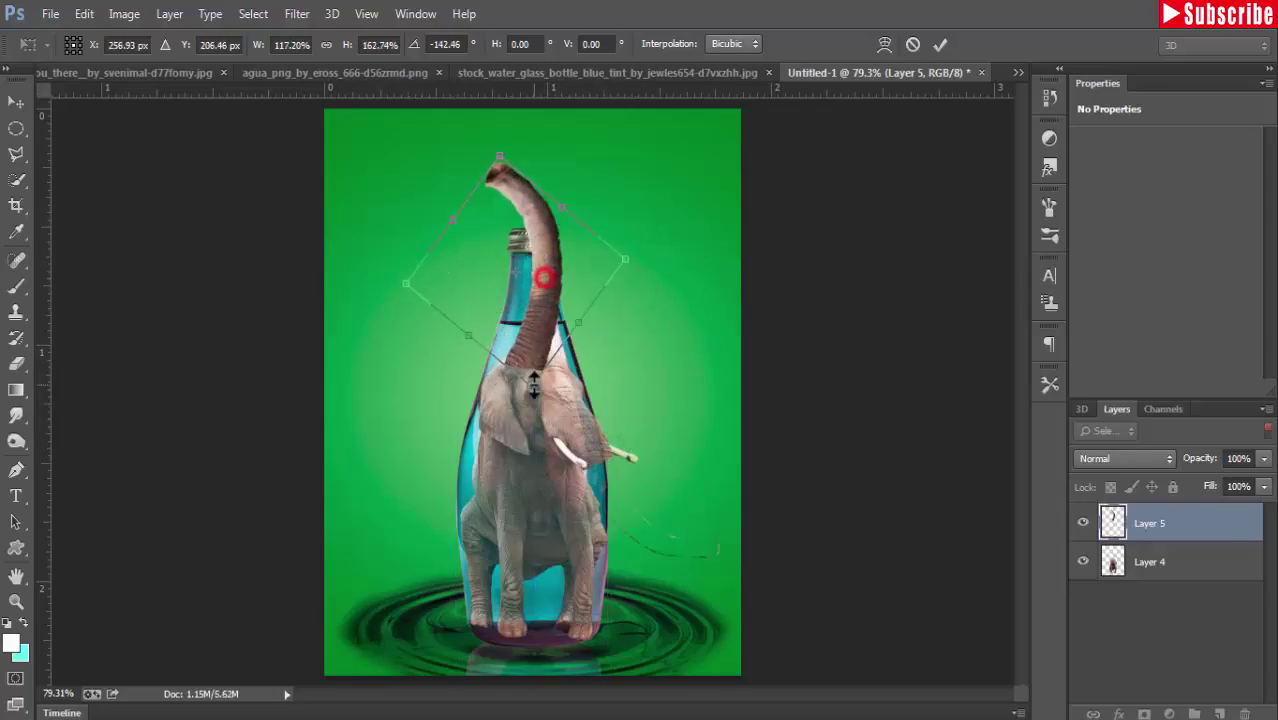
{"action": "left_click_drag", "start_coordinate": [536, 398], "coordinate": [612, 432]}
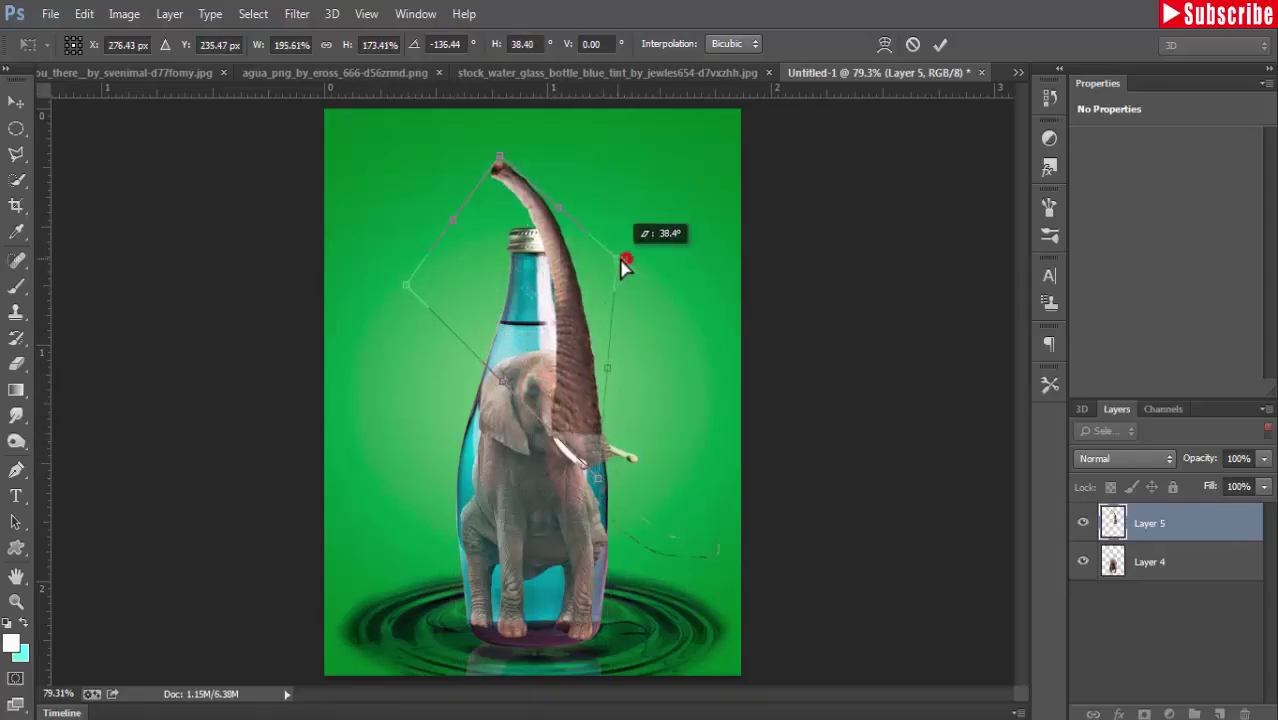
{"action": "left_click_drag", "start_coordinate": [627, 262], "coordinate": [610, 260]}
{"action": "left_click_drag", "start_coordinate": [571, 332], "coordinate": [568, 340]}
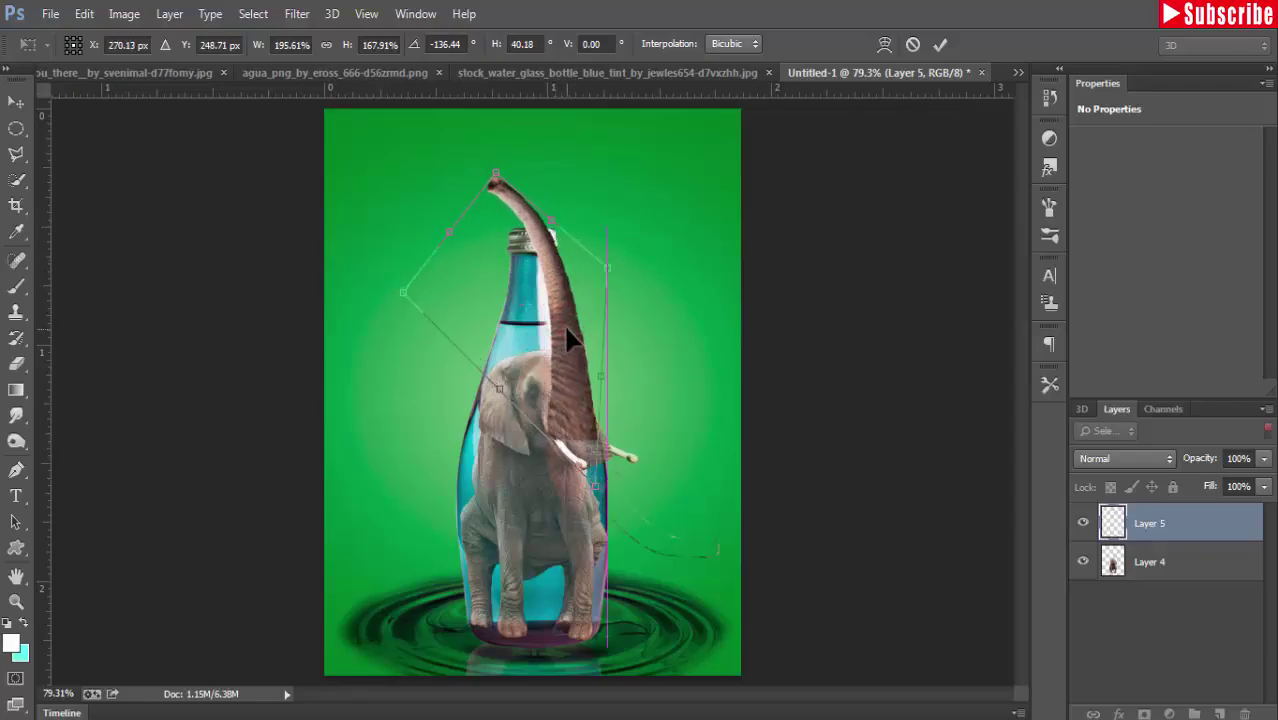
{"action": "left_click", "coordinate": [21, 106]}
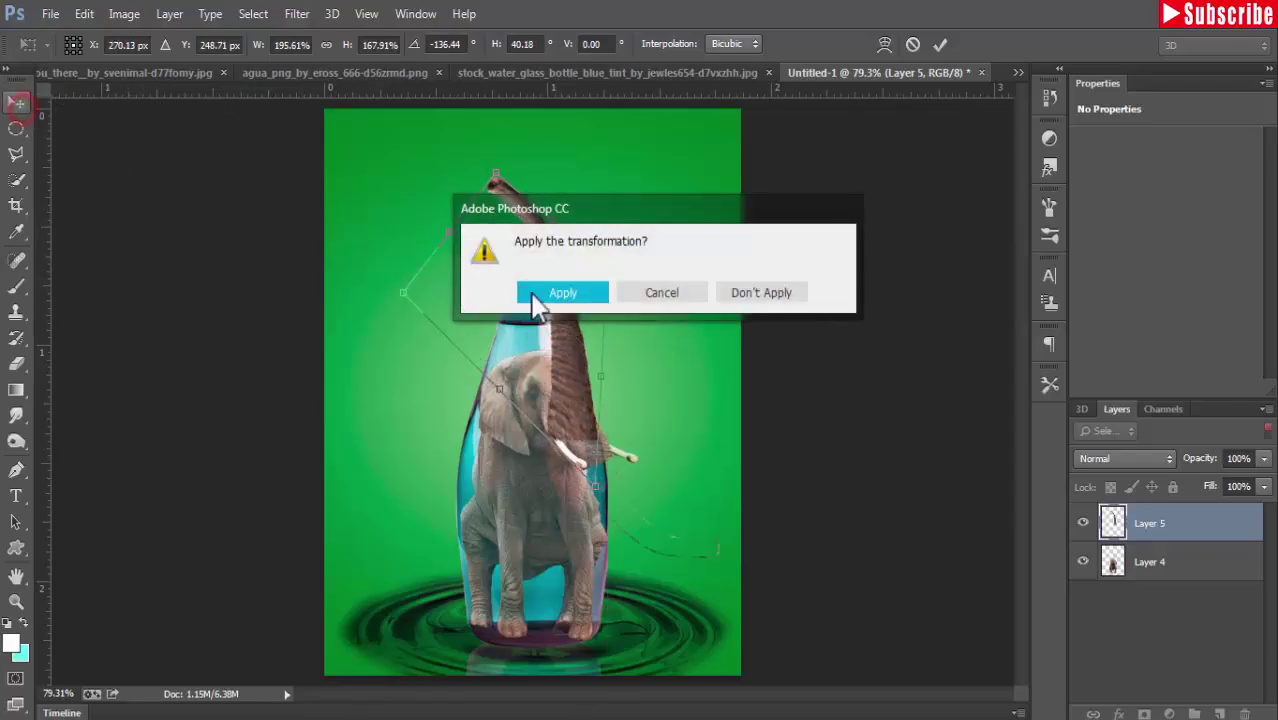
{"action": "left_click", "coordinate": [528, 289]}
Warp the trunk's lower part to meet the elephant's face and apply the warp
{"action": "left_click", "coordinate": [84, 14]}
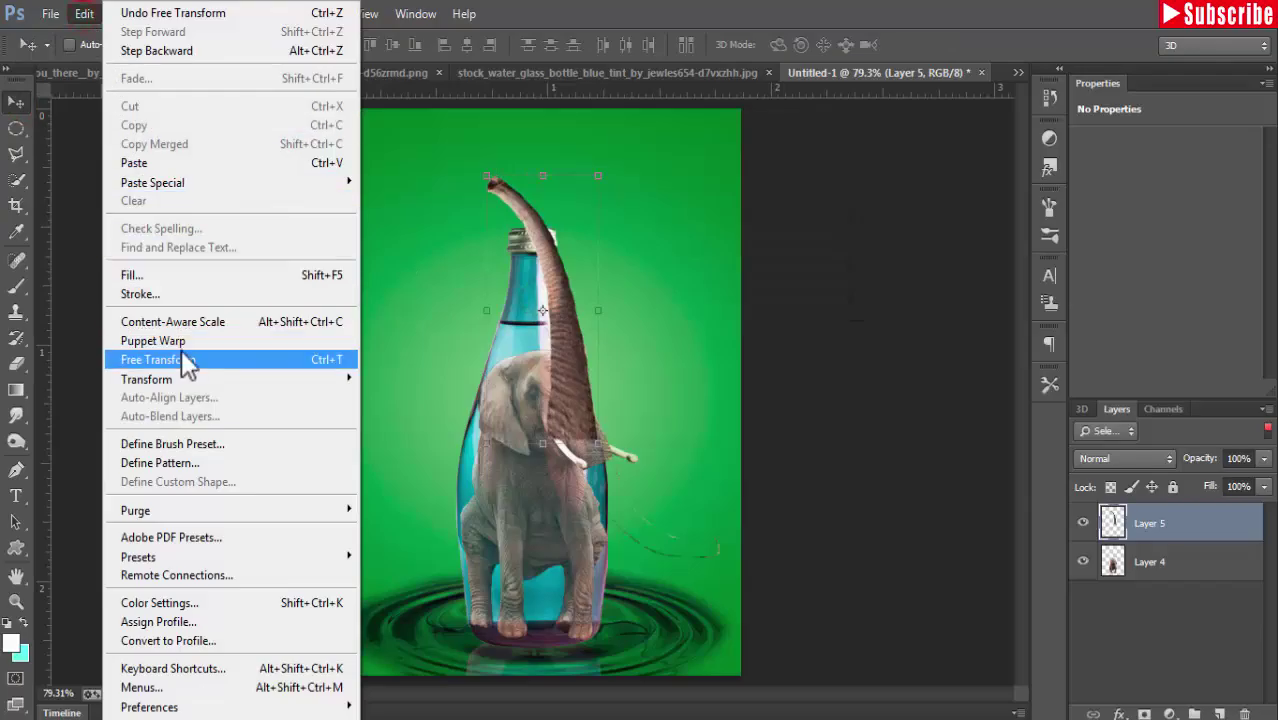
{"action": "left_click", "coordinate": [422, 501]}
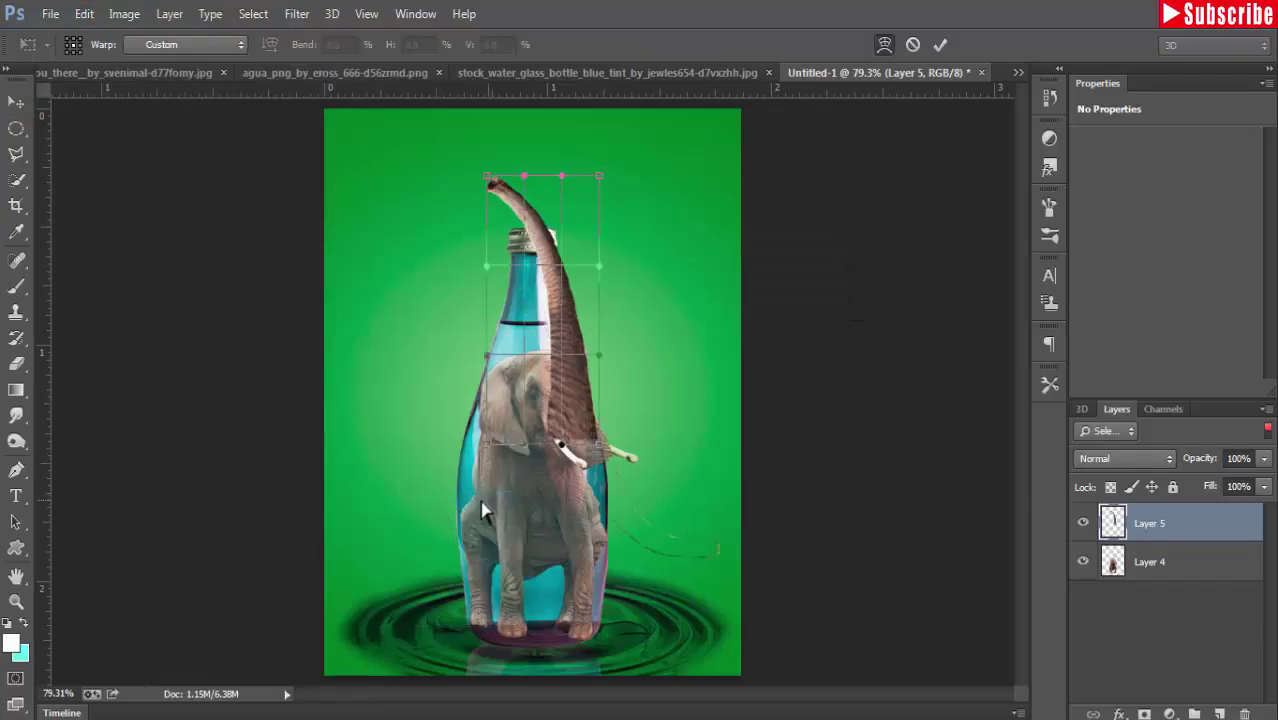
{"action": "left_click_drag", "start_coordinate": [588, 452], "coordinate": [580, 456]}
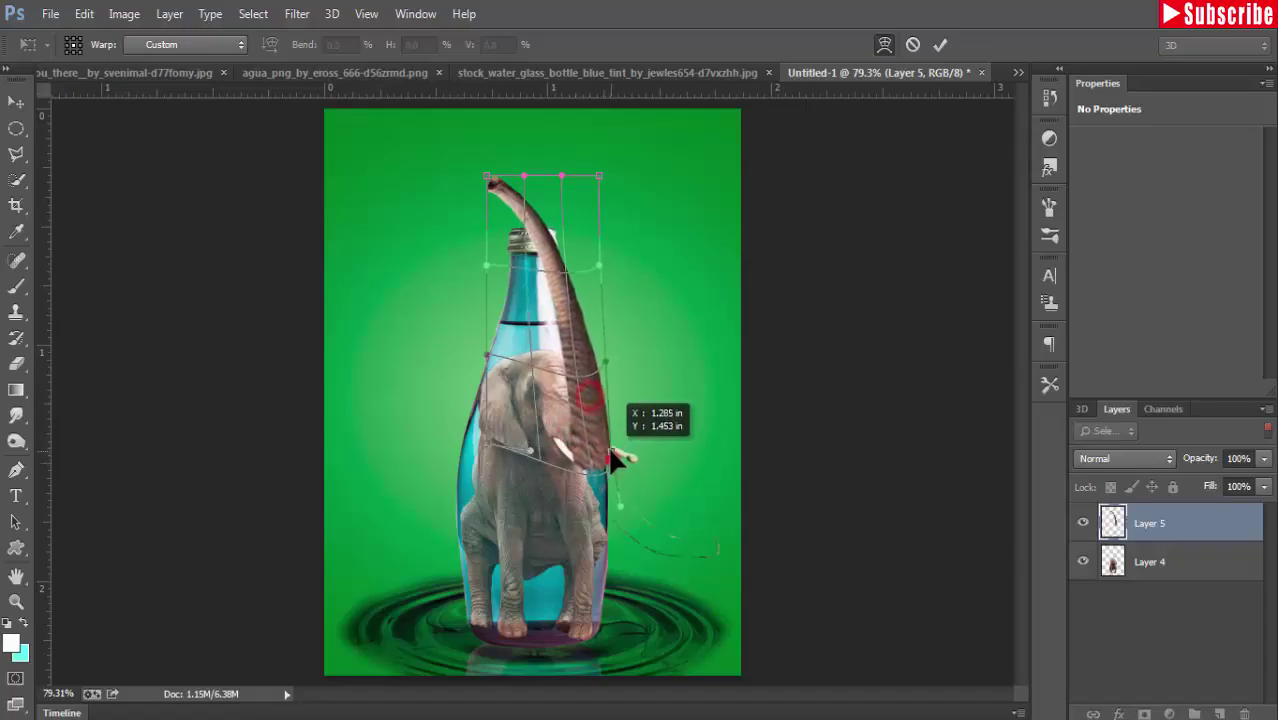
{"action": "left_click_drag", "start_coordinate": [578, 453], "coordinate": [604, 466]}
{"action": "left_click_drag", "start_coordinate": [604, 360], "coordinate": [614, 402]}
{"action": "left_click", "coordinate": [16, 101]}
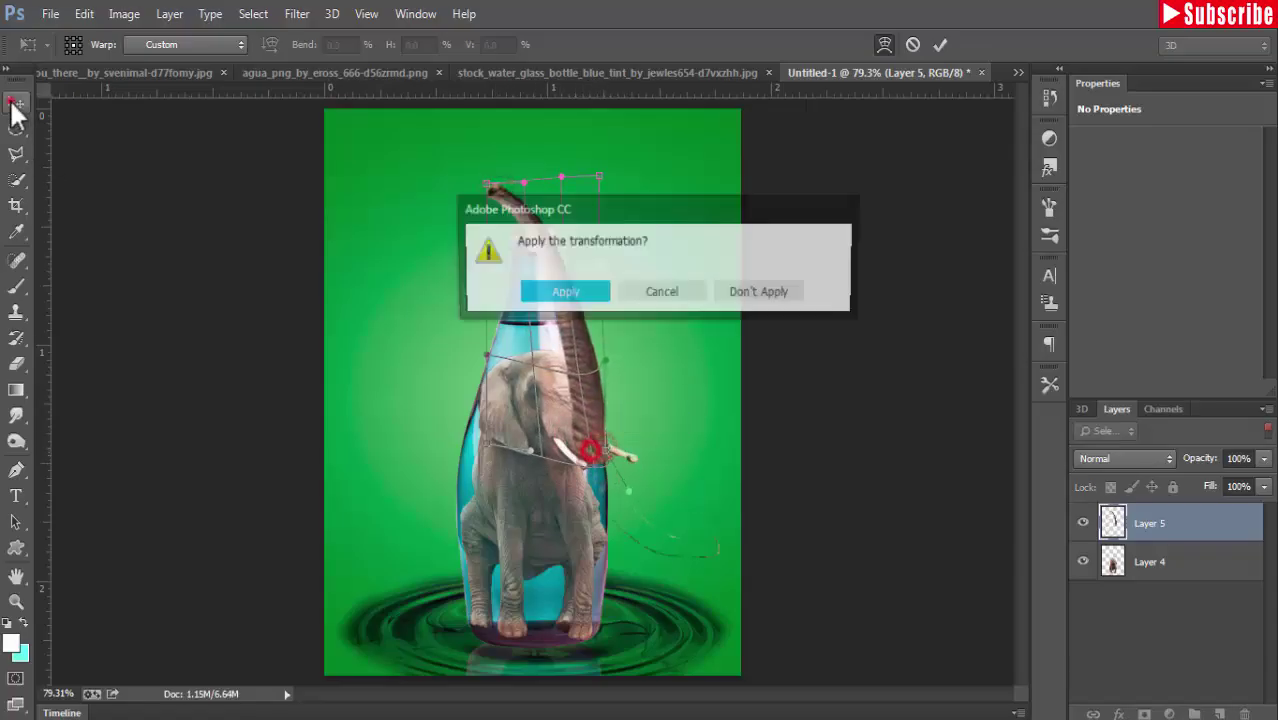
{"action": "key", "text": "Return"}
{"action": "left_click", "coordinate": [1112, 560]}
Add a layer mask to elephant Layer 4 and set up the Brush with black foreground
{"action": "key", "text": "7"}
{"action": "key", "text": "4"}
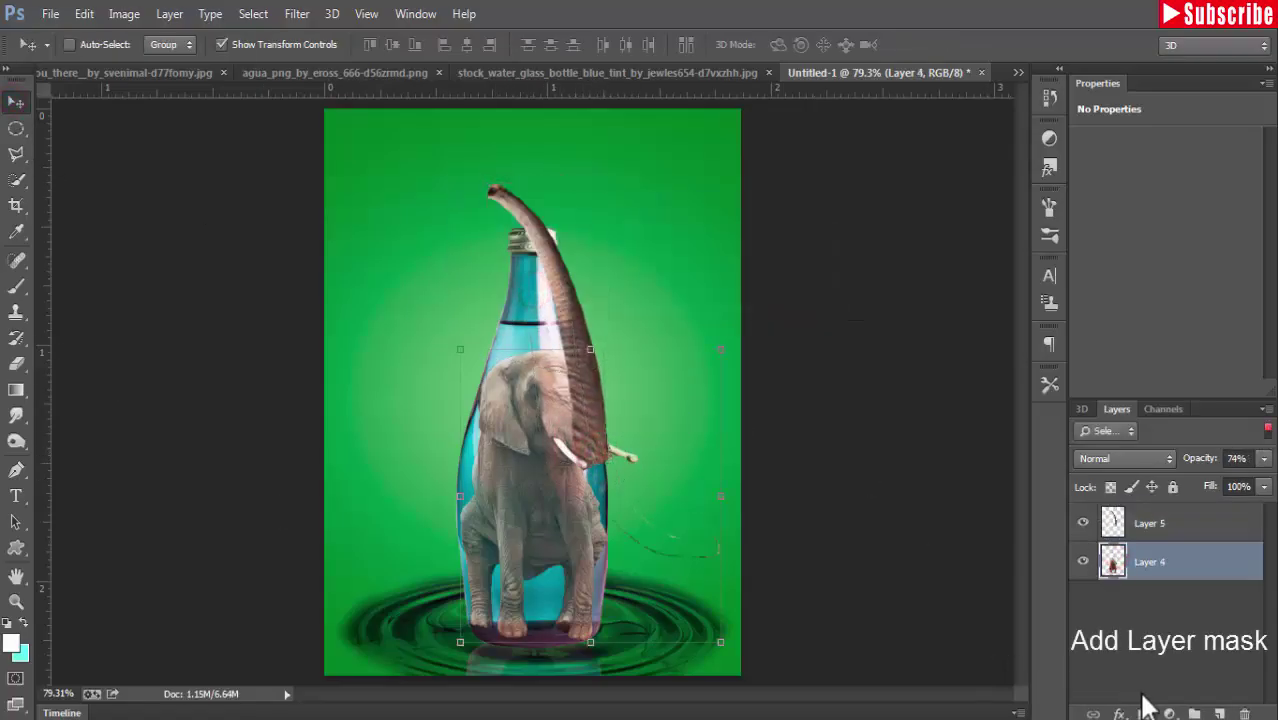
{"action": "left_click", "coordinate": [1144, 713]}
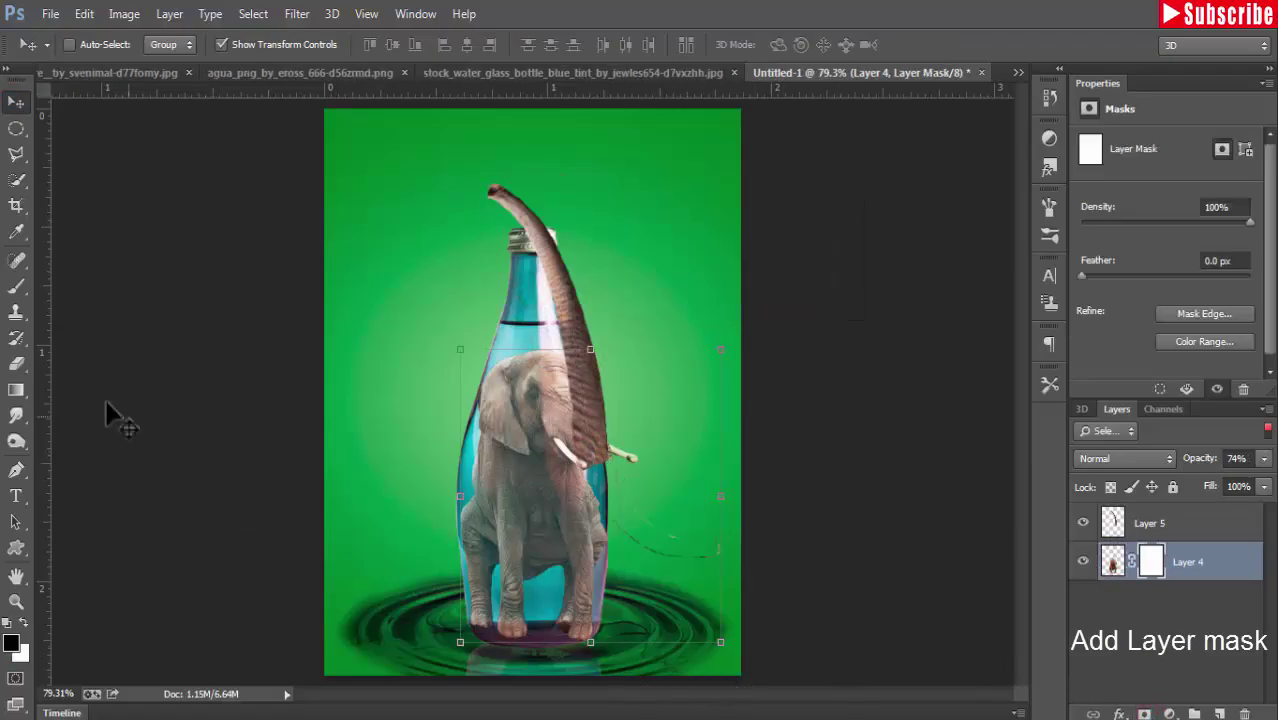
{"action": "left_click", "coordinate": [22, 289]}
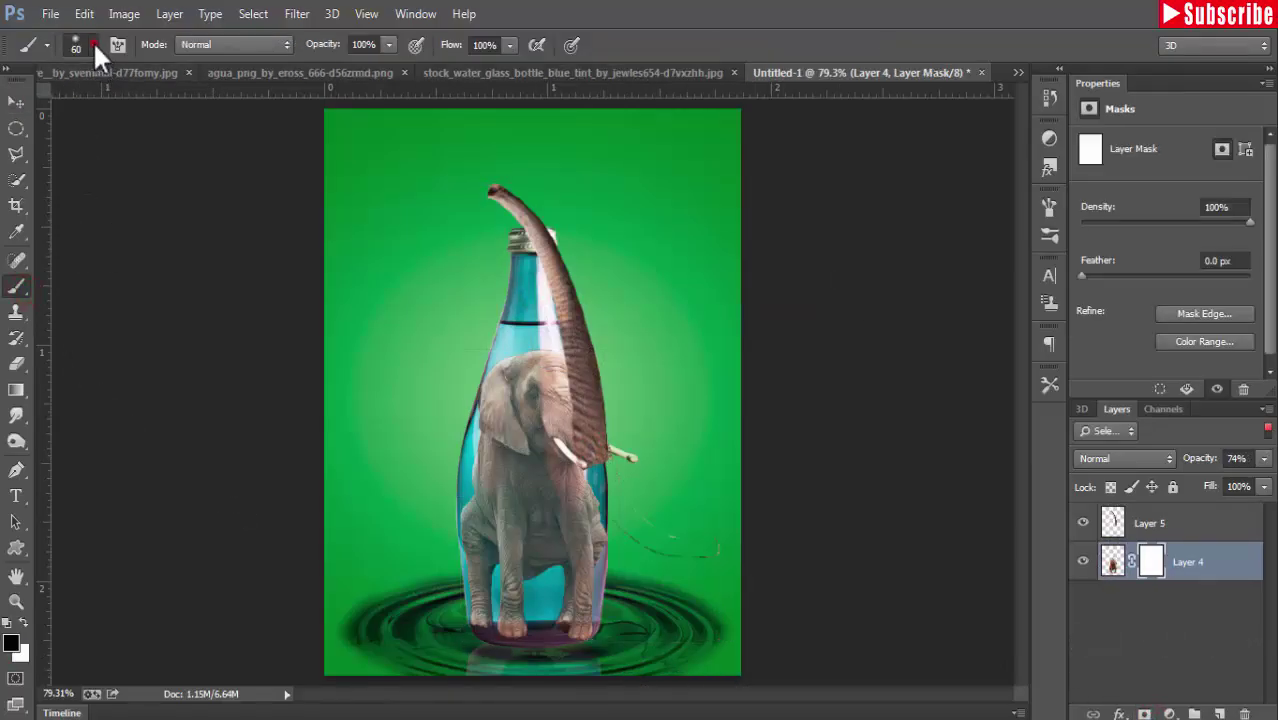
{"action": "left_click", "coordinate": [93, 45]}
{"action": "left_click", "coordinate": [805, 207]}
{"action": "left_click", "coordinate": [14, 640]}
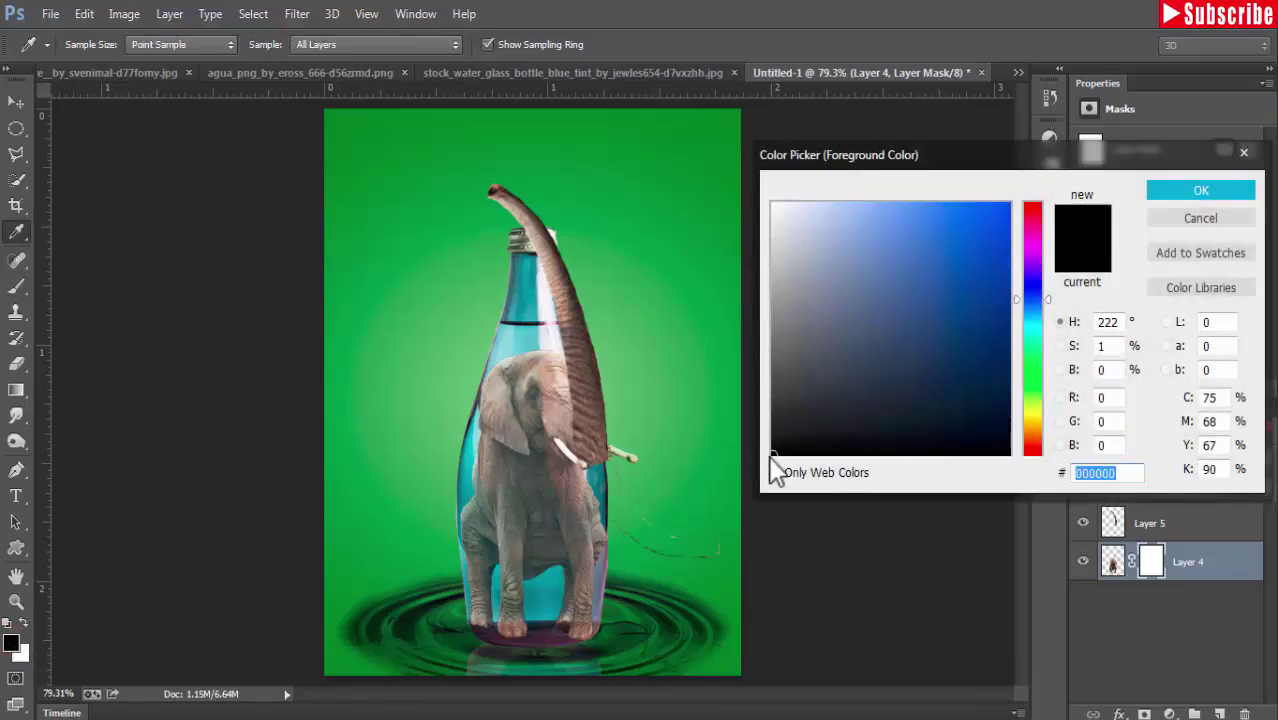
{"action": "left_click", "coordinate": [1243, 191]}
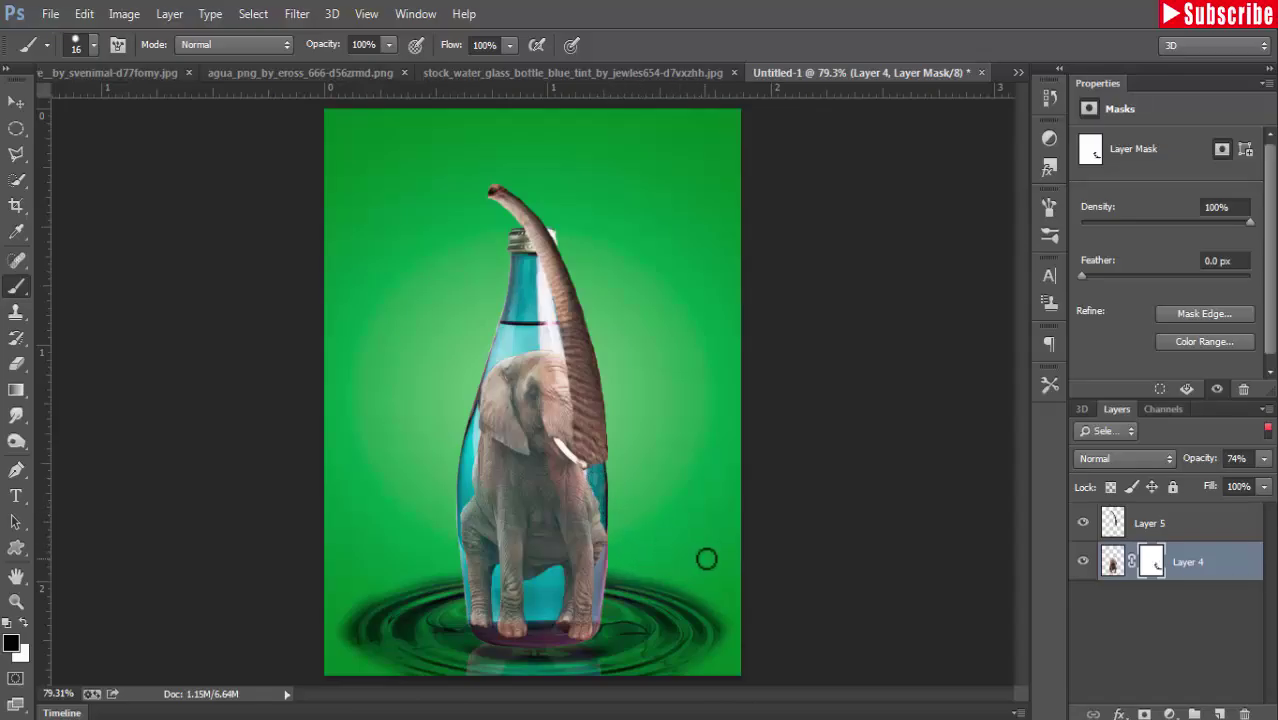
{"action": "left_click", "coordinate": [15, 101]}
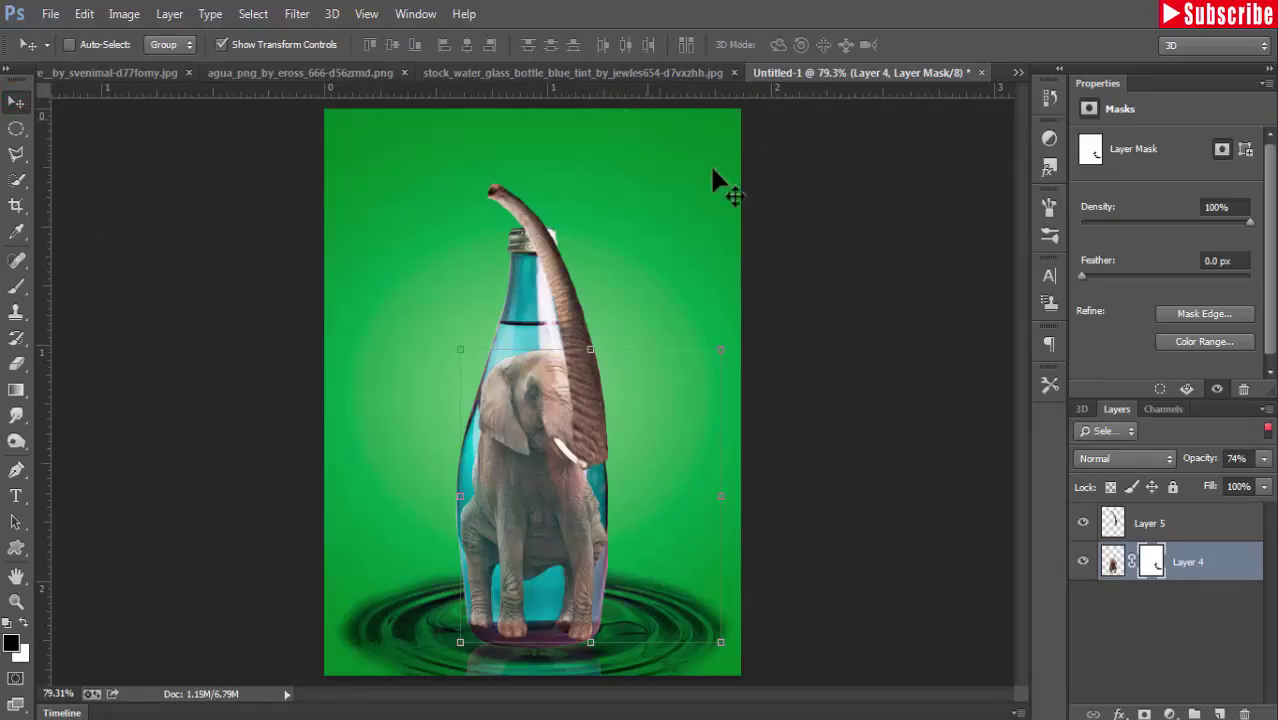
Warp the elephant's body and head to fit the bottle, then select trunk Layer 5
{"action": "left_click", "coordinate": [84, 14]}
{"action": "mouse_move", "coordinate": [147, 379]}
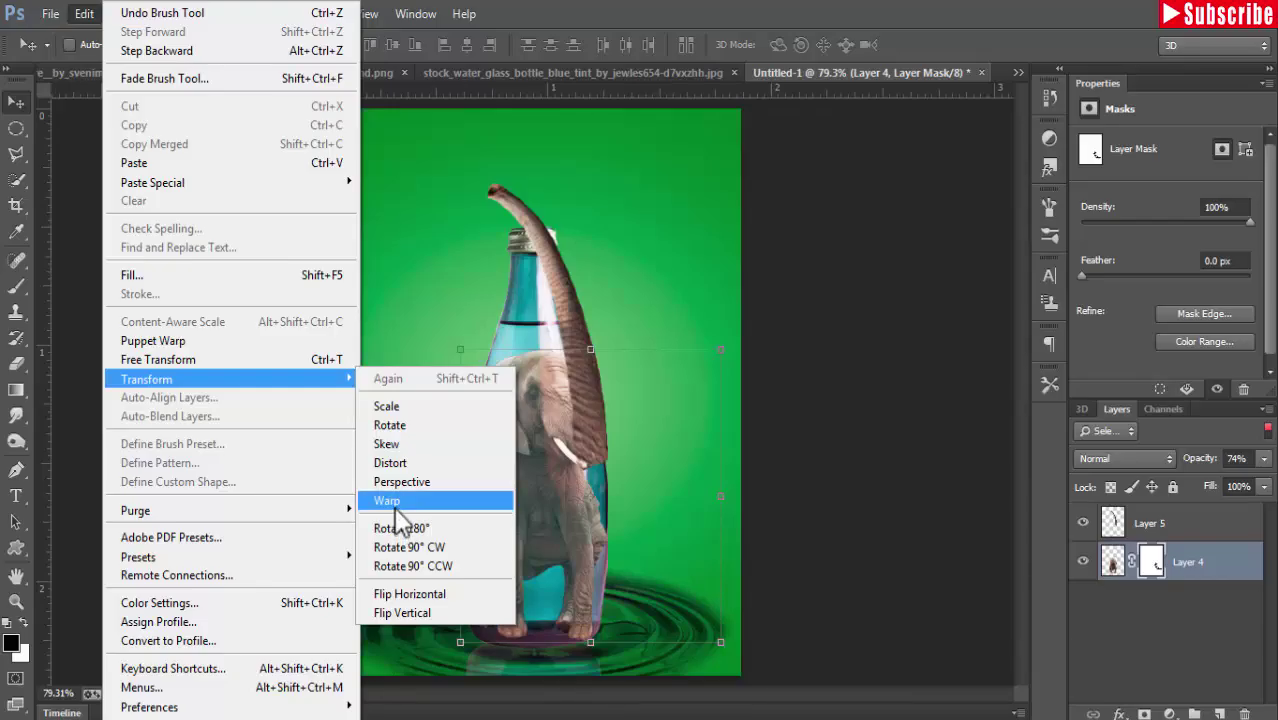
{"action": "left_click", "coordinate": [390, 500]}
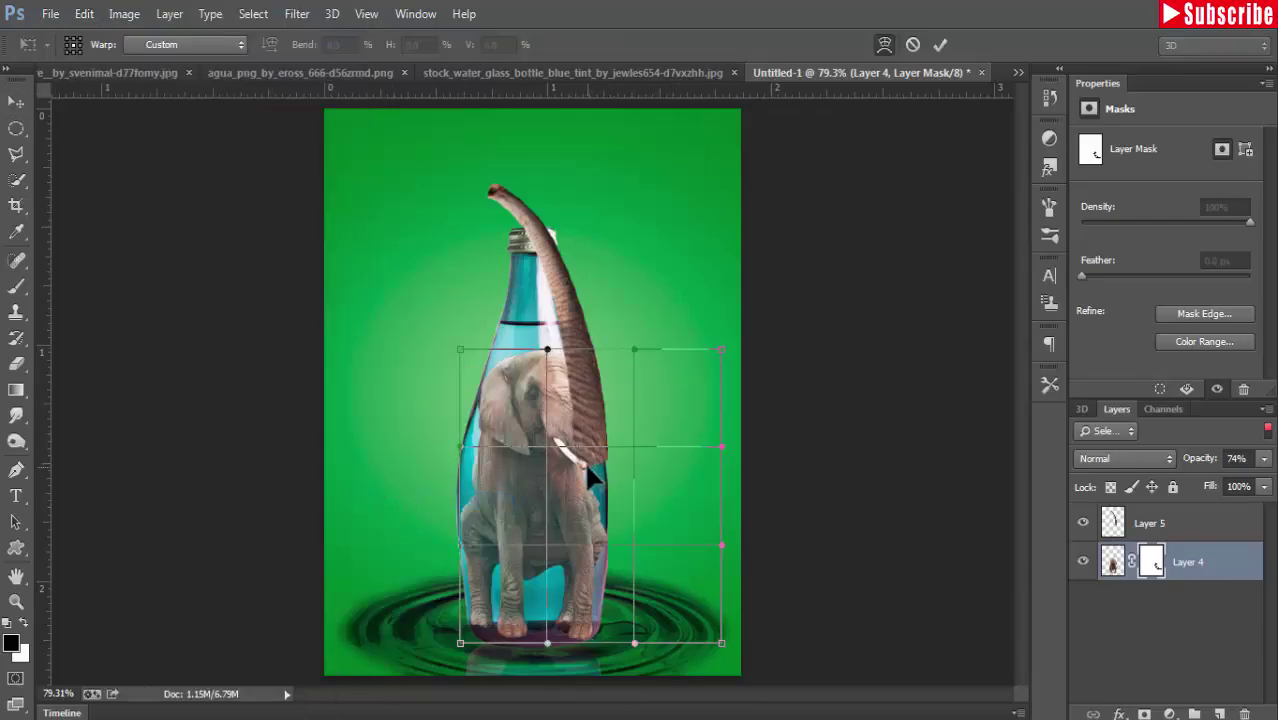
{"action": "left_click_drag", "start_coordinate": [590, 478], "coordinate": [580, 455]}
{"action": "left_click_drag", "start_coordinate": [548, 362], "coordinate": [548, 366]}
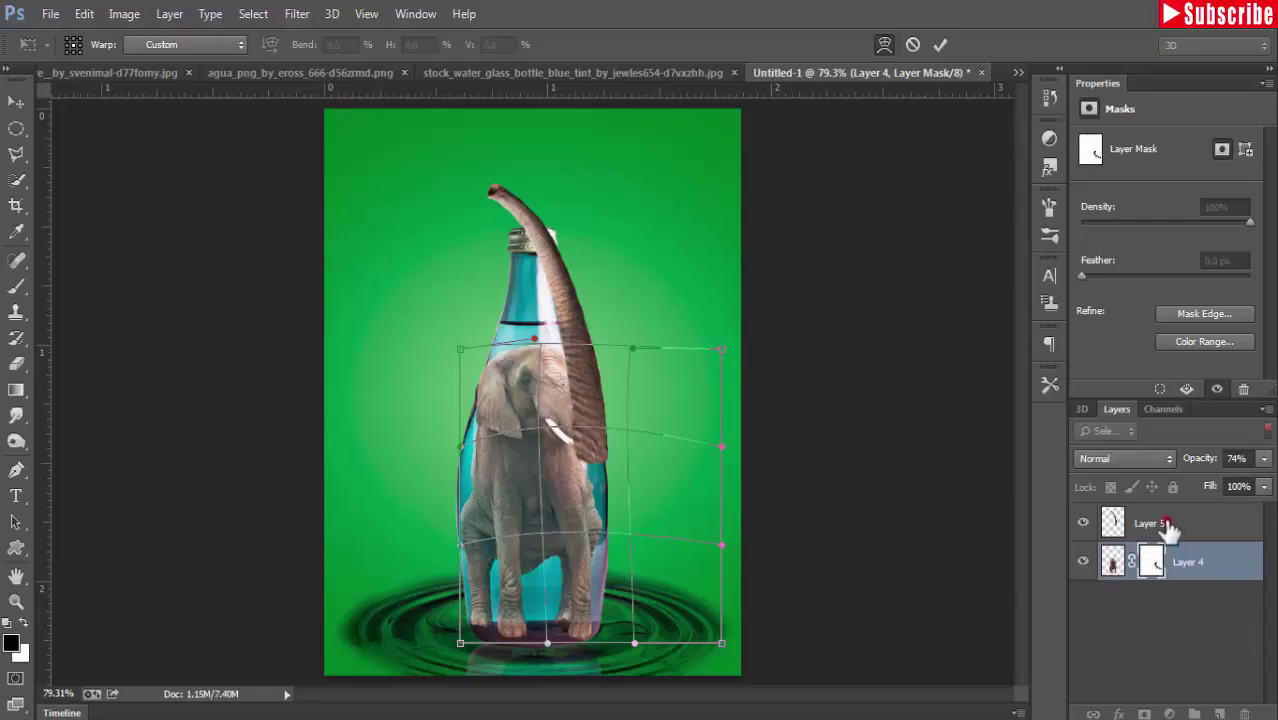
{"action": "left_click", "coordinate": [23, 101]}
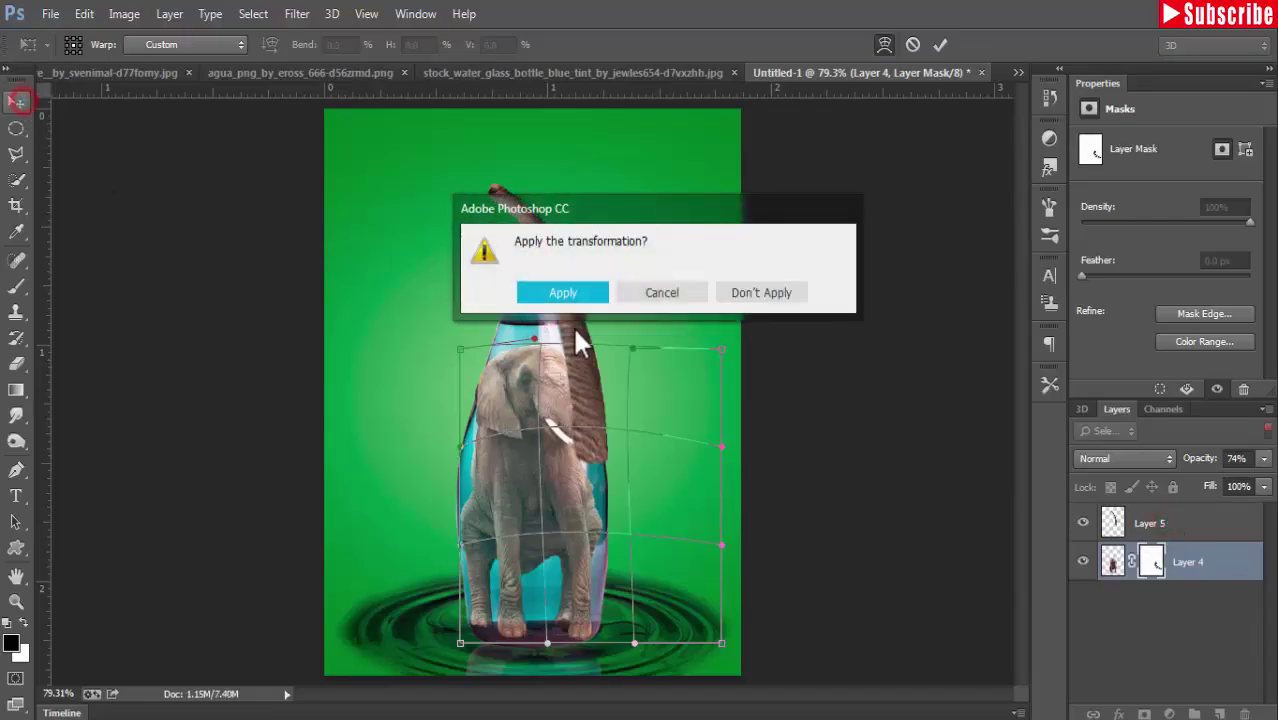
{"action": "left_click", "coordinate": [552, 291]}
{"action": "left_click", "coordinate": [1120, 522]}
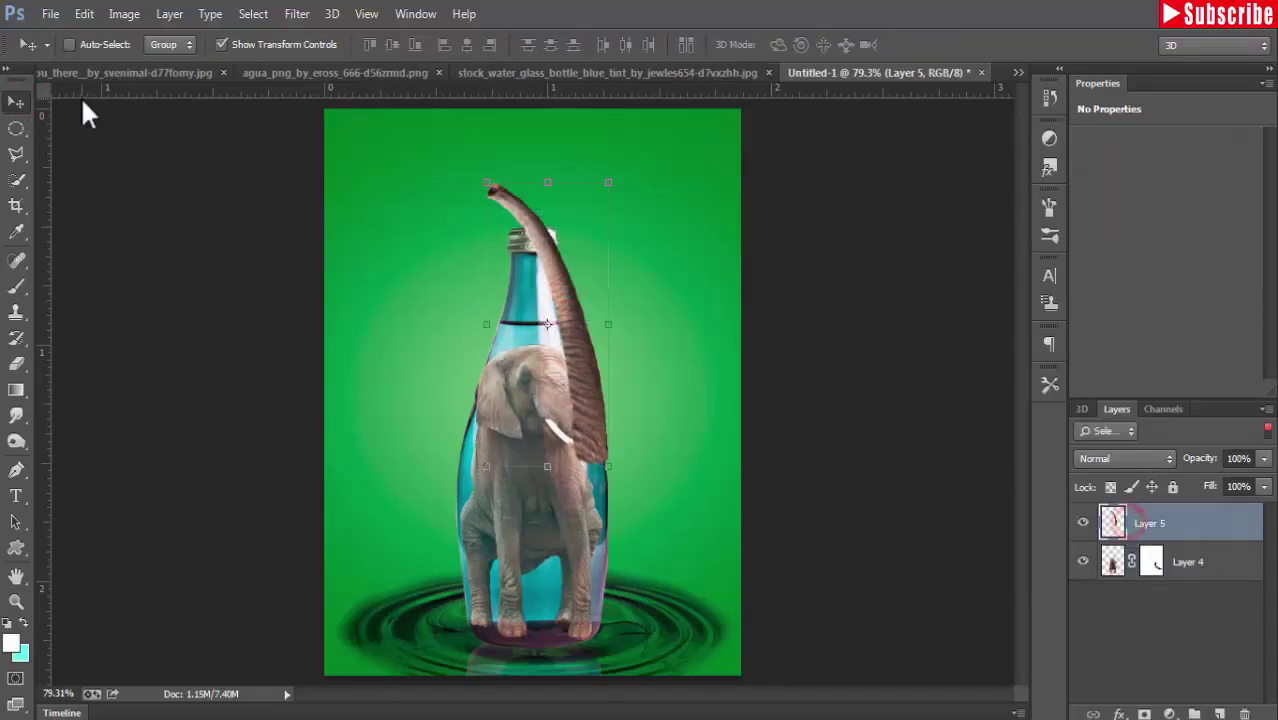
{"action": "left_click", "coordinate": [85, 14]}
{"action": "mouse_move", "coordinate": [147, 379]}
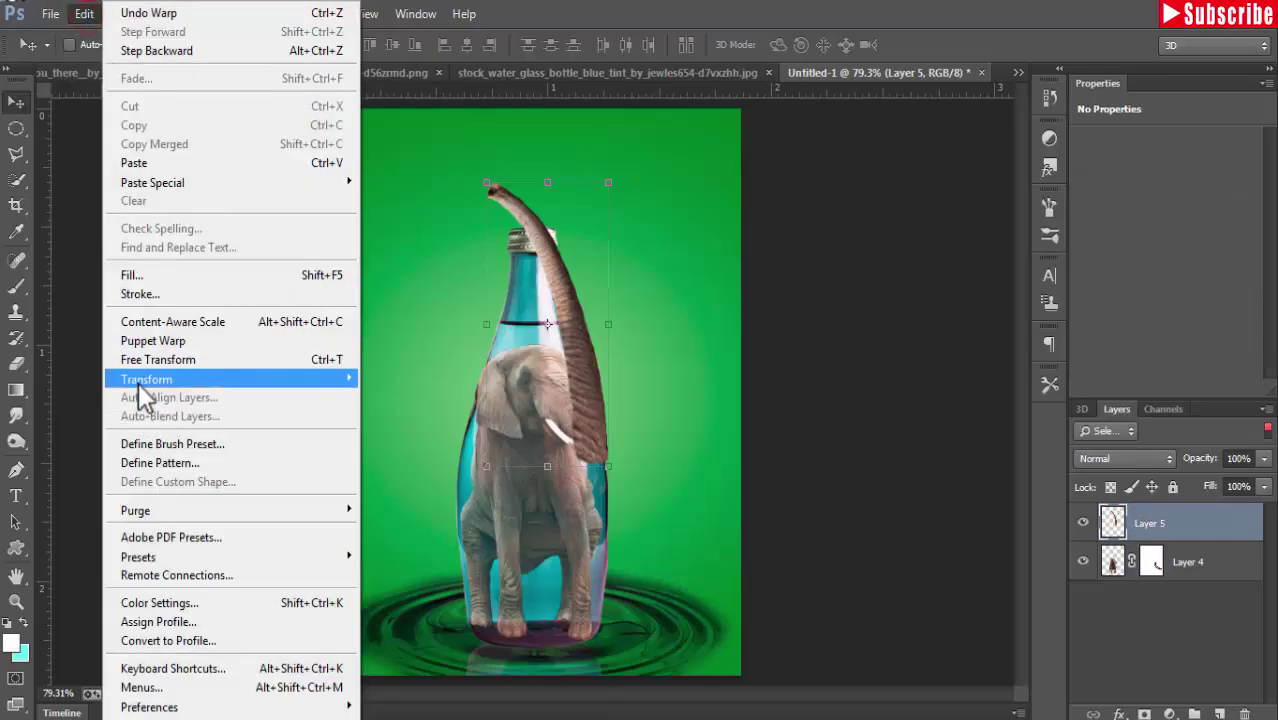
Warp the Layer 5 trunk so it curves up toward the bottle neck, and apply
{"action": "left_click", "coordinate": [382, 497]}
{"action": "left_click_drag", "start_coordinate": [590, 461], "coordinate": [612, 478]}
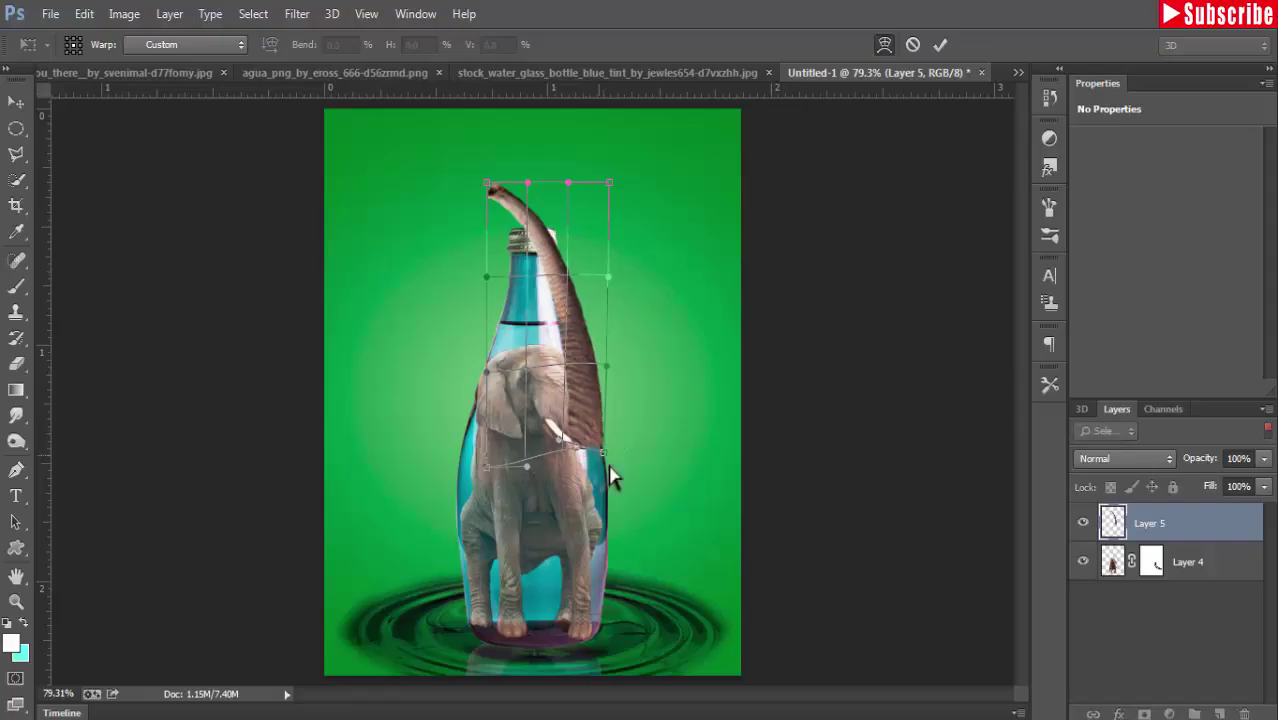
{"action": "mouse_move", "coordinate": [612, 478]}
{"action": "left_mouse_down"}
{"action": "mouse_move", "coordinate": [599, 357]}
{"action": "mouse_move", "coordinate": [576, 379]}
{"action": "mouse_move", "coordinate": [562, 466]}
{"action": "mouse_move", "coordinate": [636, 489]}
{"action": "mouse_move", "coordinate": [613, 434]}
{"action": "mouse_move", "coordinate": [556, 442]}
{"action": "mouse_move", "coordinate": [599, 428]}
{"action": "mouse_move", "coordinate": [652, 452]}
{"action": "mouse_move", "coordinate": [571, 337]}
{"action": "mouse_move", "coordinate": [612, 403]}
{"action": "mouse_move", "coordinate": [579, 245]}
{"action": "mouse_move", "coordinate": [590, 440]}
{"action": "mouse_move", "coordinate": [562, 366]}
{"action": "mouse_move", "coordinate": [585, 432]}
{"action": "mouse_move", "coordinate": [571, 348]}
{"action": "mouse_move", "coordinate": [600, 433]}
{"action": "mouse_move", "coordinate": [576, 360]}
{"action": "mouse_move", "coordinate": [572, 405]}
{"action": "mouse_move", "coordinate": [551, 338]}
{"action": "left_mouse_up"}
{"action": "key", "text": "v"}
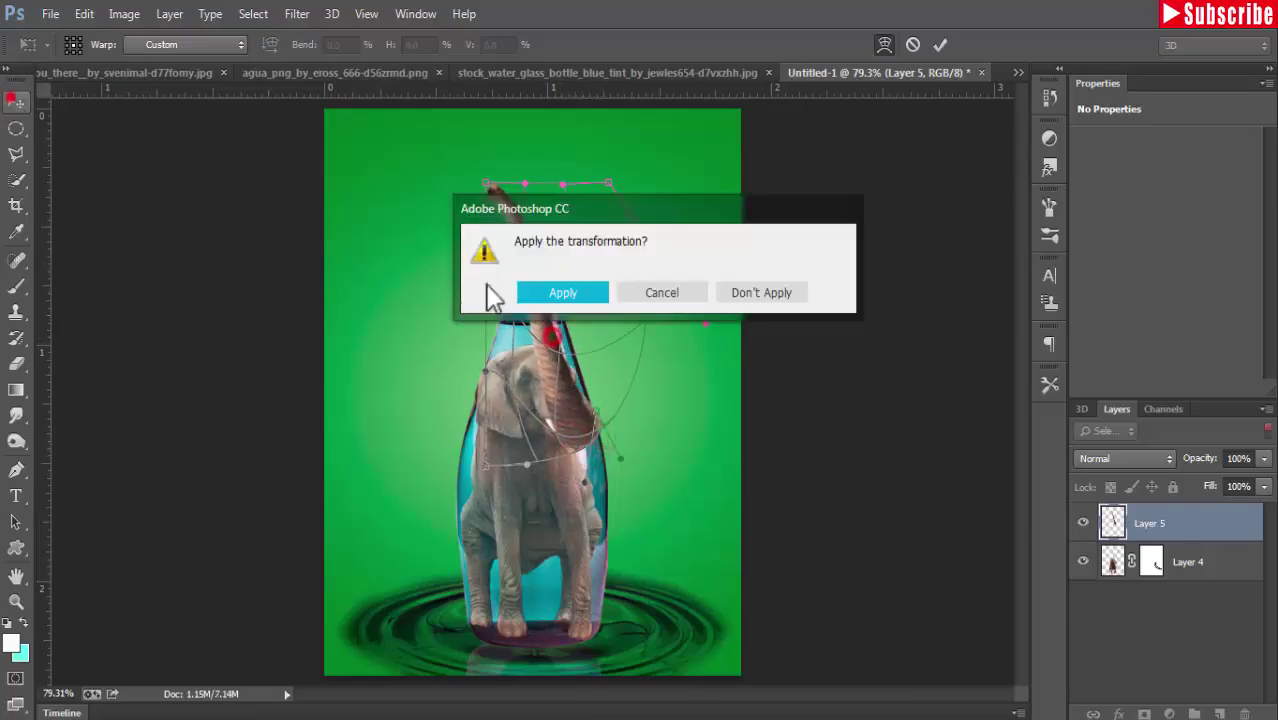
{"action": "left_click", "coordinate": [522, 292]}
{"action": "left_click", "coordinate": [1268, 429]}
{"action": "left_click", "coordinate": [84, 13]}
{"action": "left_click", "coordinate": [399, 419]}
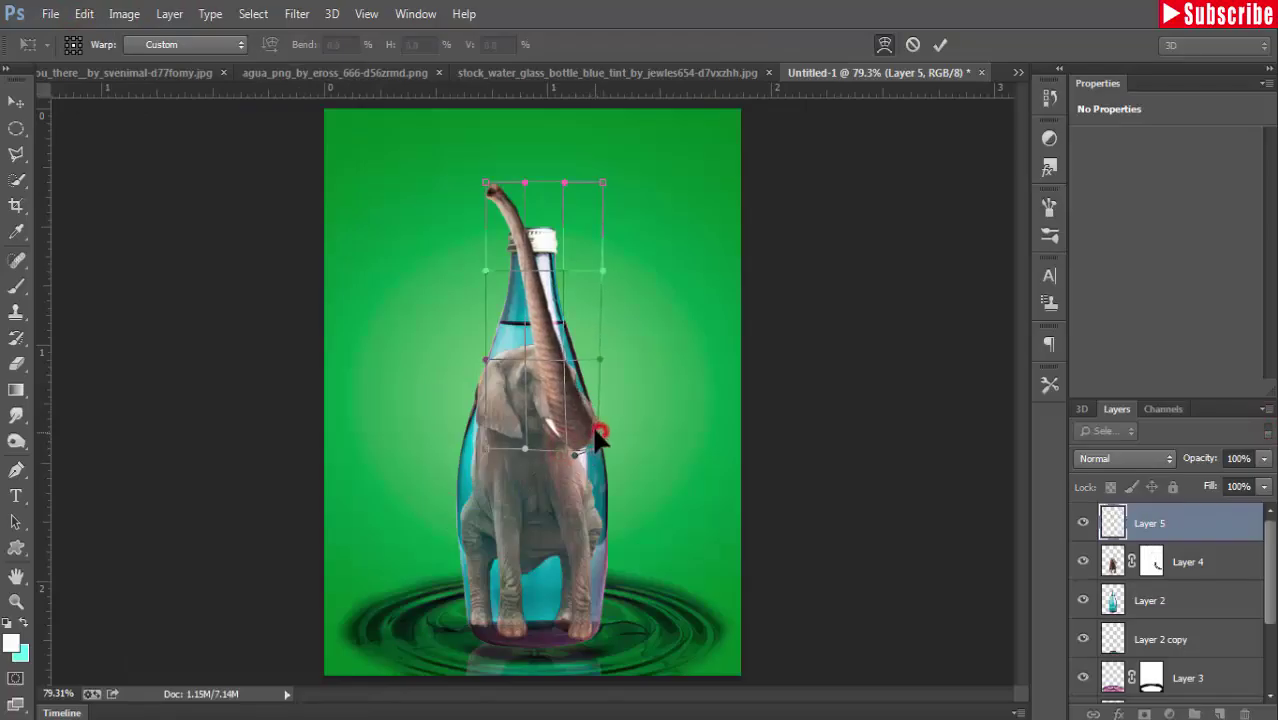
{"action": "left_click", "coordinate": [1188, 562]}
Warp the Layer 4 elephant body to reshape it inside the bottle
{"action": "left_click", "coordinate": [540, 289]}
{"action": "left_click", "coordinate": [84, 13]}
{"action": "left_click", "coordinate": [399, 419]}
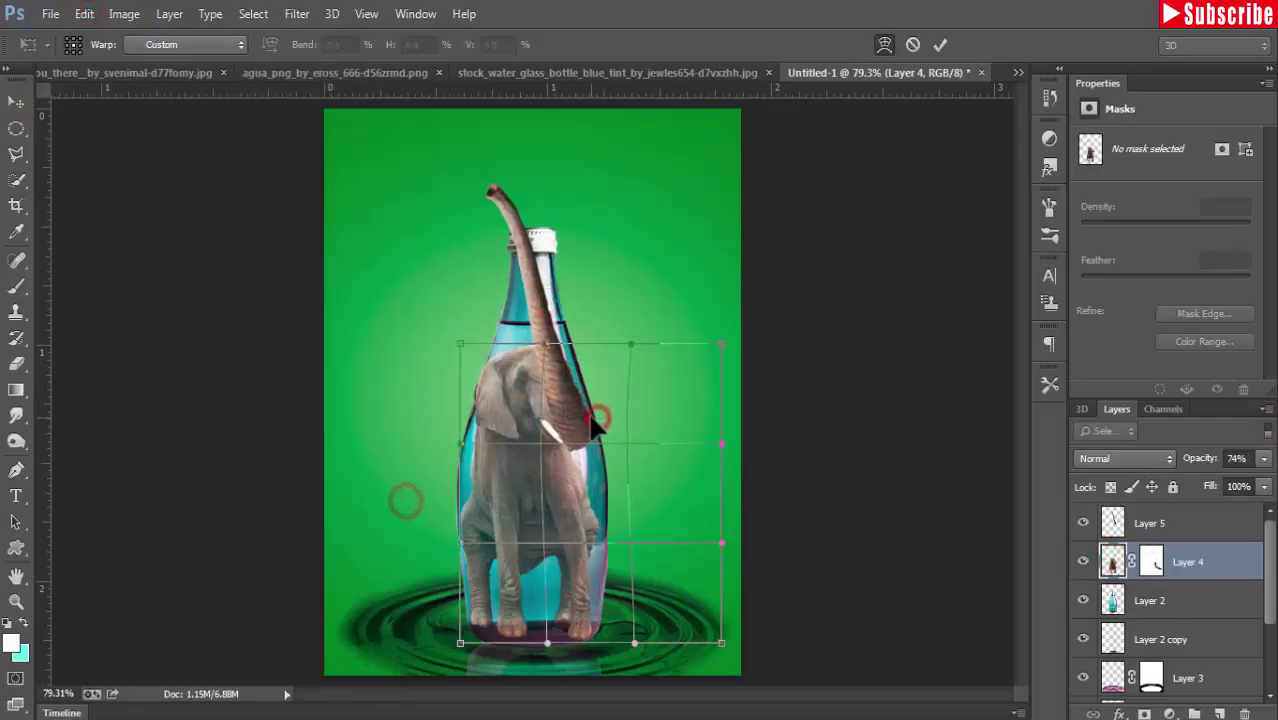
{"action": "left_click_drag", "start_coordinate": [595, 425], "coordinate": [600, 440]}
{"action": "mouse_move", "coordinate": [474, 365]}
{"action": "left_mouse_down"}
{"action": "mouse_move", "coordinate": [571, 451]}
{"action": "mouse_move", "coordinate": [540, 252]}
{"action": "mouse_move", "coordinate": [560, 342]}
{"action": "left_mouse_up"}
{"action": "key", "text": "Return"}
{"action": "left_click", "coordinate": [1150, 523]}
Re-warp the trunk once more to finalize its curve over the bottle's mouth
{"action": "left_click", "coordinate": [84, 13]}
{"action": "left_click", "coordinate": [410, 500]}
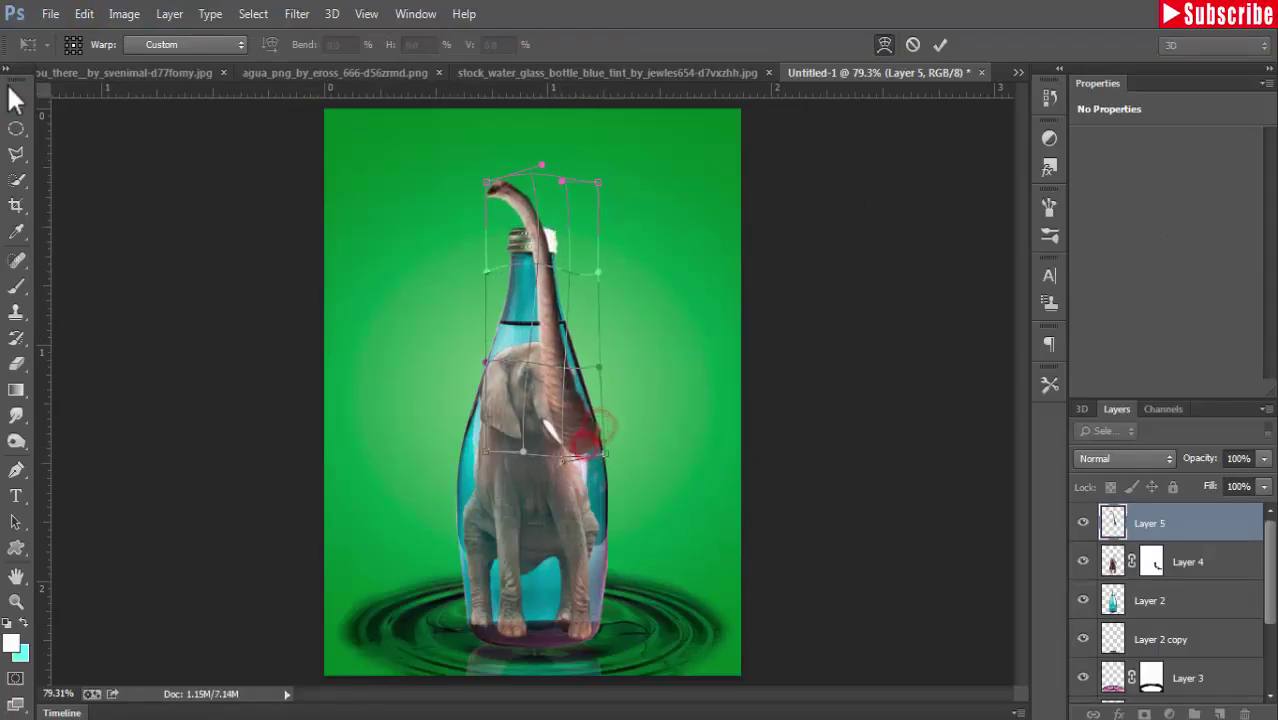
{"action": "key", "text": "v"}
{"action": "key", "text": "Return"}
Set the elephant Layer 4 to 100% opacity and bring up bottle Layer 2's layer menu
{"action": "left_click", "coordinate": [1180, 561]}
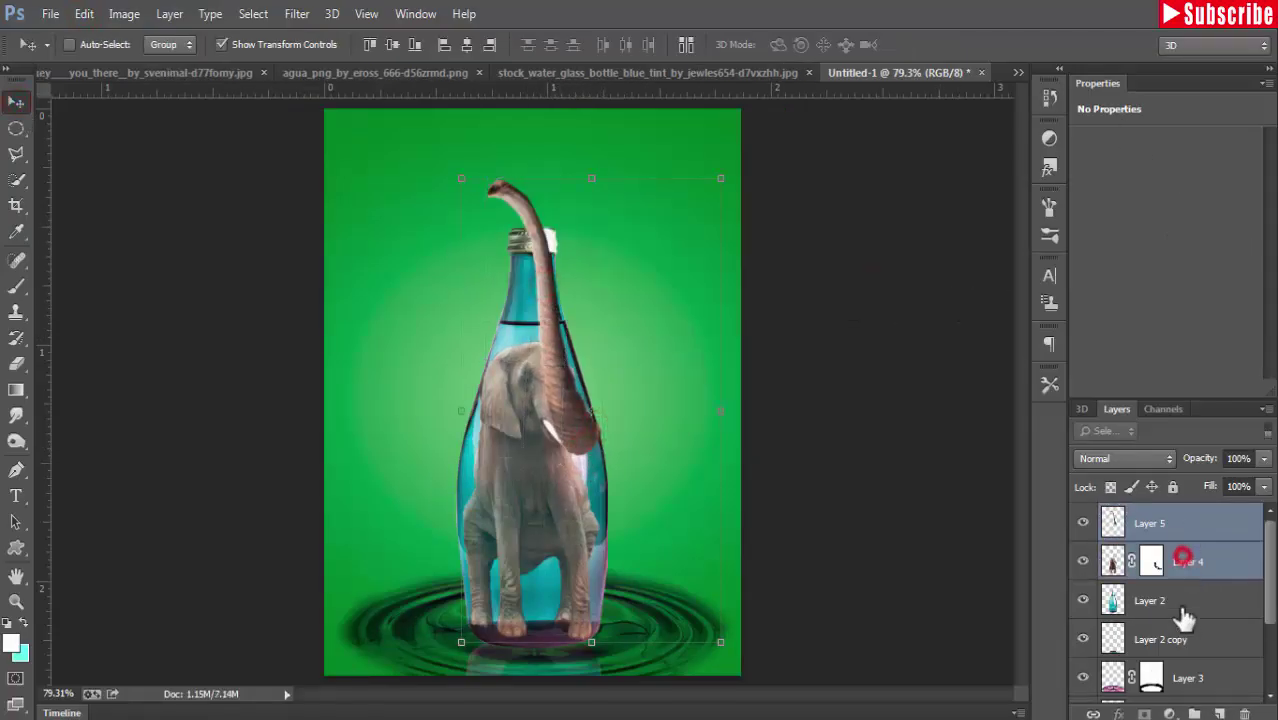
{"action": "mouse_move", "coordinate": [1265, 458]}
{"action": "left_mouse_down"}
{"action": "mouse_move", "coordinate": [1250, 495]}
{"action": "mouse_move", "coordinate": [1273, 500]}
{"action": "left_mouse_up"}
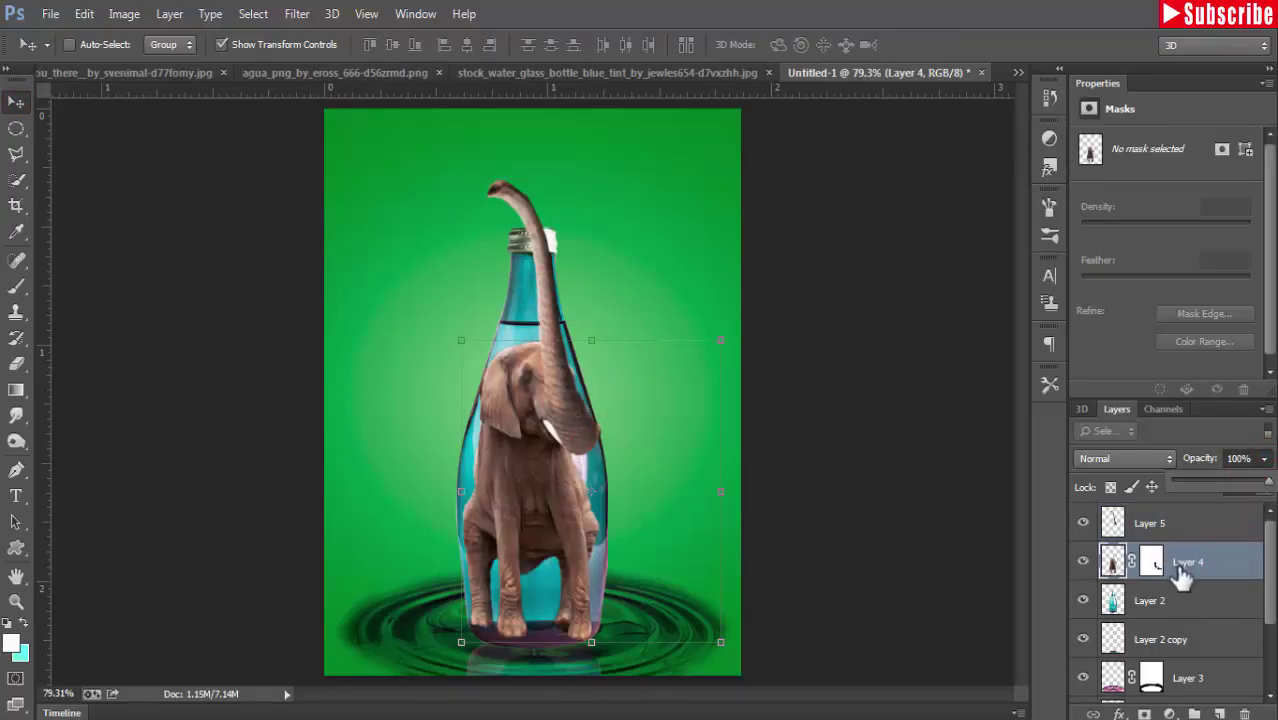
{"action": "left_click", "coordinate": [1150, 604]}
{"action": "right_click", "coordinate": [1150, 602]}
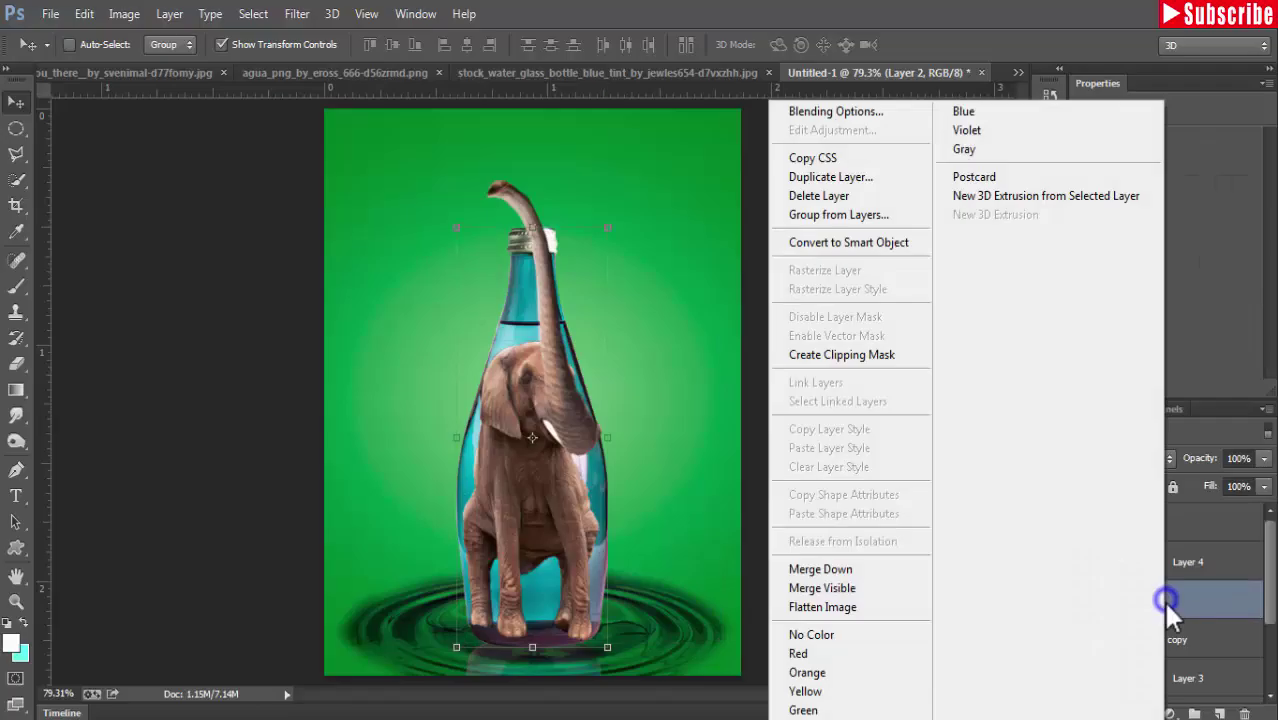
Duplicate Layer 2 as Layer 2 copy 2, move it to the top, and set Soft Light
{"action": "left_click", "coordinate": [916, 180]}
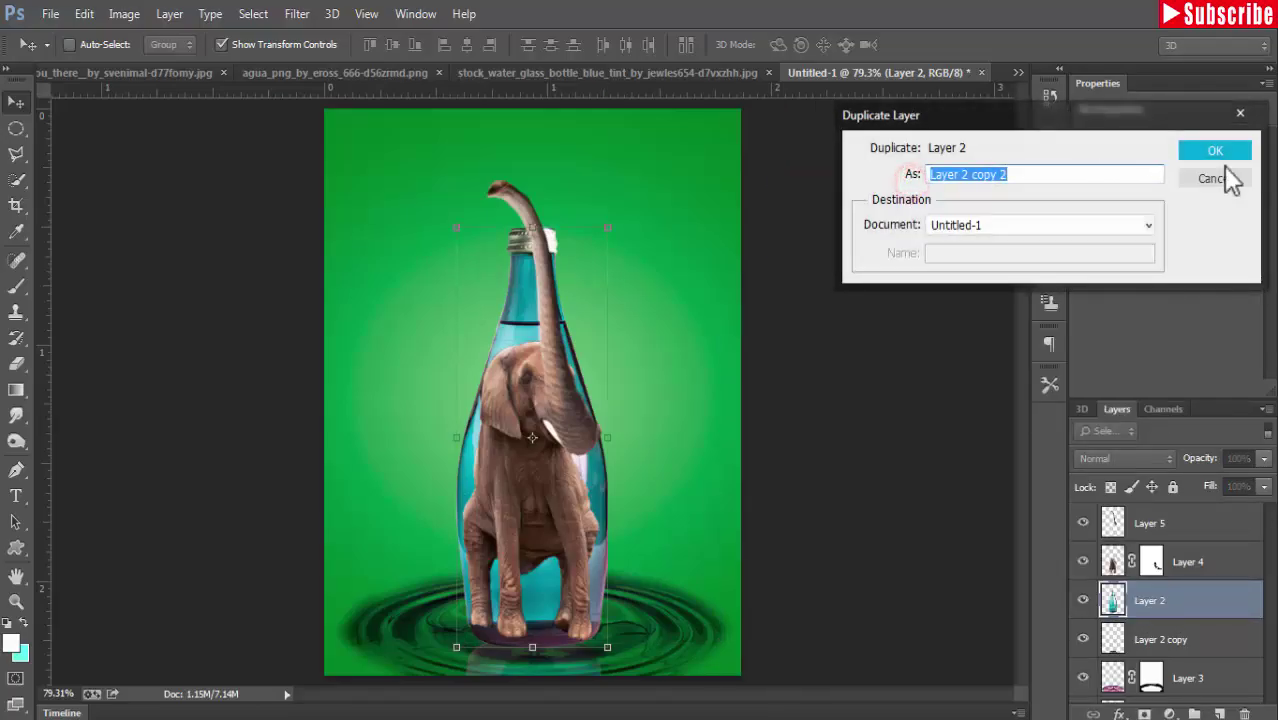
{"action": "left_click", "coordinate": [1240, 155]}
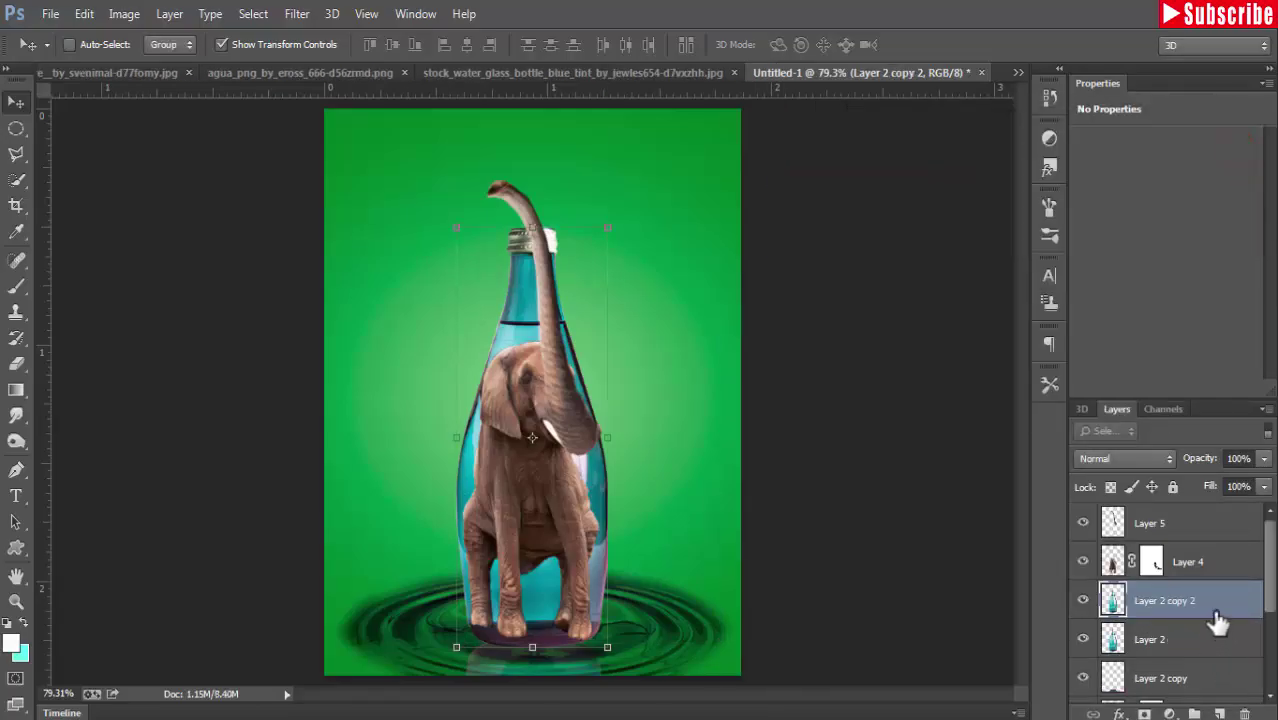
{"action": "left_click_drag", "start_coordinate": [1215, 605], "coordinate": [1215, 505]}
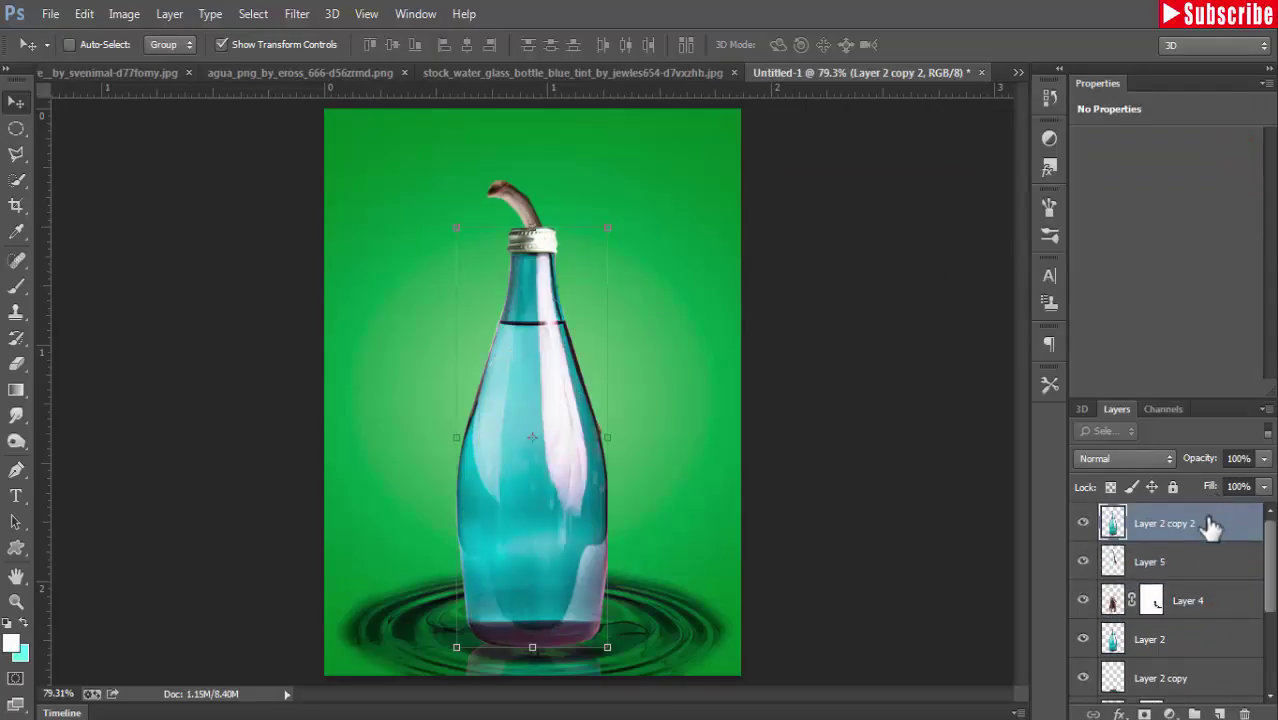
{"action": "left_click", "coordinate": [1165, 462]}
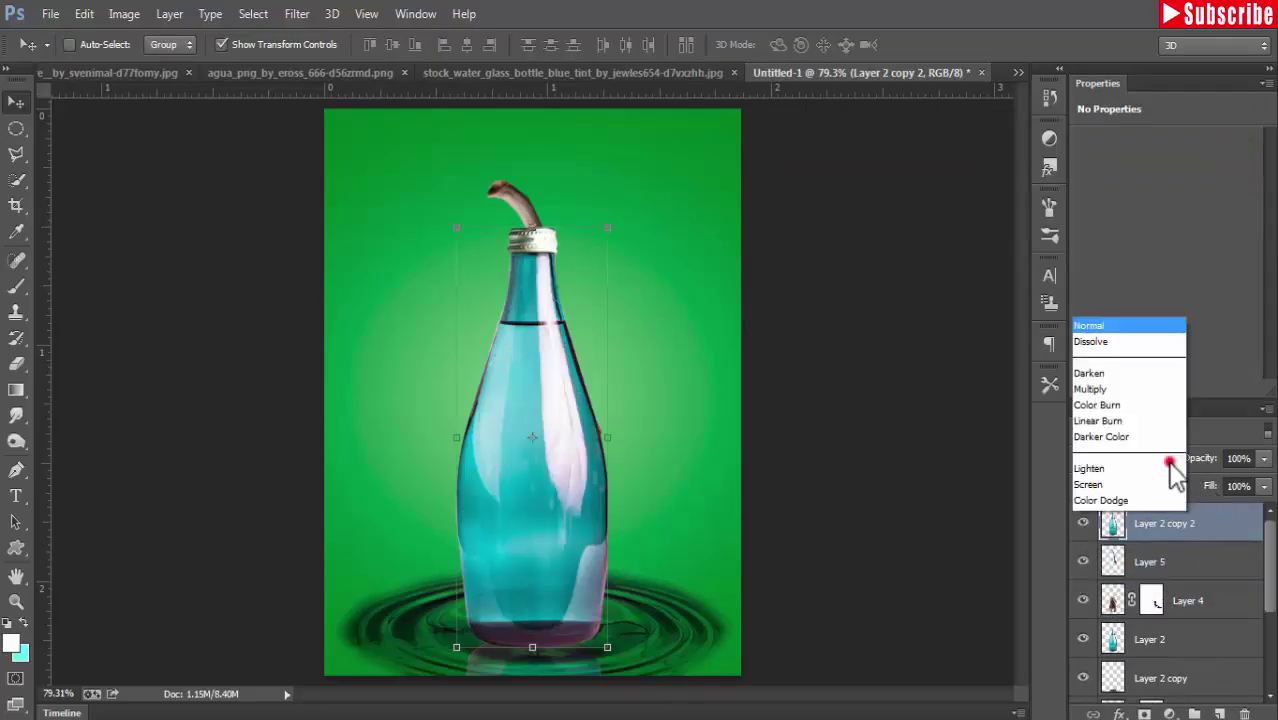
{"action": "left_click", "coordinate": [1148, 267]}
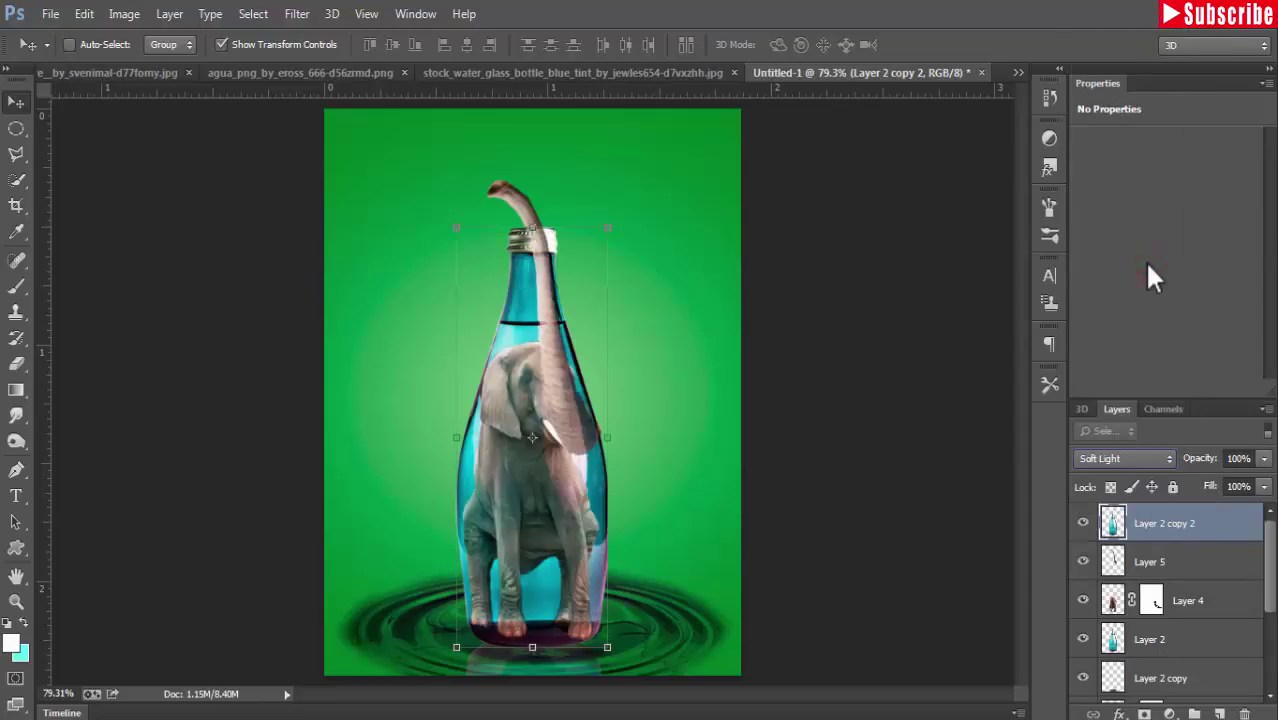
Widen Layer 2 and Layer 2 copy together to 114% width
{"action": "left_click", "coordinate": [1163, 638]}
{"action": "left_click", "coordinate": [1160, 678], "text": "shift"}
{"action": "key", "text": "ctrl+t"}
{"action": "left_click_drag", "start_coordinate": [487, 620], "coordinate": [447, 620]}
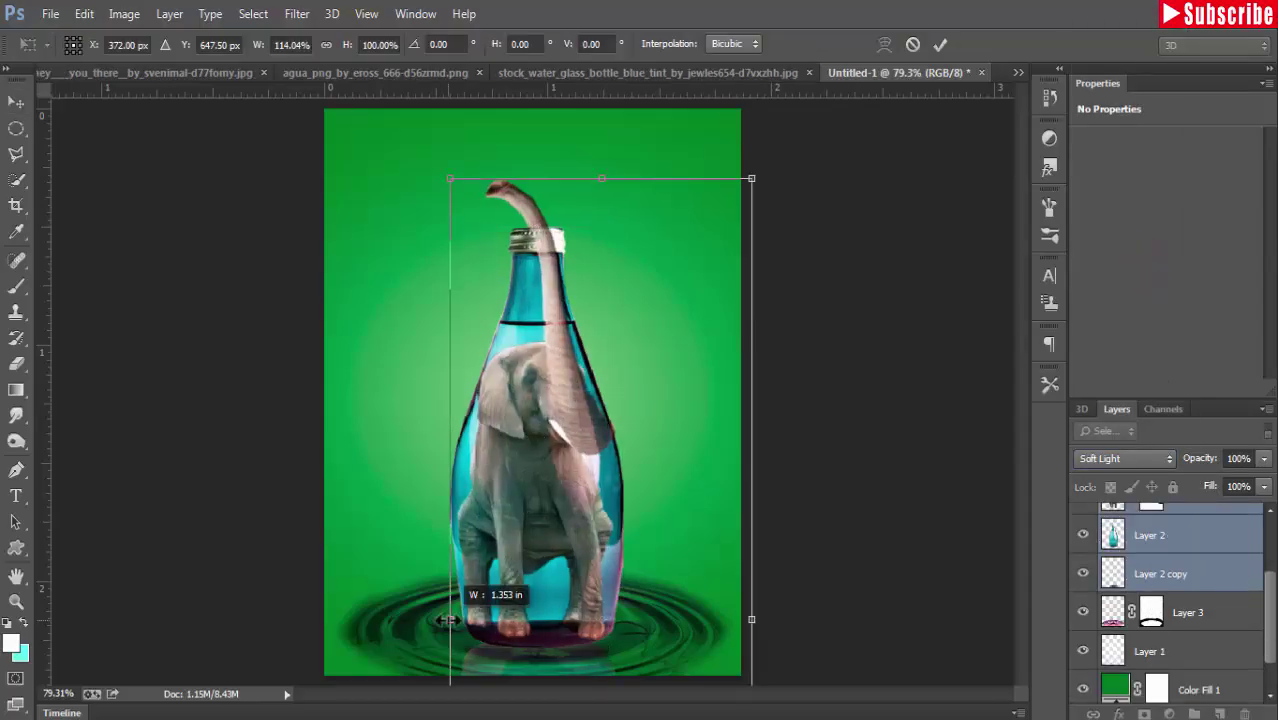
{"action": "left_click", "coordinate": [16, 103]}
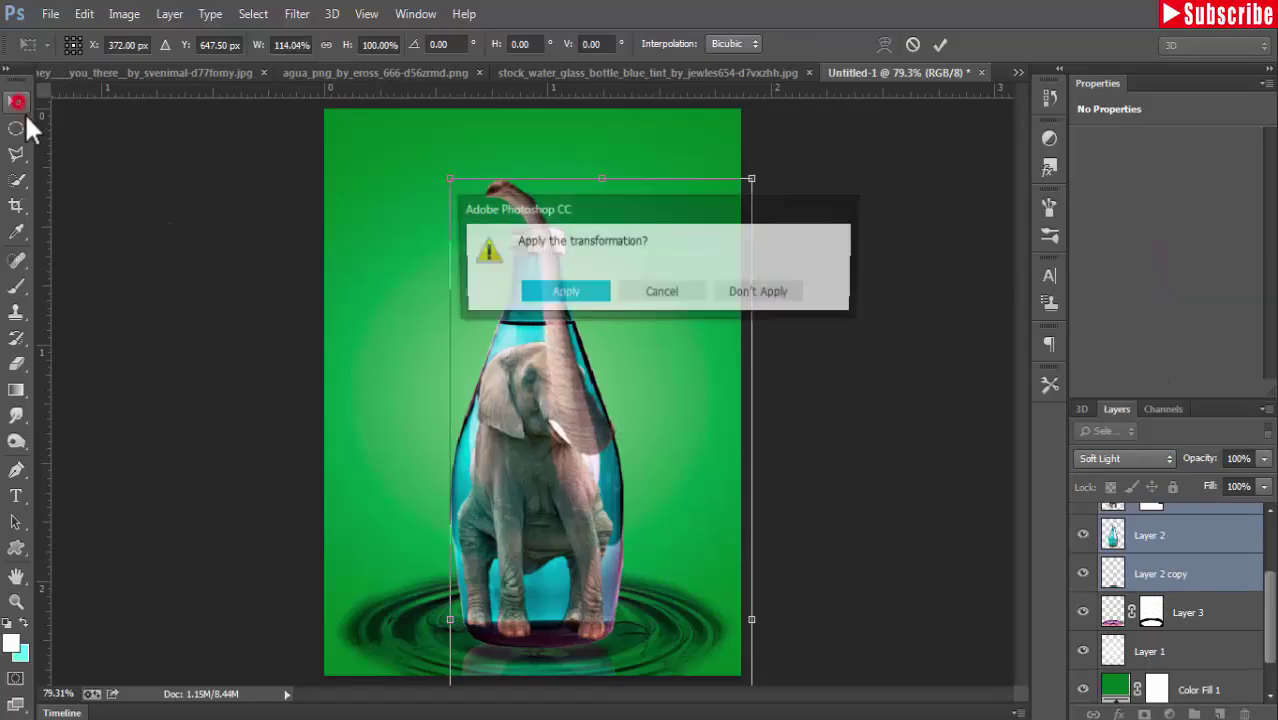
{"action": "left_click", "coordinate": [577, 298]}
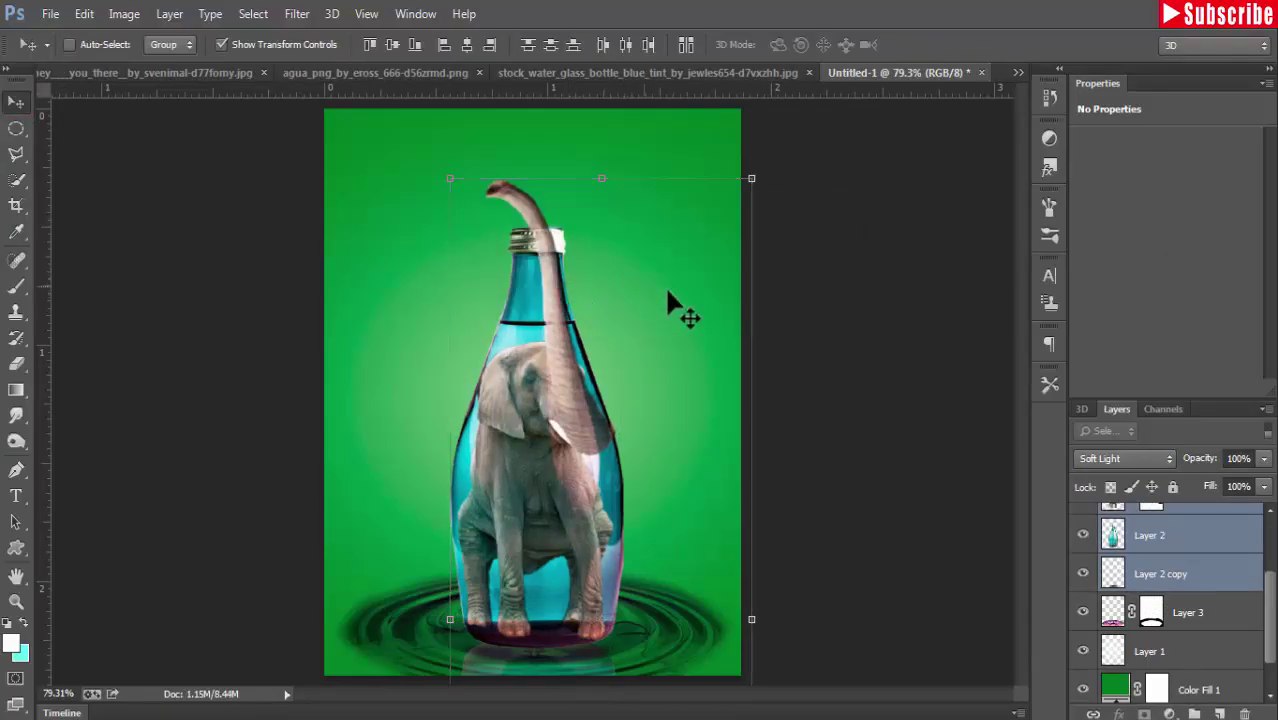
{"action": "key", "text": "ctrl+alt+a"}
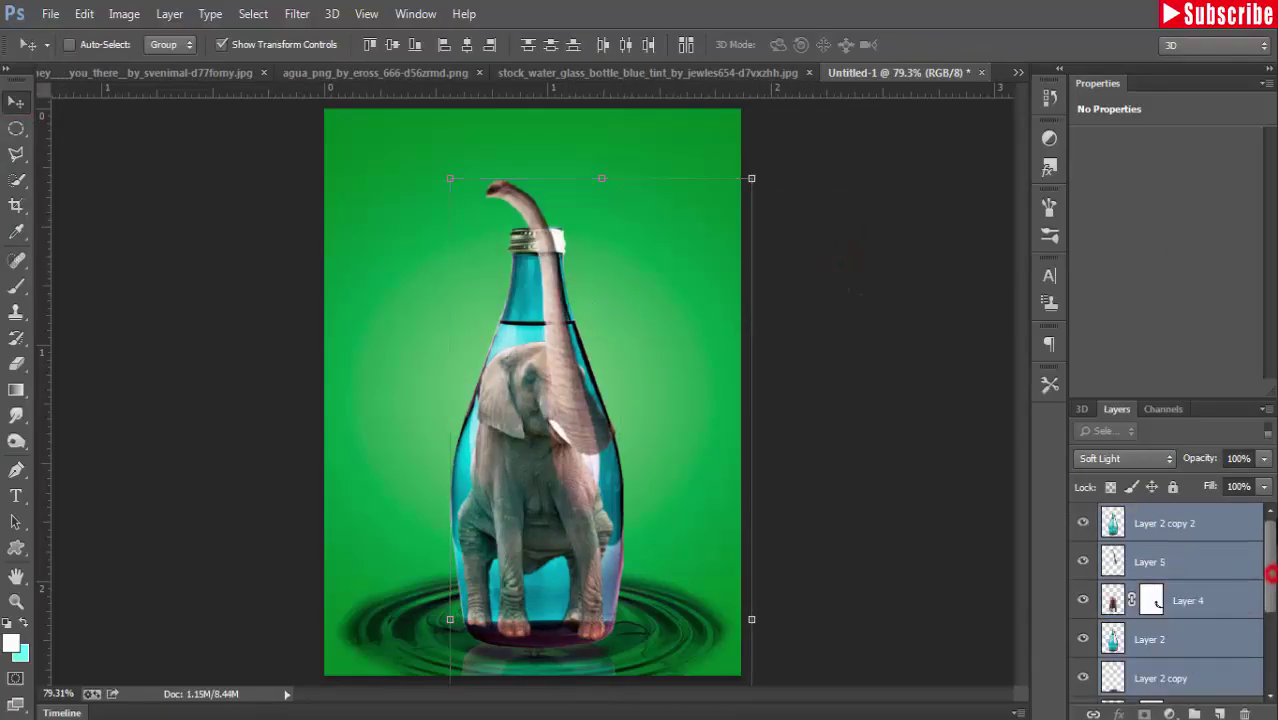
Duplicate Layer 2 copy 2 into Layer 2 copy 3, set it to Normal, and add a white mask
{"action": "left_click", "coordinate": [1162, 532]}
{"action": "right_click", "coordinate": [1167, 532]}
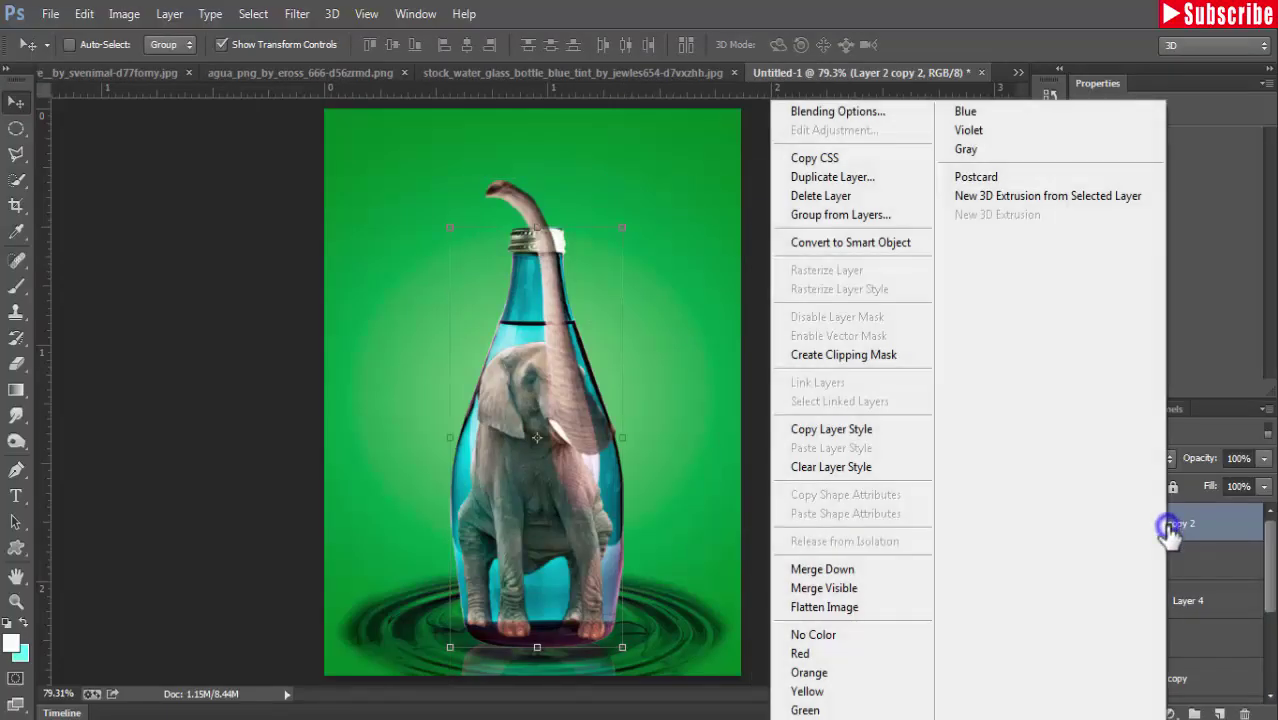
{"action": "left_click", "coordinate": [869, 180]}
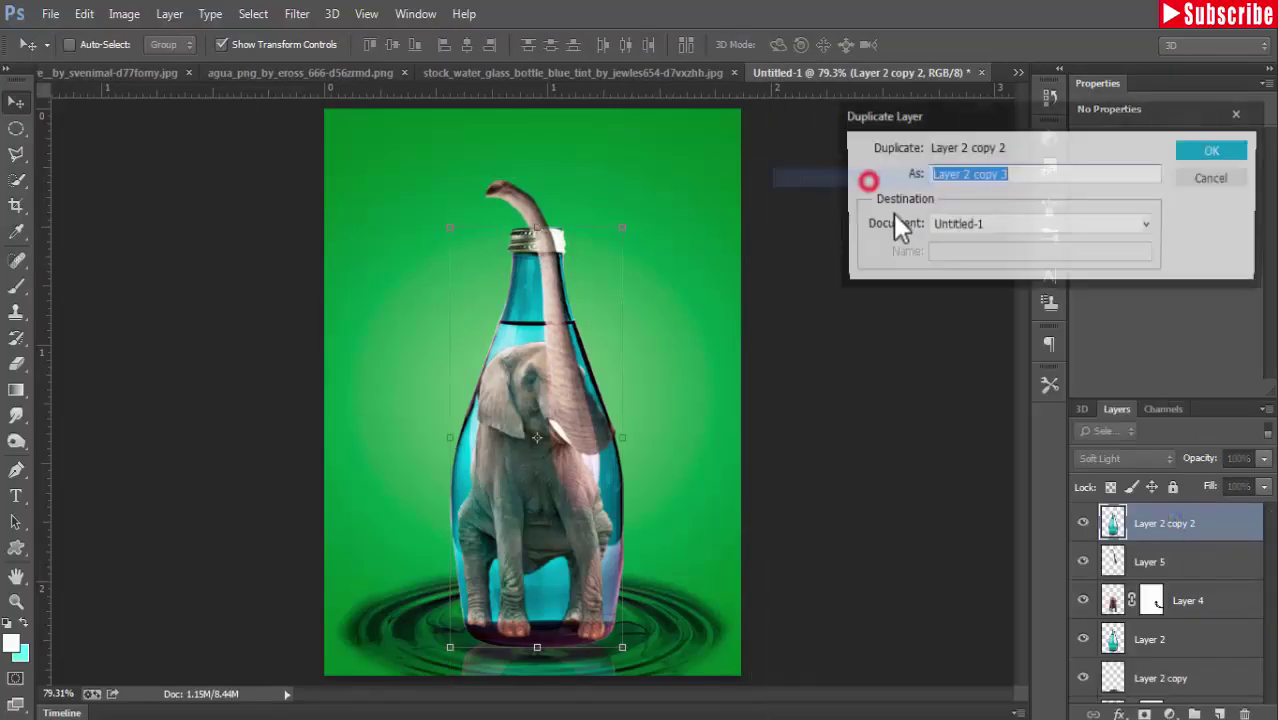
{"action": "left_click", "coordinate": [1208, 152]}
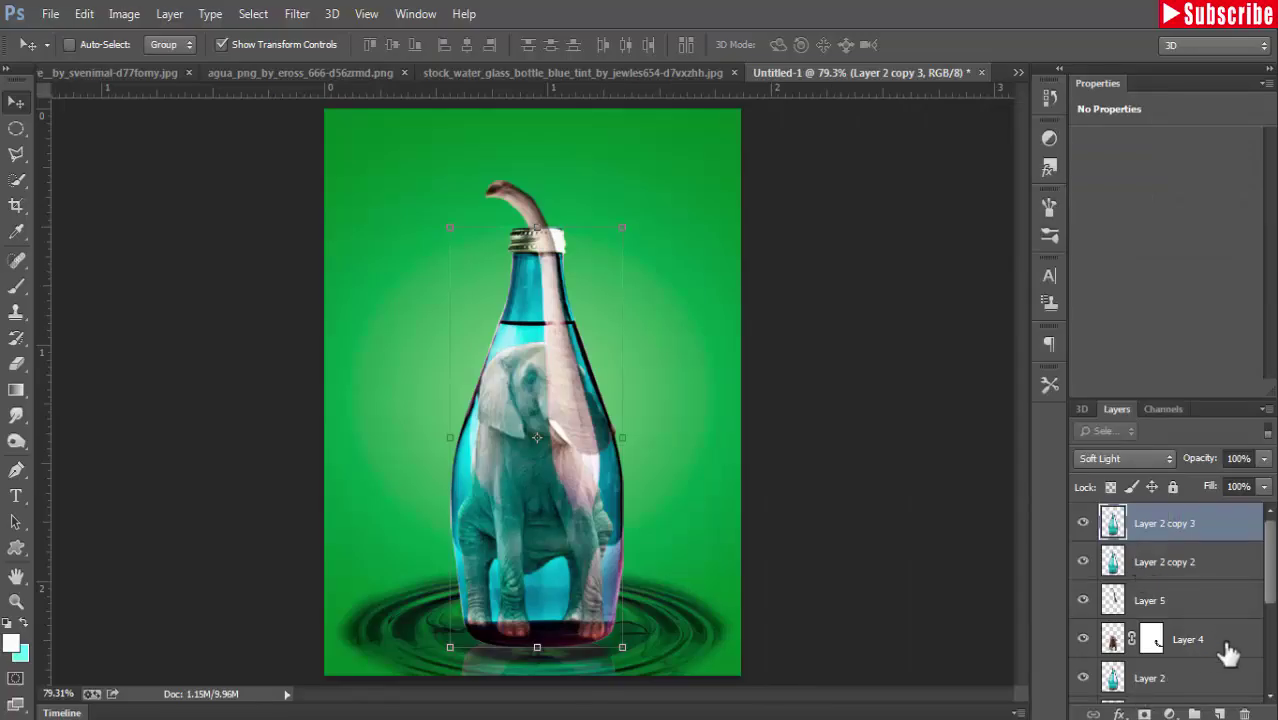
{"action": "left_click", "coordinate": [1169, 458]}
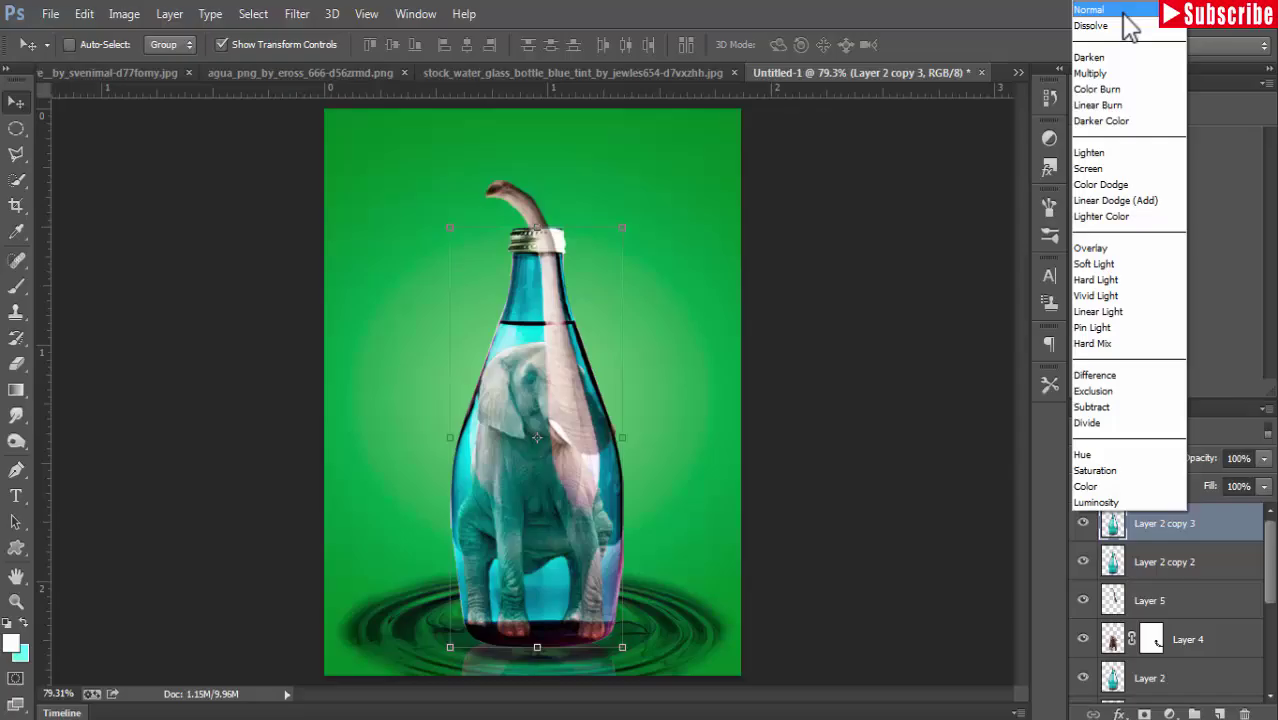
{"action": "left_click", "coordinate": [1122, 12]}
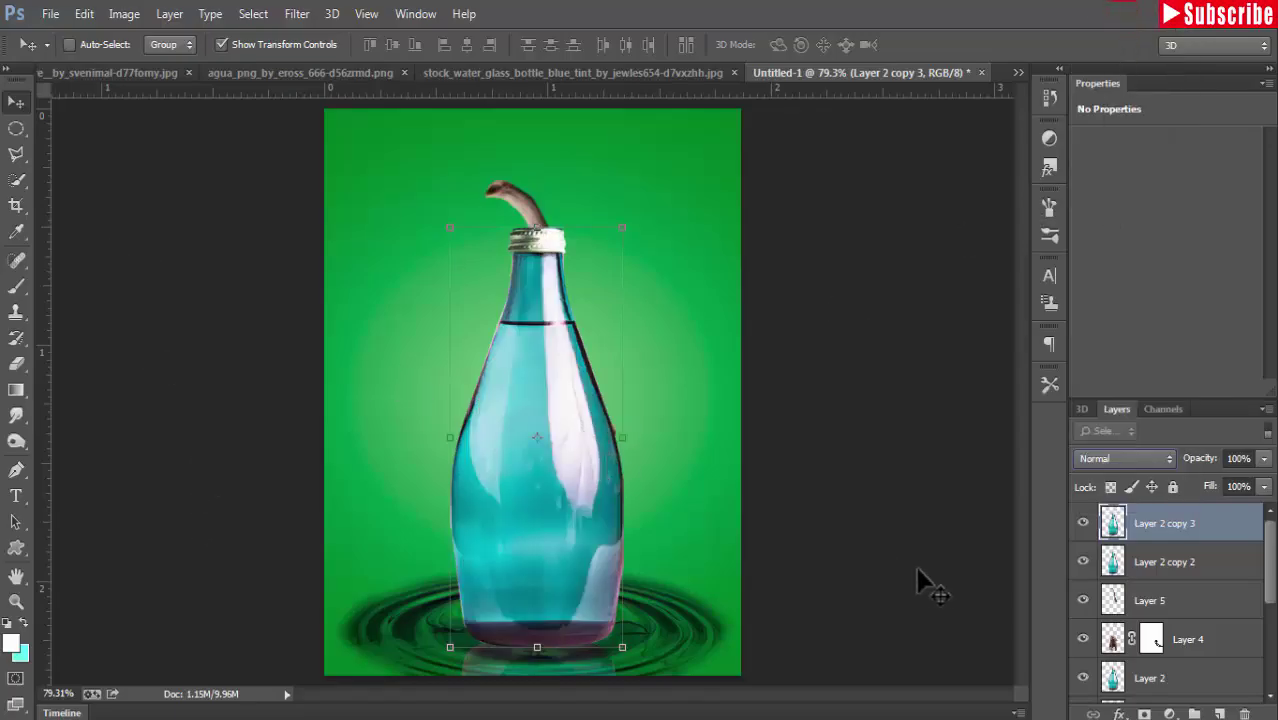
{"action": "left_click", "coordinate": [1146, 713]}
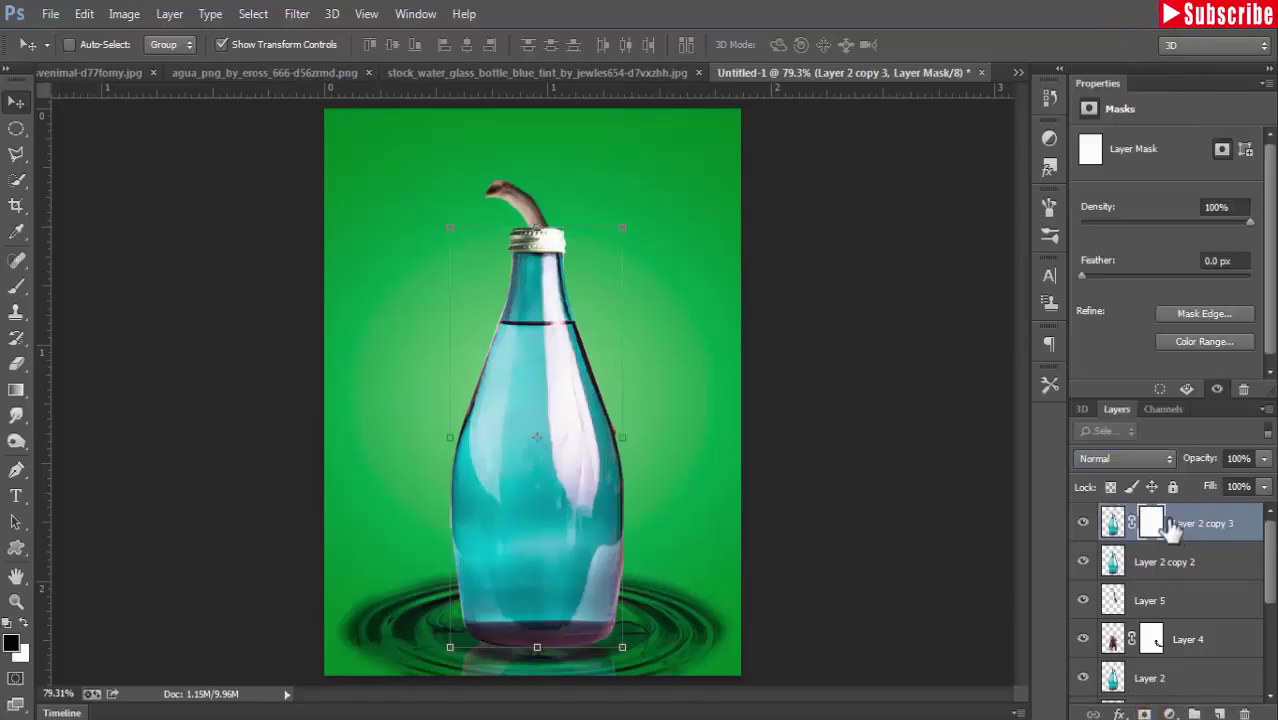
Set up a black Brush at size 50 and 100% opacity
{"action": "left_click", "coordinate": [12, 644]}
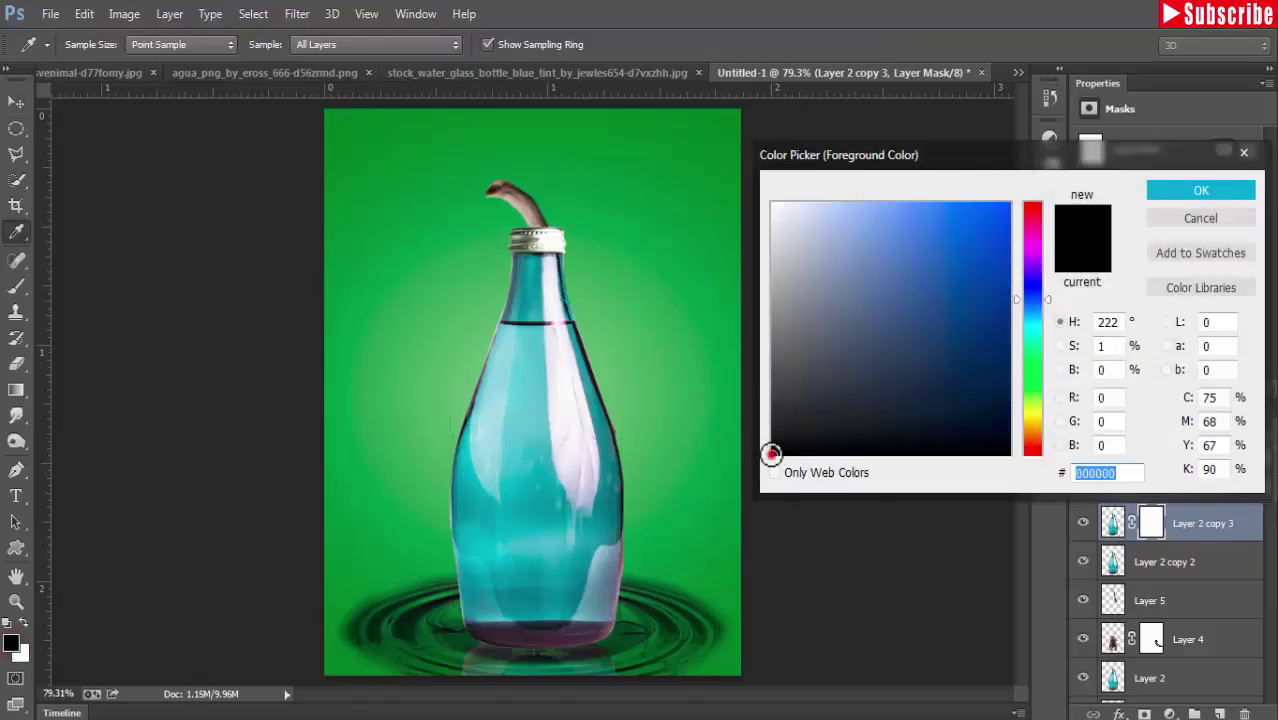
{"action": "left_click", "coordinate": [771, 455]}
{"action": "left_click", "coordinate": [1196, 191]}
{"action": "key", "text": "v"}
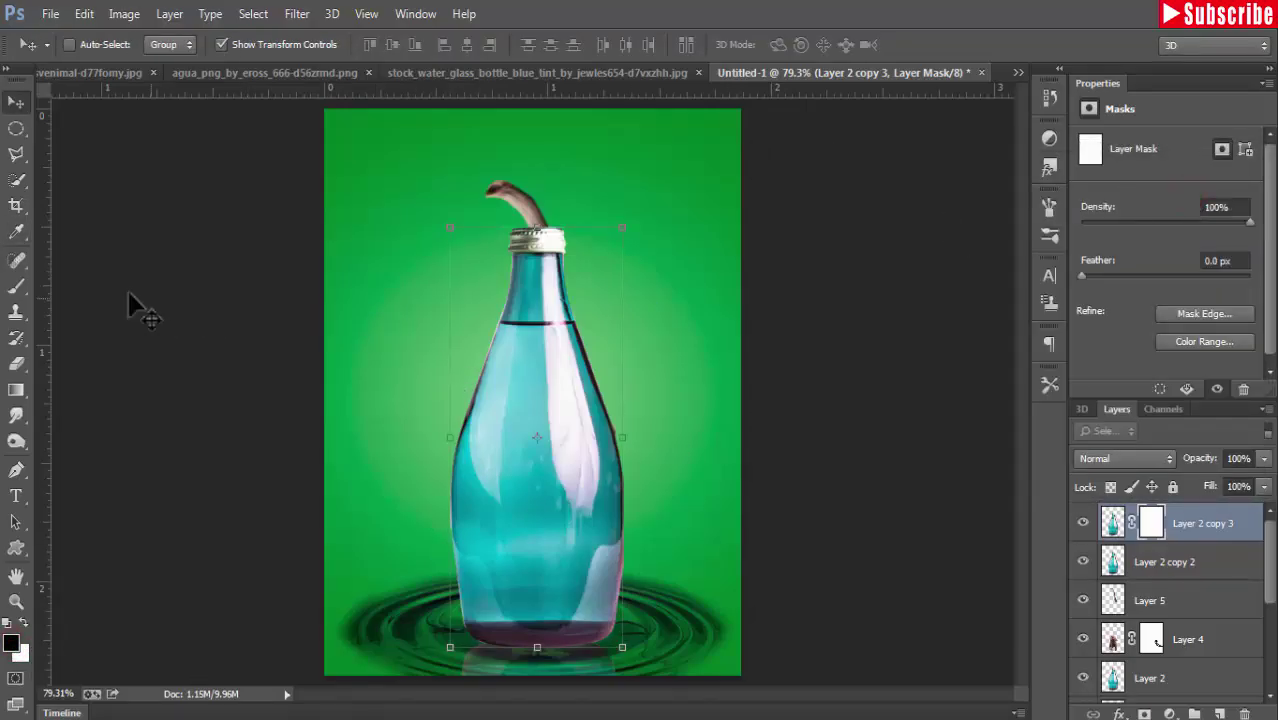
{"action": "left_click", "coordinate": [16, 288]}
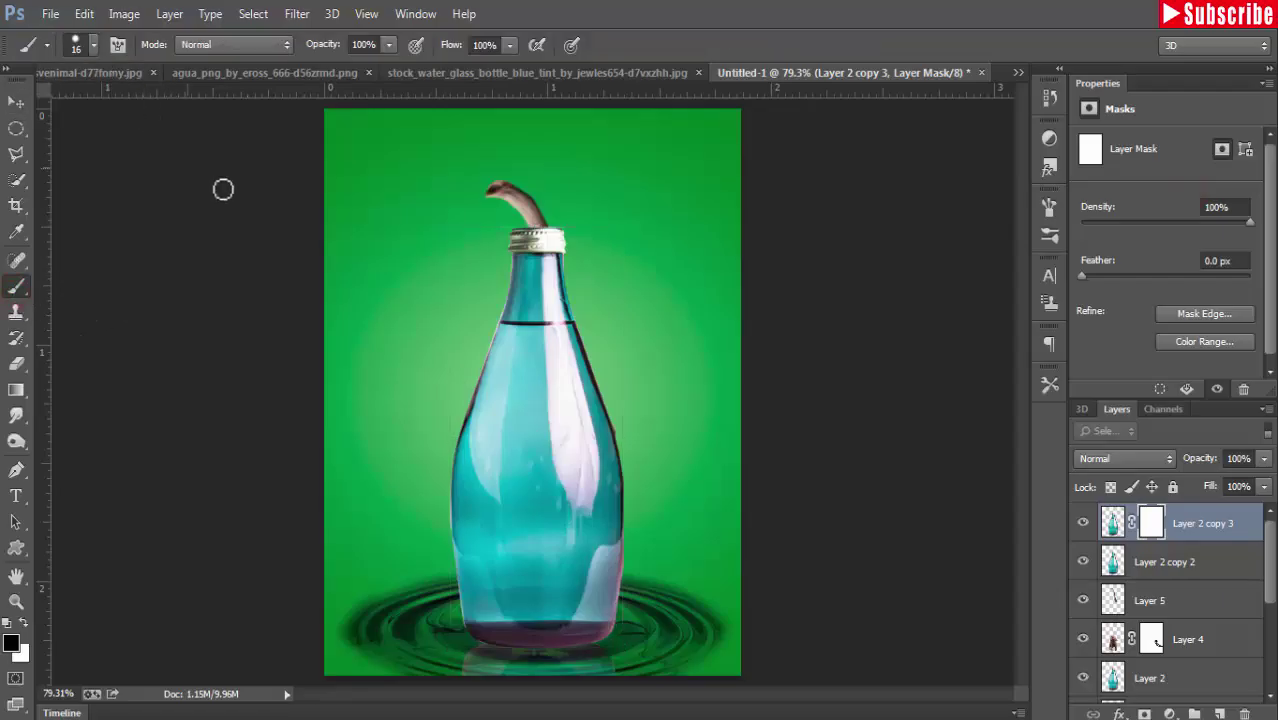
{"action": "key", "text": "bracketright"}
{"action": "key", "text": "bracketright"}
{"action": "left_click", "coordinate": [391, 44]}
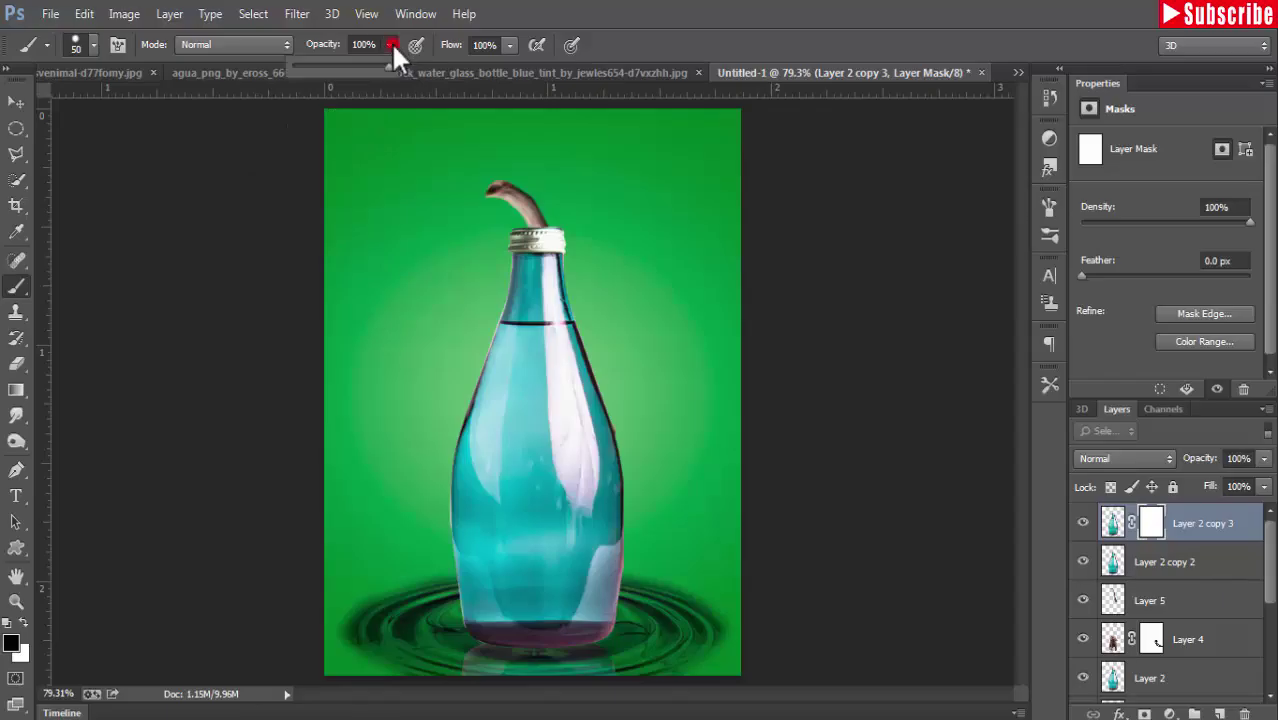
{"action": "left_click", "coordinate": [448, 297]}
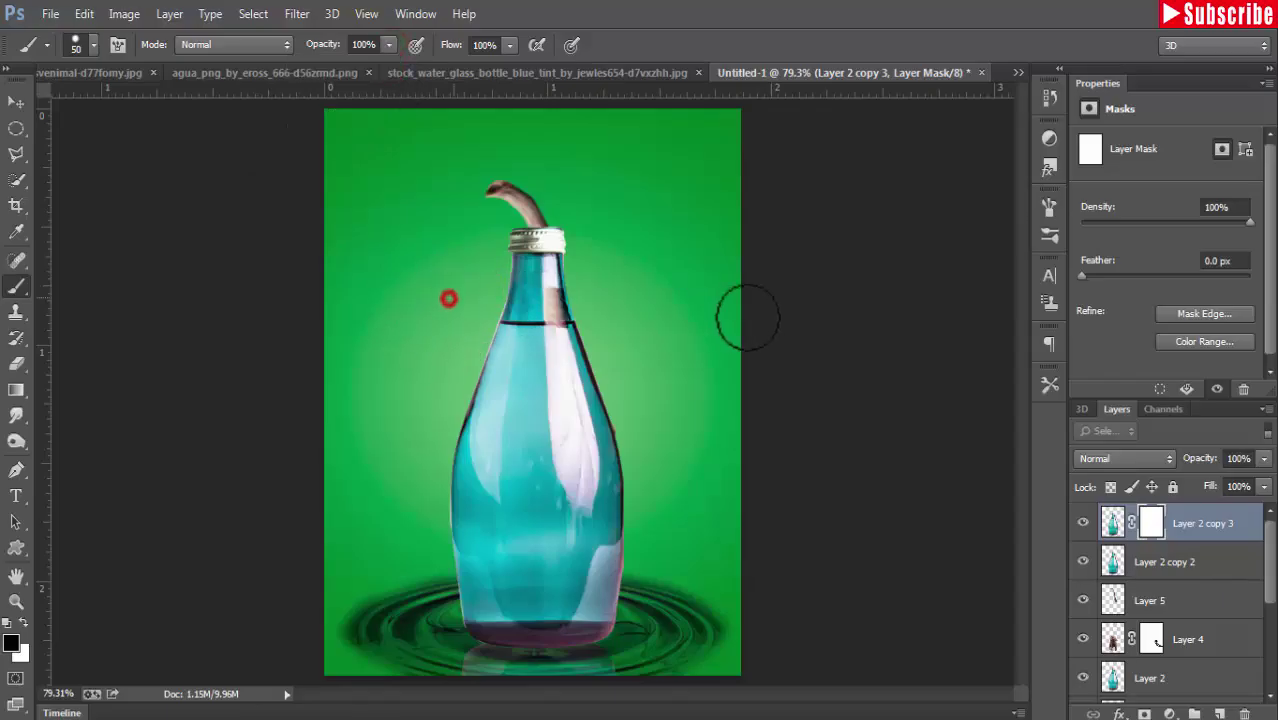
Paint black on Layer 2 copy 3's mask to reveal the trunk and head, then select Layer 4
{"action": "left_click_drag", "start_coordinate": [555, 335], "coordinate": [570, 285]}
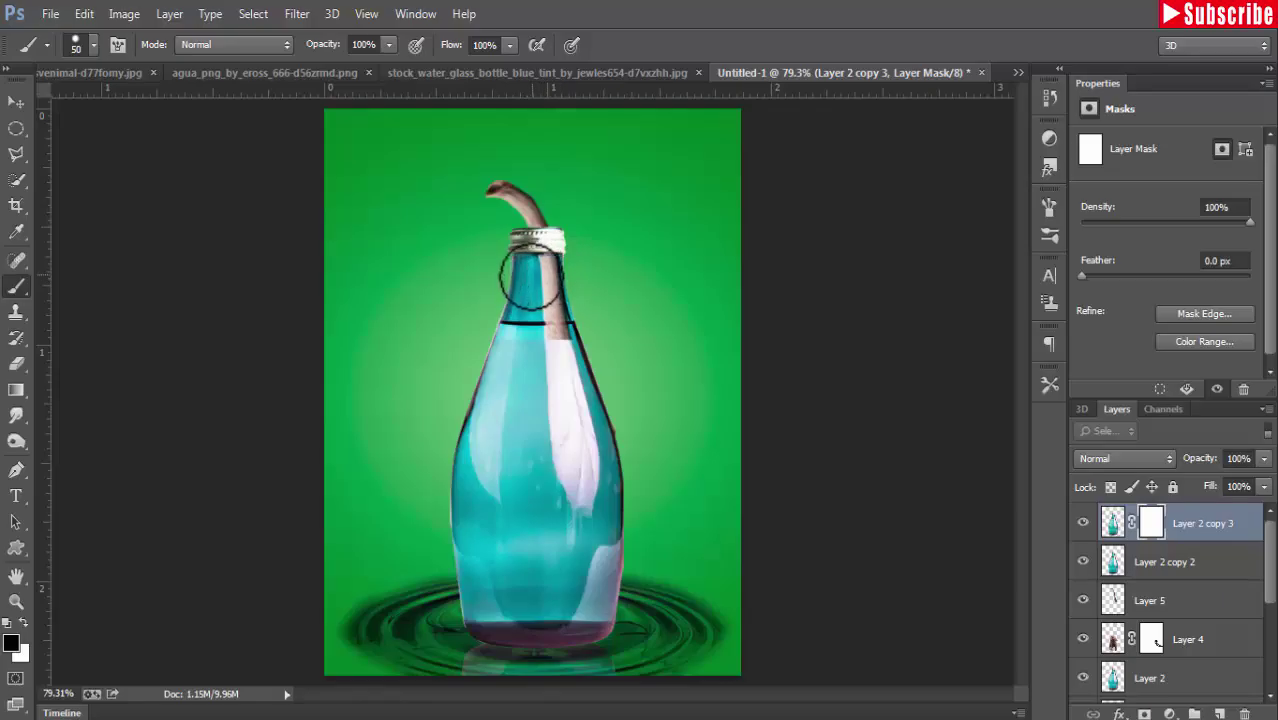
{"action": "mouse_move", "coordinate": [629, 346]}
{"action": "left_mouse_down"}
{"action": "mouse_move", "coordinate": [455, 386]}
{"action": "mouse_move", "coordinate": [733, 403]}
{"action": "mouse_move", "coordinate": [676, 469]}
{"action": "mouse_move", "coordinate": [678, 445]}
{"action": "mouse_move", "coordinate": [442, 528]}
{"action": "mouse_move", "coordinate": [471, 548]}
{"action": "mouse_move", "coordinate": [485, 585]}
{"action": "mouse_move", "coordinate": [605, 628]}
{"action": "mouse_move", "coordinate": [447, 618]}
{"action": "left_mouse_up"}
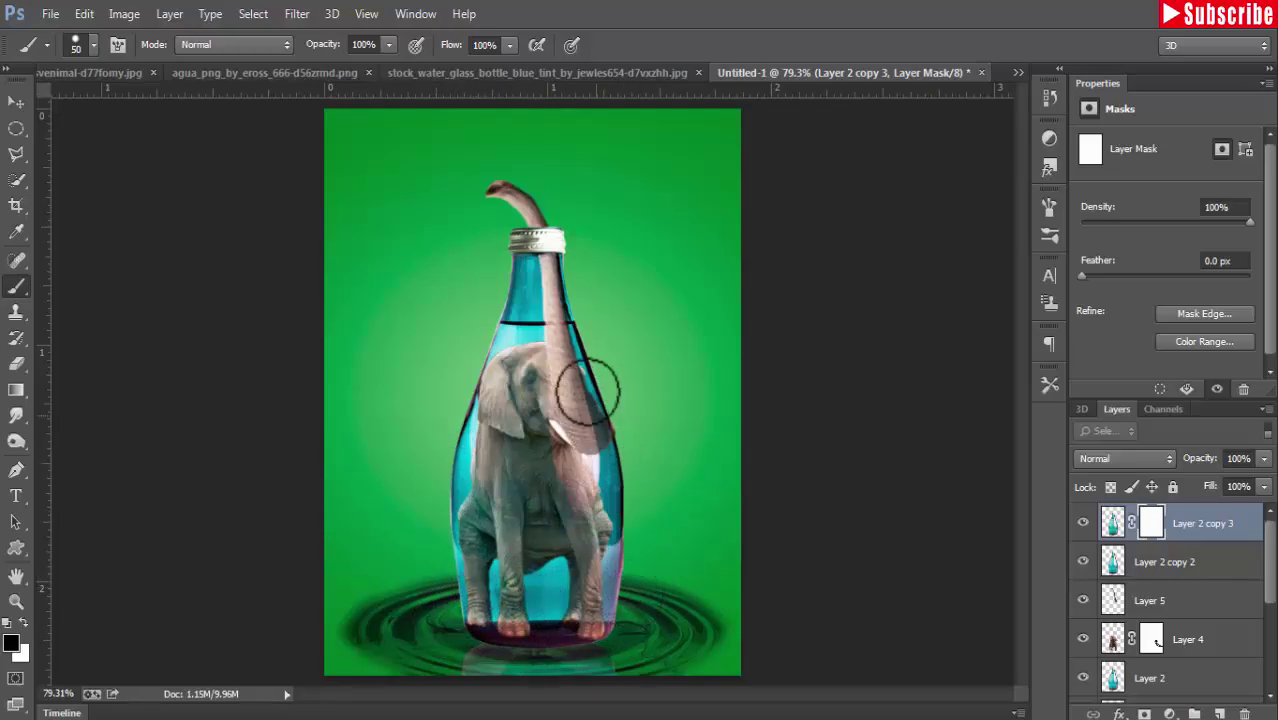
{"action": "left_click_drag", "start_coordinate": [615, 455], "coordinate": [618, 515]}
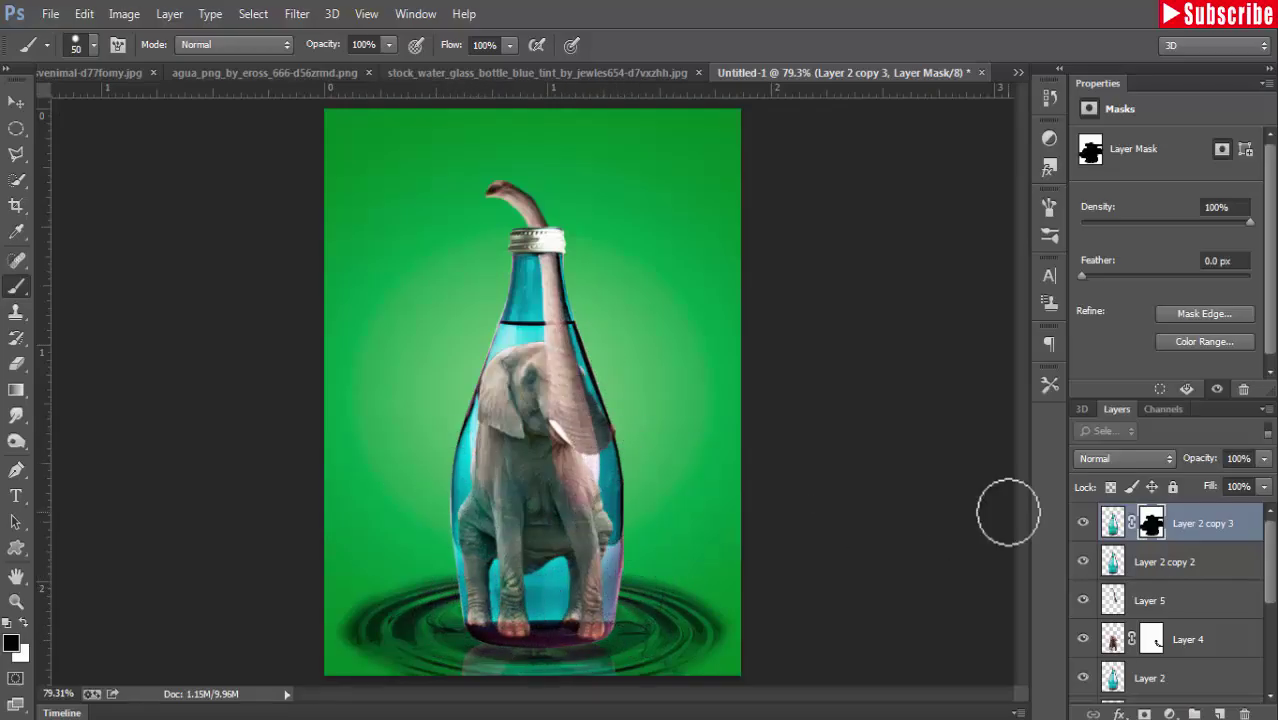
{"action": "left_click", "coordinate": [1116, 645]}
{"action": "left_click", "coordinate": [124, 14]}
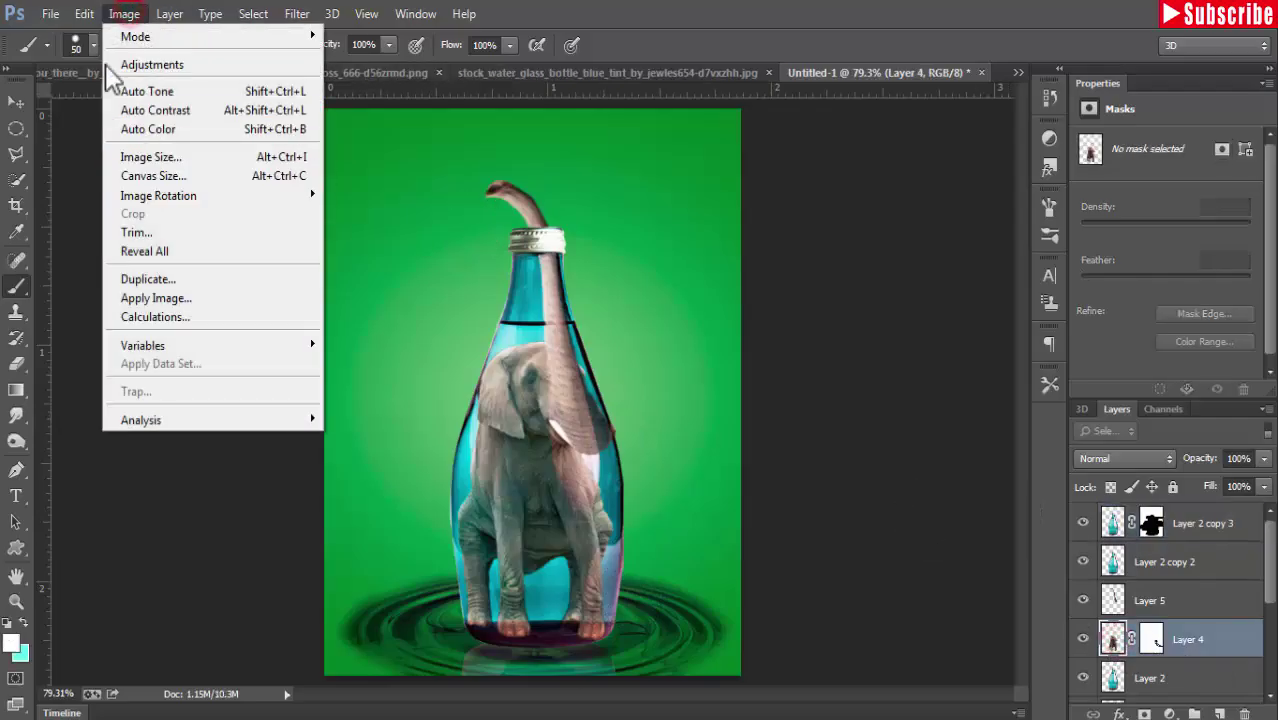
{"action": "mouse_move", "coordinate": [147, 379]}
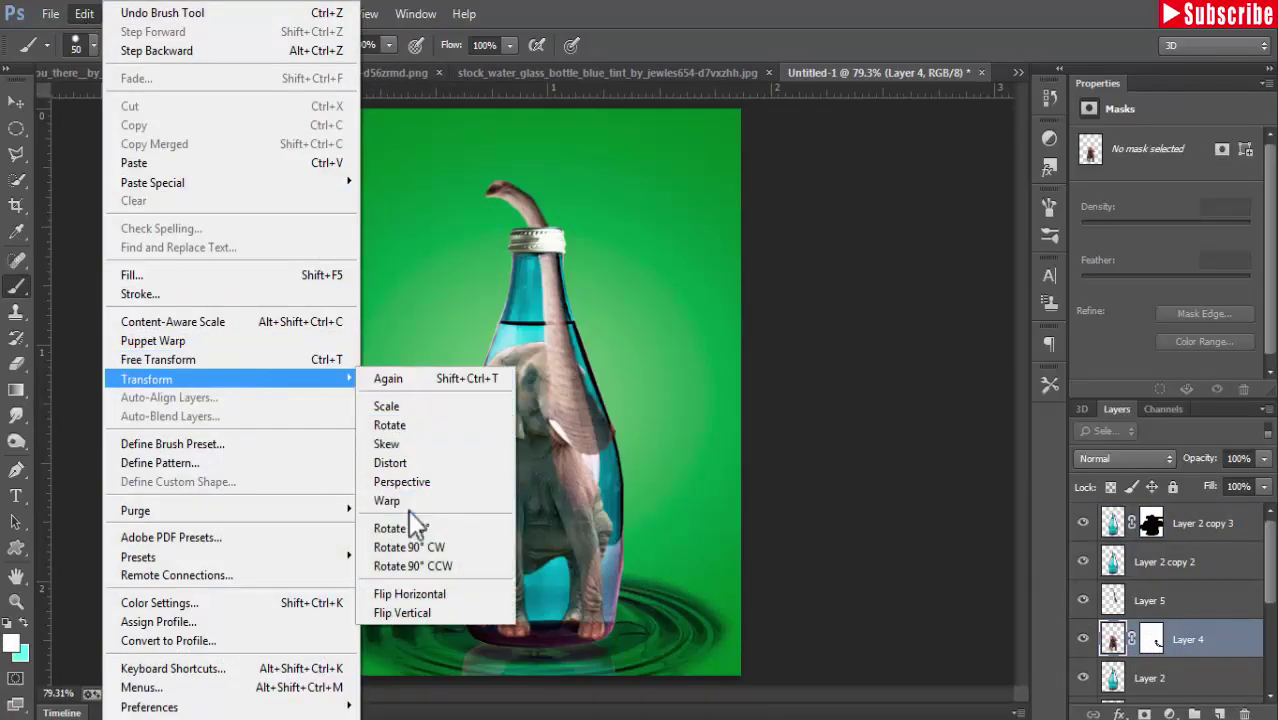
Warp the Layer 4 elephant wider to fill the bottle's body and apply
{"action": "left_click", "coordinate": [400, 501]}
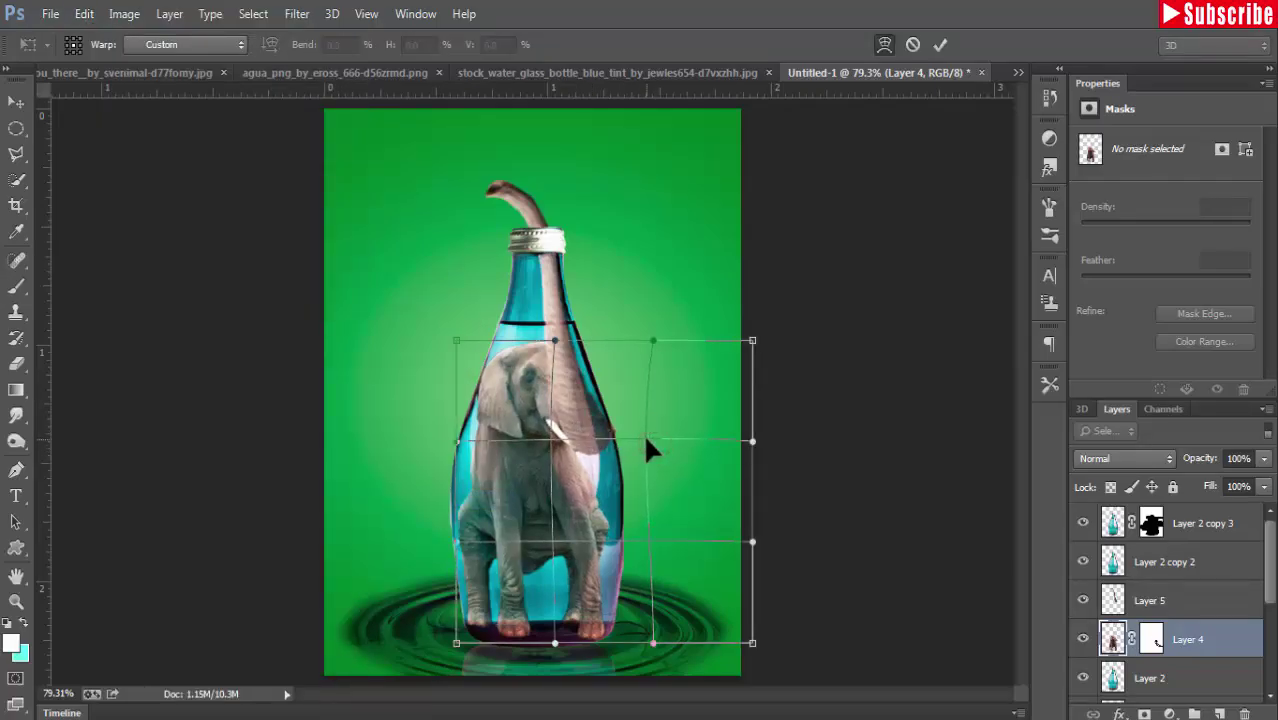
{"action": "left_click_drag", "start_coordinate": [644, 440], "coordinate": [644, 444]}
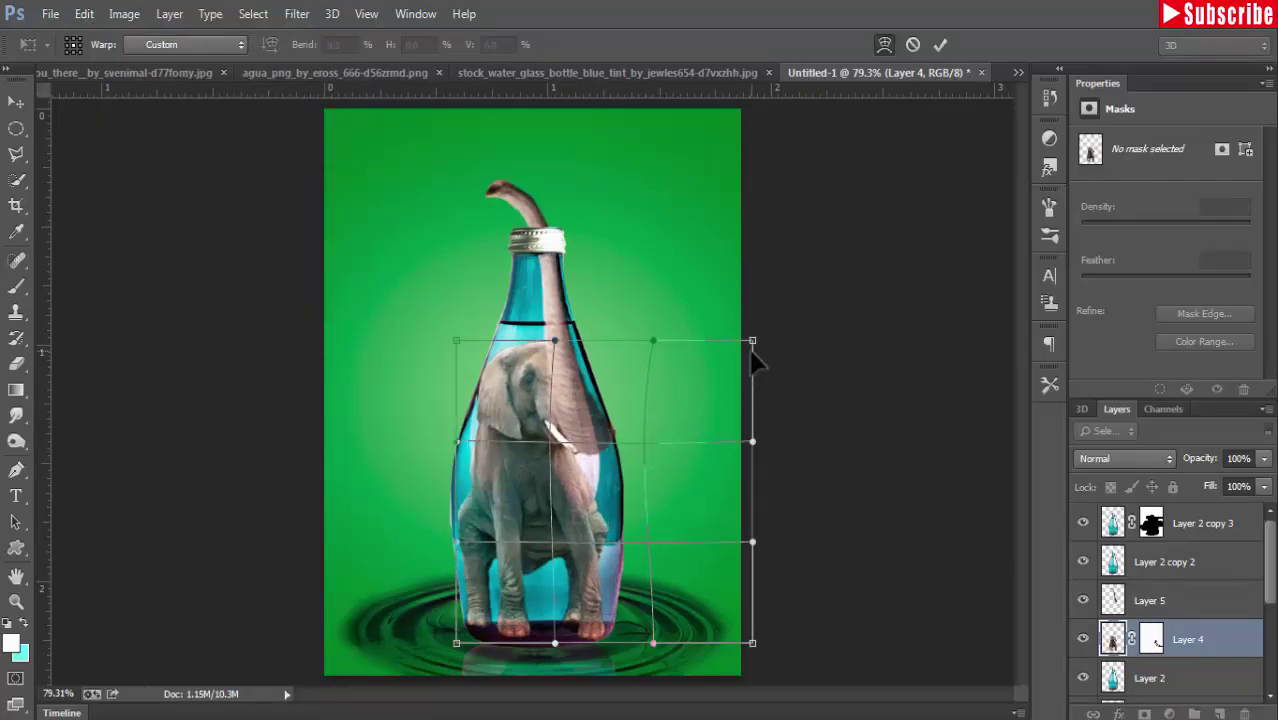
{"action": "mouse_move", "coordinate": [752, 341]}
{"action": "left_mouse_down"}
{"action": "mouse_move", "coordinate": [733, 340]}
{"action": "mouse_move", "coordinate": [748, 340]}
{"action": "left_mouse_up"}
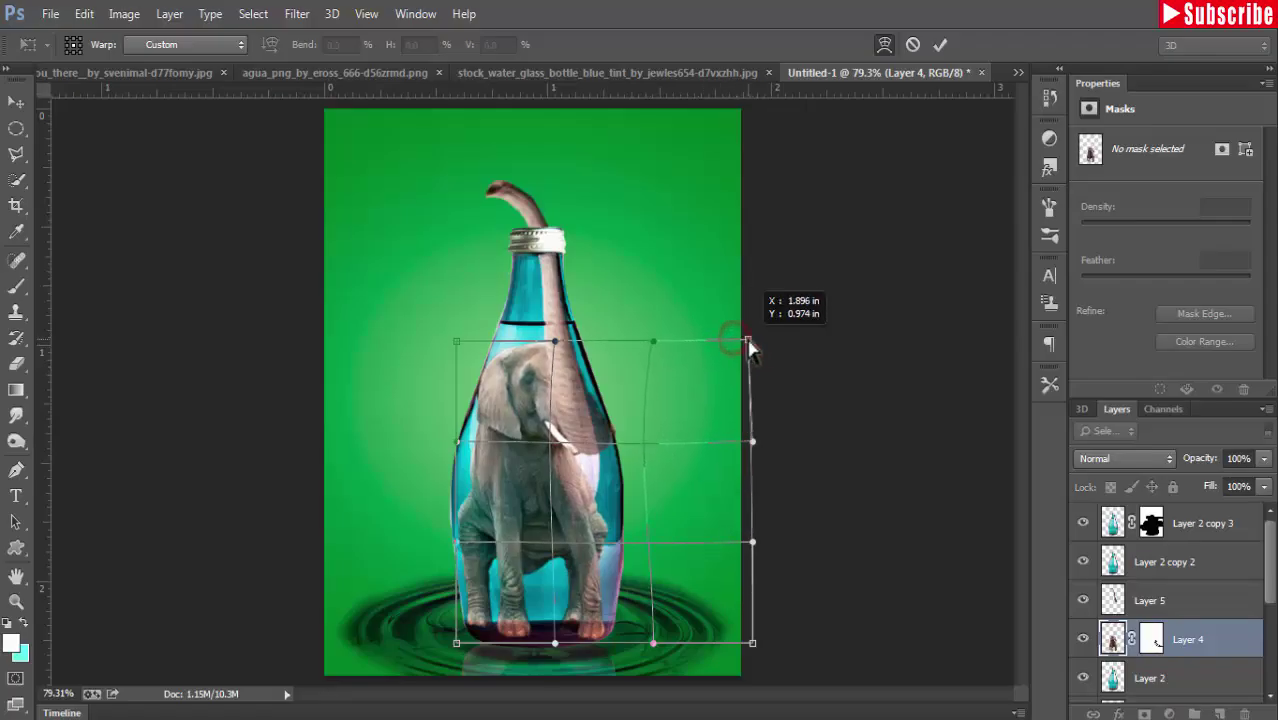
{"action": "left_click_drag", "start_coordinate": [461, 522], "coordinate": [603, 538]}
{"action": "left_click_drag", "start_coordinate": [486, 449], "coordinate": [591, 460]}
{"action": "left_click", "coordinate": [15, 101]}
{"action": "left_click", "coordinate": [557, 297]}
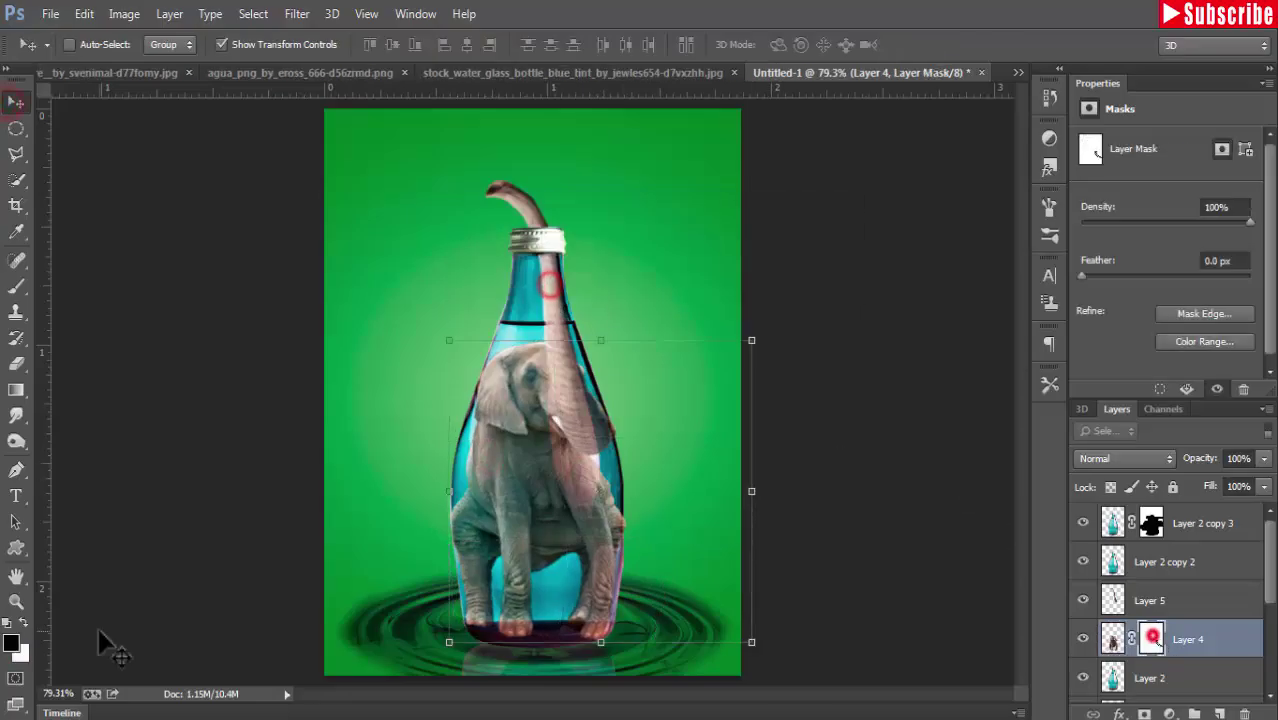
Add a layer mask to Layer 5 and nudge the elephant slightly left and down
{"action": "left_click", "coordinate": [16, 287]}
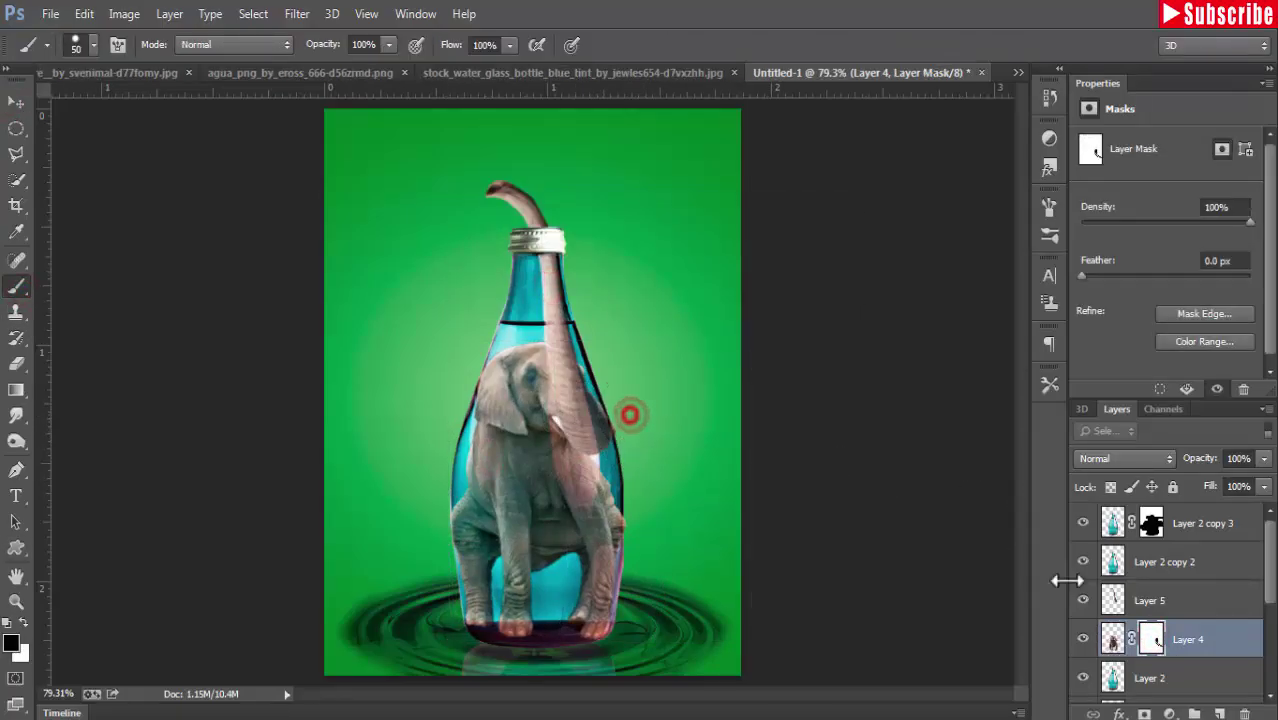
{"action": "left_click_drag", "start_coordinate": [1136, 625], "coordinate": [1138, 603]}
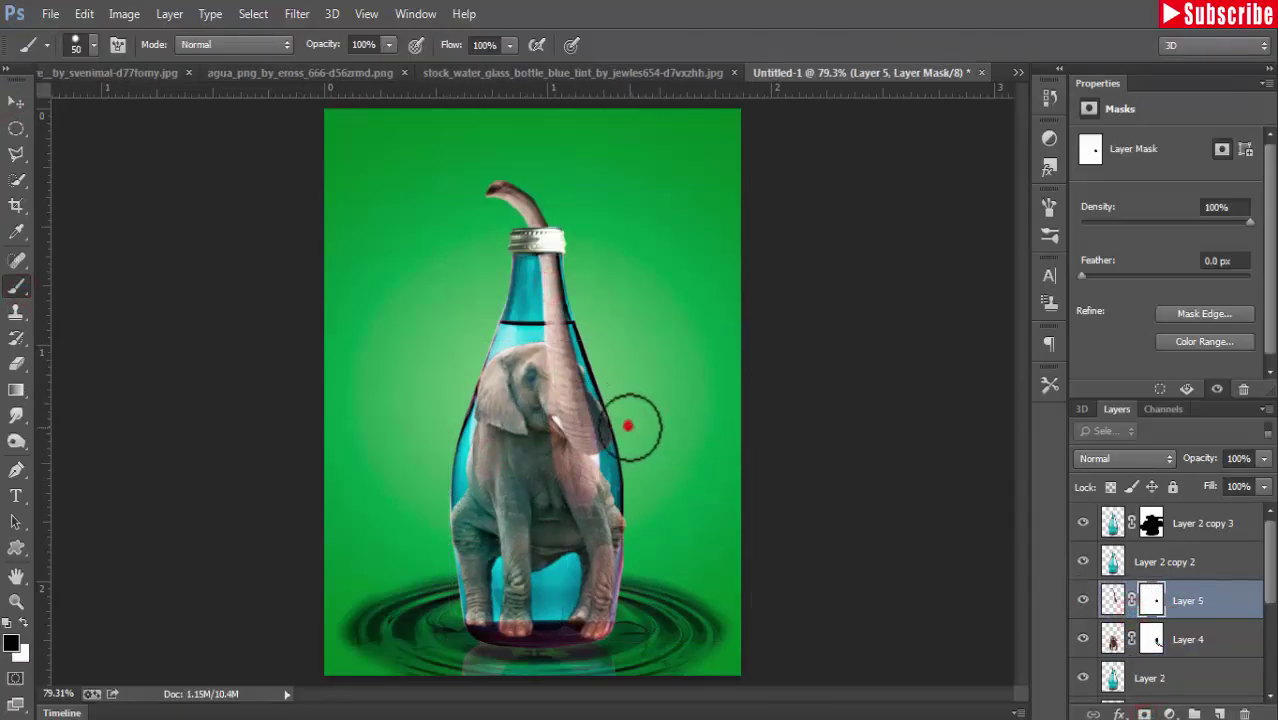
{"action": "left_click", "coordinate": [15, 100]}
{"action": "left_click_drag", "start_coordinate": [838, 285], "coordinate": [833, 292]}
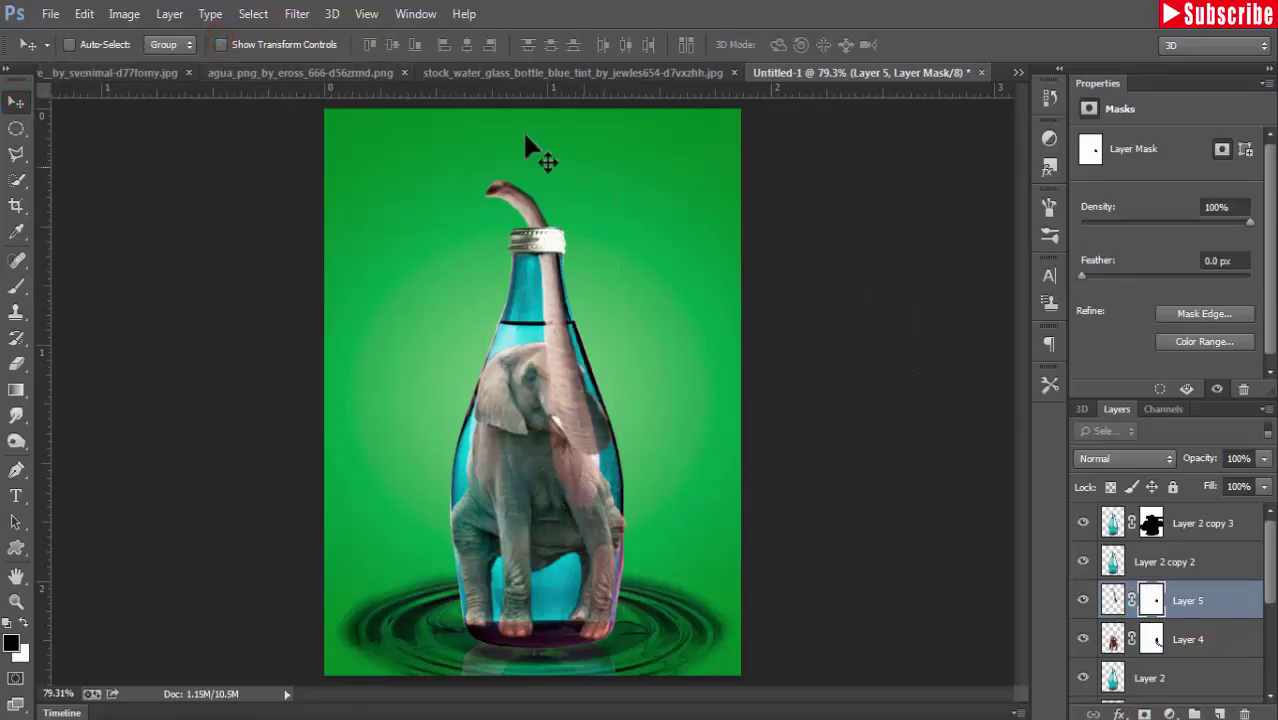
Copy the agua_png water splash into the elephant composite as a new layer
{"action": "left_click", "coordinate": [268, 76]}
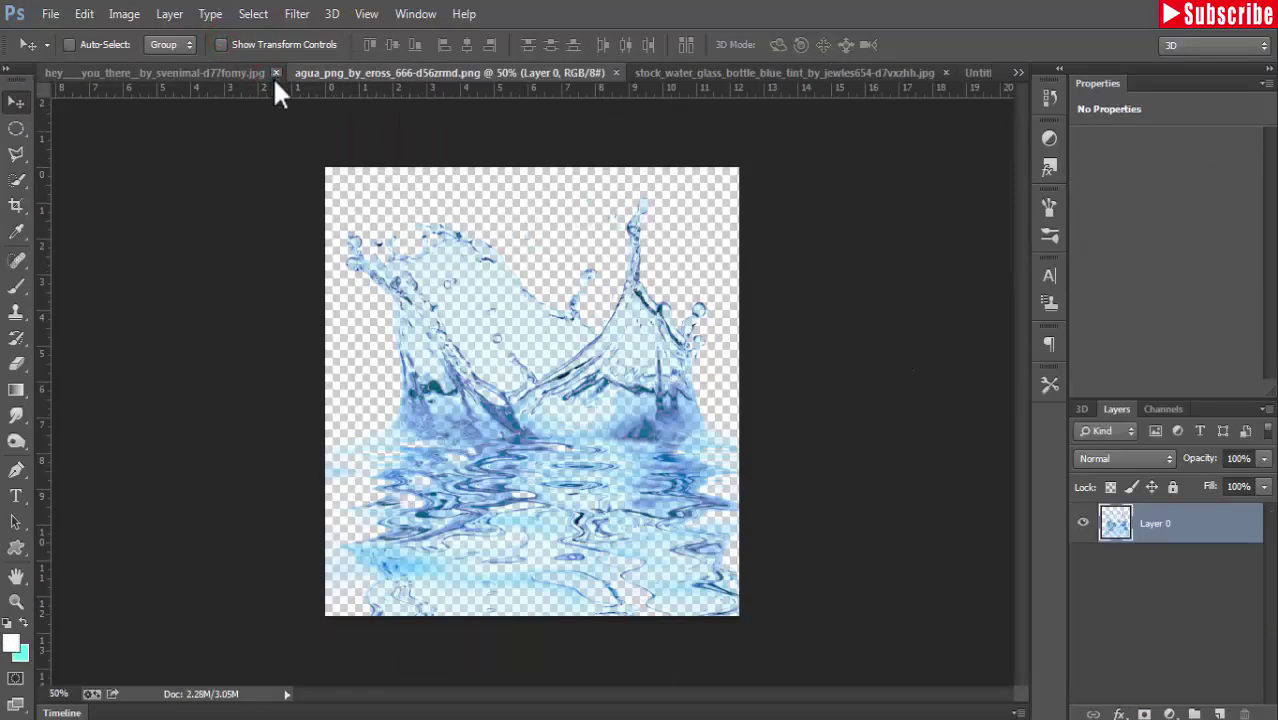
{"action": "mouse_move", "coordinate": [343, 74]}
{"action": "left_mouse_down"}
{"action": "mouse_move", "coordinate": [374, 158]}
{"action": "mouse_move", "coordinate": [882, 184]}
{"action": "left_mouse_up"}
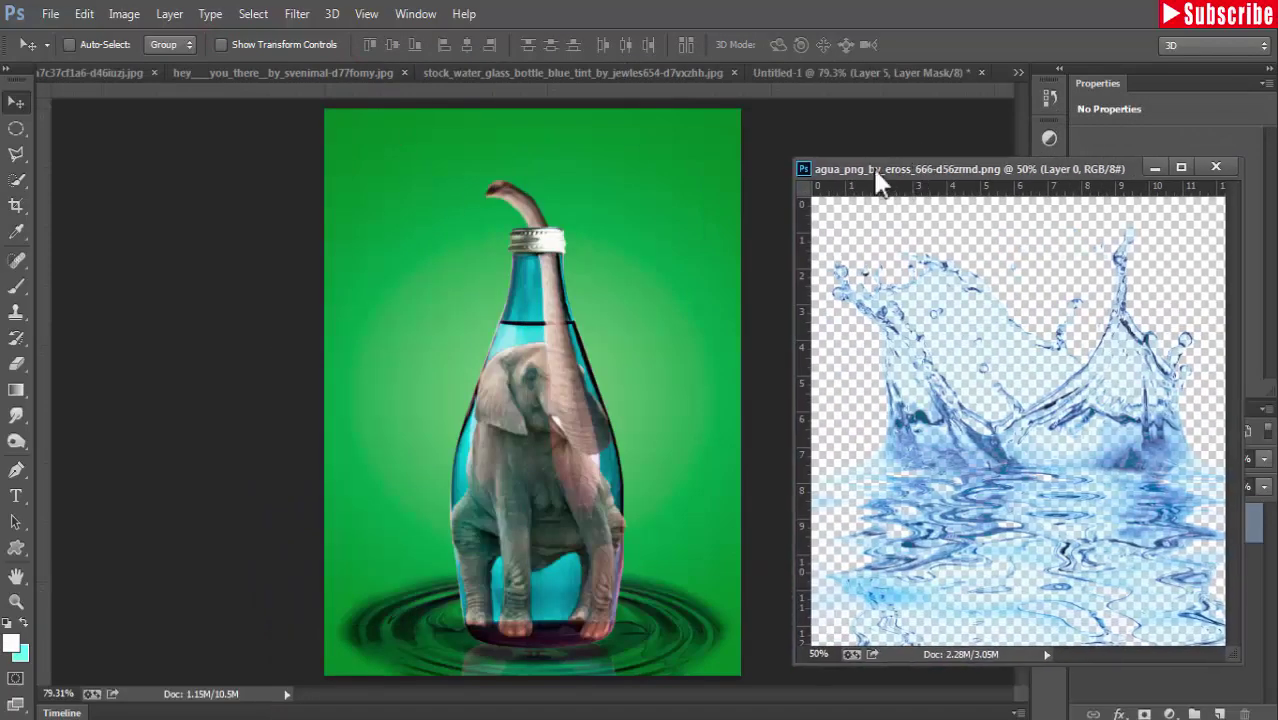
{"action": "left_click_drag", "start_coordinate": [1075, 425], "coordinate": [558, 572]}
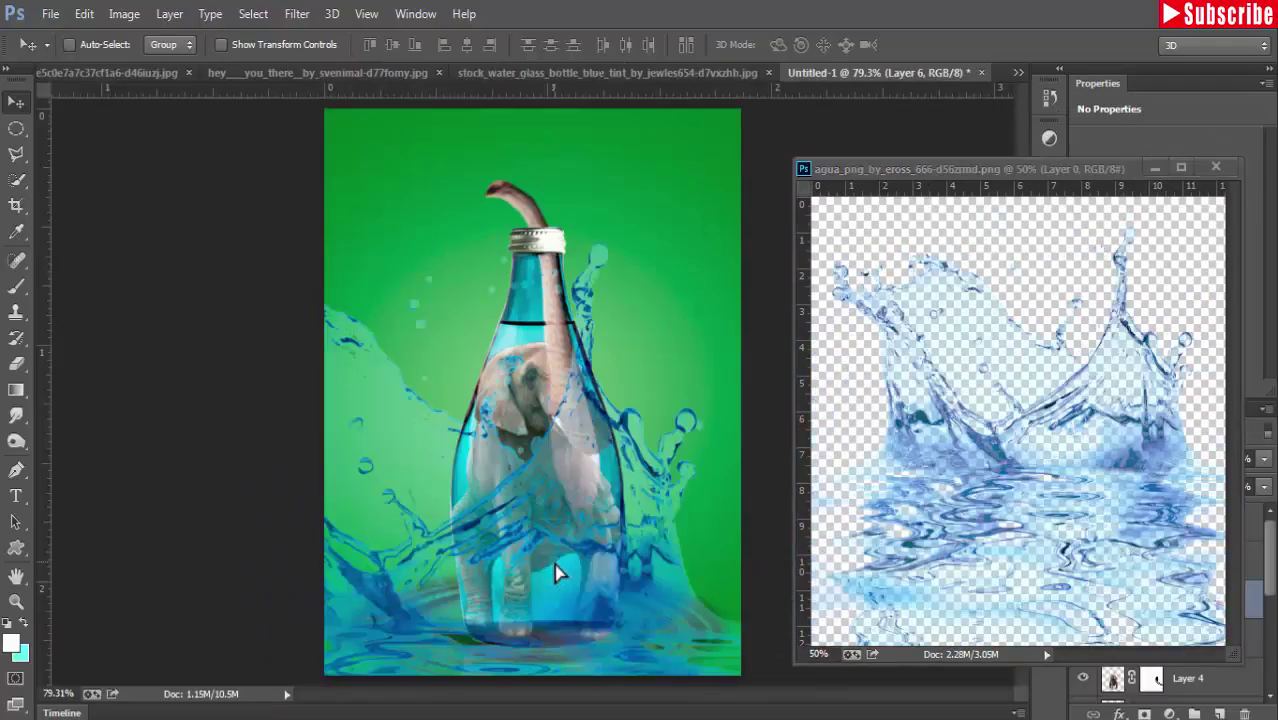
{"action": "left_click", "coordinate": [1153, 167]}
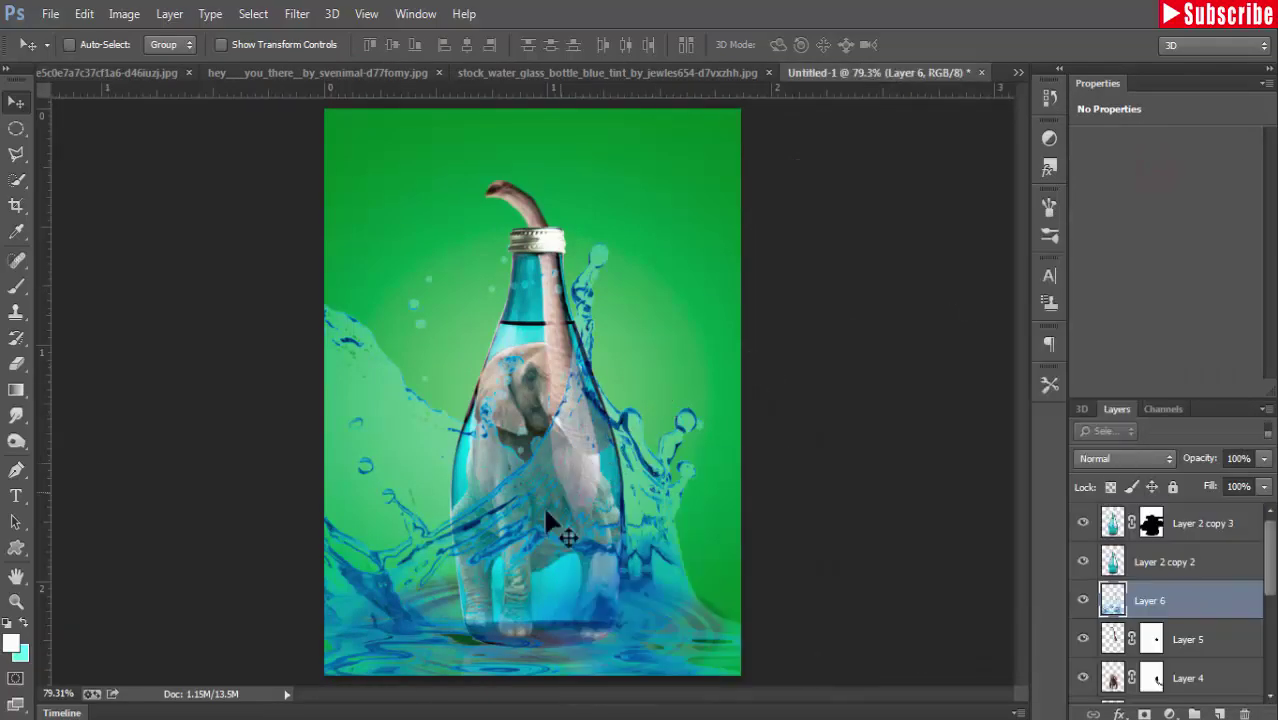
{"action": "left_click_drag", "start_coordinate": [528, 534], "coordinate": [630, 537]}
Scale the splash down and position it at the bottle's base
{"action": "key", "text": "ctrl+t"}
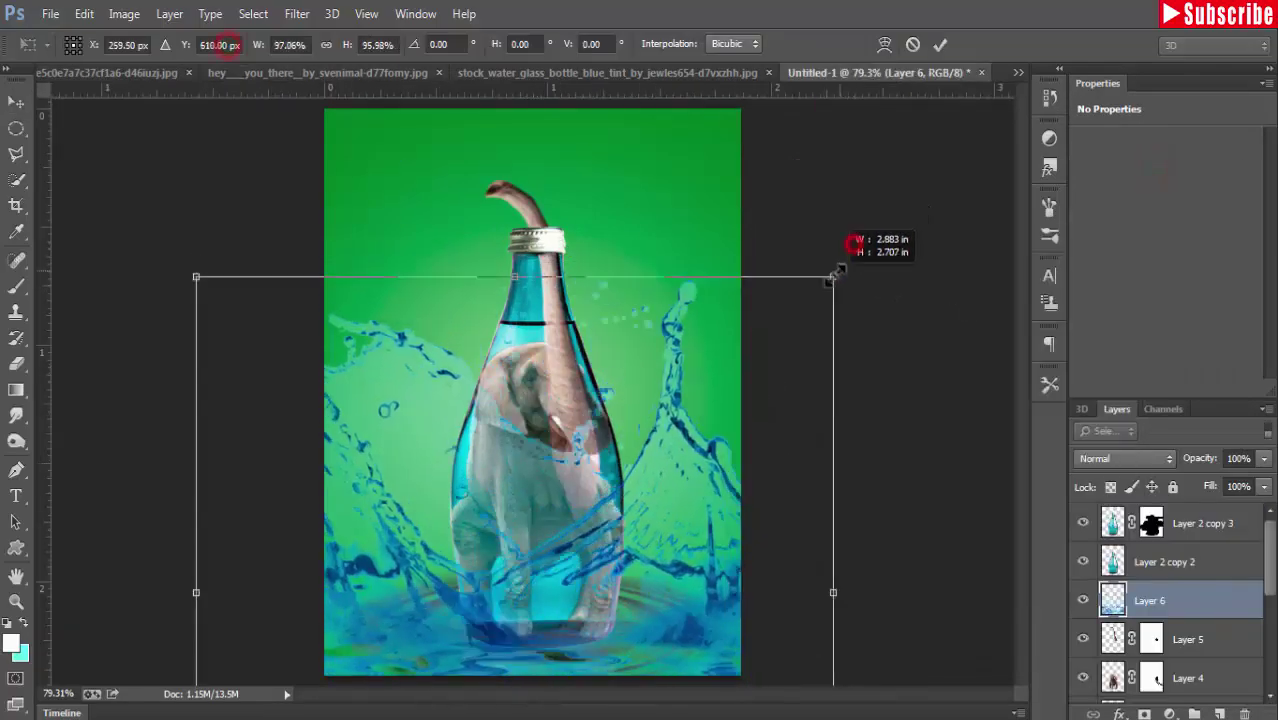
{"action": "left_click_drag", "start_coordinate": [850, 240], "coordinate": [656, 516]}
{"action": "left_click_drag", "start_coordinate": [502, 652], "coordinate": [684, 505]}
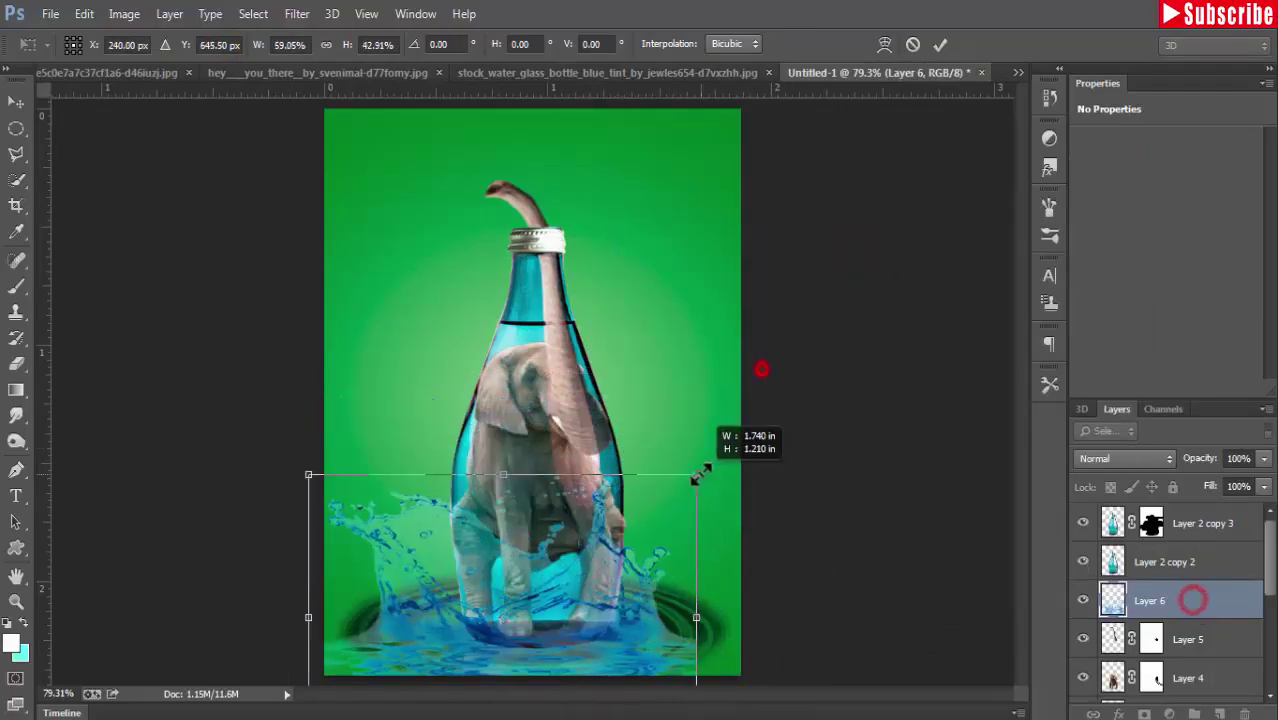
{"action": "left_click_drag", "start_coordinate": [825, 368], "coordinate": [699, 466]}
{"action": "left_click_drag", "start_coordinate": [475, 561], "coordinate": [565, 612]}
{"action": "left_click_drag", "start_coordinate": [398, 517], "coordinate": [404, 513]}
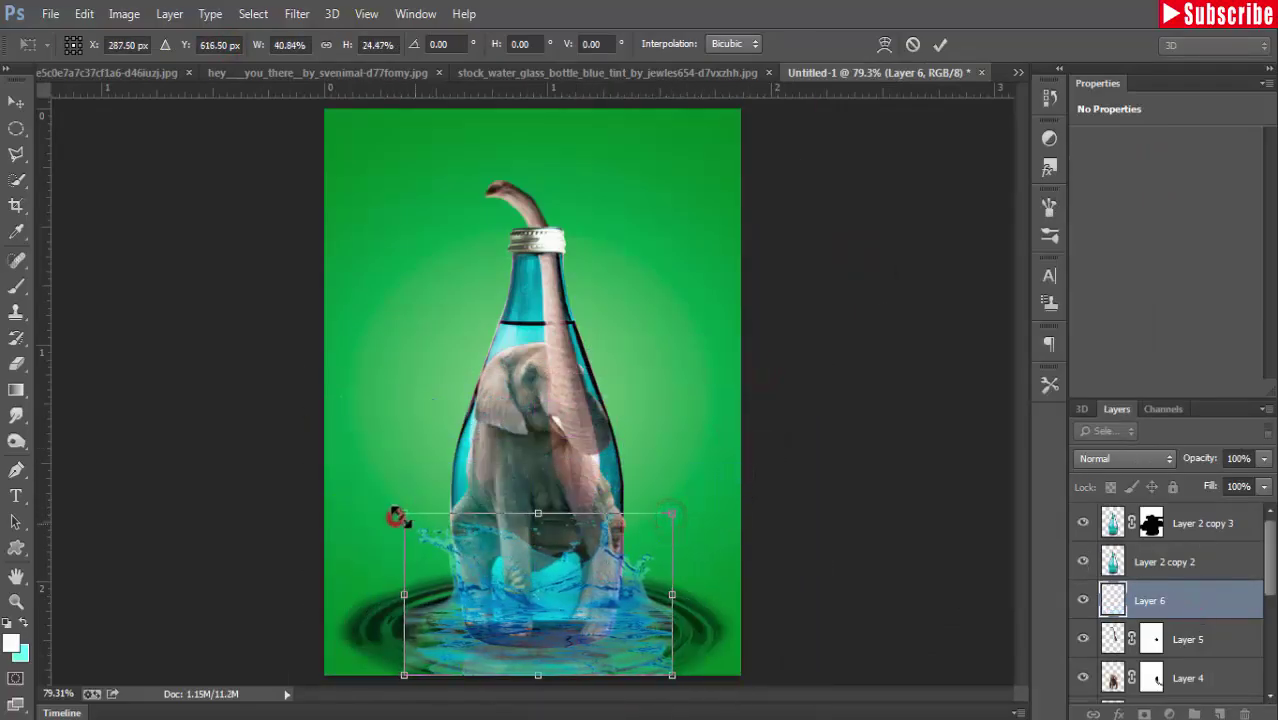
{"action": "key", "text": "Return"}
{"action": "left_click_drag", "start_coordinate": [615, 601], "coordinate": [615, 630]}
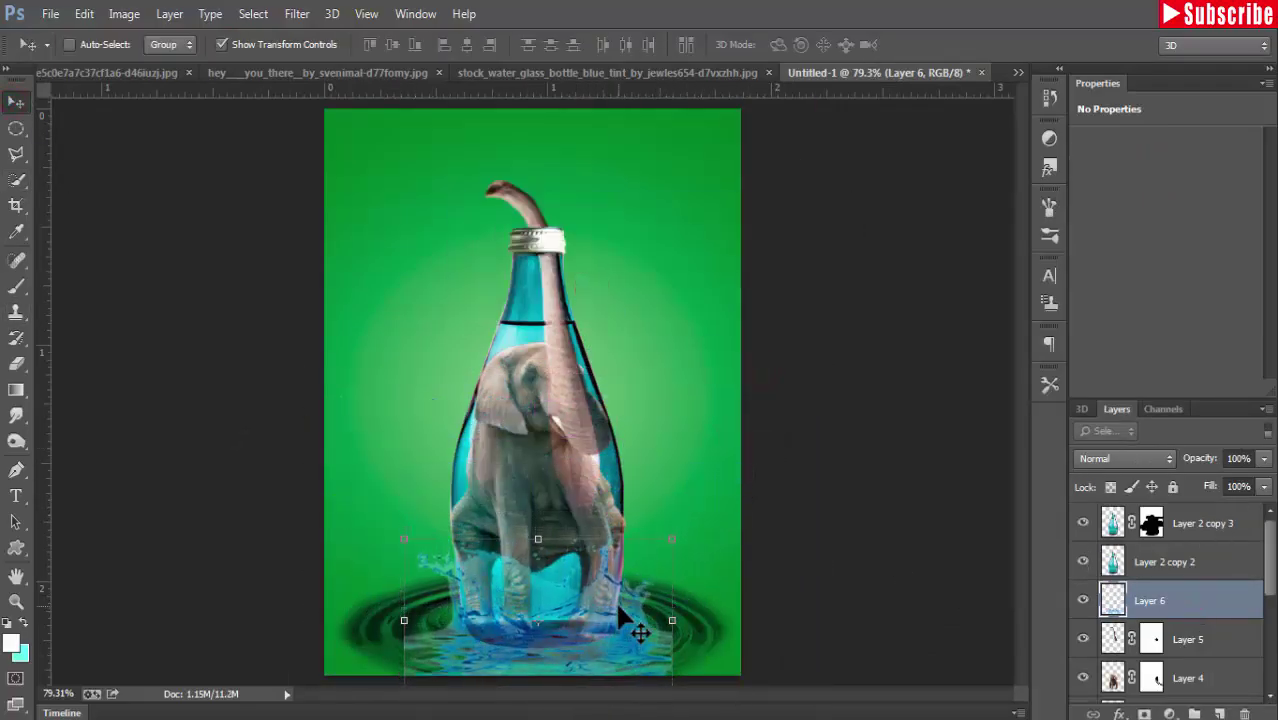
{"action": "key", "text": "ctrl+minus"}
Flatten and widen the splash to span the bottle base, then move Layer 6 to the top
{"action": "key", "text": "ctrl+t"}
{"action": "left_click_drag", "start_coordinate": [539, 655], "coordinate": [539, 621]}
{"action": "key", "text": "ctrl+plus"}
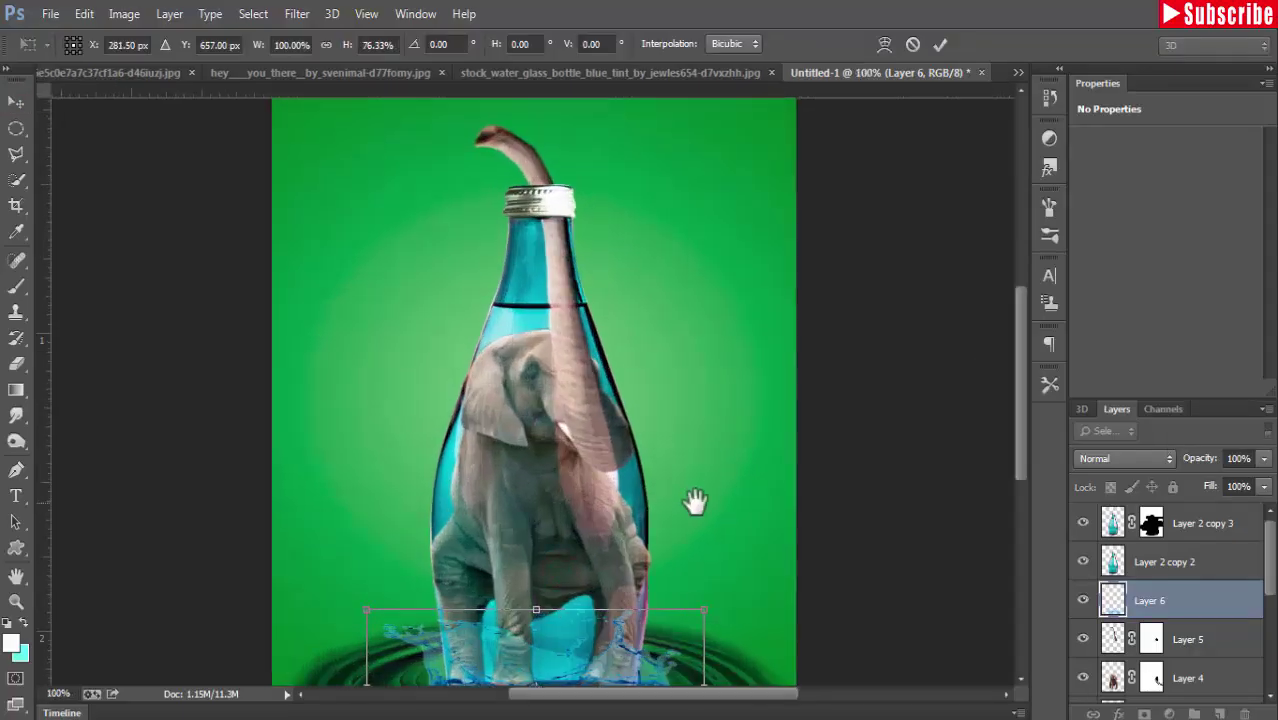
{"action": "left_click_drag", "start_coordinate": [352, 446], "coordinate": [343, 428]}
{"action": "left_click_drag", "start_coordinate": [693, 428], "coordinate": [704, 428]}
{"action": "left_click_drag", "start_coordinate": [343, 601], "coordinate": [343, 596]}
{"action": "left_click", "coordinate": [1190, 600]}
{"action": "key", "text": "Return"}
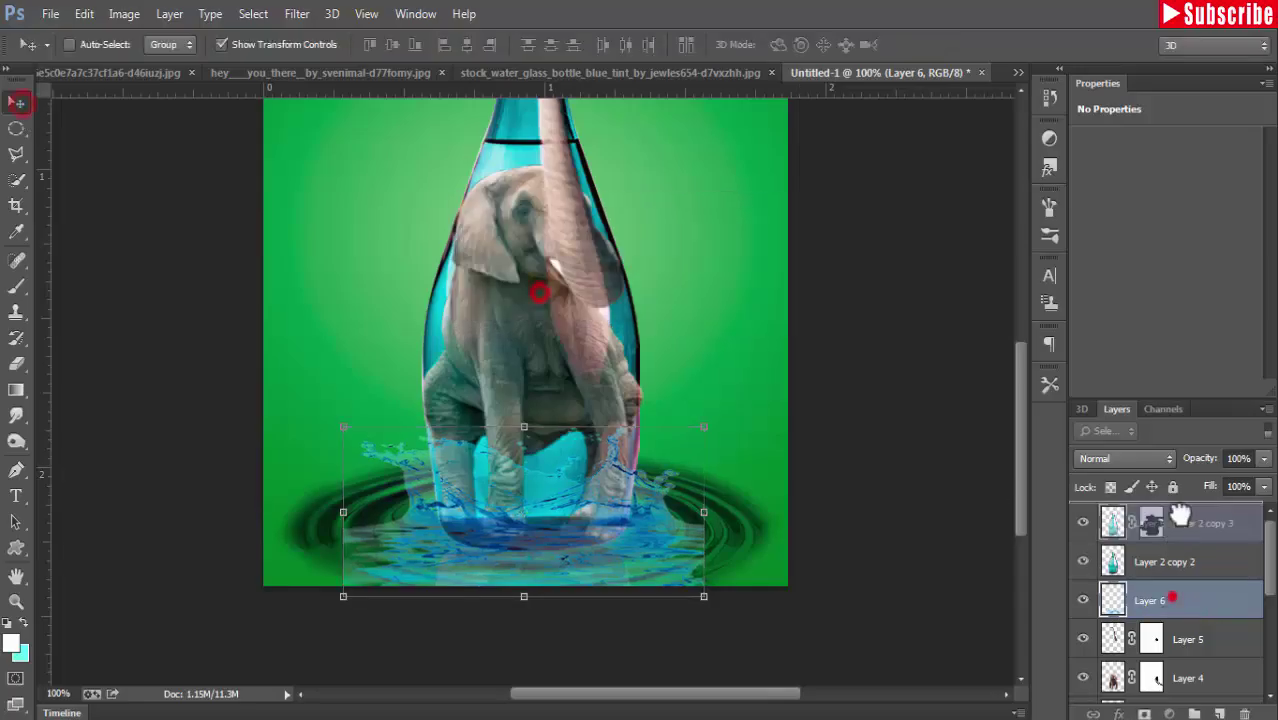
{"action": "left_click_drag", "start_coordinate": [1150, 600], "coordinate": [1178, 515]}
{"action": "left_click", "coordinate": [17, 290]}
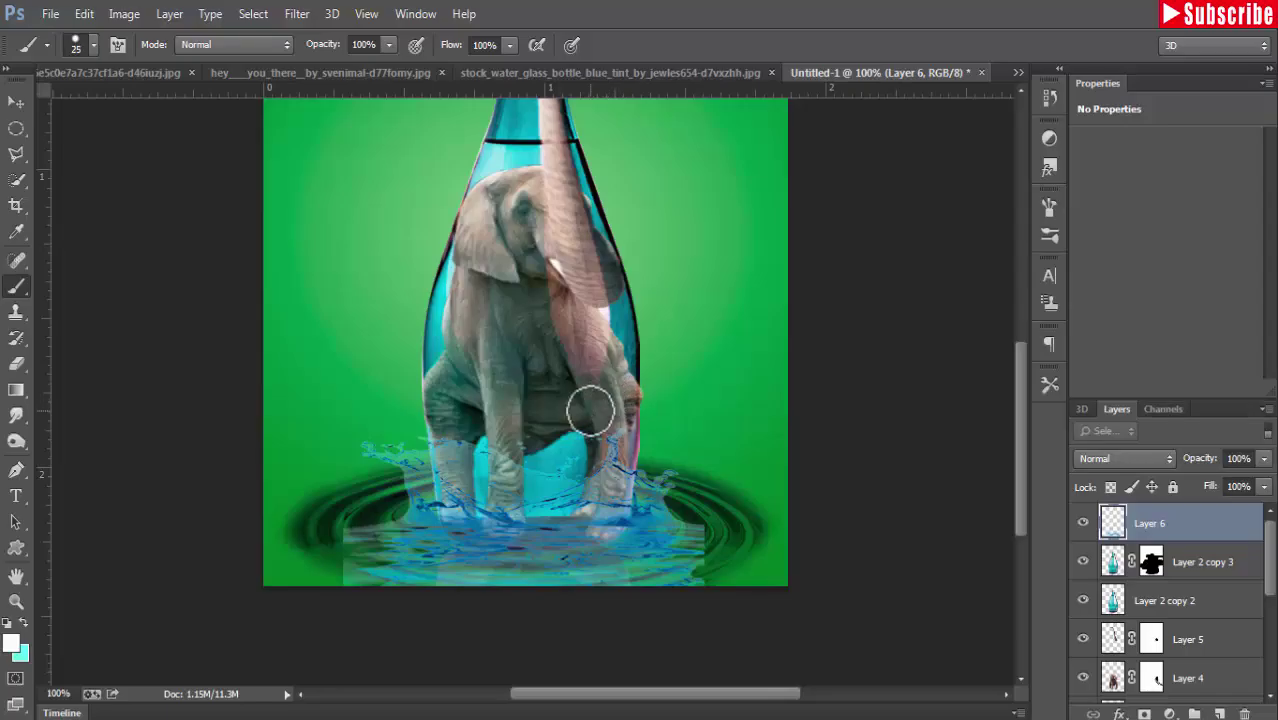
Add a mask to Layer 6 and paint black with a size-25 brush over the legs and lower splash
{"action": "key", "text": "bracketleft"}
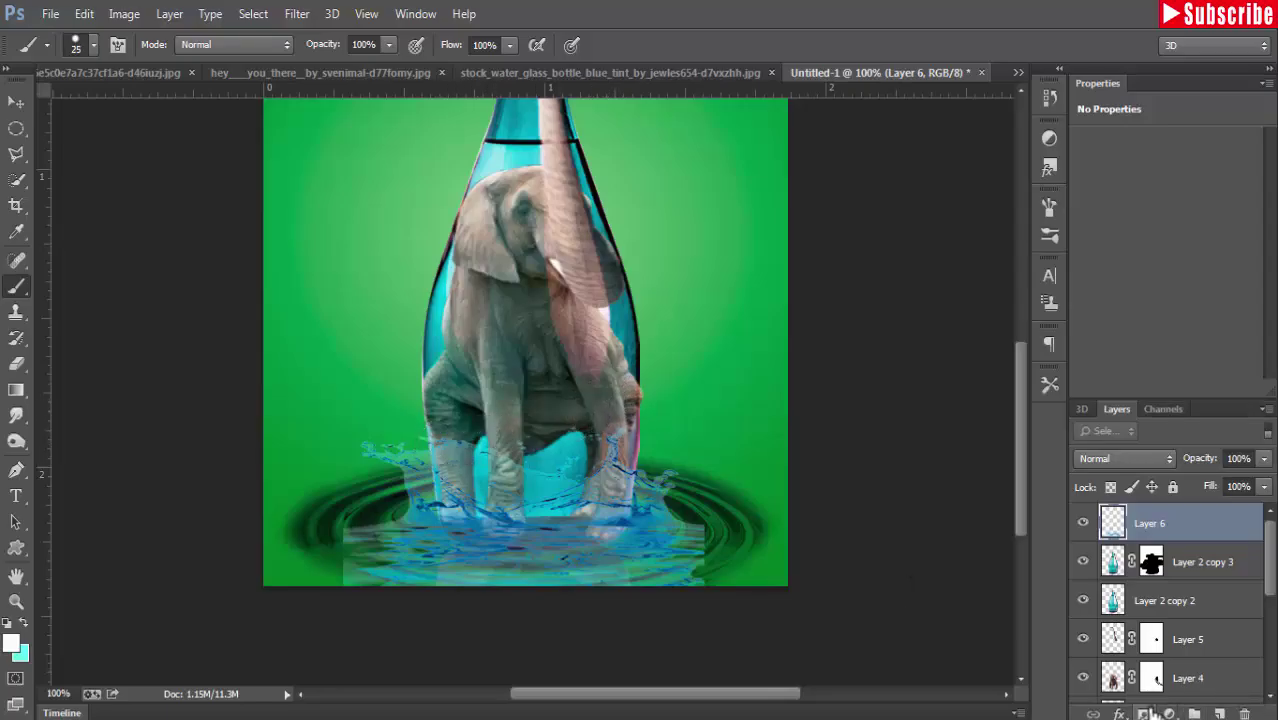
{"action": "left_click", "coordinate": [1146, 713]}
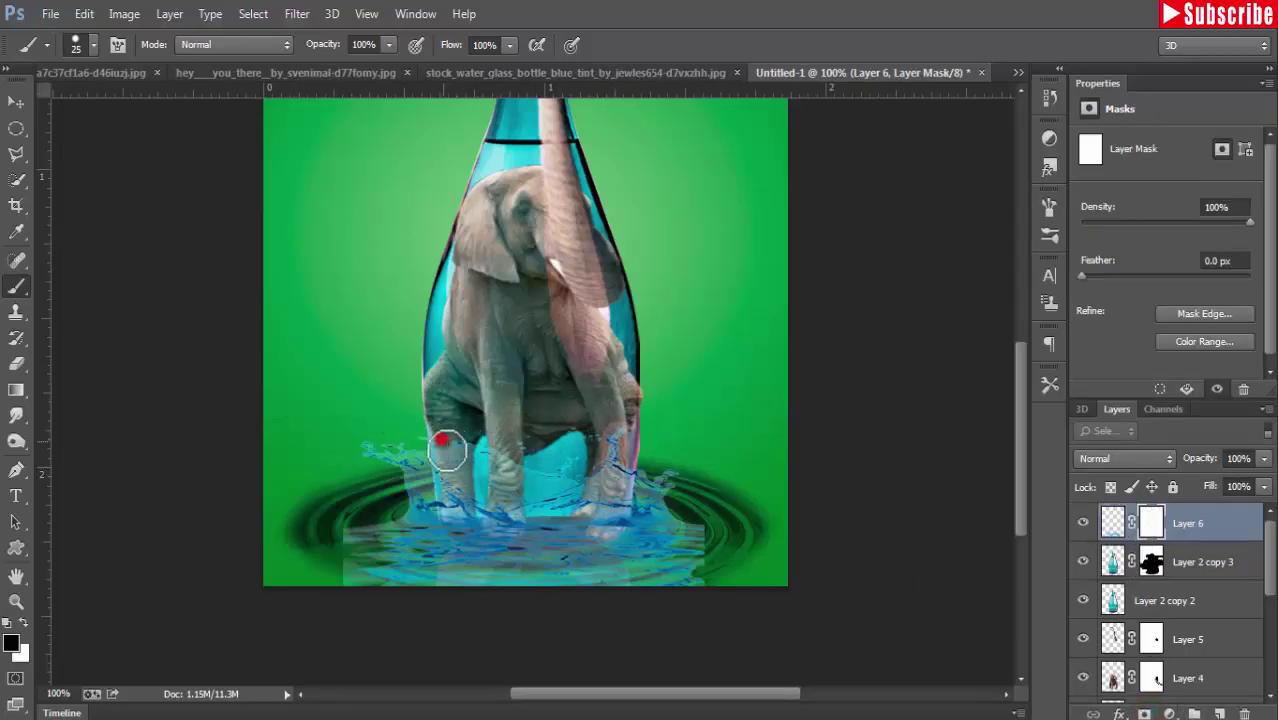
{"action": "mouse_move", "coordinate": [447, 452]}
{"action": "left_mouse_down"}
{"action": "mouse_move", "coordinate": [444, 468]}
{"action": "mouse_move", "coordinate": [541, 480]}
{"action": "mouse_move", "coordinate": [499, 491]}
{"action": "mouse_move", "coordinate": [527, 487]}
{"action": "mouse_move", "coordinate": [535, 500]}
{"action": "left_mouse_up"}
{"action": "mouse_move", "coordinate": [365, 522]}
{"action": "left_mouse_down"}
{"action": "mouse_move", "coordinate": [451, 551]}
{"action": "mouse_move", "coordinate": [464, 576]}
{"action": "mouse_move", "coordinate": [651, 531]}
{"action": "mouse_move", "coordinate": [494, 571]}
{"action": "mouse_move", "coordinate": [746, 579]}
{"action": "left_mouse_up"}
{"action": "key", "text": "x"}
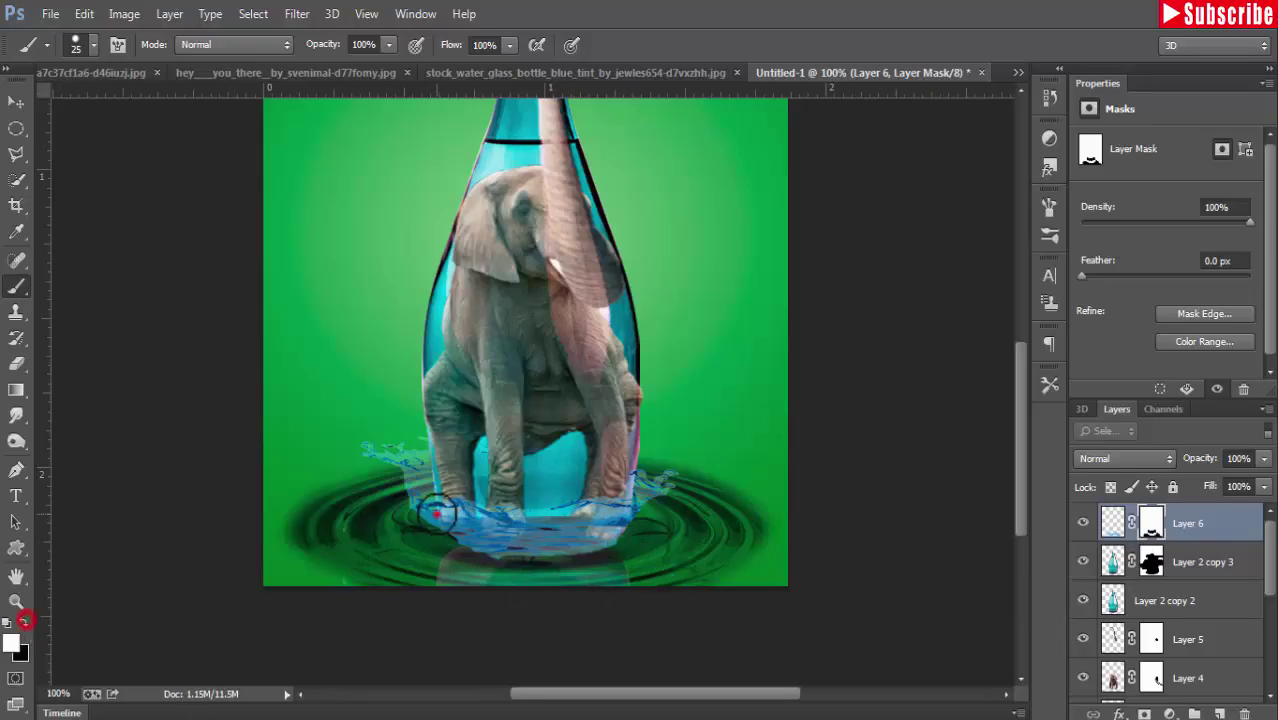
{"action": "left_click", "coordinate": [22, 103]}
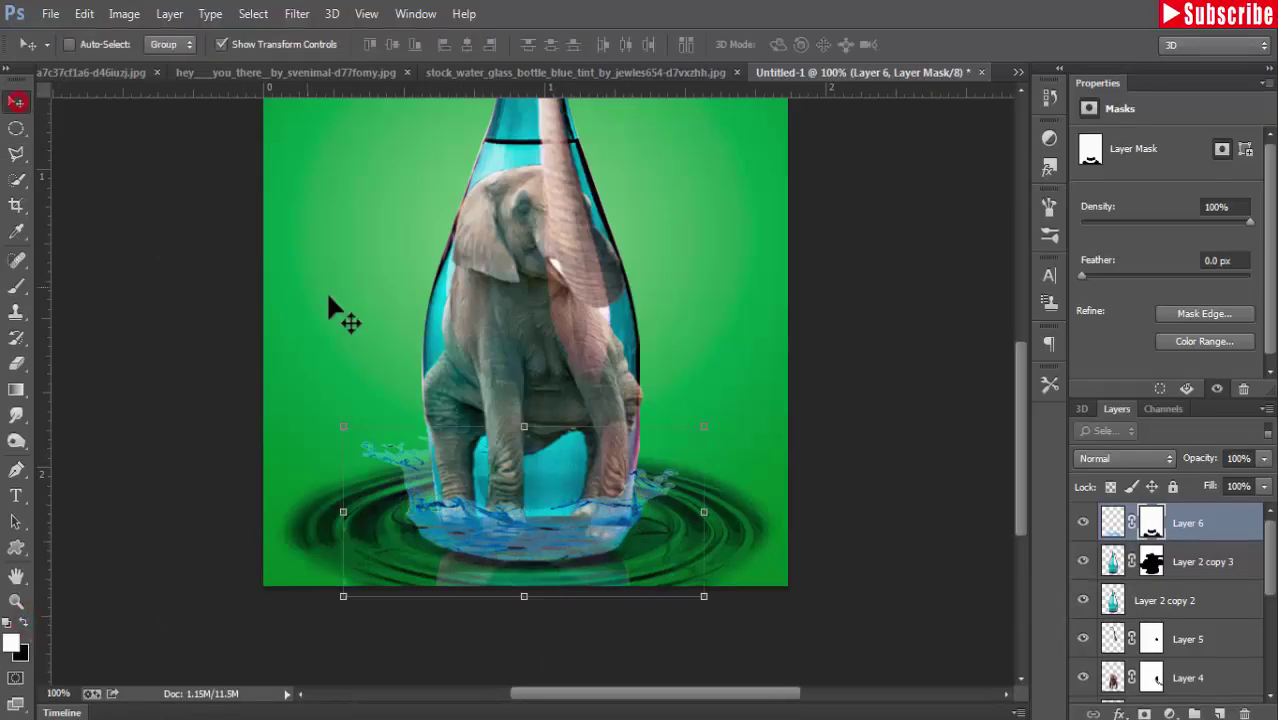
Warp the Layer 6 splash to bend around the bottle's base and apply it
{"action": "left_click", "coordinate": [88, 15]}
{"action": "mouse_move", "coordinate": [230, 378]}
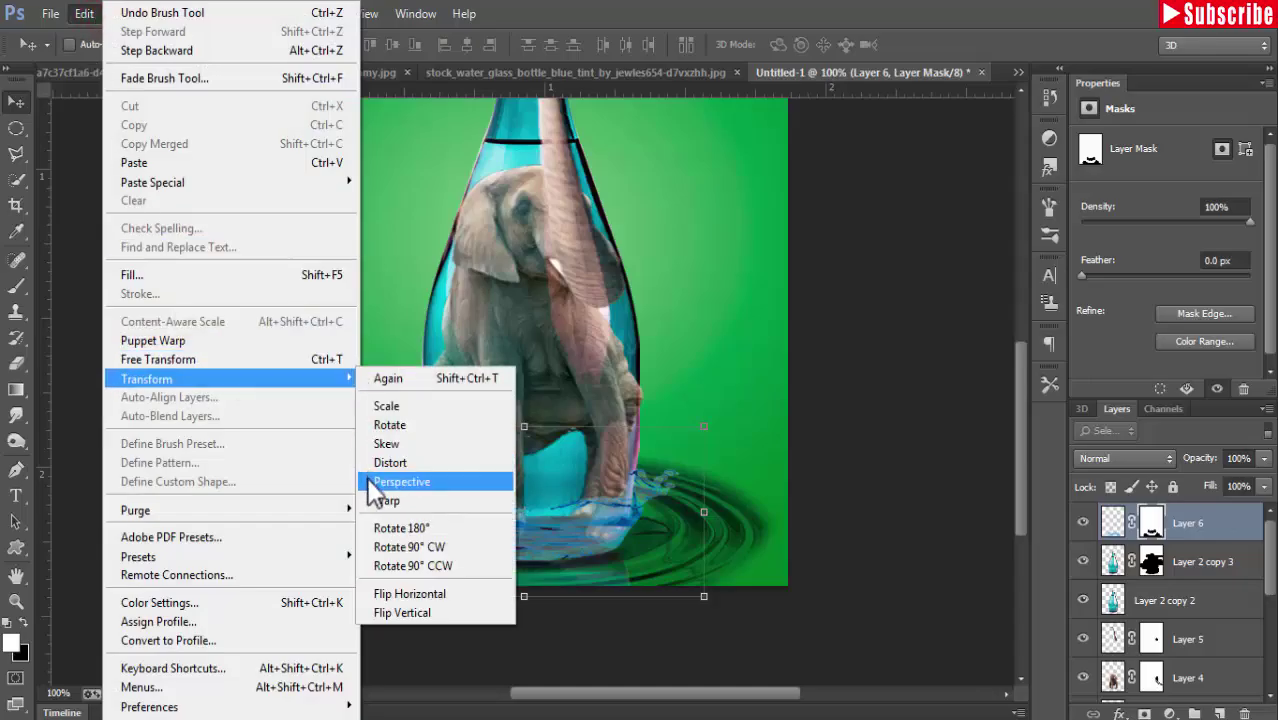
{"action": "left_click", "coordinate": [435, 500]}
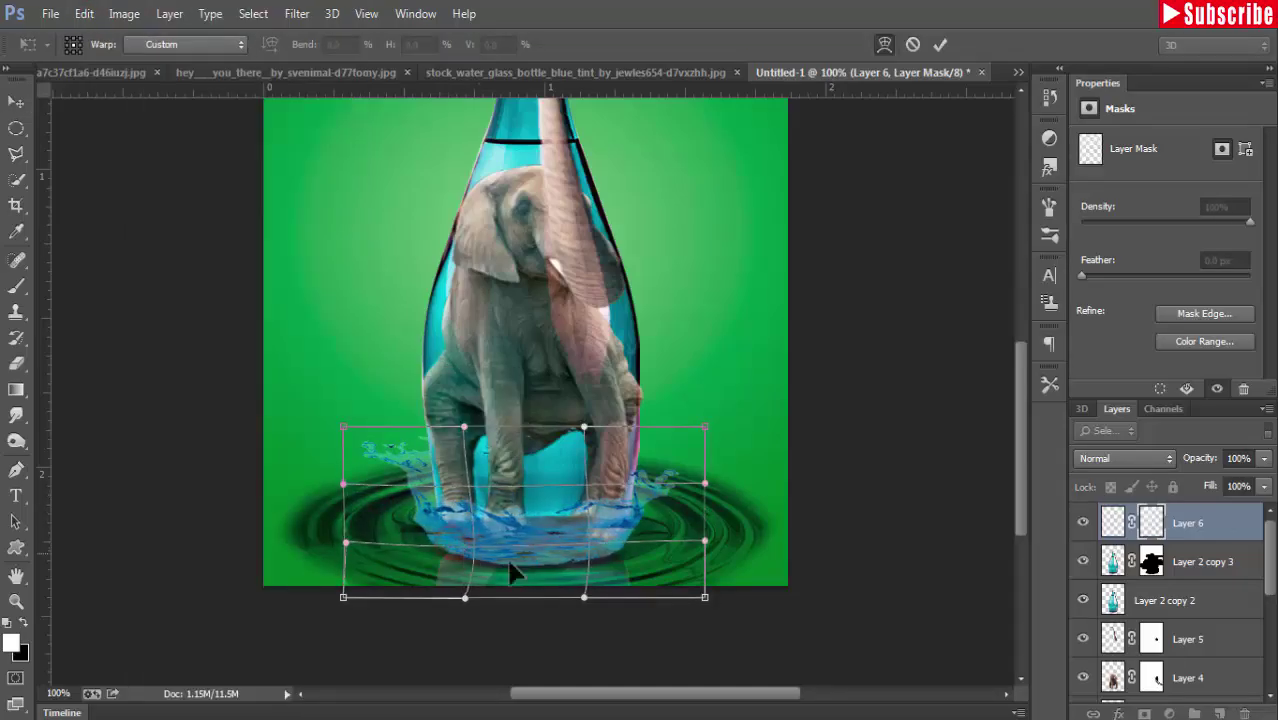
{"action": "mouse_move", "coordinate": [613, 543]}
{"action": "left_mouse_down"}
{"action": "mouse_move", "coordinate": [619, 532]}
{"action": "mouse_move", "coordinate": [583, 546]}
{"action": "left_mouse_up"}
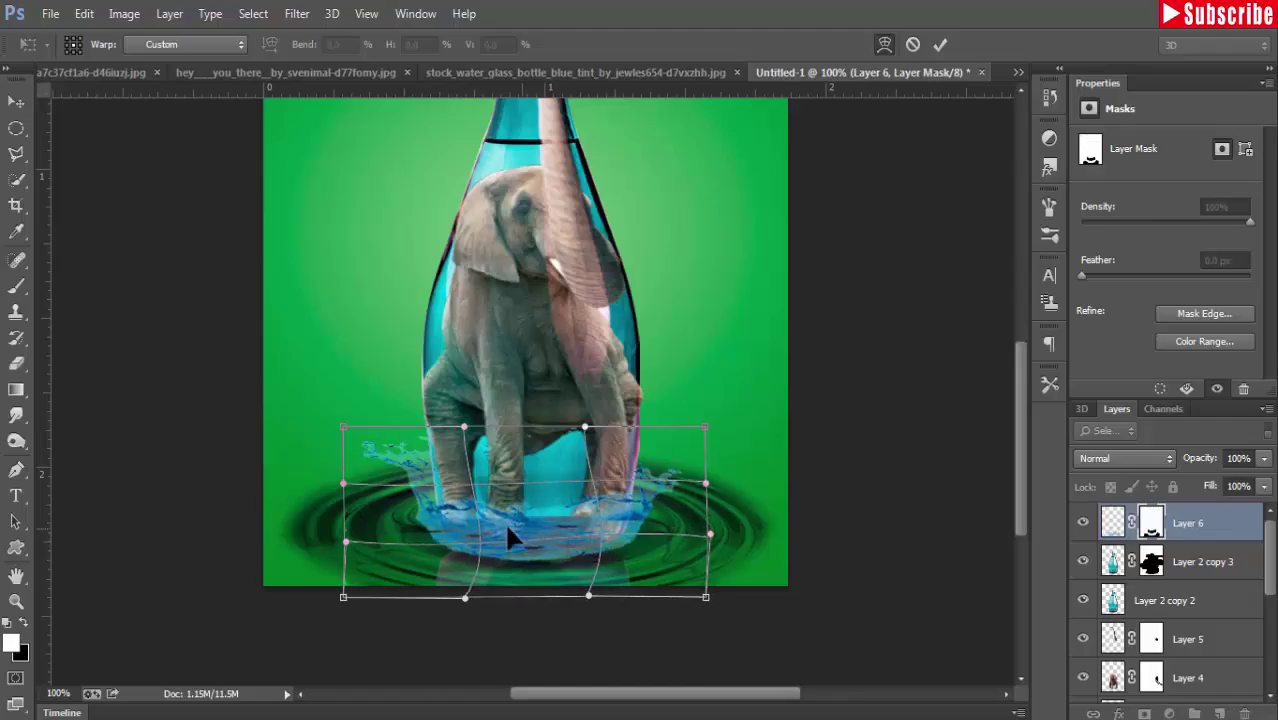
{"action": "left_click_drag", "start_coordinate": [422, 530], "coordinate": [421, 523]}
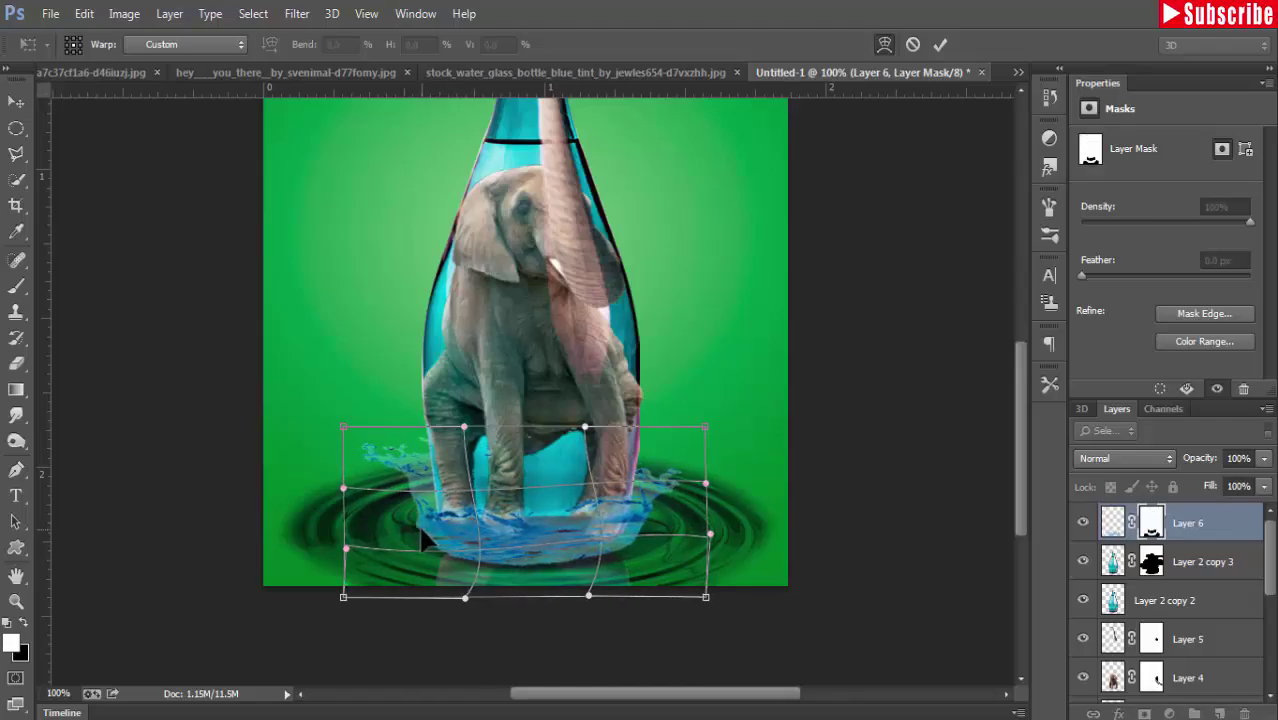
{"action": "left_click_drag", "start_coordinate": [626, 543], "coordinate": [614, 536]}
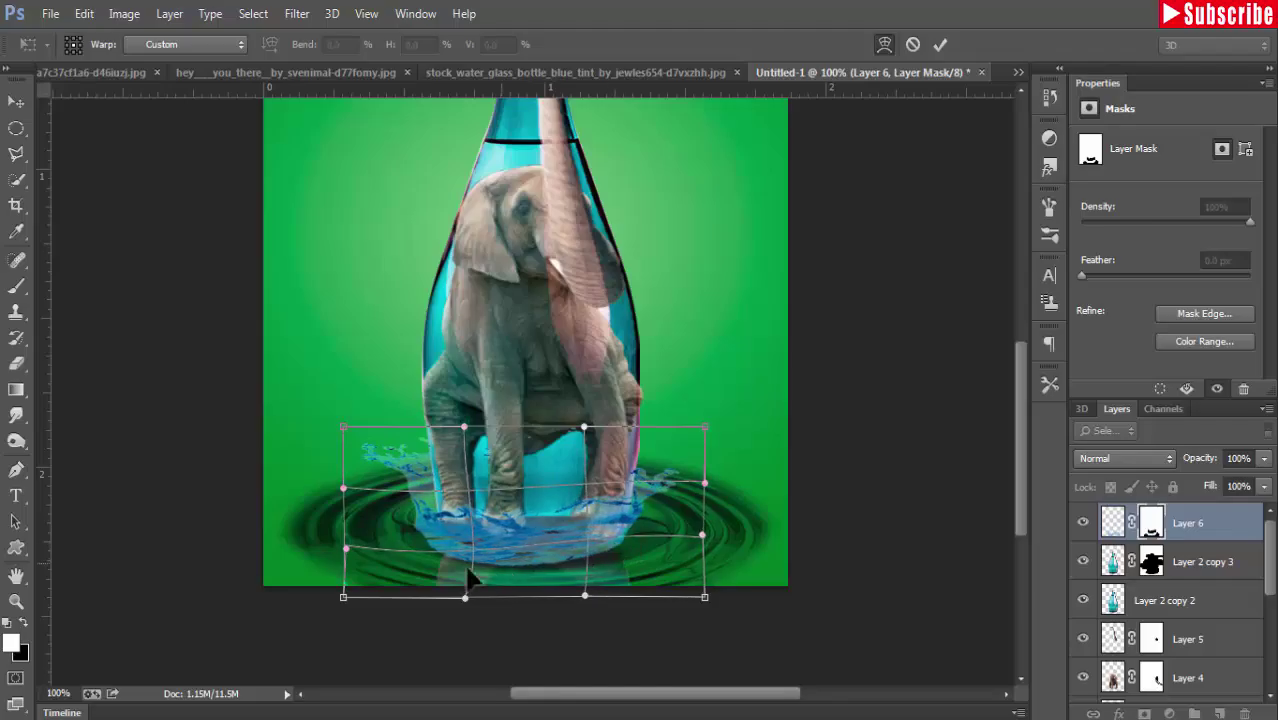
{"action": "left_click_drag", "start_coordinate": [343, 598], "coordinate": [372, 587]}
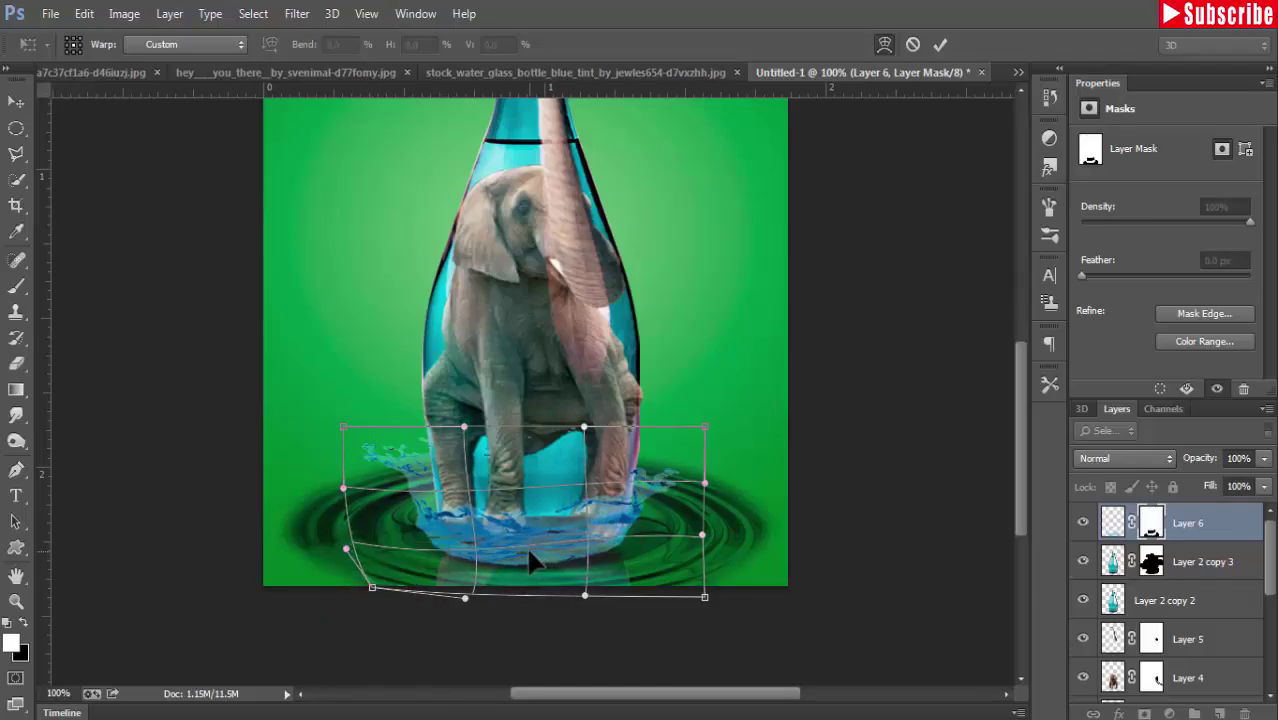
{"action": "left_click", "coordinate": [16, 104]}
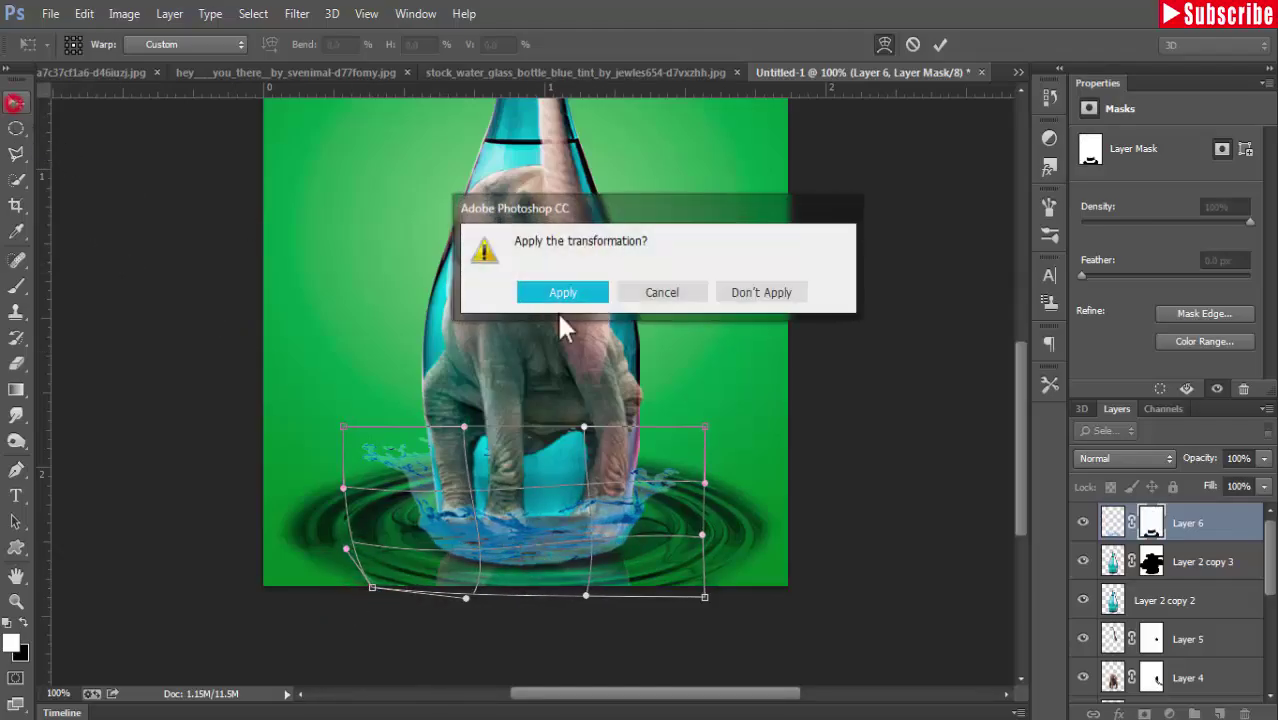
{"action": "left_click", "coordinate": [557, 293]}
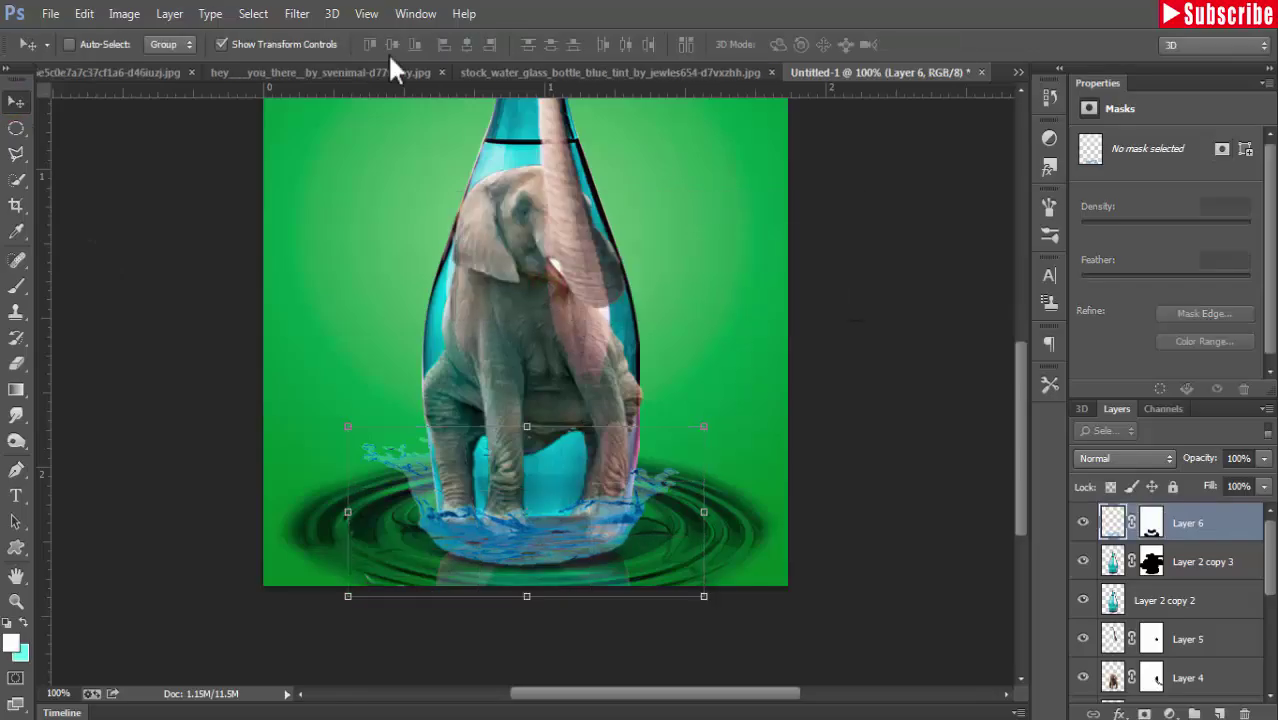
Set Layer 6 to Multiply and duplicate it into Layer 6 copy and Layer 6 copy 2
{"action": "left_click", "coordinate": [1161, 459]}
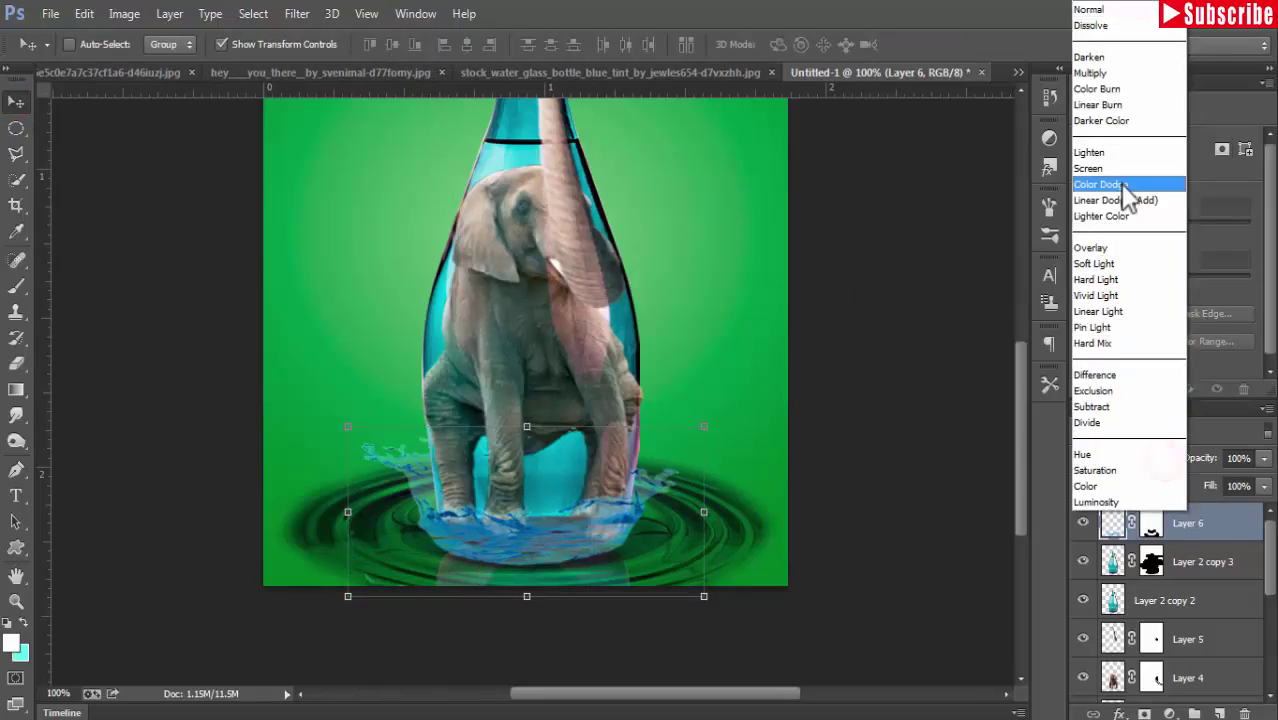
{"action": "left_click", "coordinate": [1090, 73]}
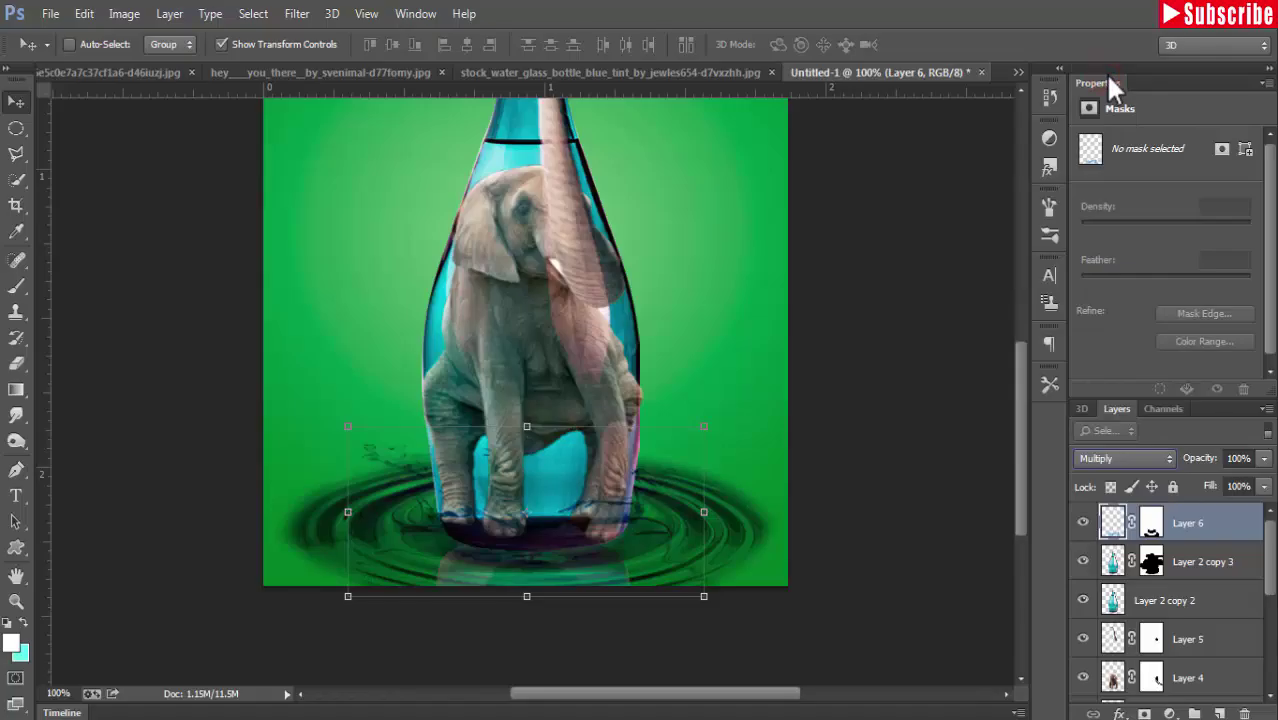
{"action": "right_click", "coordinate": [1214, 522]}
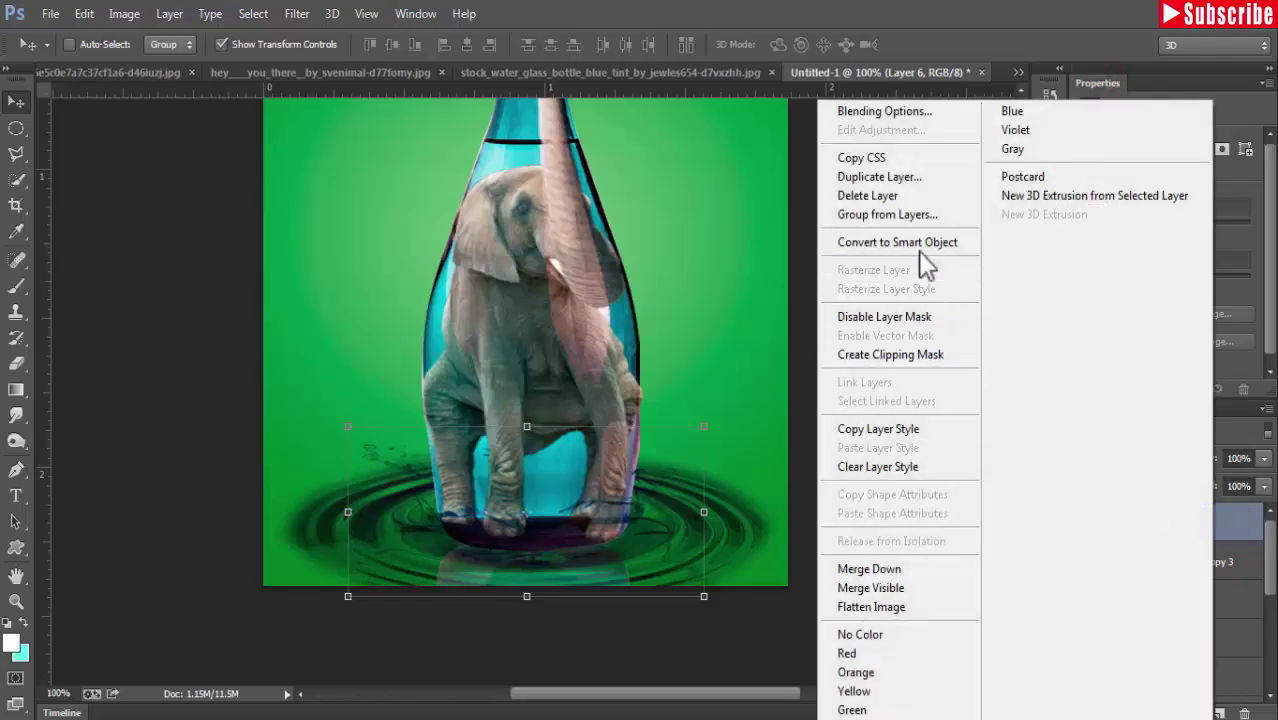
{"action": "left_click", "coordinate": [880, 176]}
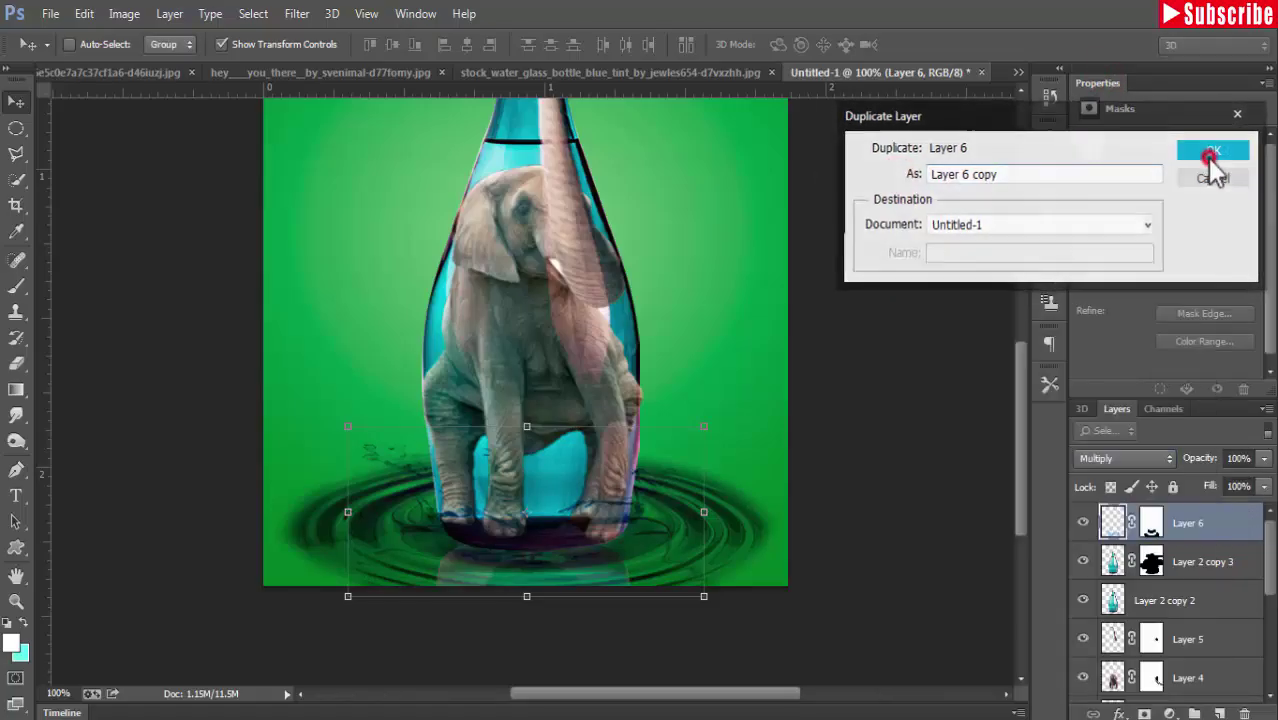
{"action": "left_click", "coordinate": [1210, 154]}
{"action": "right_click", "coordinate": [1222, 534]}
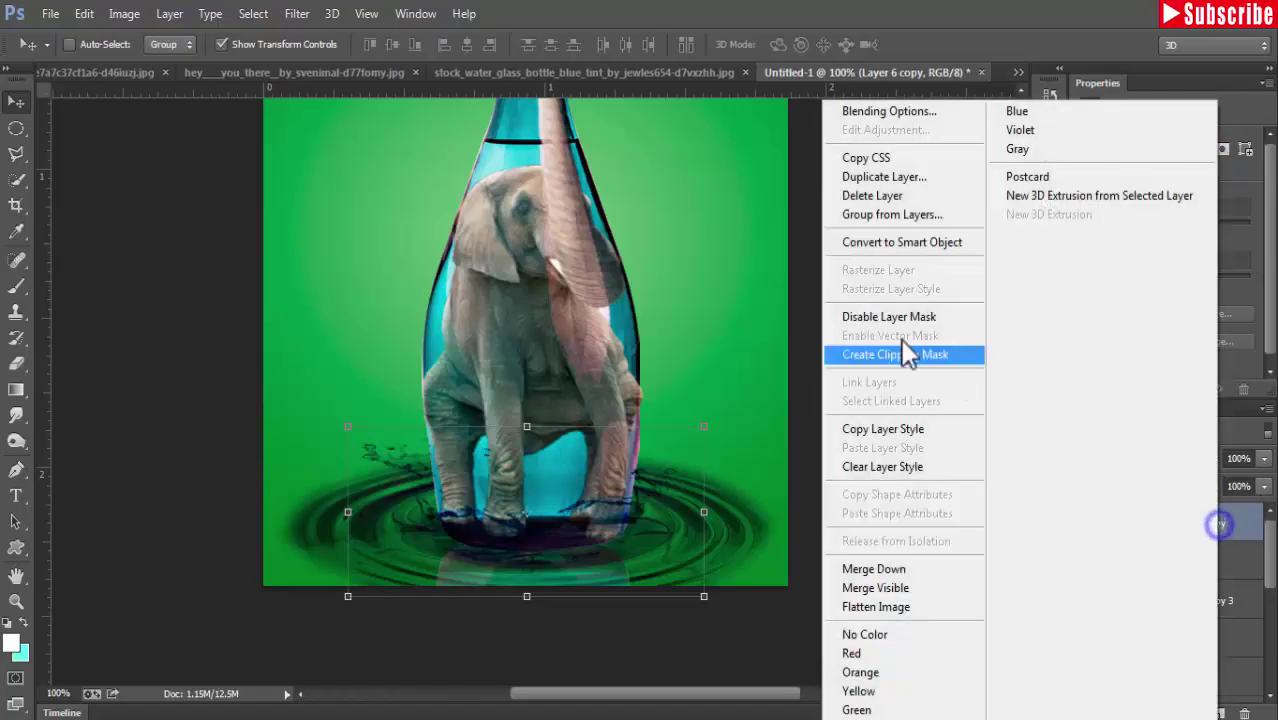
{"action": "left_click", "coordinate": [850, 171]}
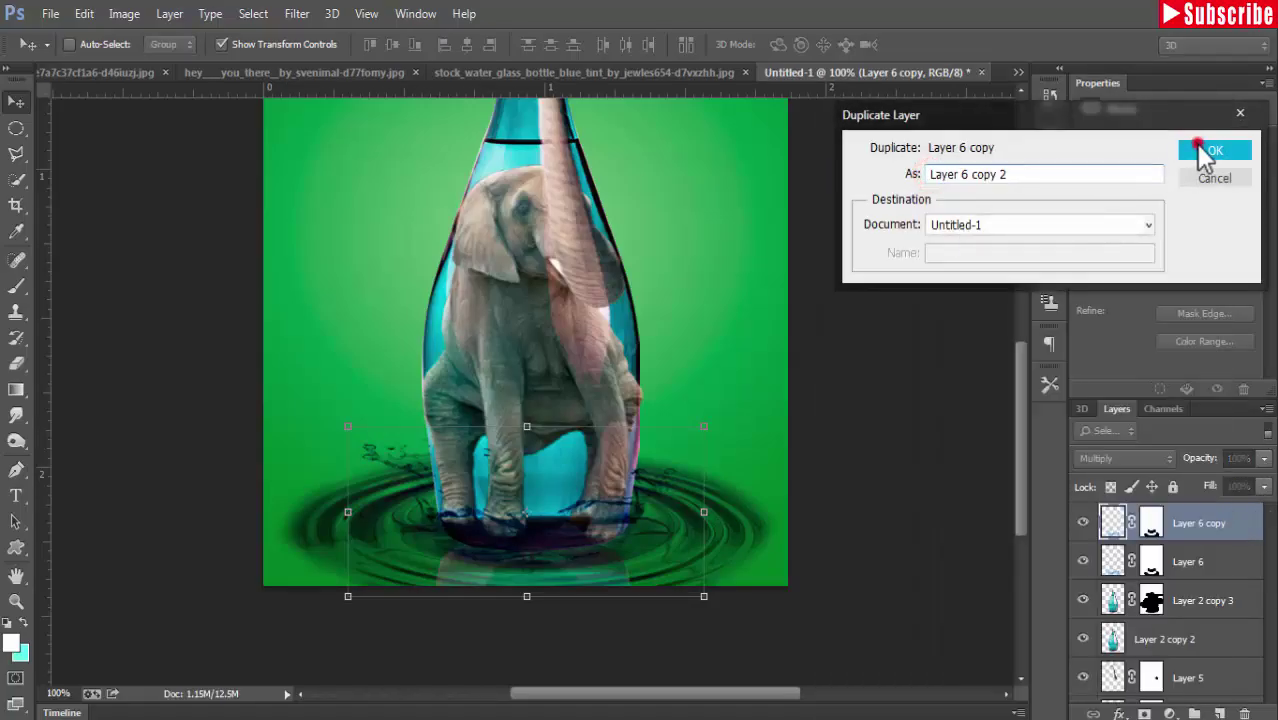
{"action": "left_click", "coordinate": [1200, 150]}
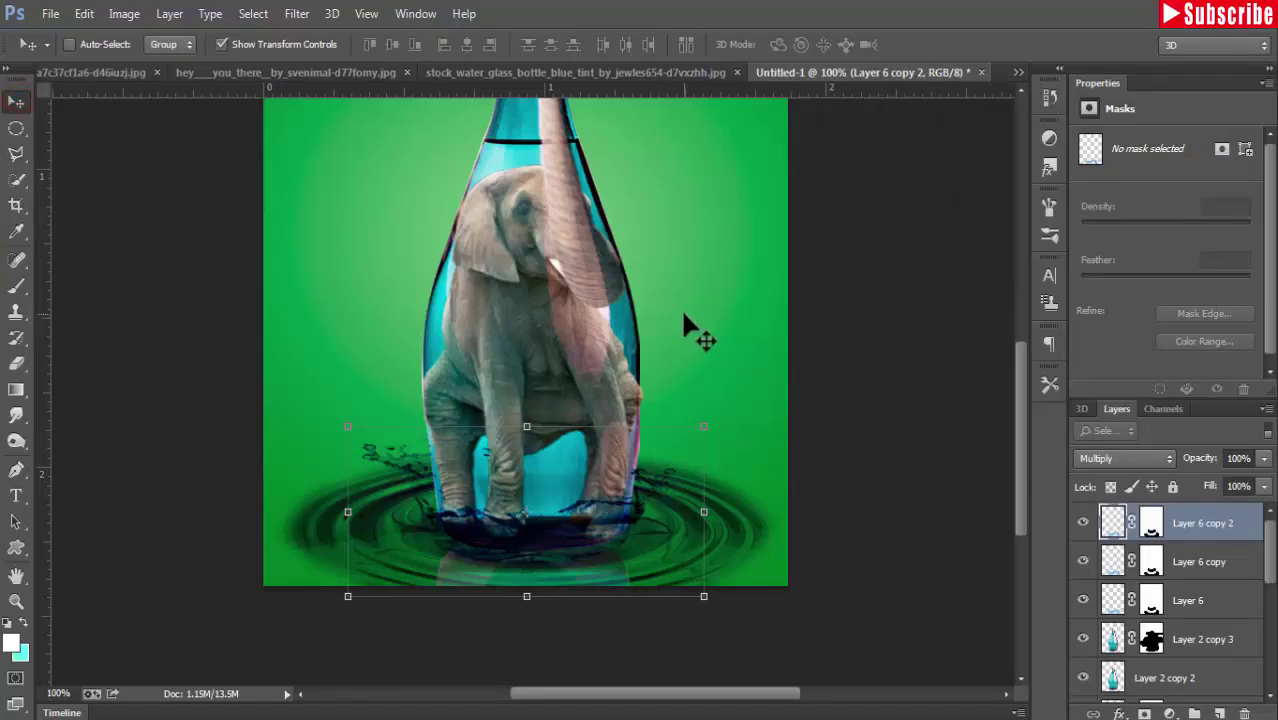
{"action": "key", "text": "ctrl+minus"}
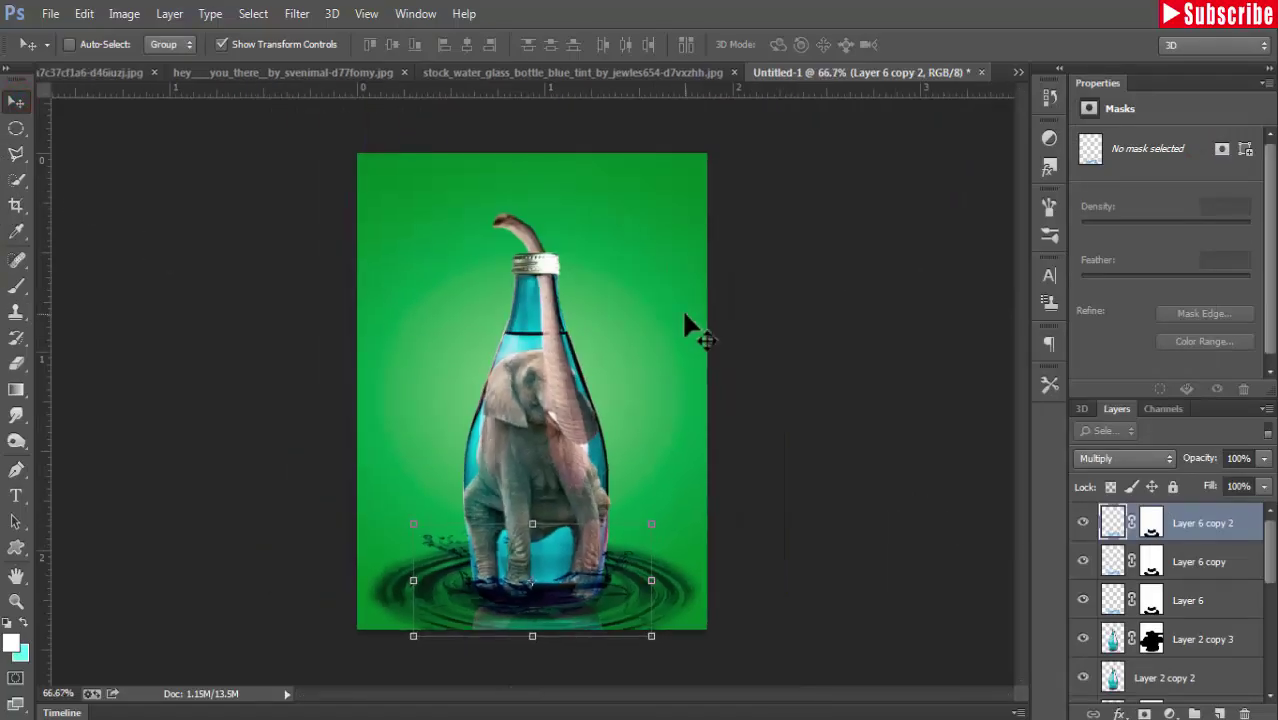
Lasso and copy the left burst from the water_splash image, then return to Untitled-1
{"action": "left_click", "coordinate": [885, 73]}
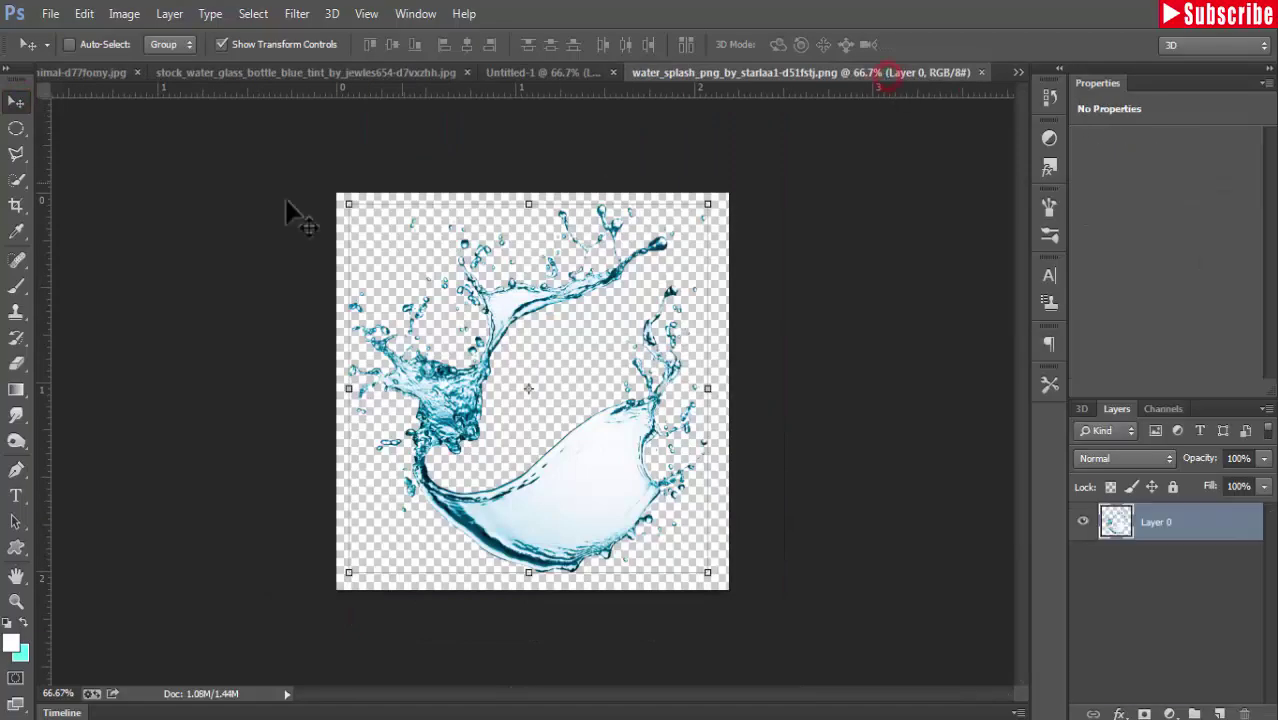
{"action": "left_click", "coordinate": [17, 155]}
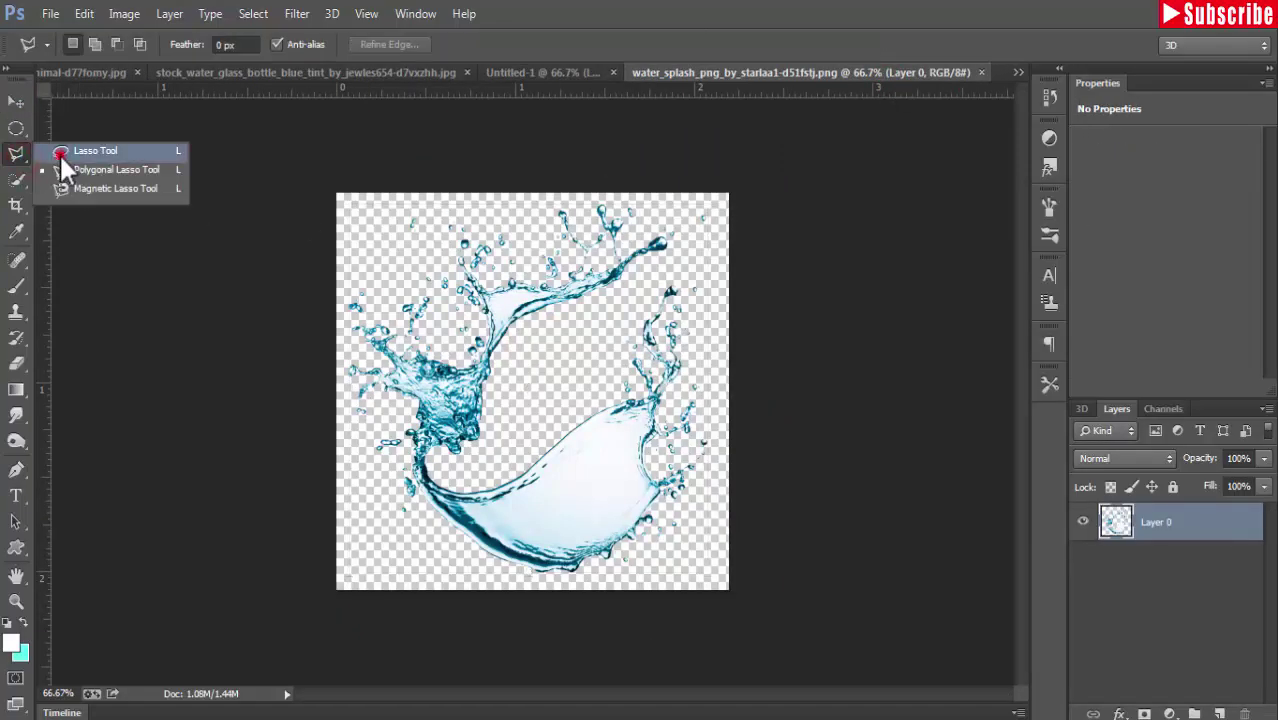
{"action": "left_click", "coordinate": [68, 150]}
{"action": "mouse_move", "coordinate": [512, 377]}
{"action": "left_mouse_down"}
{"action": "mouse_move", "coordinate": [348, 372]}
{"action": "mouse_move", "coordinate": [500, 465]}
{"action": "mouse_move", "coordinate": [514, 381]}
{"action": "mouse_move", "coordinate": [518, 392]}
{"action": "left_mouse_up"}
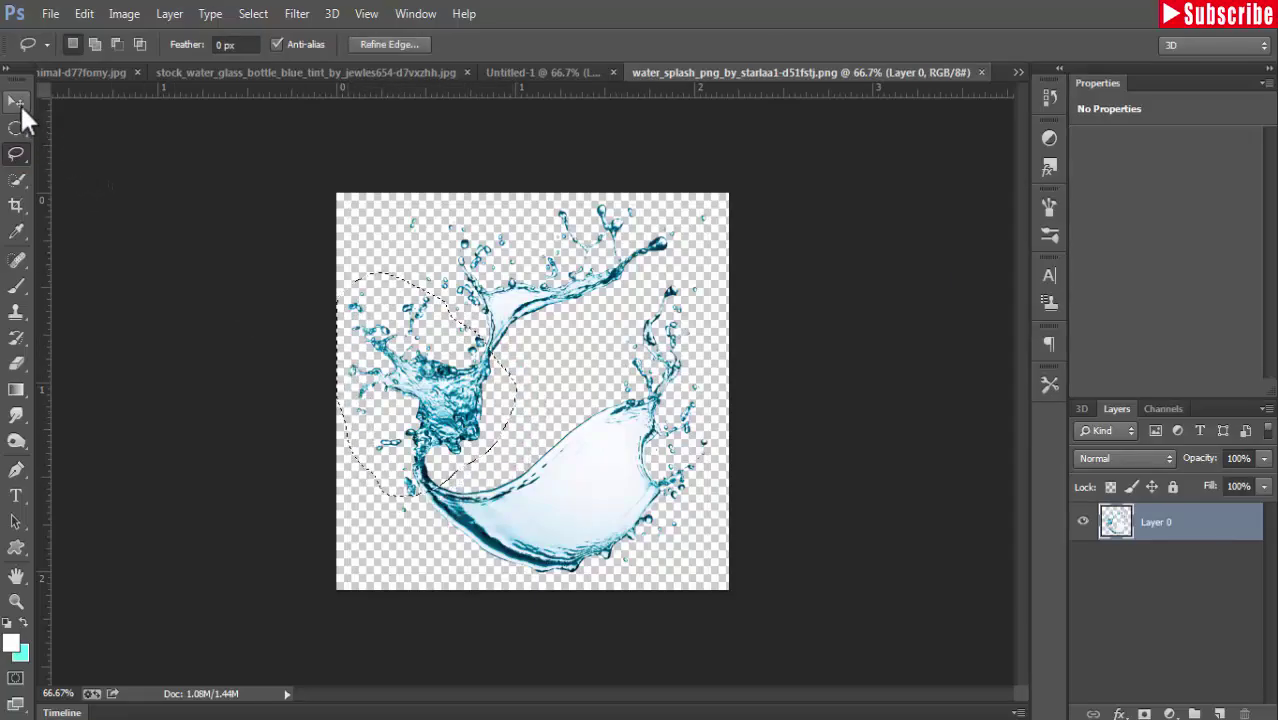
{"action": "left_click", "coordinate": [18, 103]}
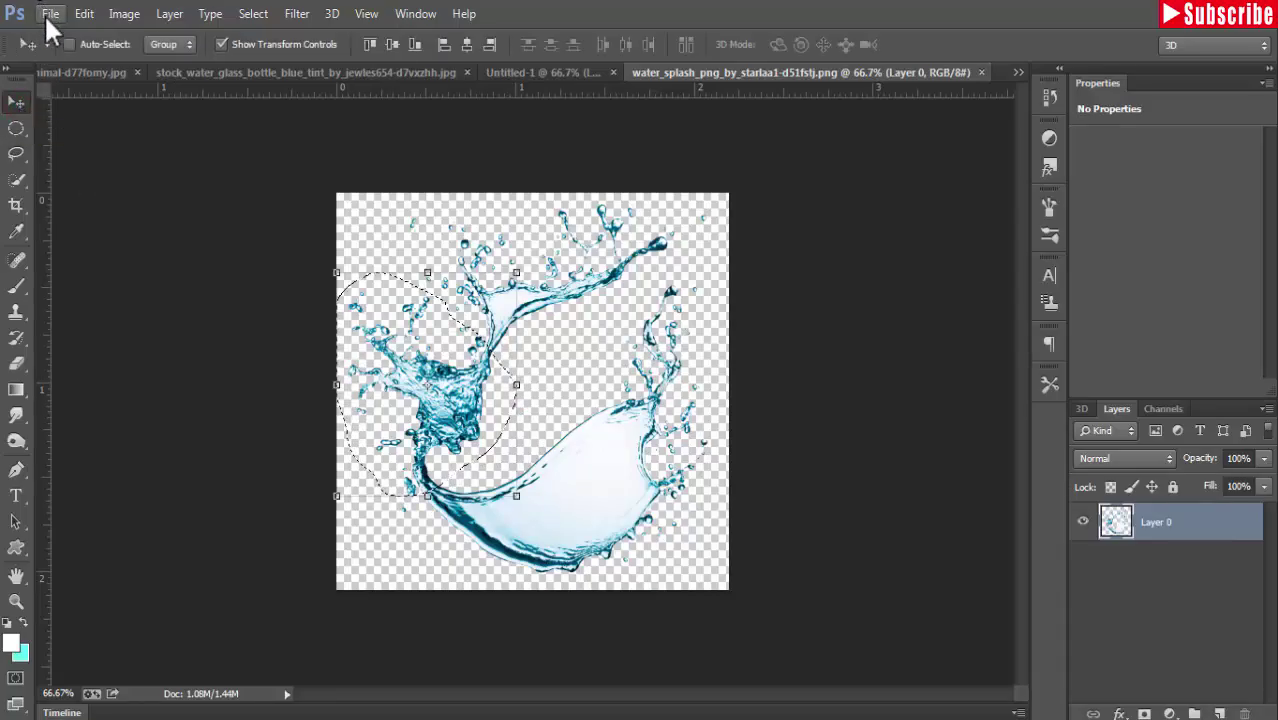
{"action": "left_click", "coordinate": [84, 14]}
{"action": "left_click", "coordinate": [110, 126]}
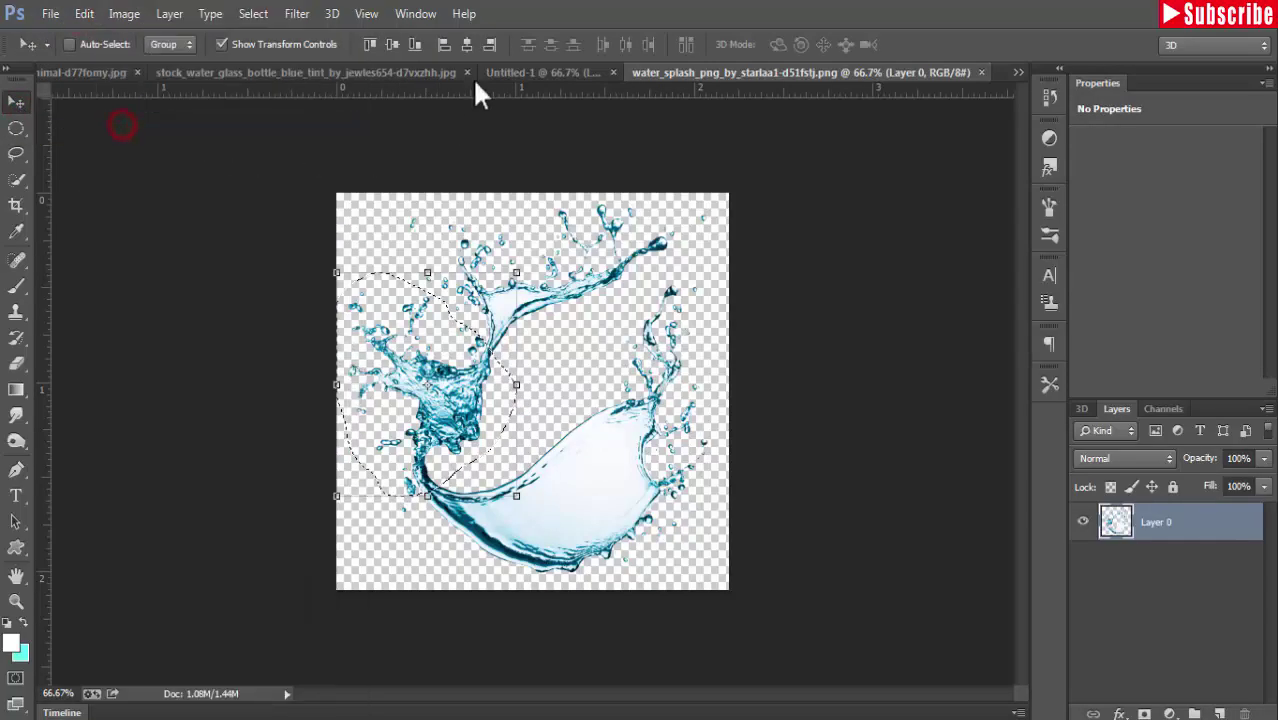
{"action": "left_click", "coordinate": [513, 78]}
Paste the copied splash as Layer 7, then scale and position it over the bottle neck
{"action": "left_click", "coordinate": [86, 16]}
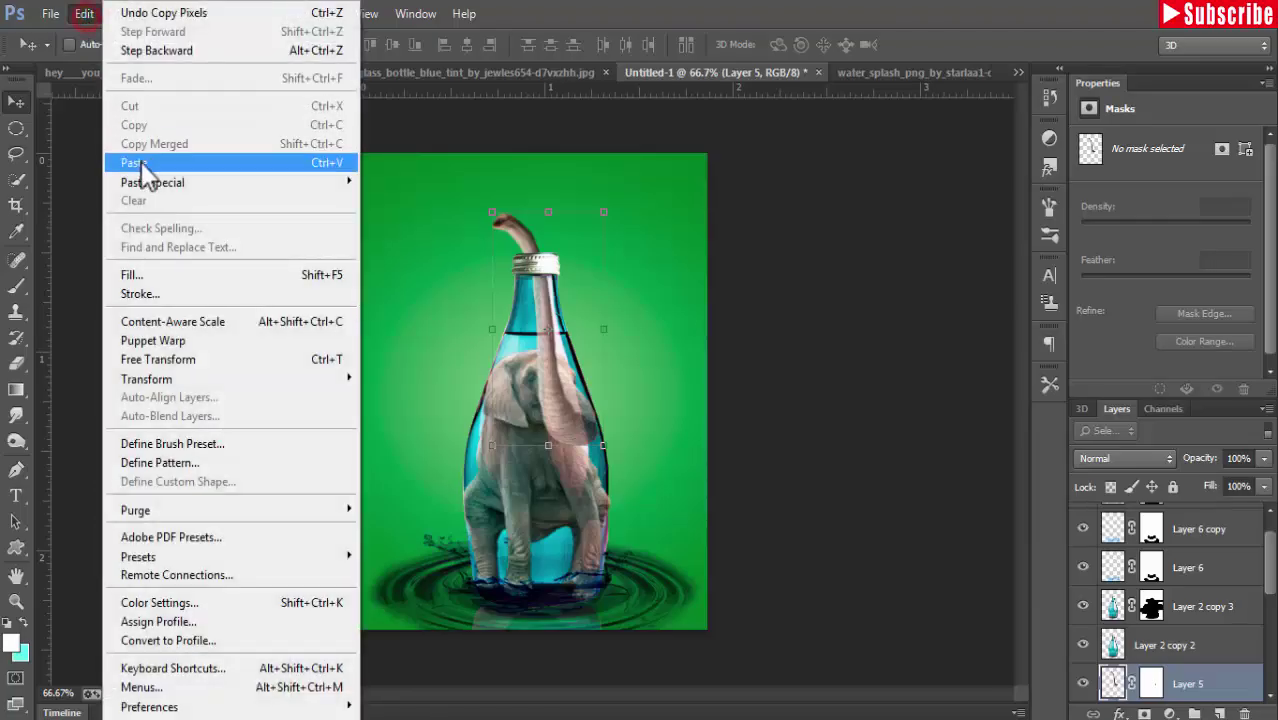
{"action": "left_click", "coordinate": [110, 160]}
{"action": "left_click_drag", "start_coordinate": [549, 385], "coordinate": [524, 287]}
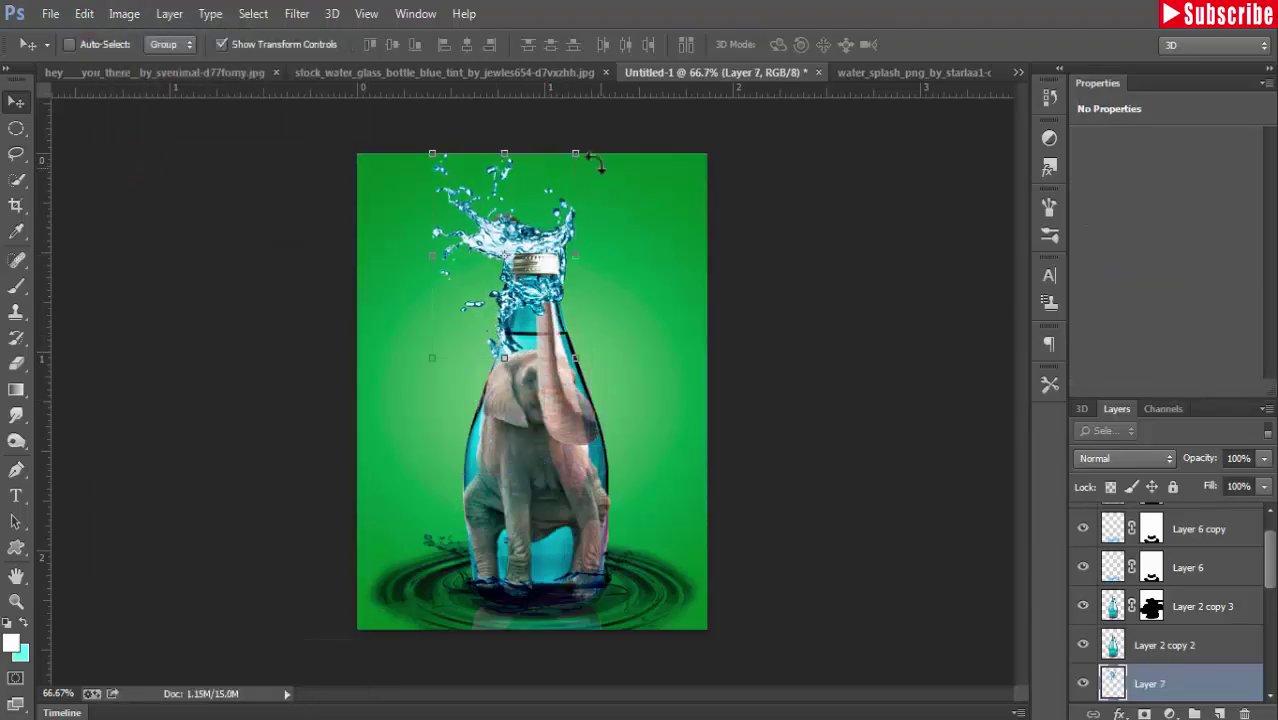
{"action": "left_click_drag", "start_coordinate": [578, 157], "coordinate": [560, 228]}
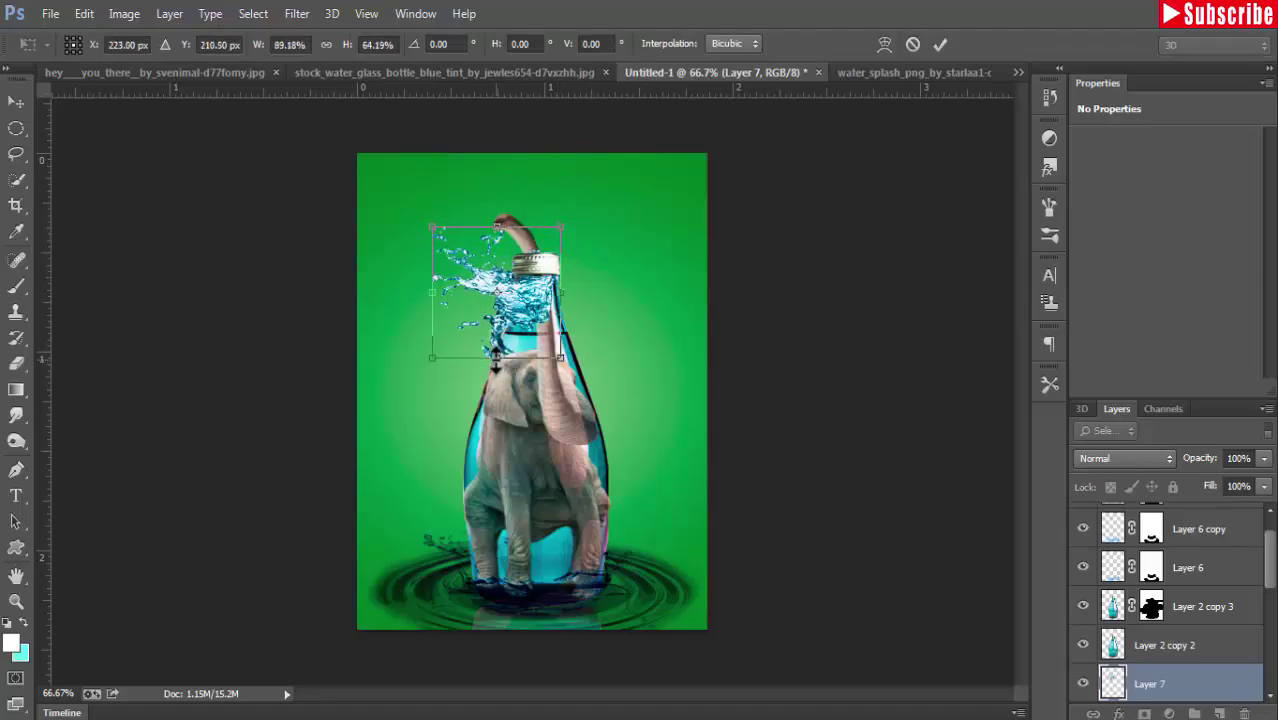
{"action": "left_click_drag", "start_coordinate": [496, 358], "coordinate": [513, 335]}
{"action": "left_click_drag", "start_coordinate": [425, 221], "coordinate": [445, 178]}
{"action": "left_click_drag", "start_coordinate": [528, 273], "coordinate": [530, 290]}
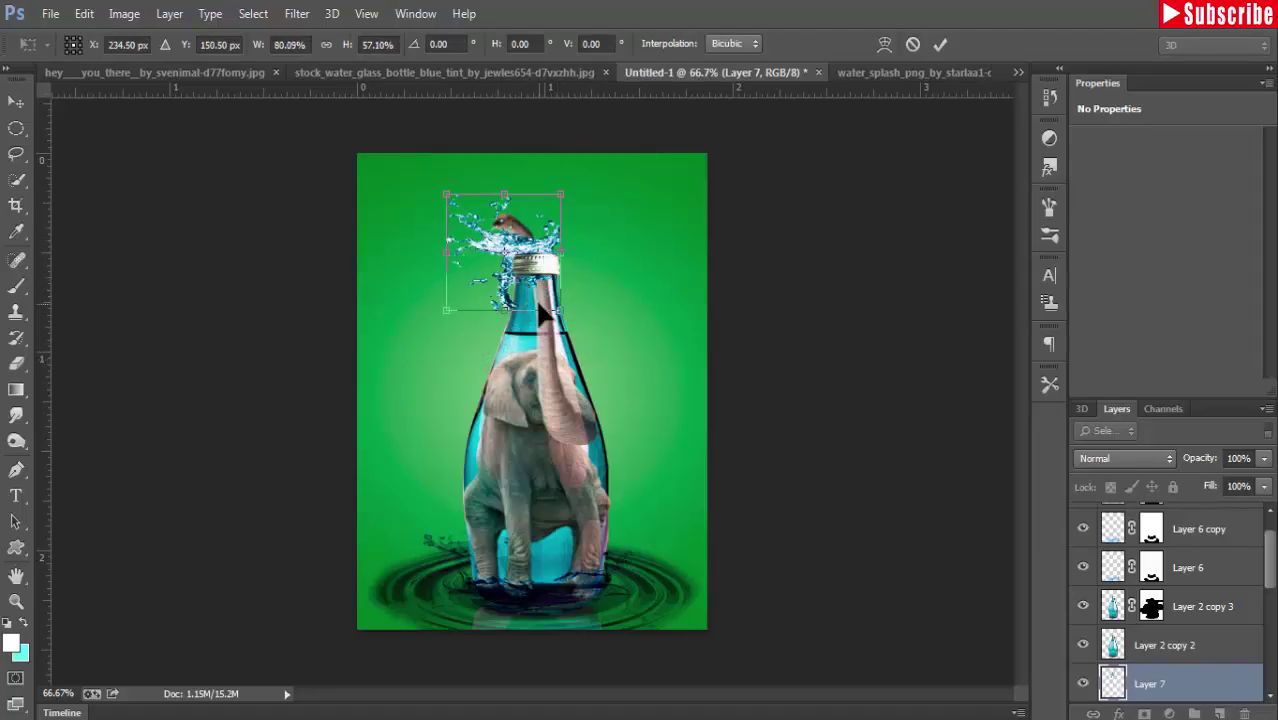
{"action": "left_click", "coordinate": [16, 101]}
{"action": "left_click", "coordinate": [565, 292]}
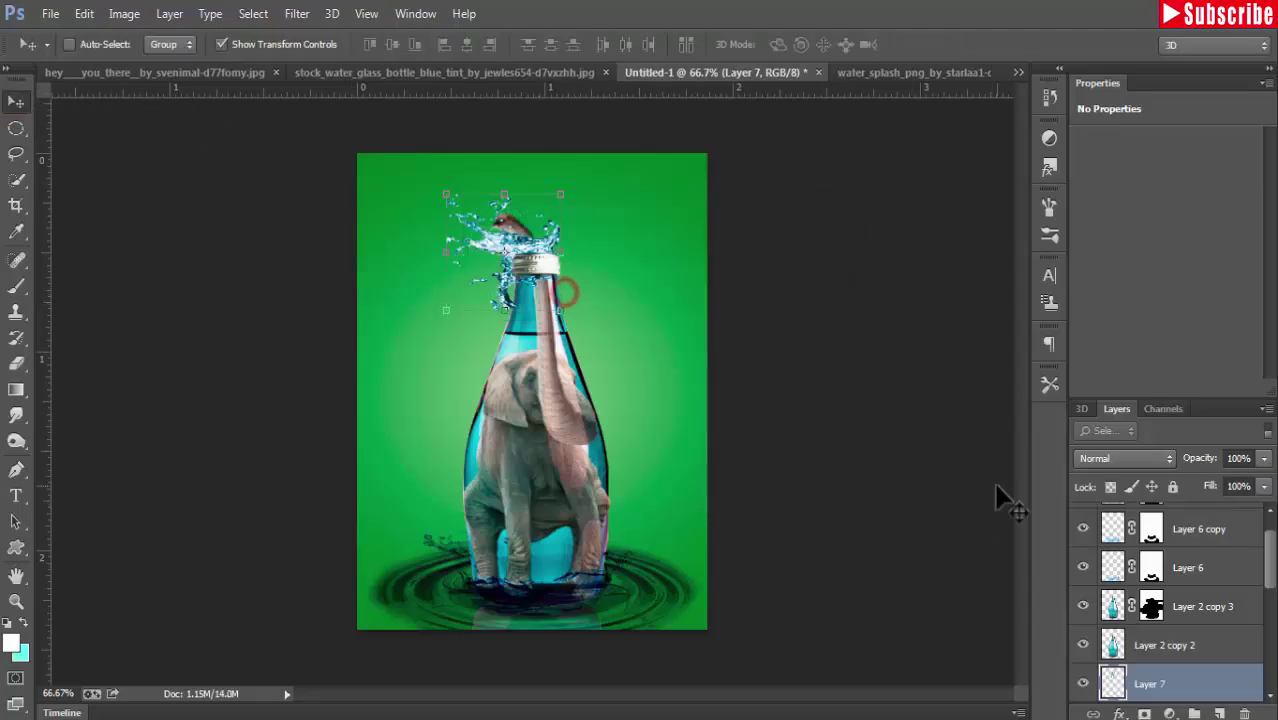
Warp the neck splash so it curves around the elephant's trunk
{"action": "left_click", "coordinate": [124, 13]}
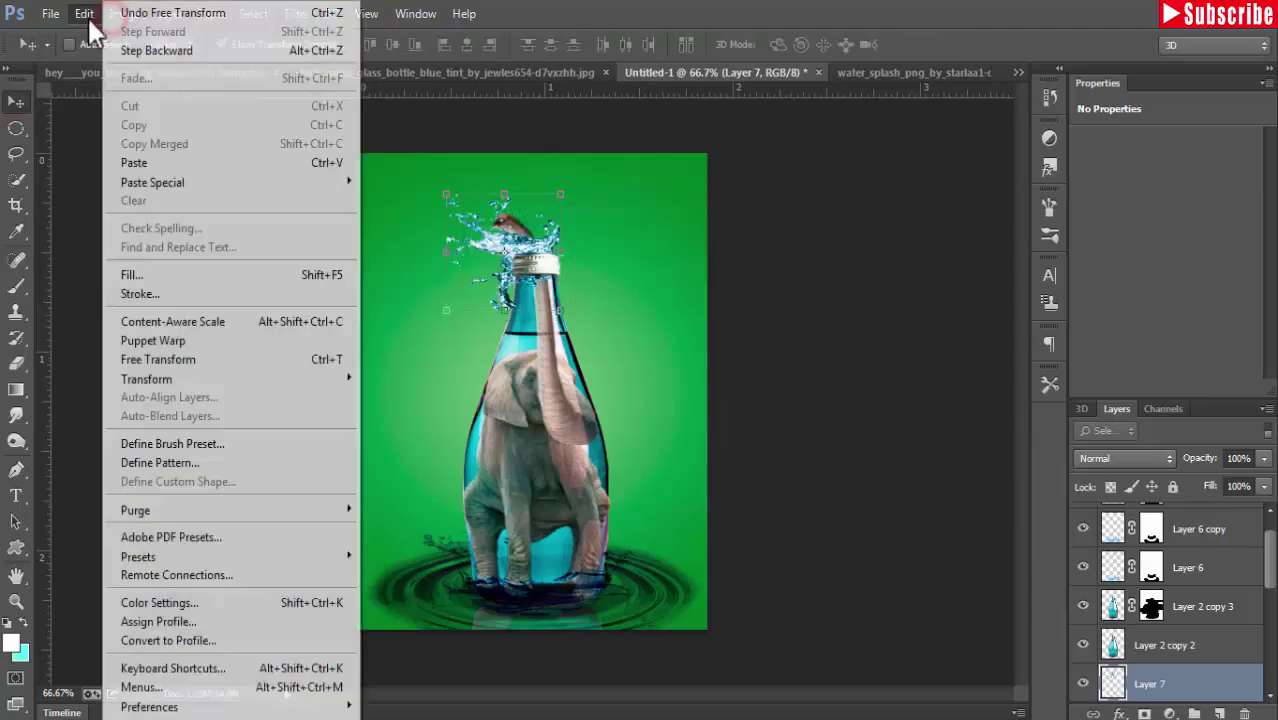
{"action": "mouse_move", "coordinate": [146, 379]}
{"action": "left_click", "coordinate": [397, 490]}
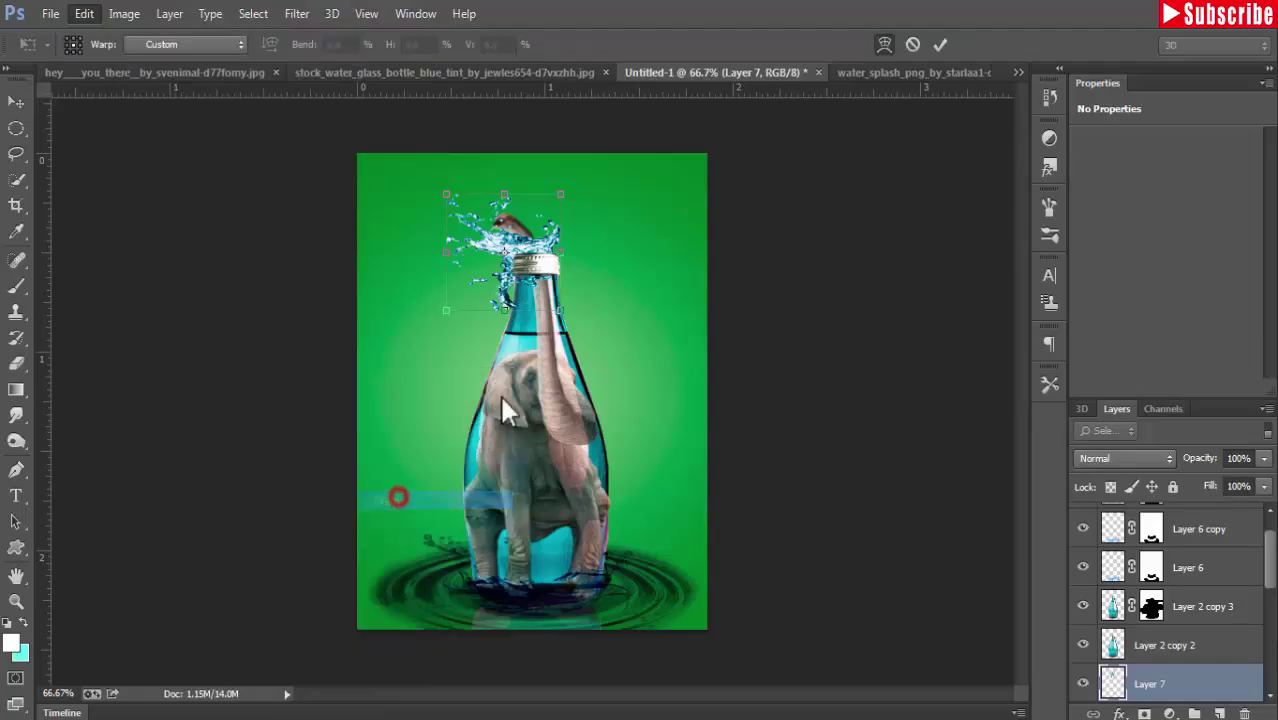
{"action": "mouse_move", "coordinate": [502, 315]}
{"action": "left_mouse_down"}
{"action": "mouse_move", "coordinate": [504, 285]}
{"action": "mouse_move", "coordinate": [543, 252]}
{"action": "left_mouse_up"}
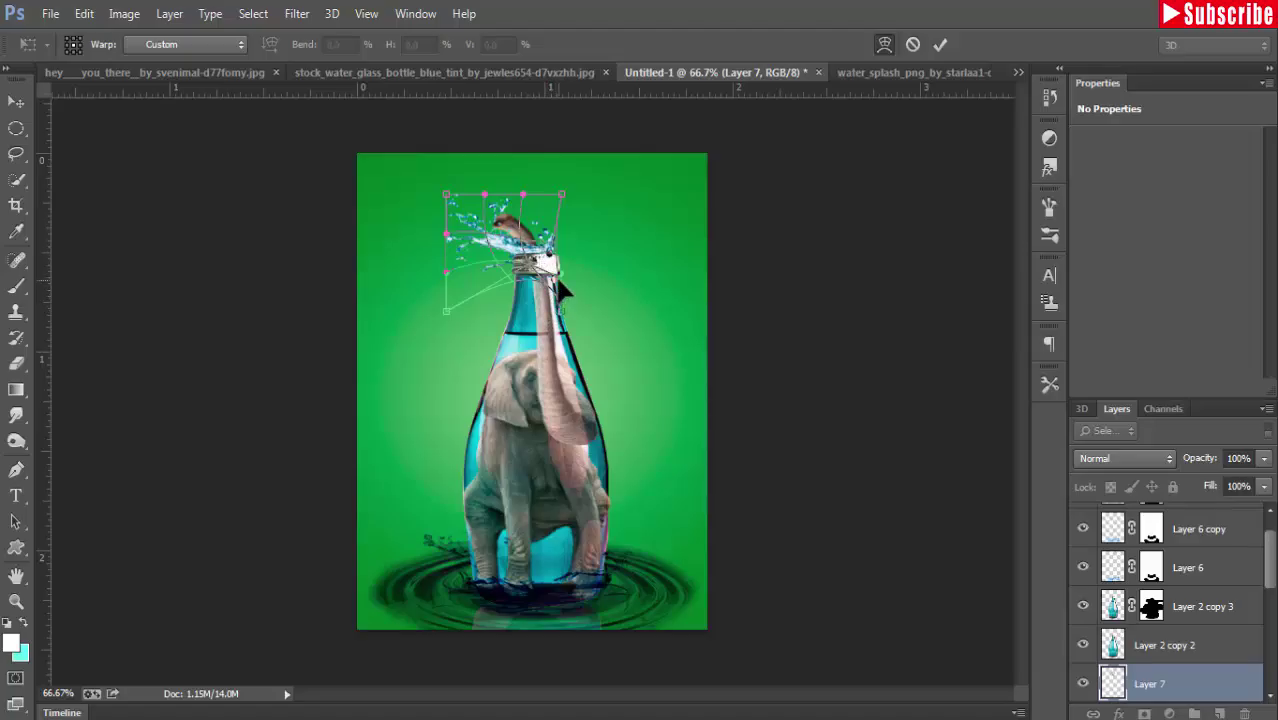
{"action": "left_click_drag", "start_coordinate": [550, 281], "coordinate": [547, 284]}
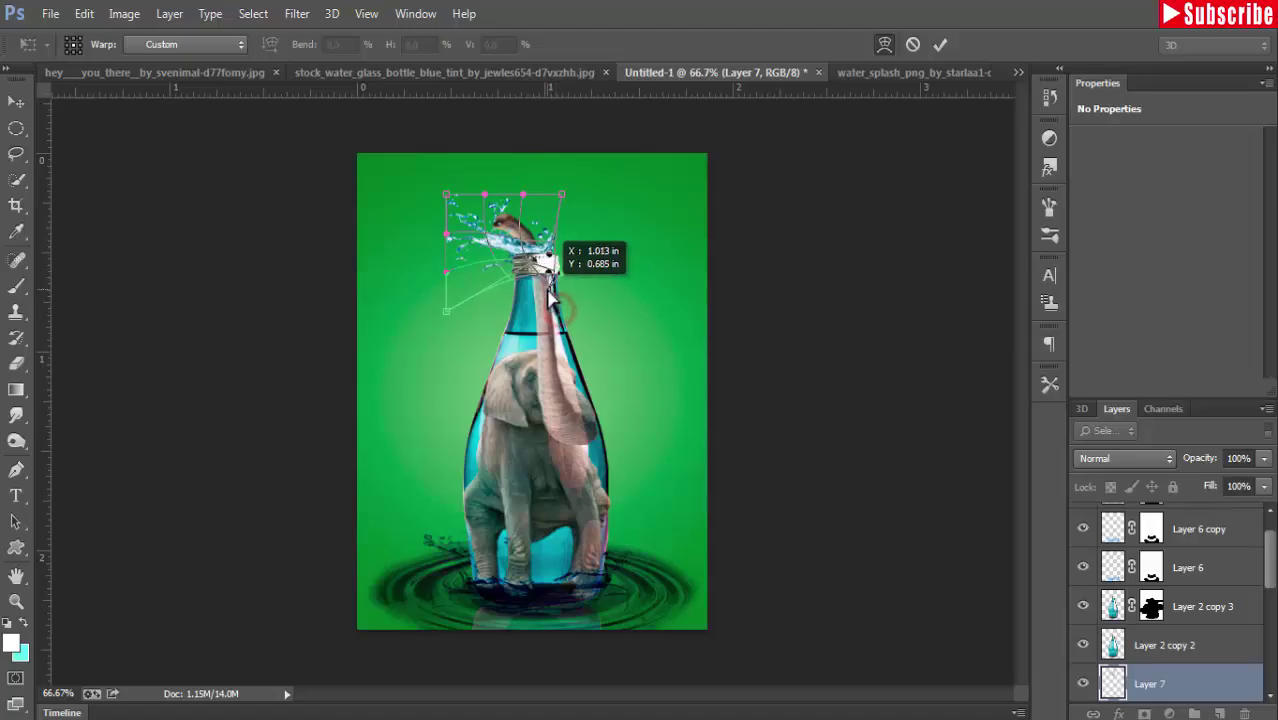
{"action": "left_click_drag", "start_coordinate": [445, 311], "coordinate": [447, 309]}
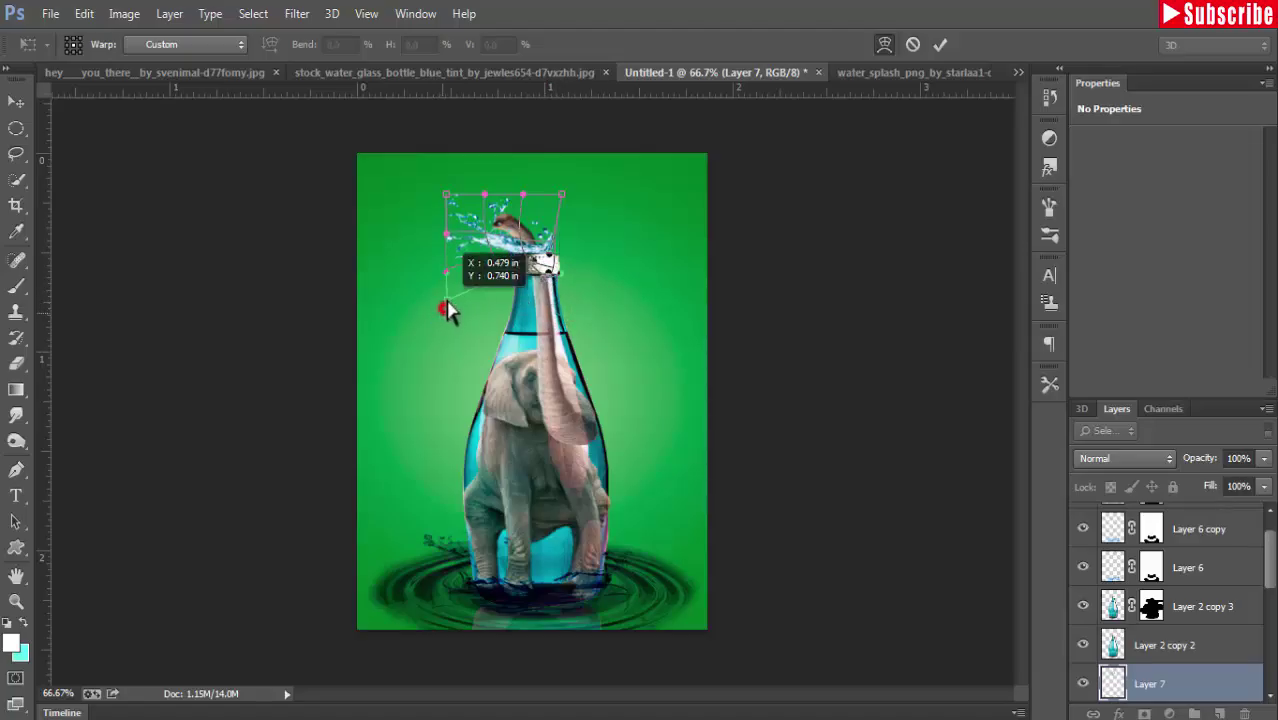
{"action": "left_click_drag", "start_coordinate": [497, 238], "coordinate": [500, 235]}
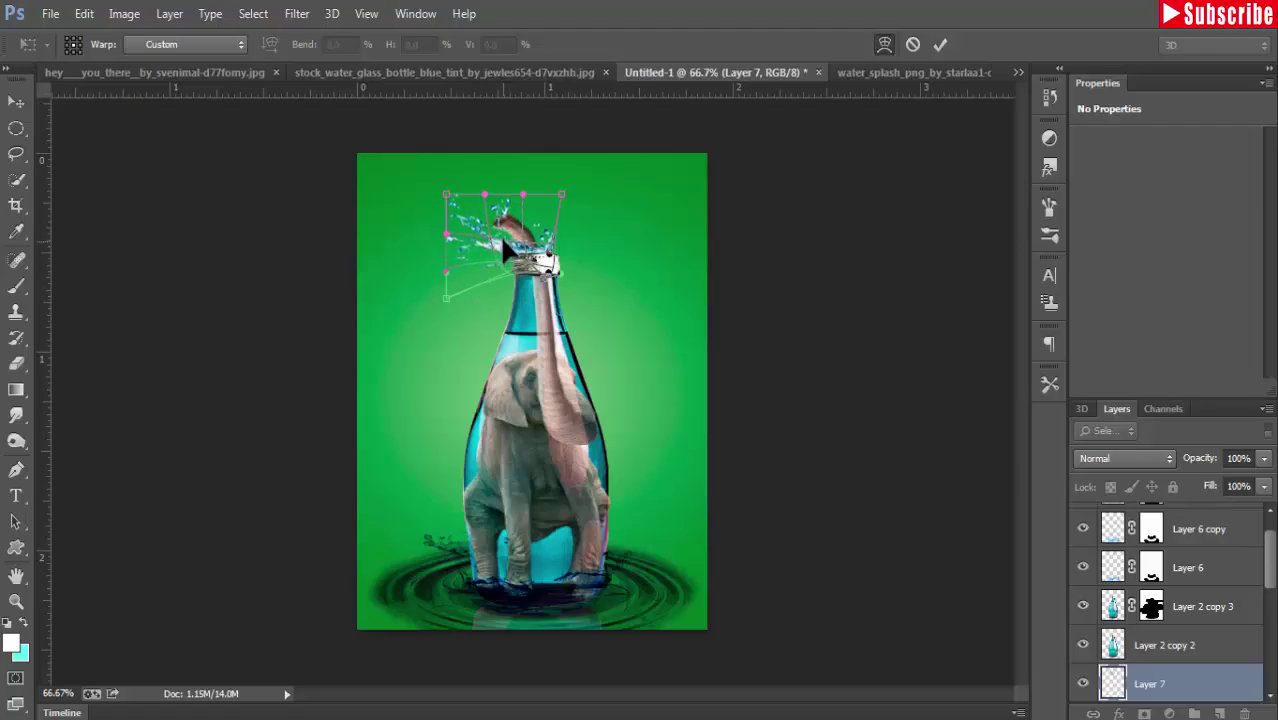
{"action": "left_click", "coordinate": [15, 100]}
{"action": "left_click", "coordinate": [553, 288]}
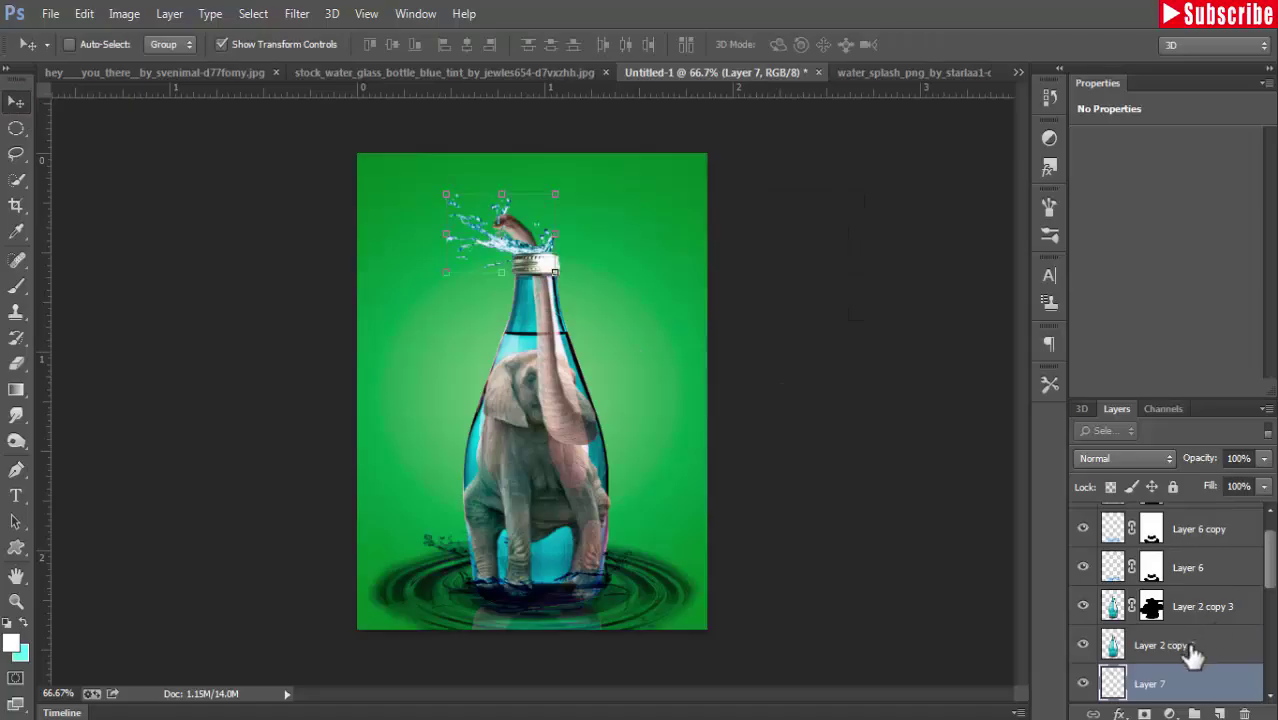
Move Layer 7 just above Layer 2, and place a duplicate, Layer 7 copy, under Layer 2 copy 2
{"action": "left_click_drag", "start_coordinate": [1274, 568], "coordinate": [1275, 602]}
{"action": "left_click_drag", "start_coordinate": [1195, 563], "coordinate": [1195, 640]}
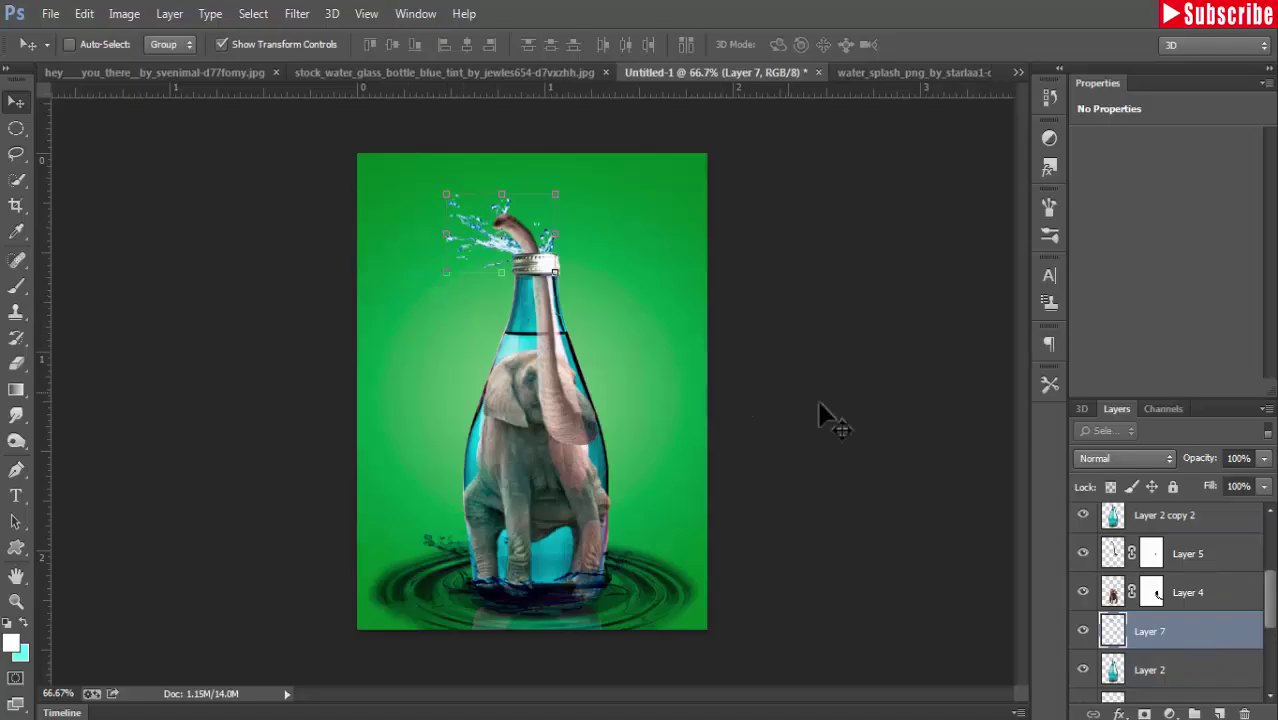
{"action": "right_click", "coordinate": [1207, 637]}
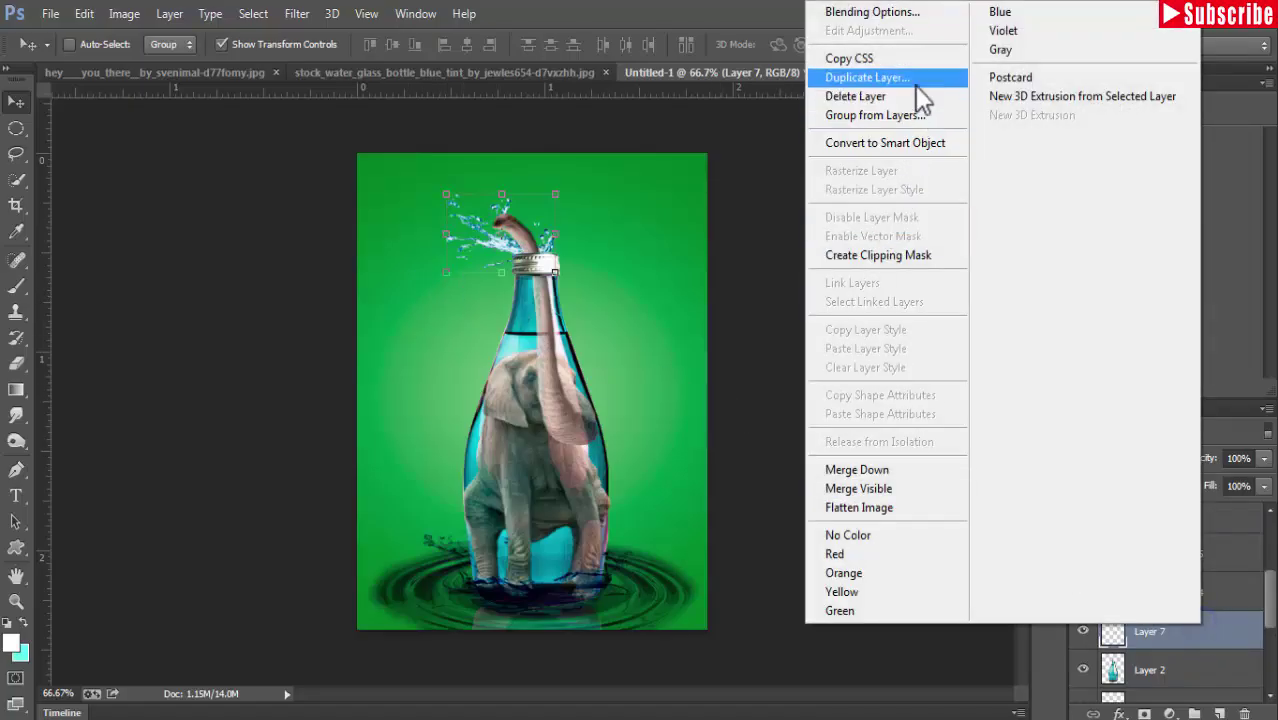
{"action": "left_click", "coordinate": [915, 85]}
{"action": "left_click", "coordinate": [1200, 150]}
{"action": "left_click_drag", "start_coordinate": [1198, 628], "coordinate": [1188, 526]}
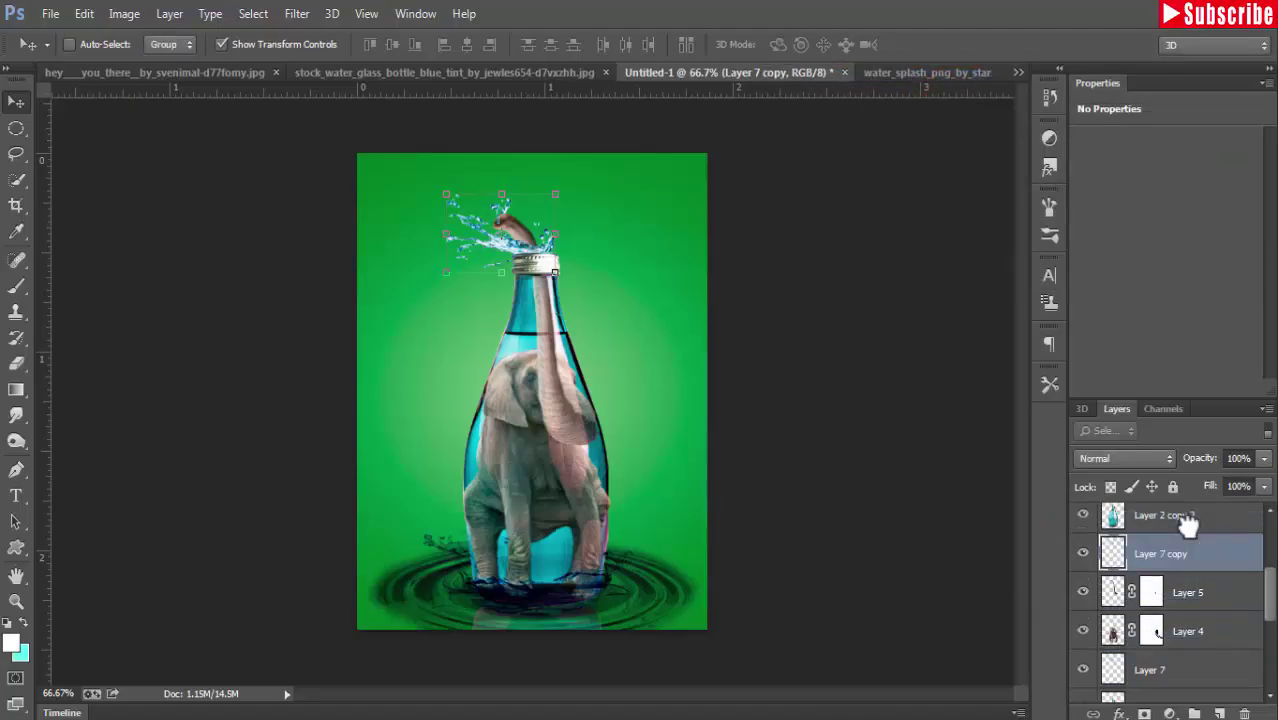